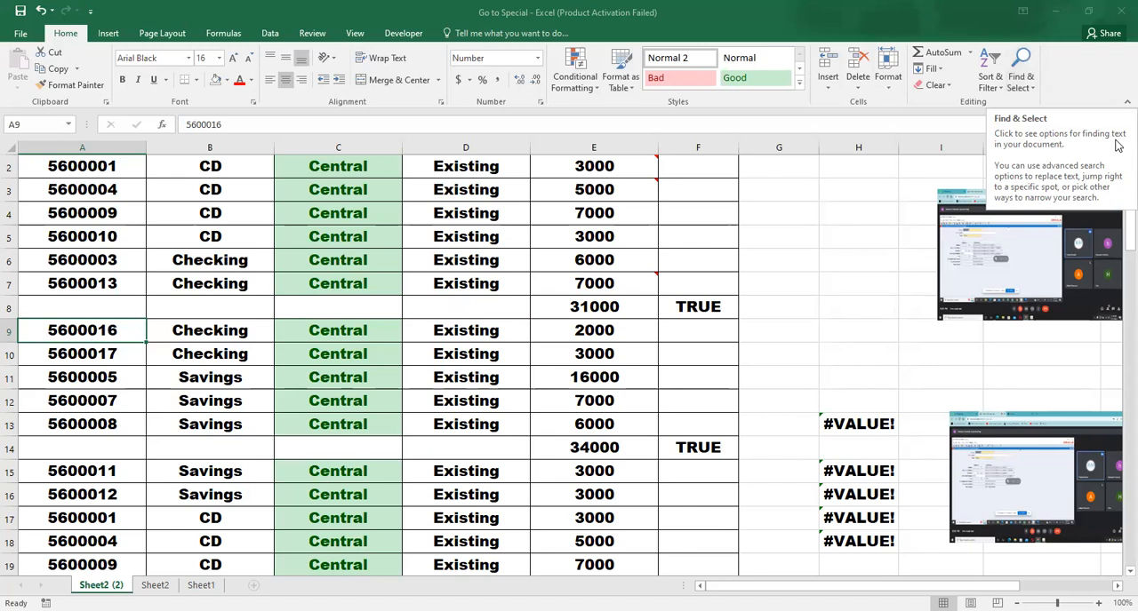
{"action": "left_click", "coordinate": [861, 255]}
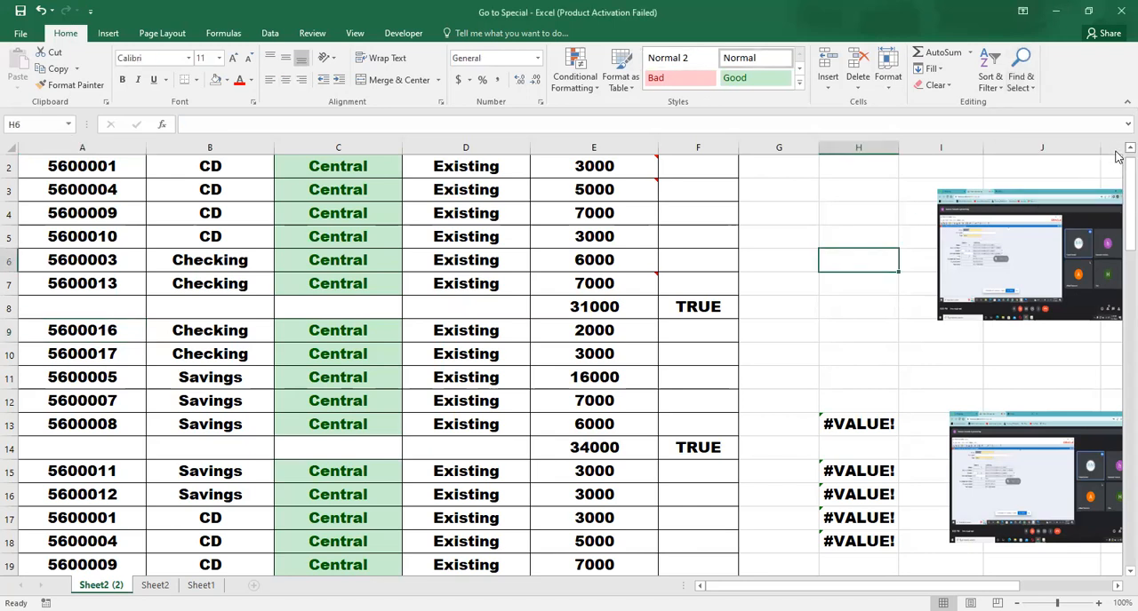
{"action": "left_click", "coordinate": [1129, 149]}
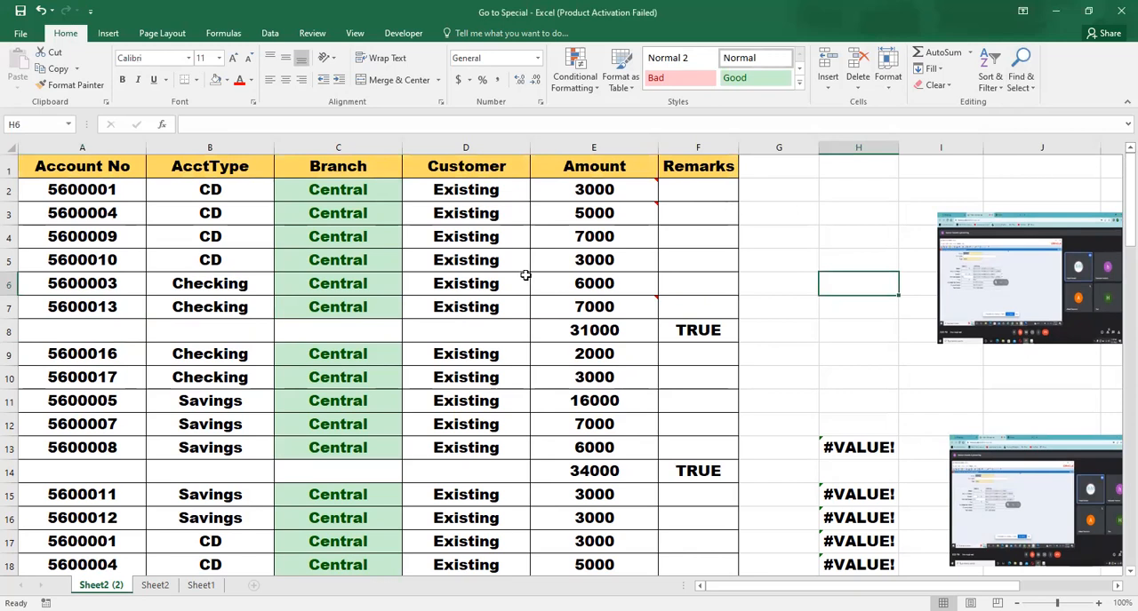
{"action": "left_click", "coordinate": [569, 256]}
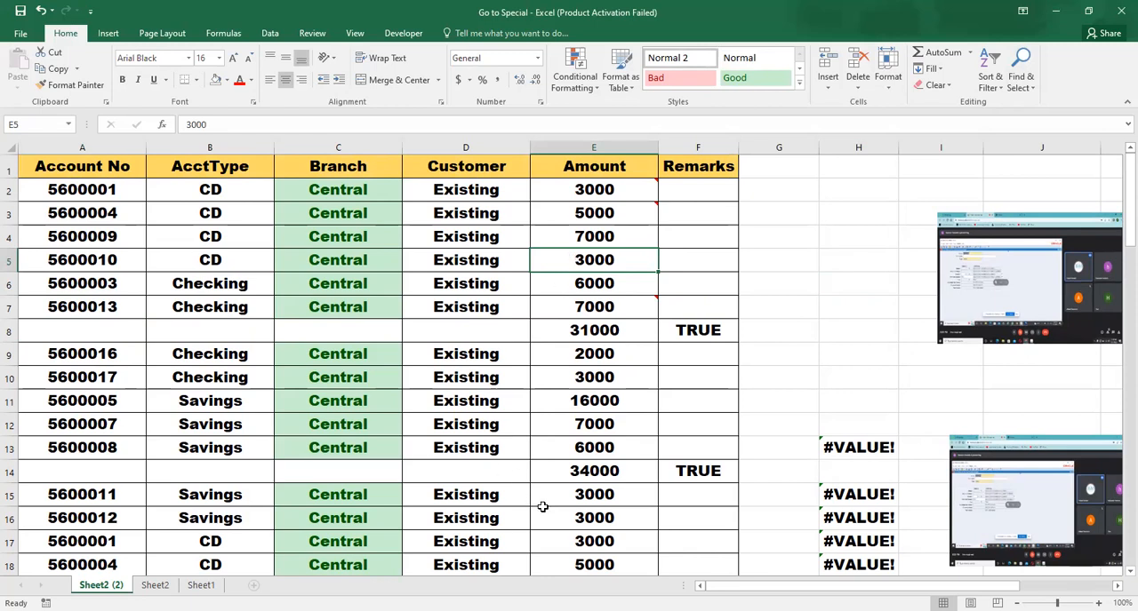
{"action": "left_click", "coordinate": [575, 540]}
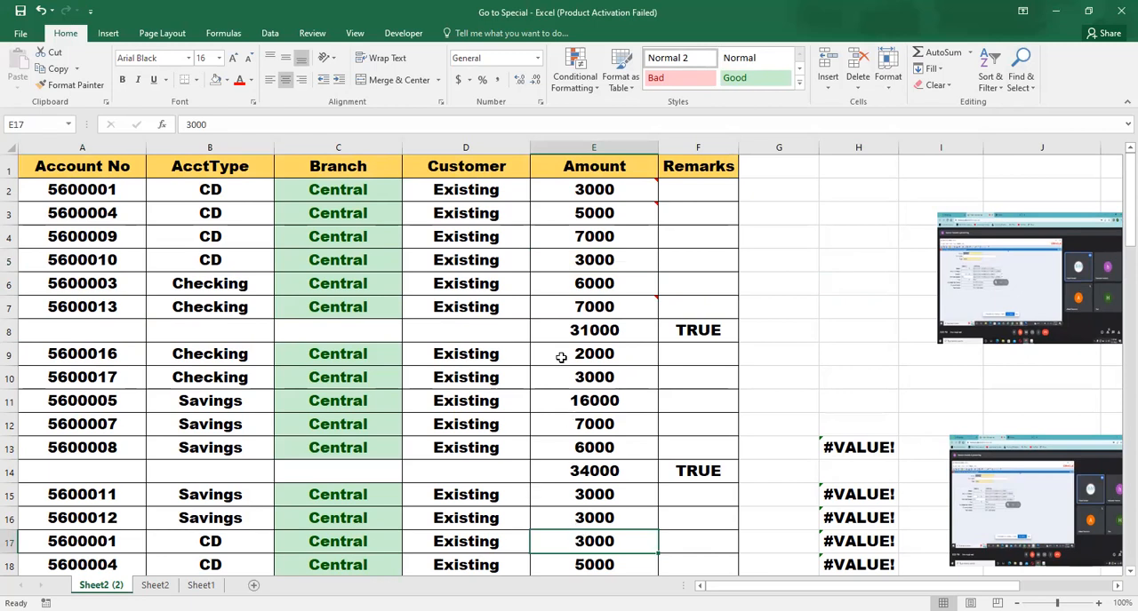
Starting from cell A2, jump to cell E17 with the Go To command
{"action": "left_click", "coordinate": [100, 190]}
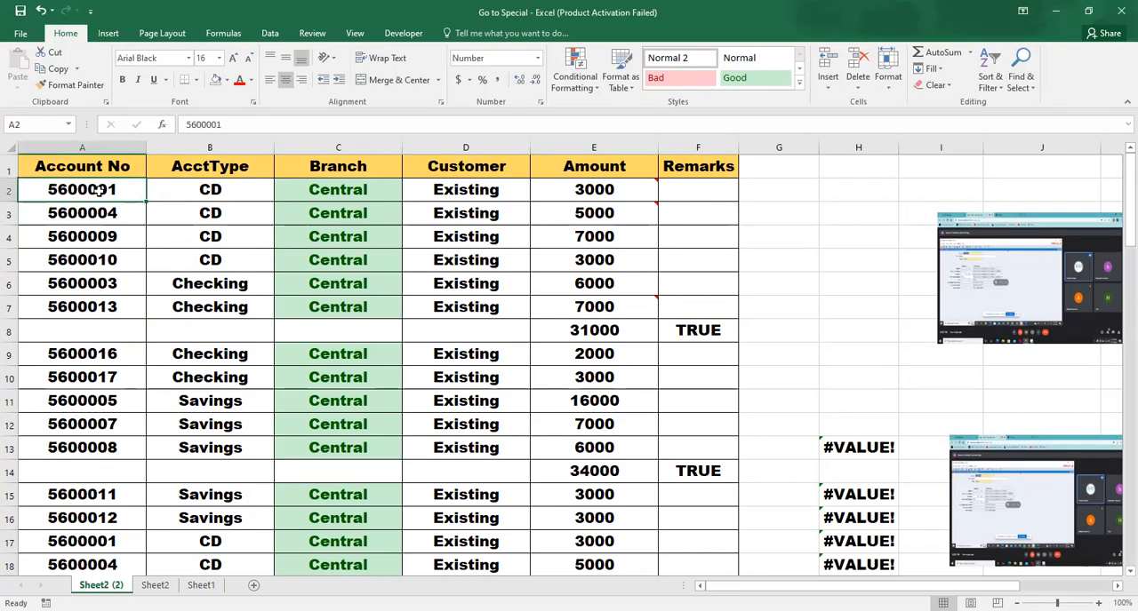
{"action": "key", "text": "F5"}
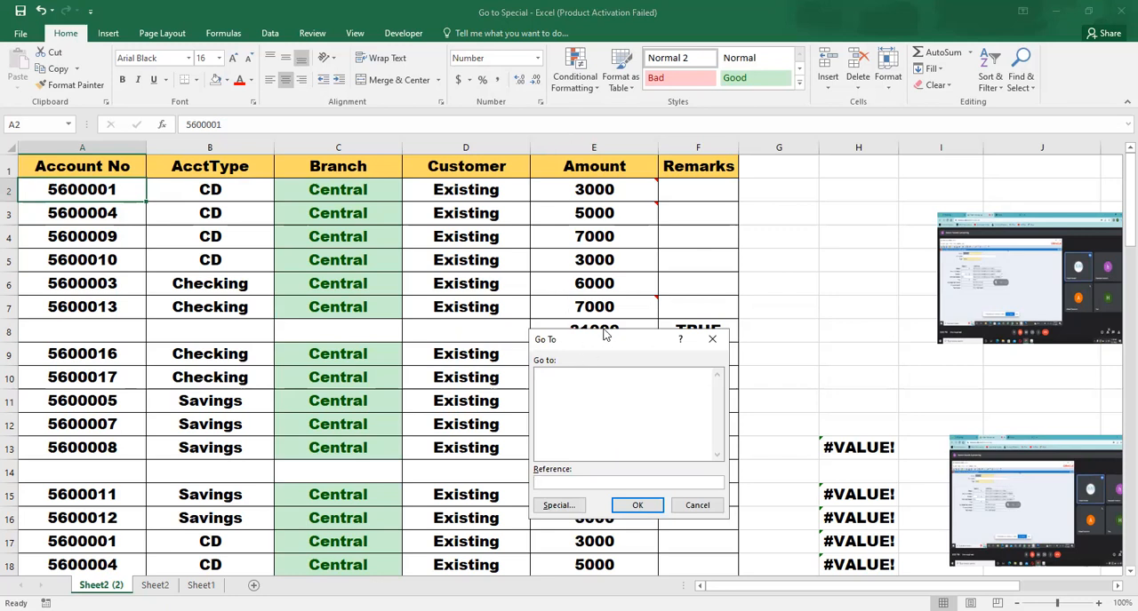
{"action": "left_click_drag", "start_coordinate": [606, 339], "coordinate": [514, 158]}
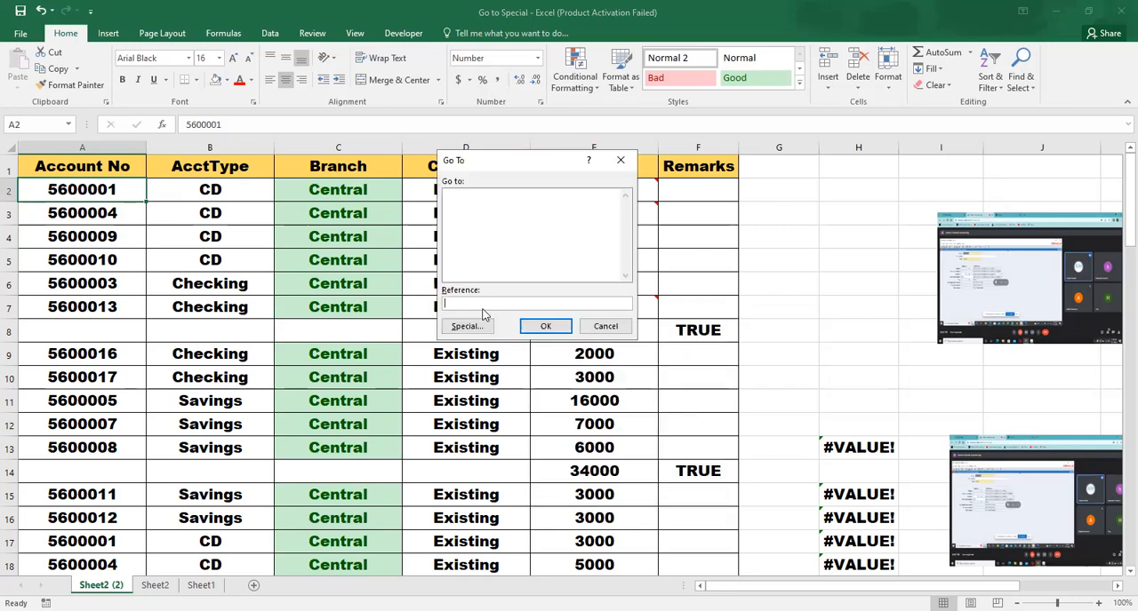
{"action": "type", "text": "E17"}
{"action": "left_click", "coordinate": [528, 327]}
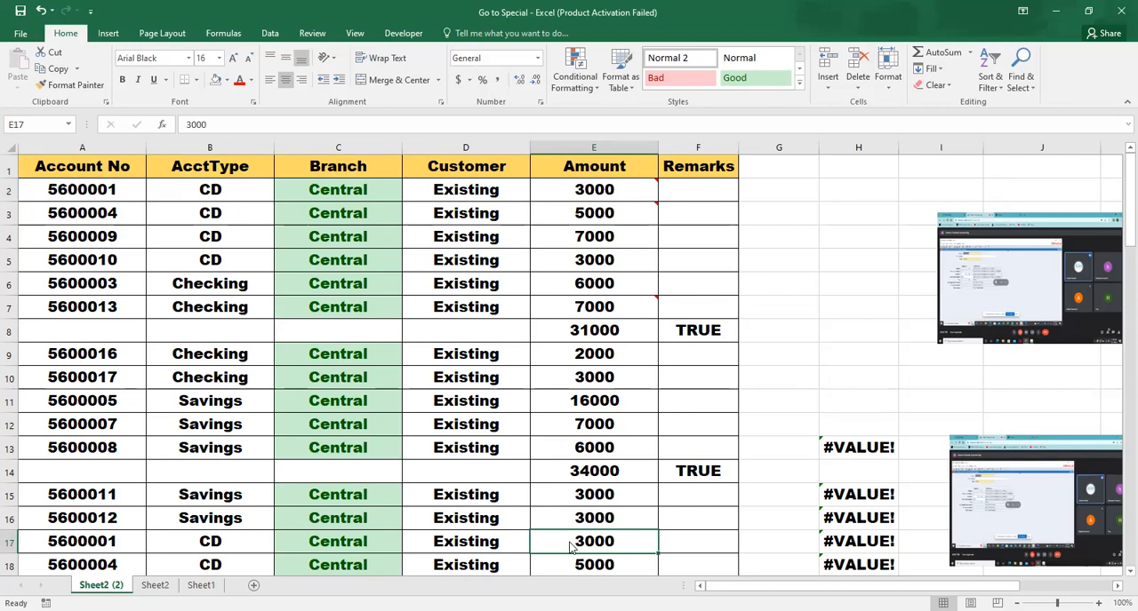
Examine the selection options offered by Go To Special, and leave the dialog without applying any
{"action": "key", "text": "ctrl+g"}
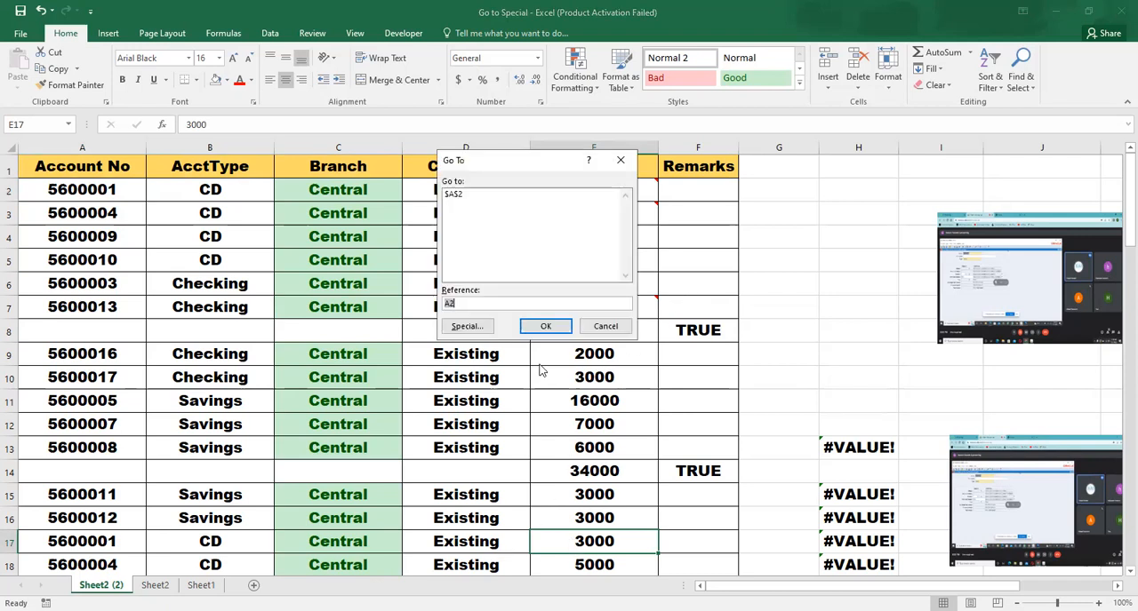
{"action": "left_click", "coordinate": [465, 331]}
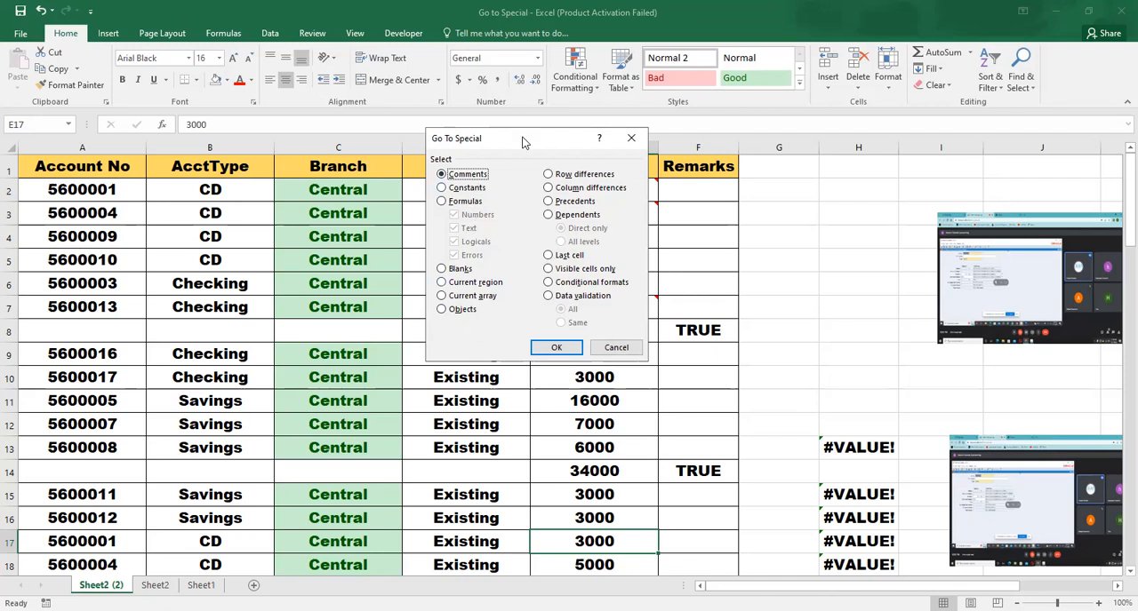
{"action": "left_click_drag", "start_coordinate": [521, 137], "coordinate": [553, 157]}
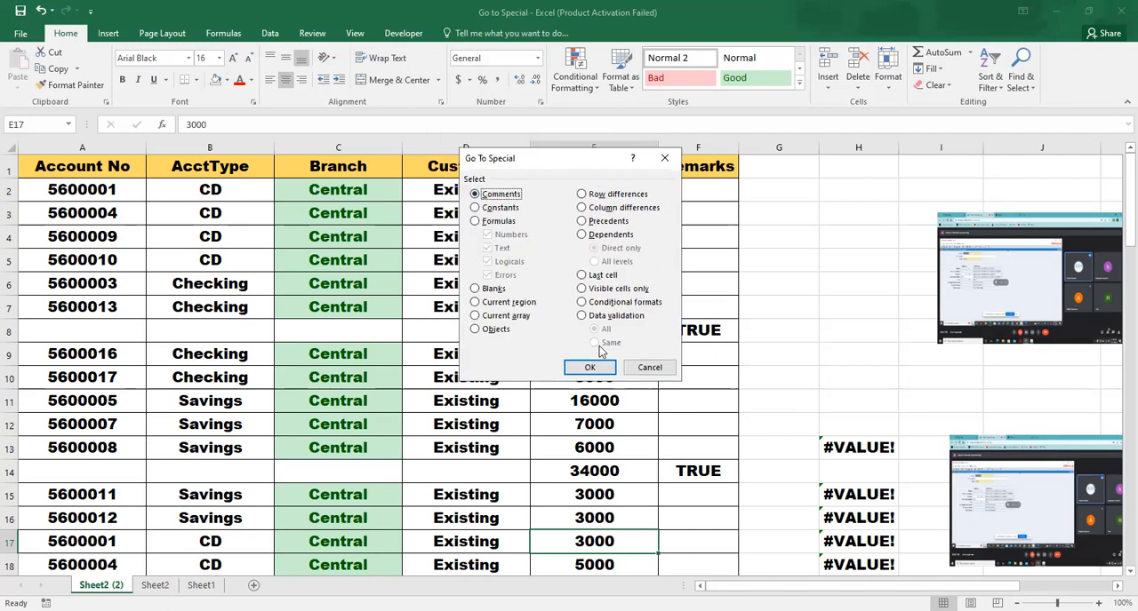
{"action": "left_click", "coordinate": [646, 369]}
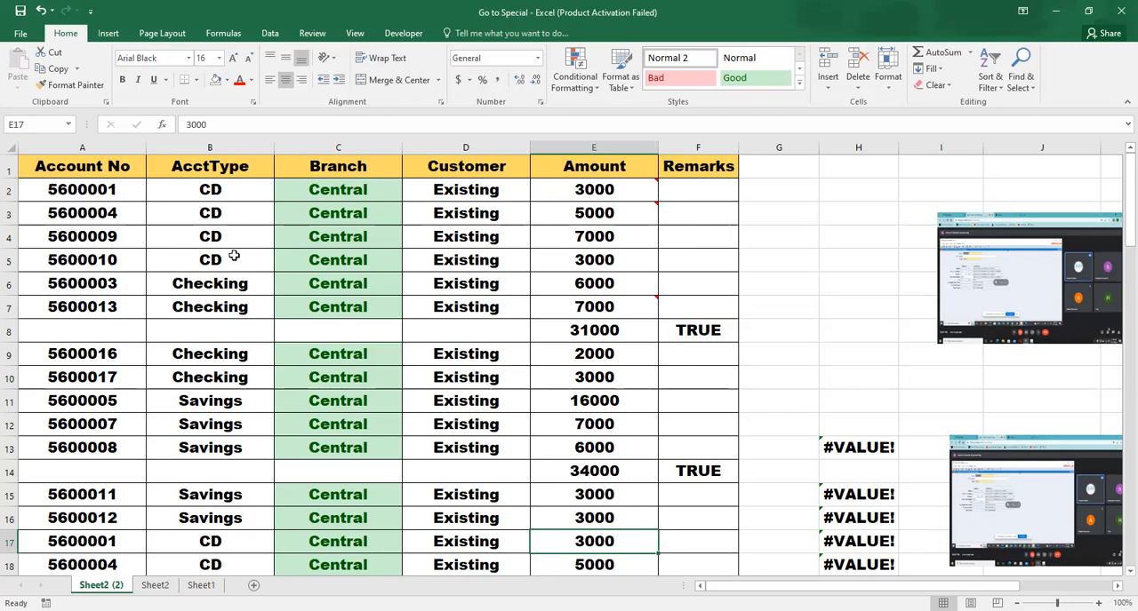
Read the comments attached to Amount cells E2, E3 and E7
{"action": "mouse_move", "coordinate": [616, 192]}
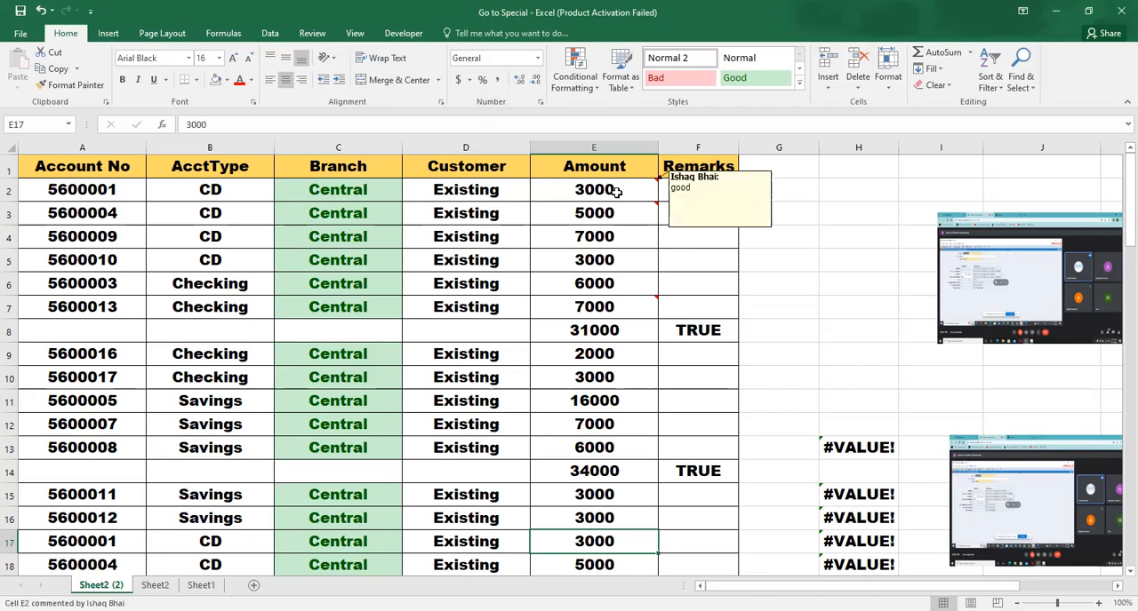
{"action": "left_click", "coordinate": [639, 199]}
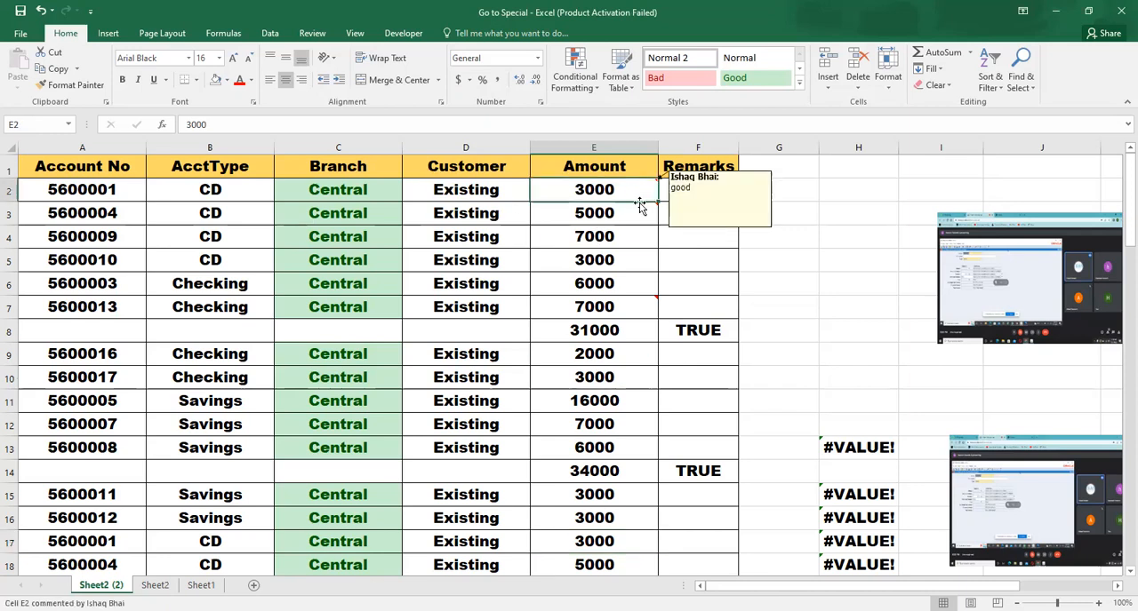
{"action": "mouse_move", "coordinate": [637, 212]}
{"action": "mouse_move", "coordinate": [629, 311]}
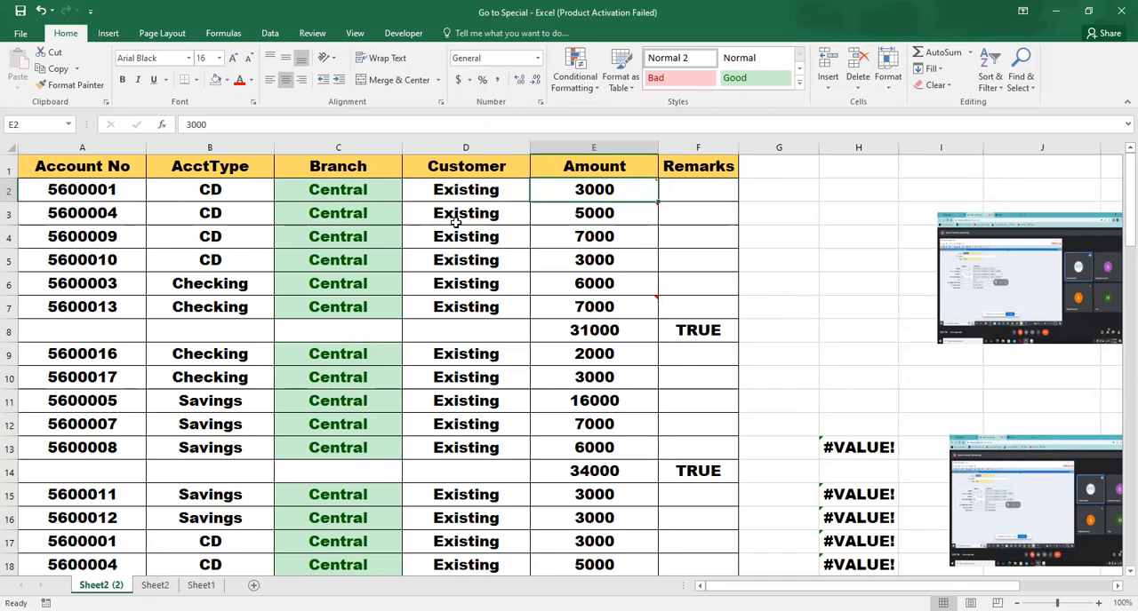
{"action": "mouse_move", "coordinate": [597, 209]}
Select every cell in the sheet that contains a comment using Go To Special
{"action": "key", "text": "ctrl+g"}
{"action": "left_click", "coordinate": [499, 347]}
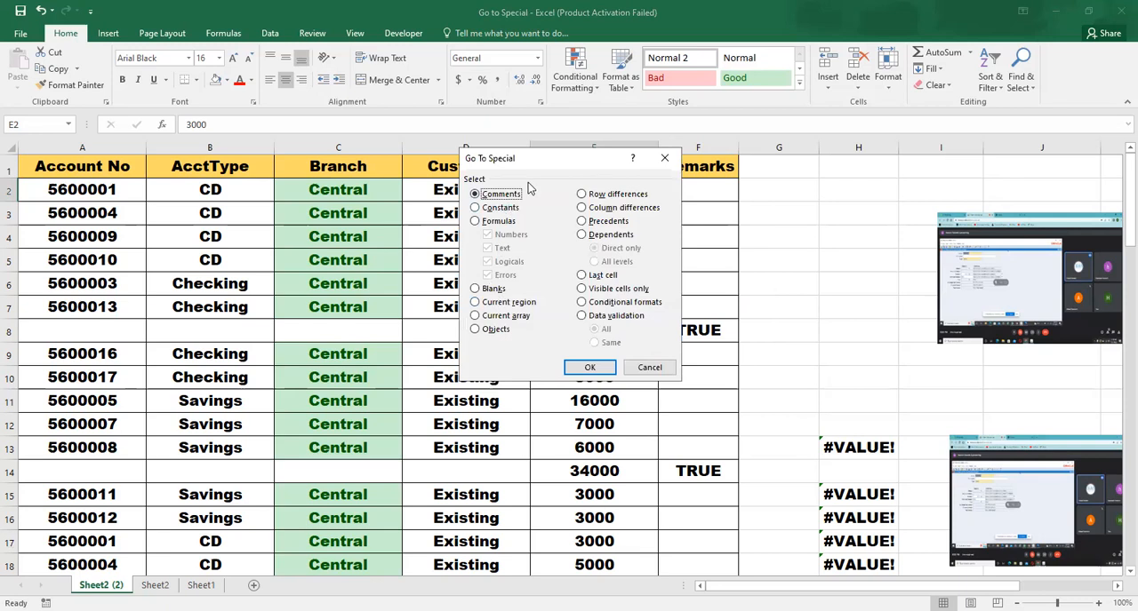
{"action": "left_click_drag", "start_coordinate": [549, 163], "coordinate": [415, 147]}
{"action": "left_click", "coordinate": [460, 354]}
{"action": "mouse_move", "coordinate": [594, 190]}
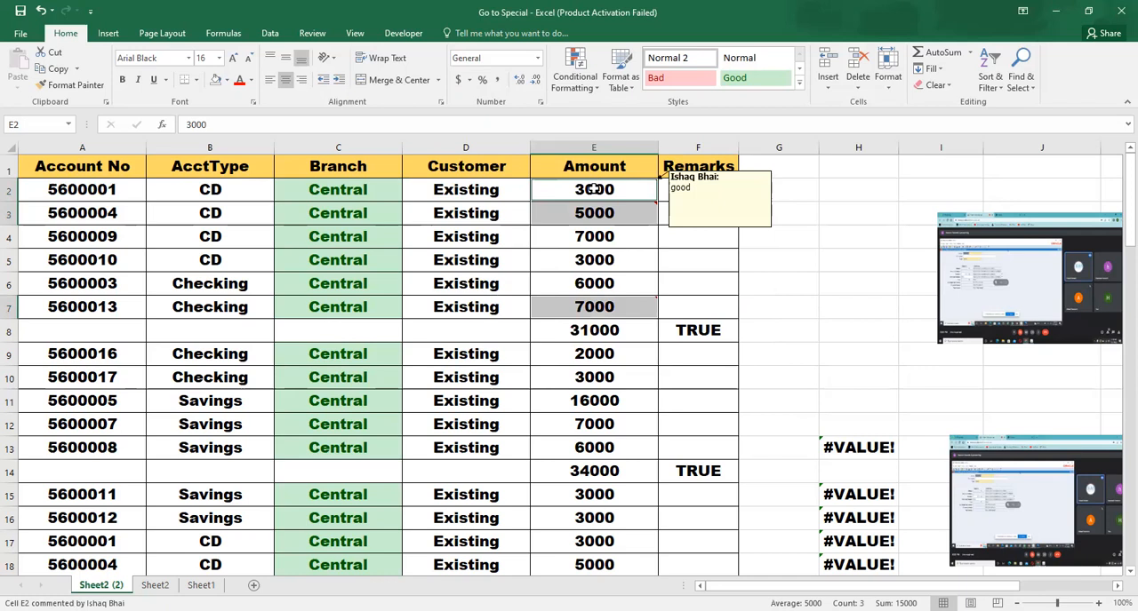
Starting from cell E5, use Go To Special to select only number constants, excluding text, logicals and errors
{"action": "left_click", "coordinate": [624, 254]}
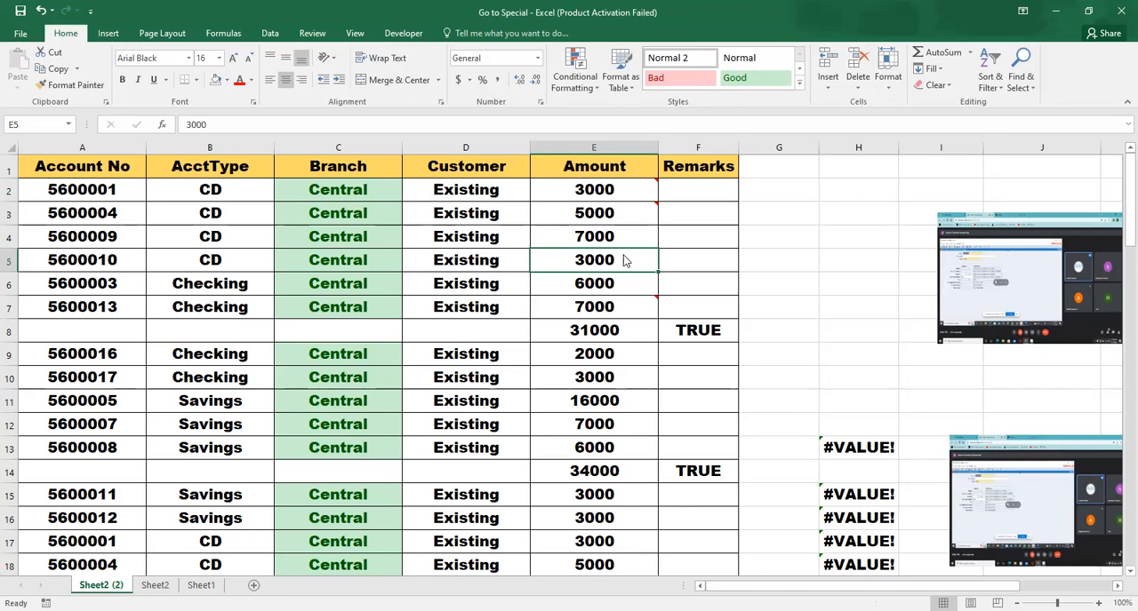
{"action": "key", "text": "F5"}
{"action": "left_click", "coordinate": [378, 336]}
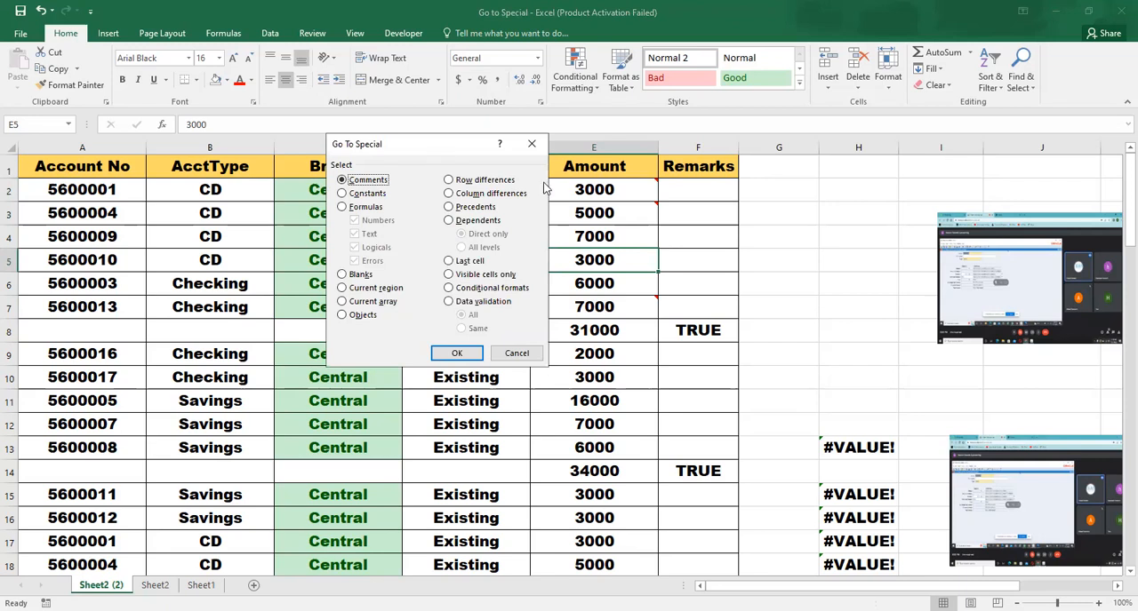
{"action": "left_click_drag", "start_coordinate": [442, 144], "coordinate": [611, 188]}
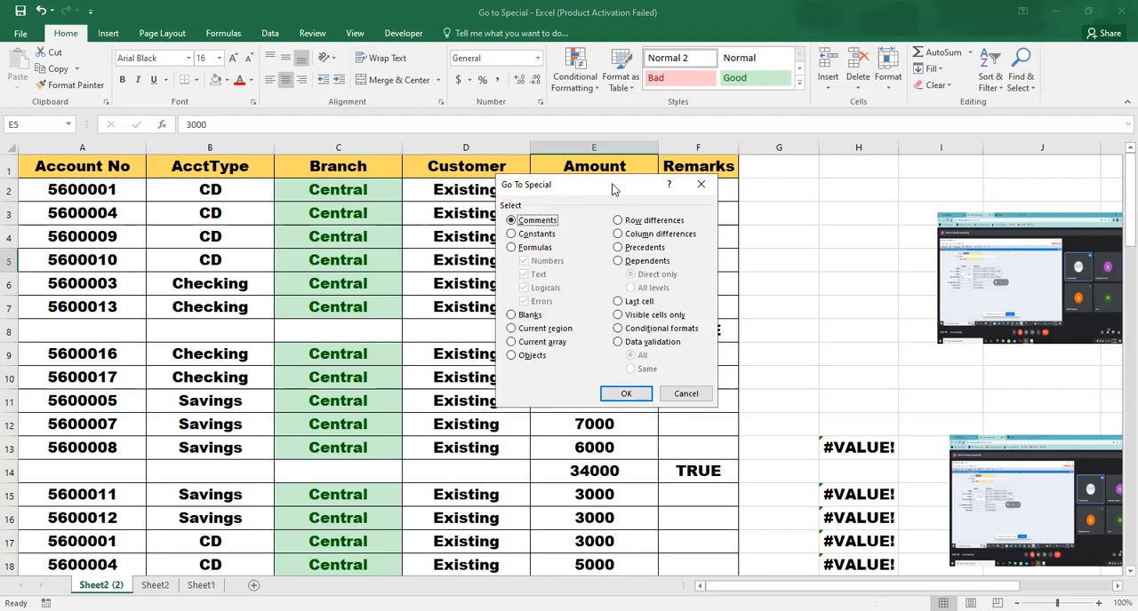
{"action": "left_click", "coordinate": [536, 235]}
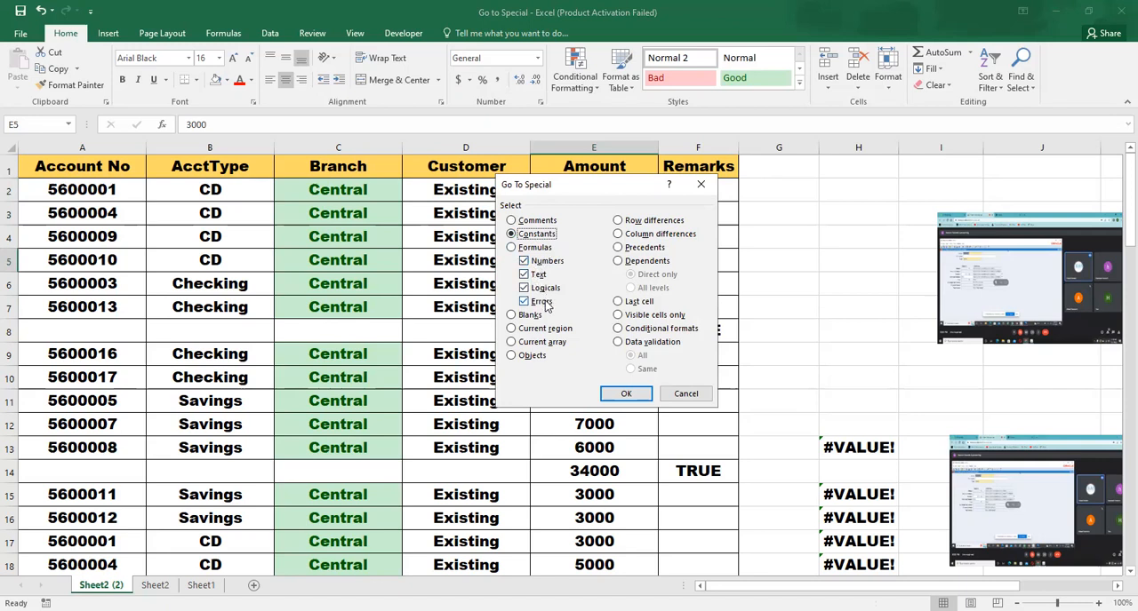
{"action": "left_click", "coordinate": [525, 261]}
{"action": "left_click", "coordinate": [524, 275]}
{"action": "left_click", "coordinate": [525, 289]}
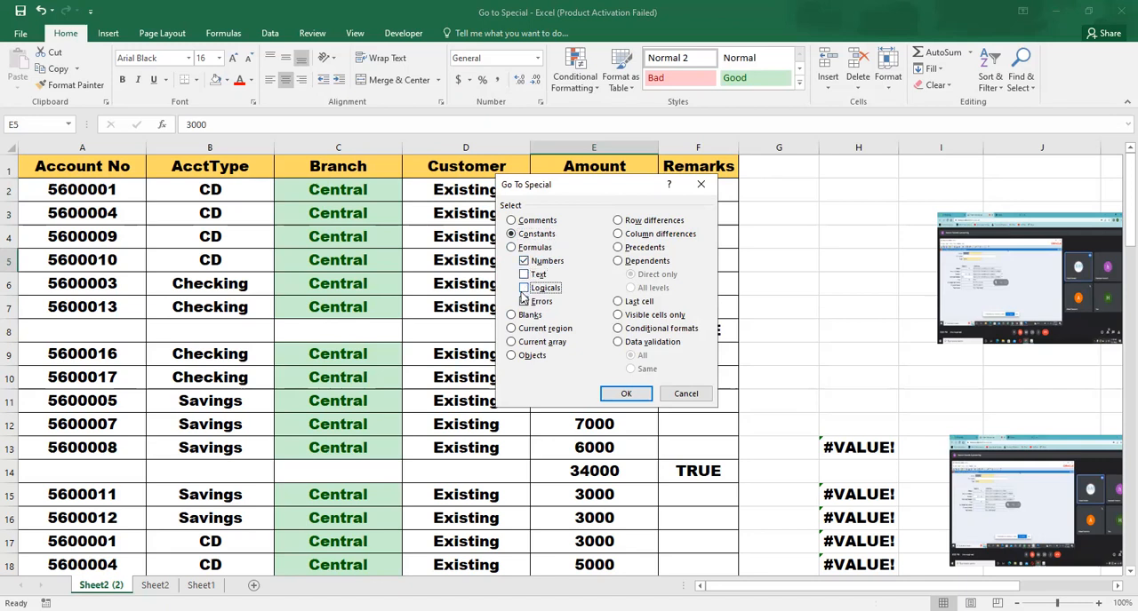
{"action": "left_click", "coordinate": [524, 302]}
{"action": "left_click", "coordinate": [620, 392]}
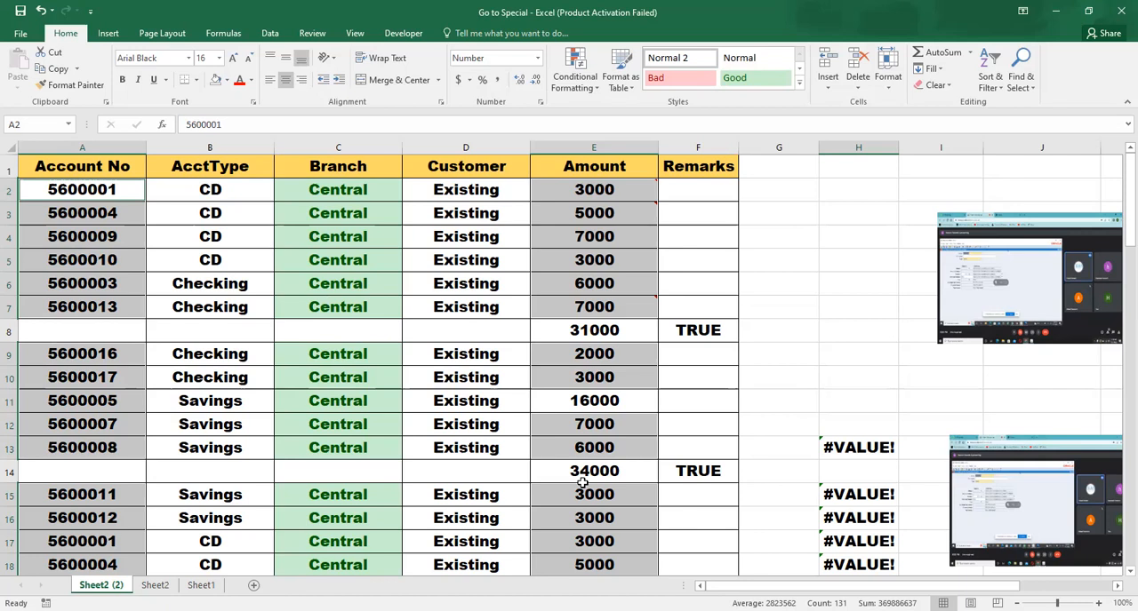
Try to select only text constants with Go To Special while the number cells are still selected
{"action": "key", "text": "F5"}
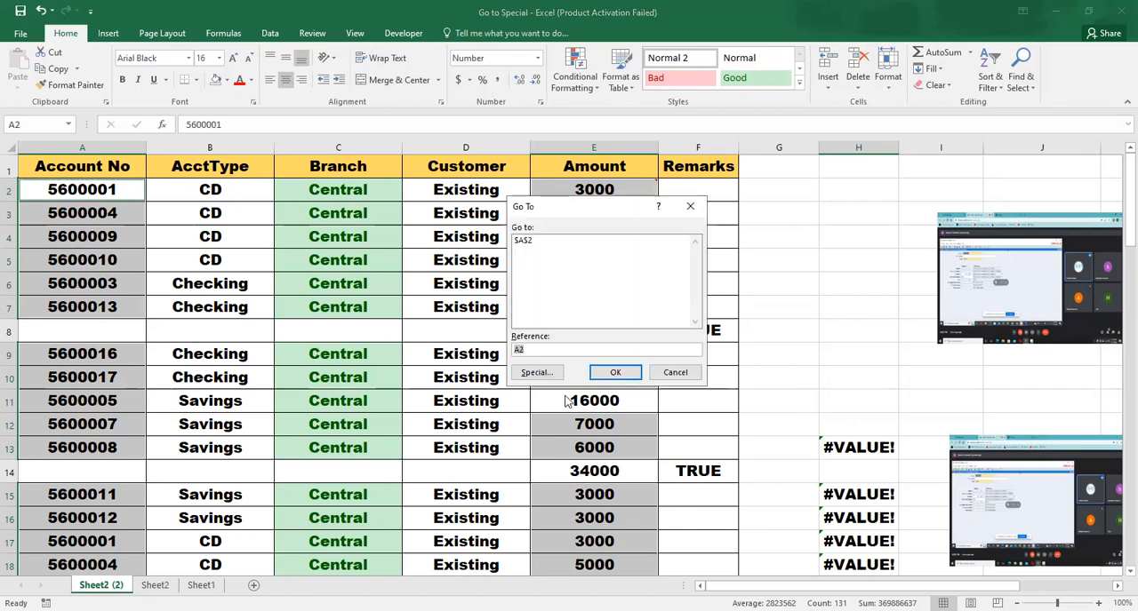
{"action": "left_click", "coordinate": [524, 375]}
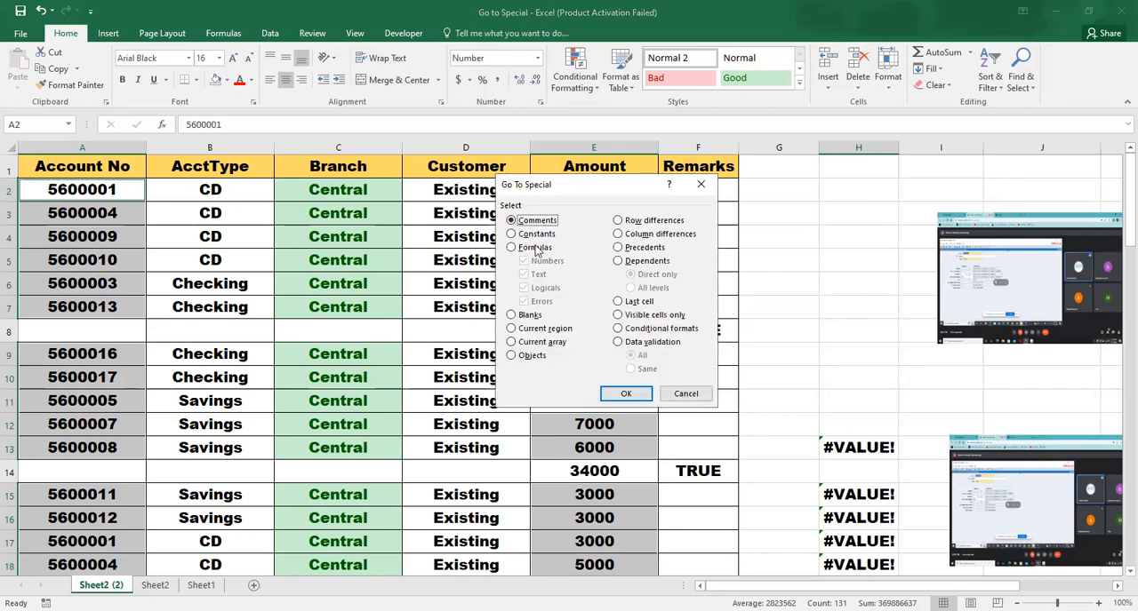
{"action": "left_click", "coordinate": [533, 235]}
{"action": "left_click", "coordinate": [524, 288]}
{"action": "left_click", "coordinate": [523, 301]}
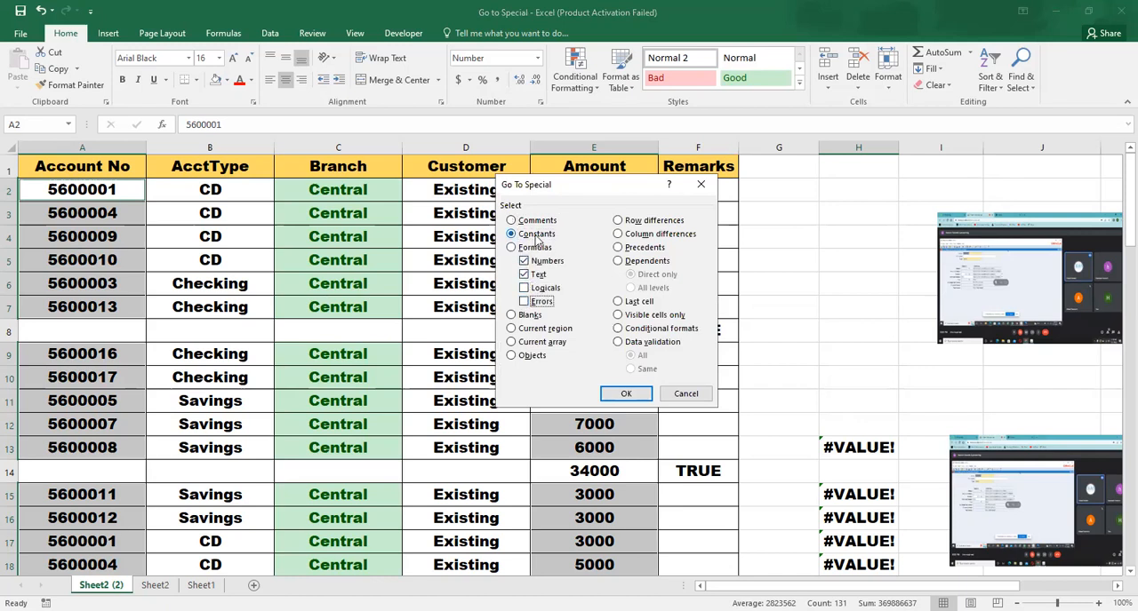
{"action": "left_click", "coordinate": [525, 261]}
{"action": "left_click", "coordinate": [616, 395]}
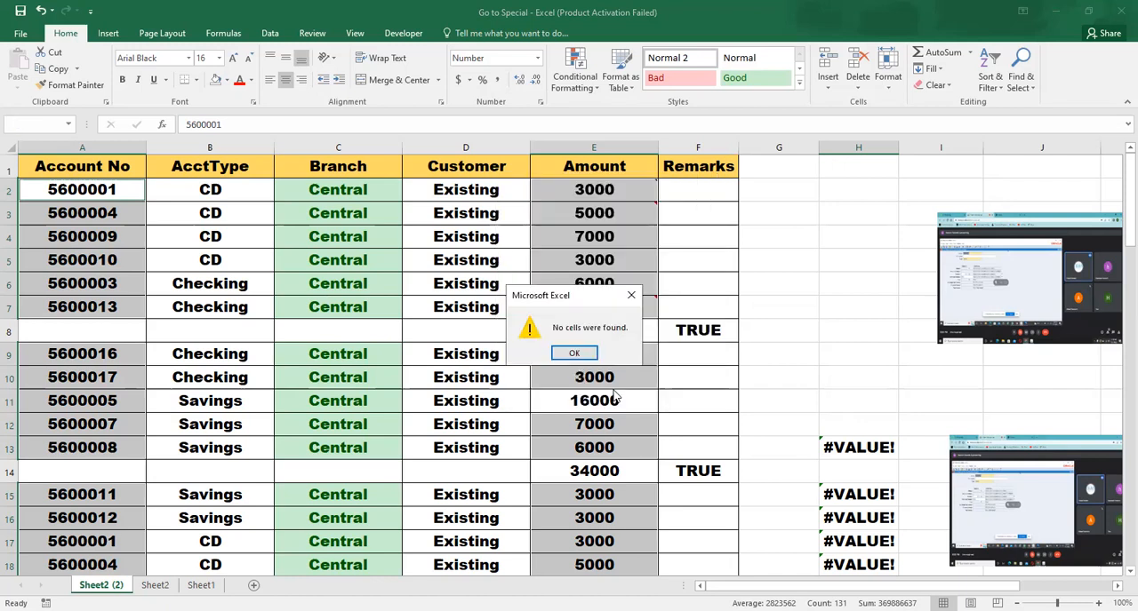
{"action": "left_click", "coordinate": [600, 354]}
Reduce the selection to cell D6 and use Go To Special to select only text constants, excluding numbers, logicals and errors
{"action": "left_click", "coordinate": [471, 325]}
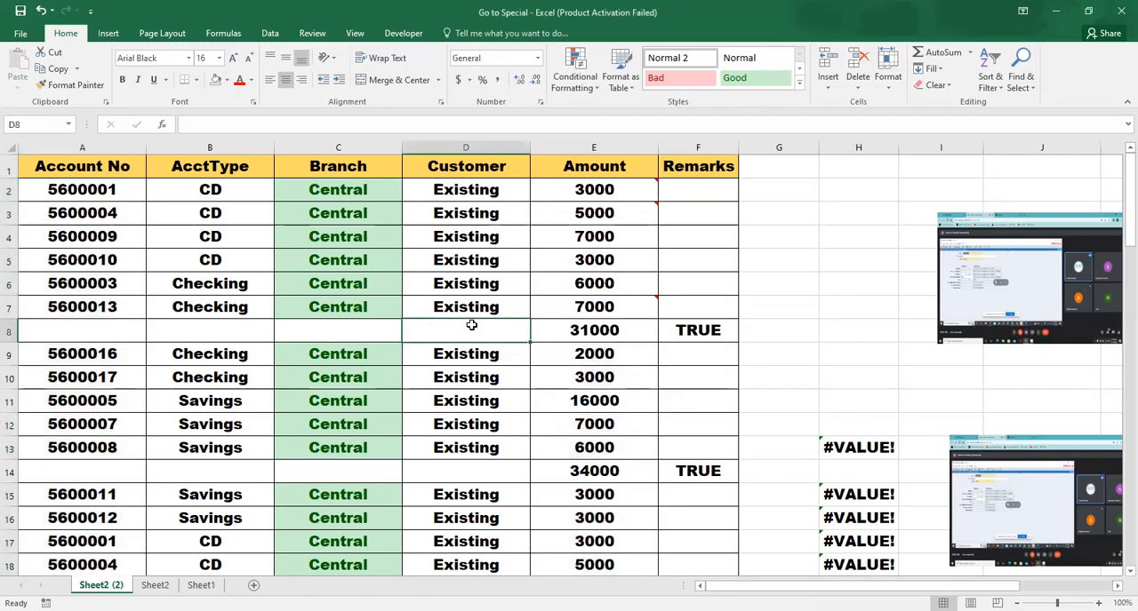
{"action": "left_click", "coordinate": [409, 275]}
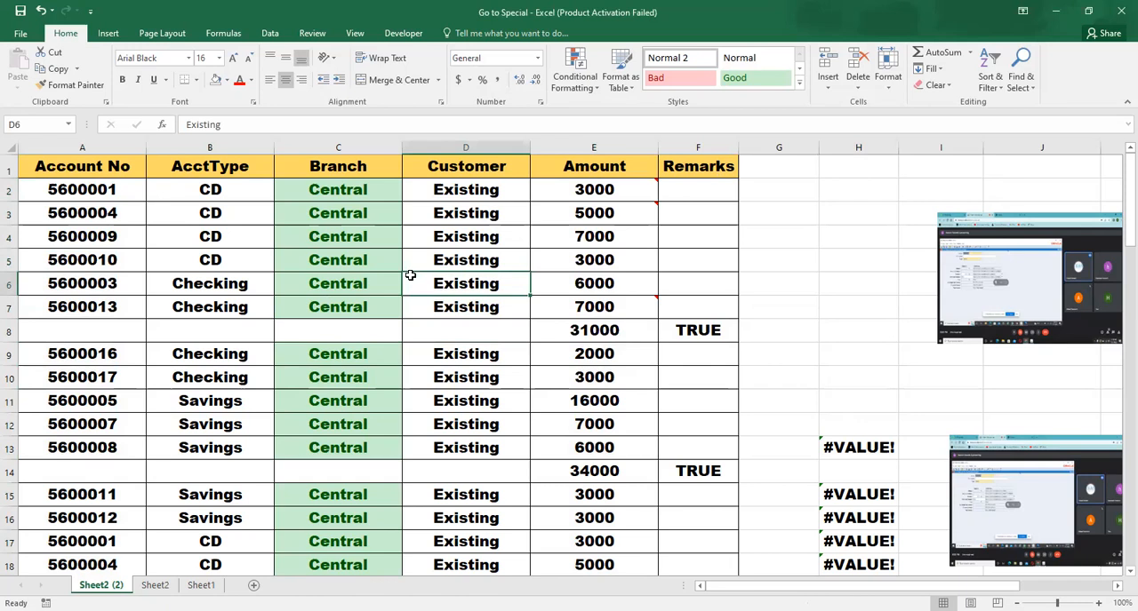
{"action": "key", "text": "ctrl+g"}
{"action": "left_click", "coordinate": [538, 373]}
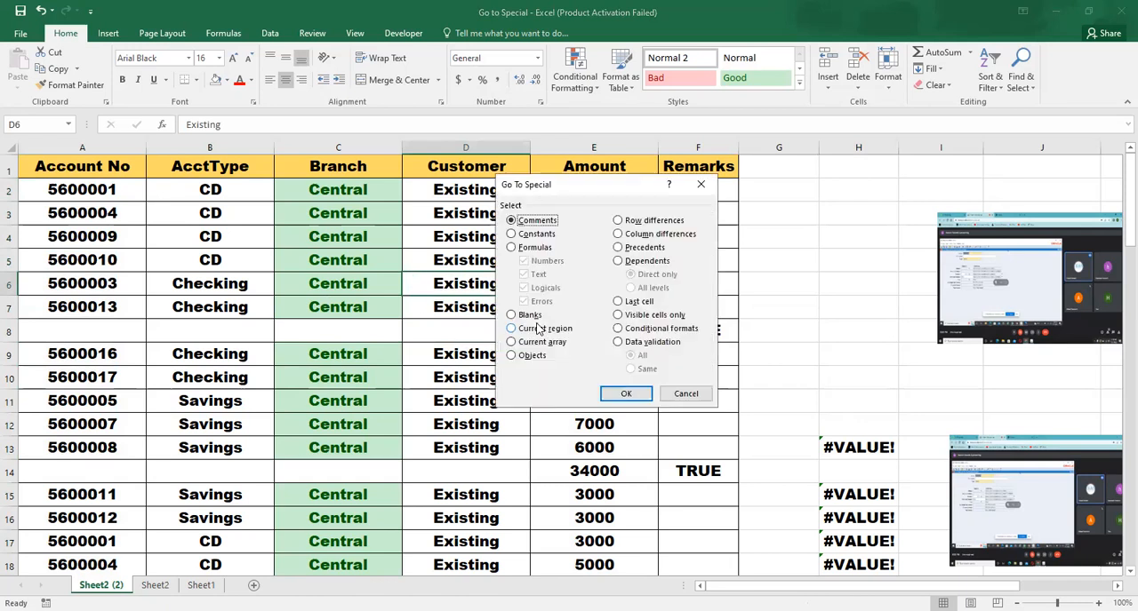
{"action": "left_click", "coordinate": [536, 236]}
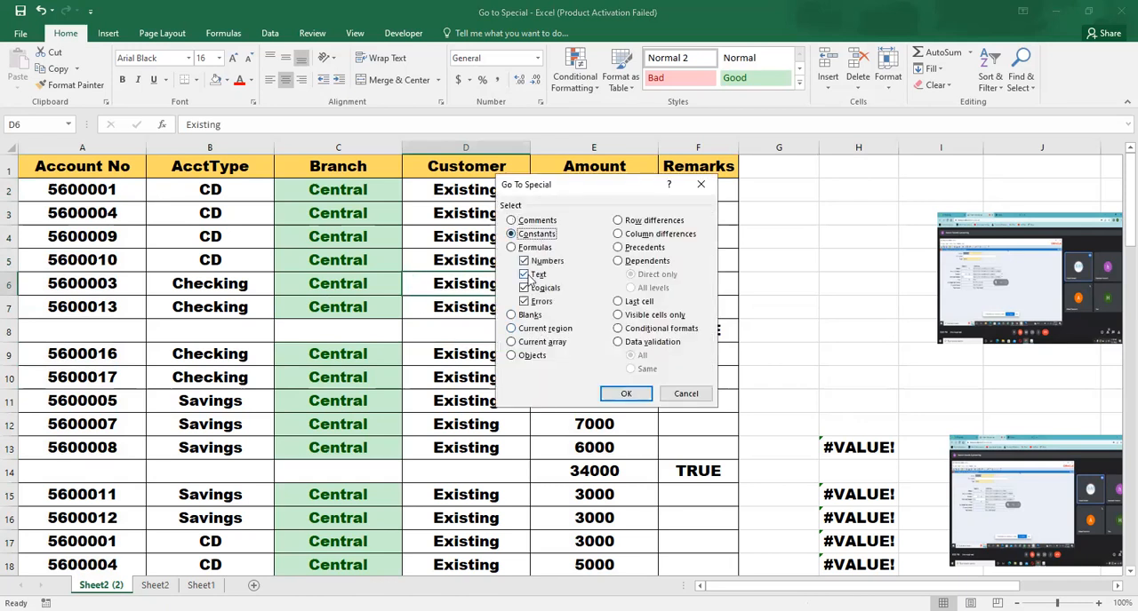
{"action": "left_click", "coordinate": [525, 260]}
{"action": "left_click", "coordinate": [525, 289]}
{"action": "left_click", "coordinate": [524, 302]}
{"action": "left_click", "coordinate": [624, 393]}
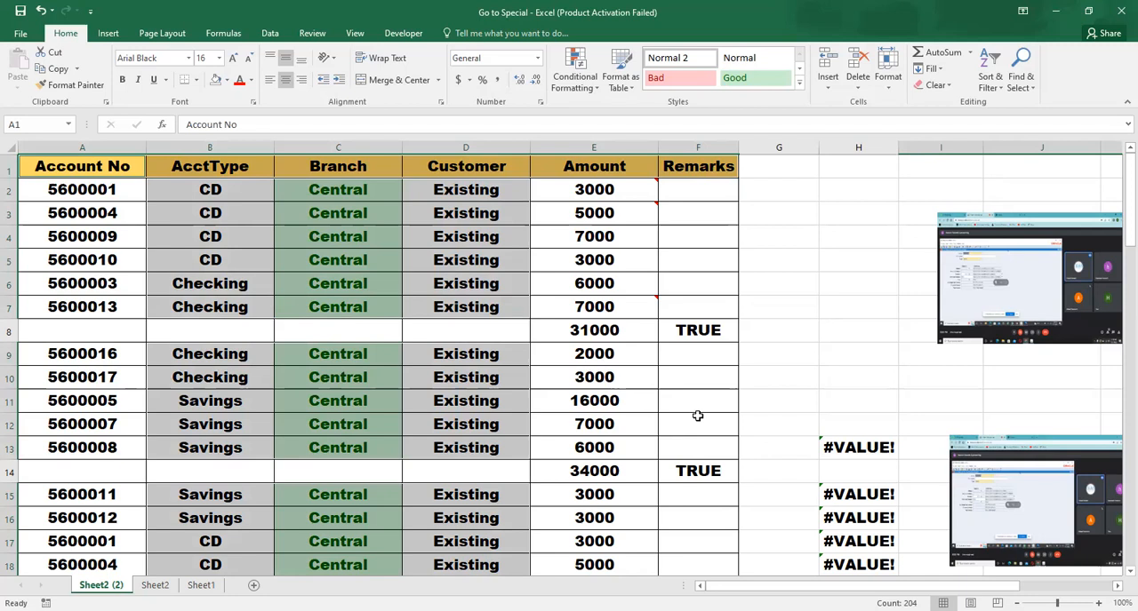
Starting from cell E12, use Go To Special to select only formulas that return numbers, excluding text, logicals and errors
{"action": "left_click", "coordinate": [605, 424]}
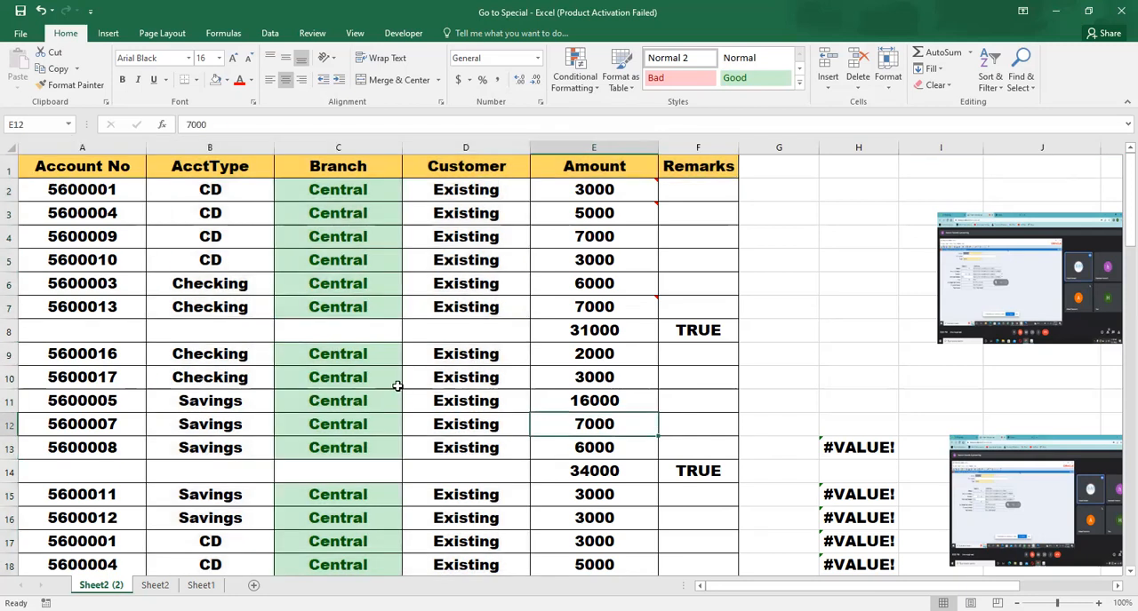
{"action": "key", "text": "F5"}
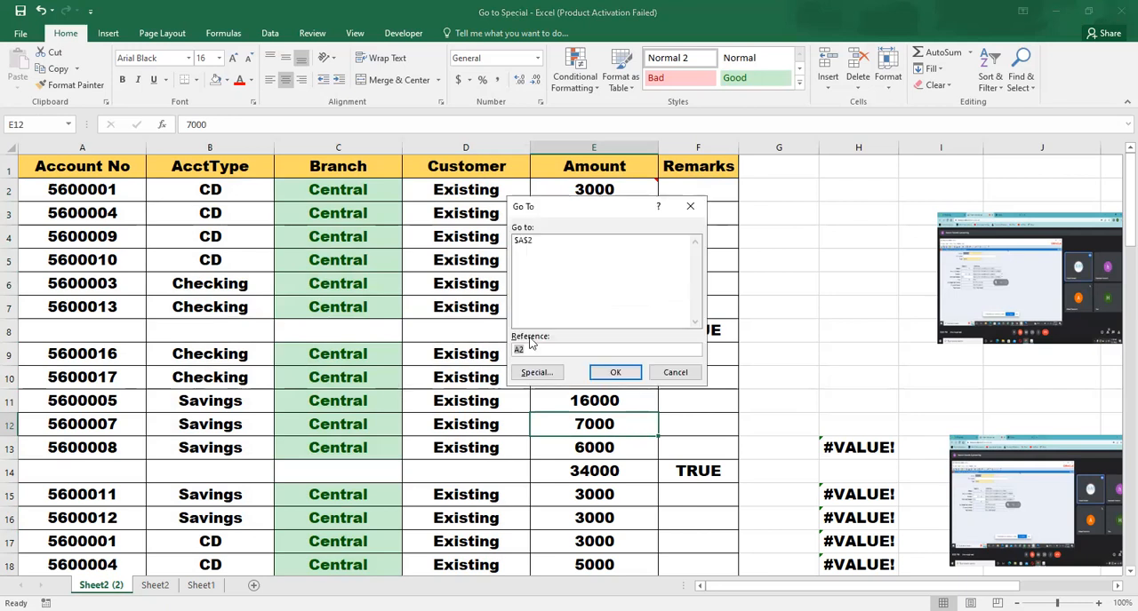
{"action": "left_click", "coordinate": [535, 371]}
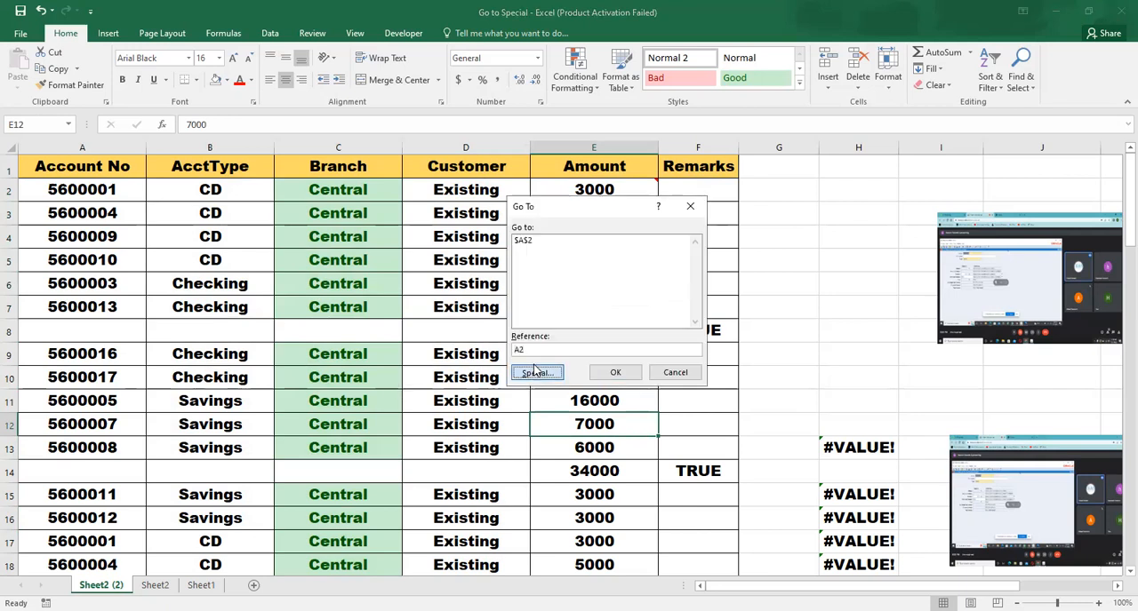
{"action": "left_click", "coordinate": [534, 248]}
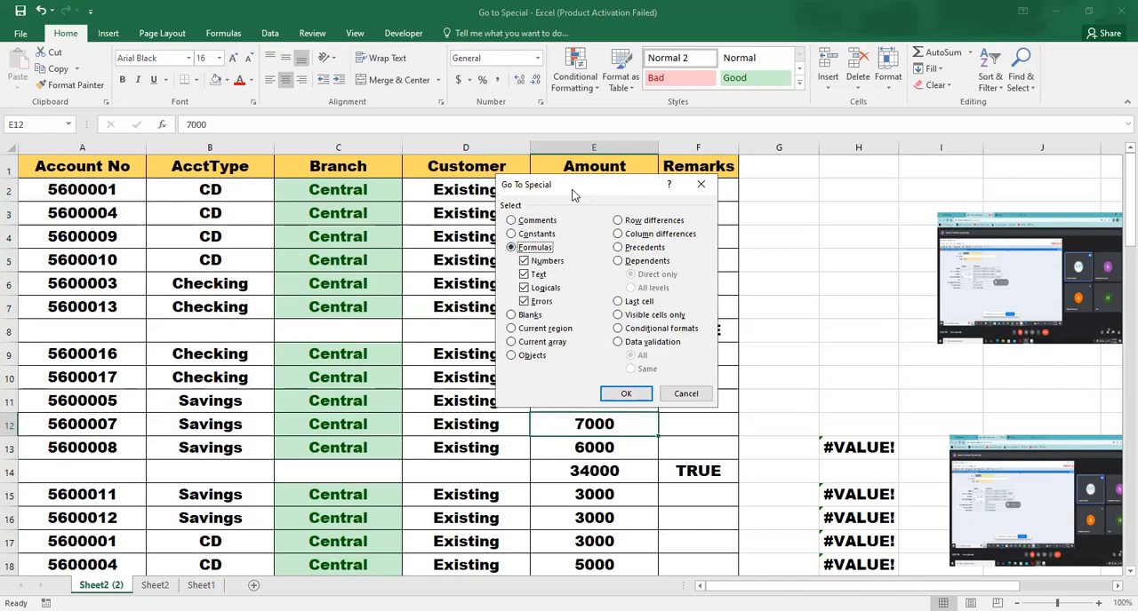
{"action": "left_click", "coordinate": [524, 273]}
{"action": "left_click", "coordinate": [523, 287]}
{"action": "left_click", "coordinate": [524, 302]}
{"action": "left_click", "coordinate": [616, 391]}
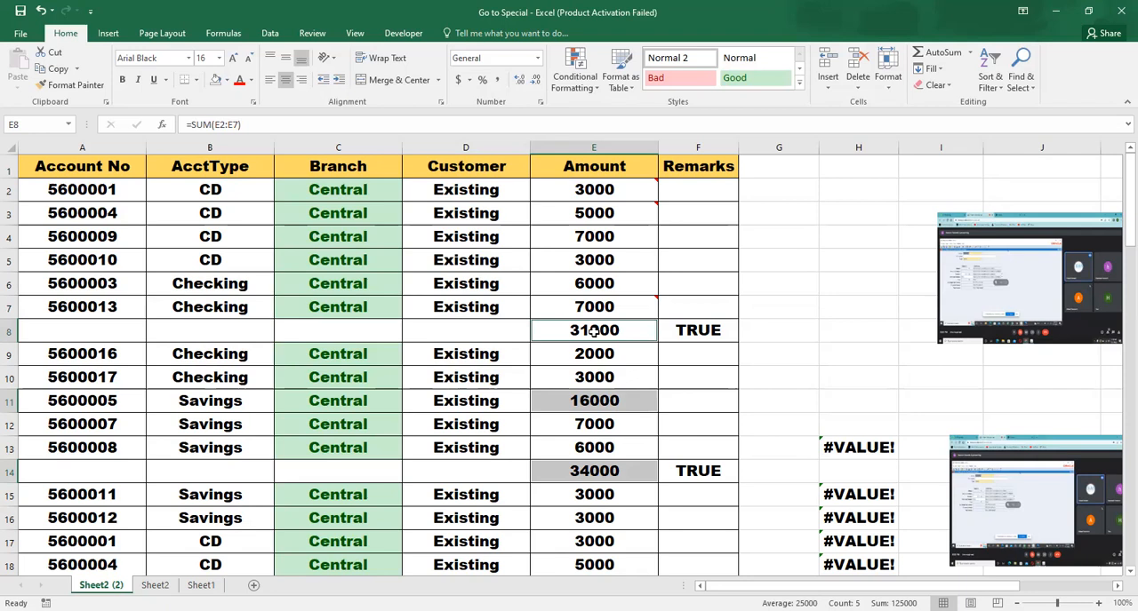
Starting from cell D7, try to select only formulas that return text with Go To Special, excluding numbers, logicals and errors
{"action": "left_click", "coordinate": [430, 306]}
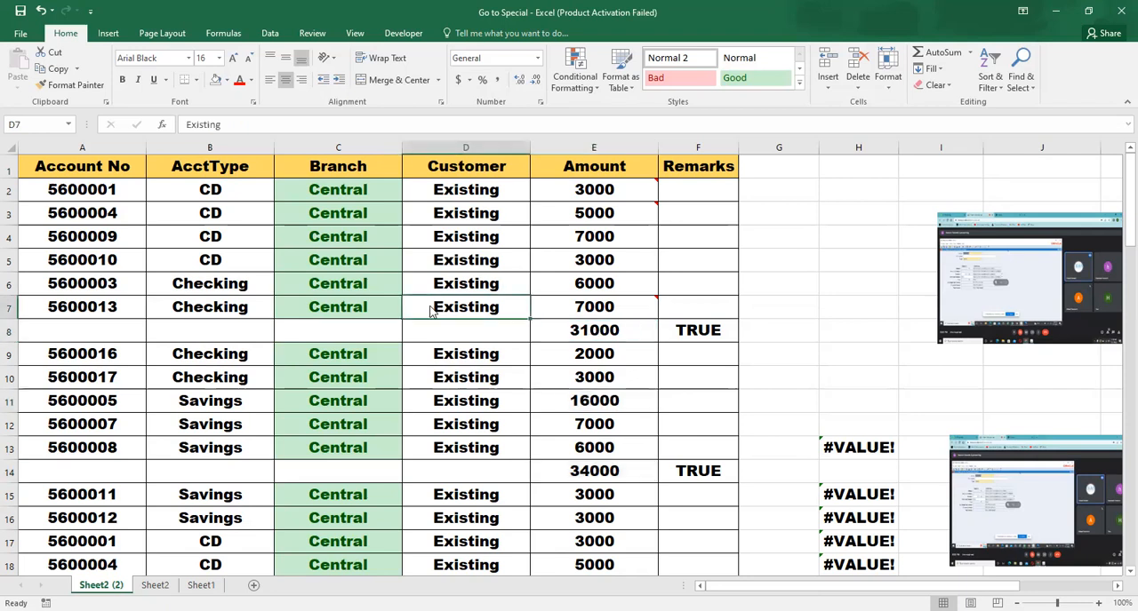
{"action": "key", "text": "ctrl+g"}
{"action": "left_click", "coordinate": [536, 374]}
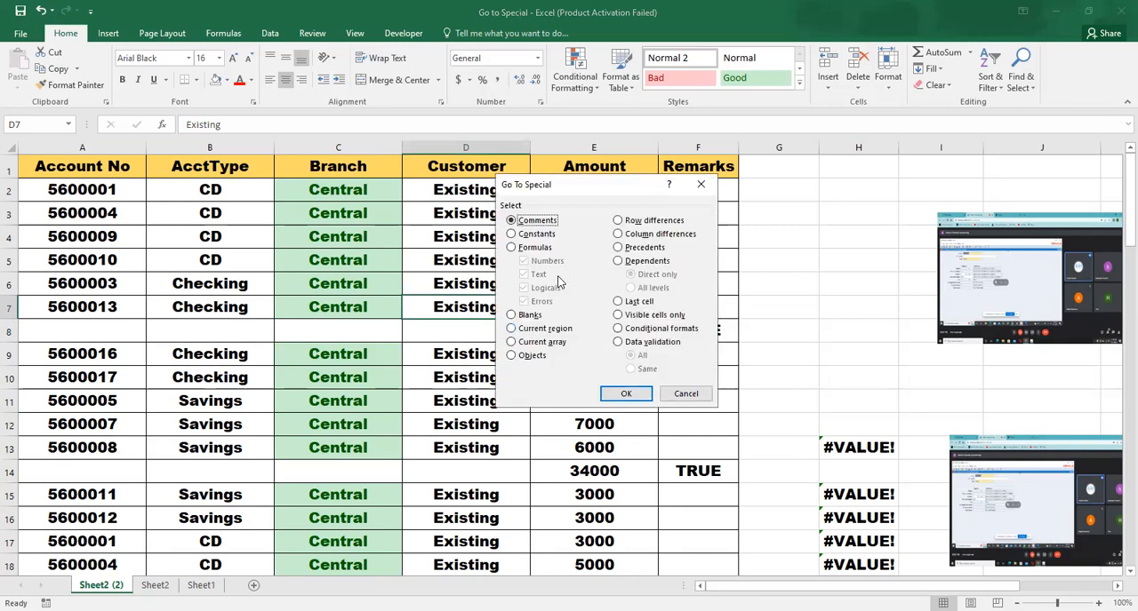
{"action": "left_click", "coordinate": [526, 249]}
{"action": "left_click", "coordinate": [523, 261]}
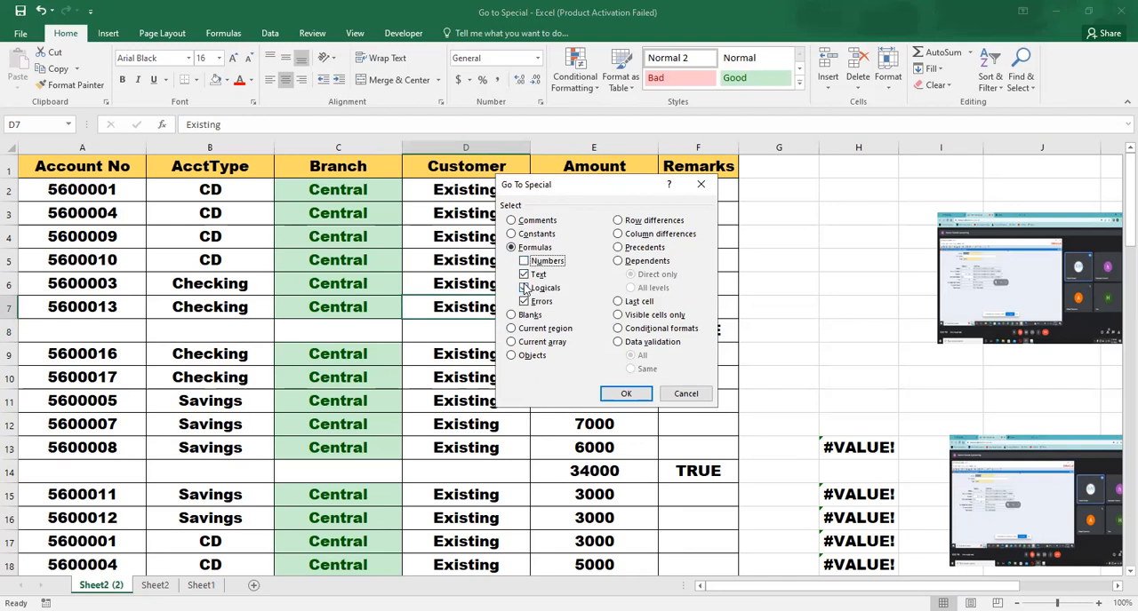
{"action": "left_click", "coordinate": [525, 288]}
{"action": "left_click", "coordinate": [523, 302]}
{"action": "left_click", "coordinate": [623, 392]}
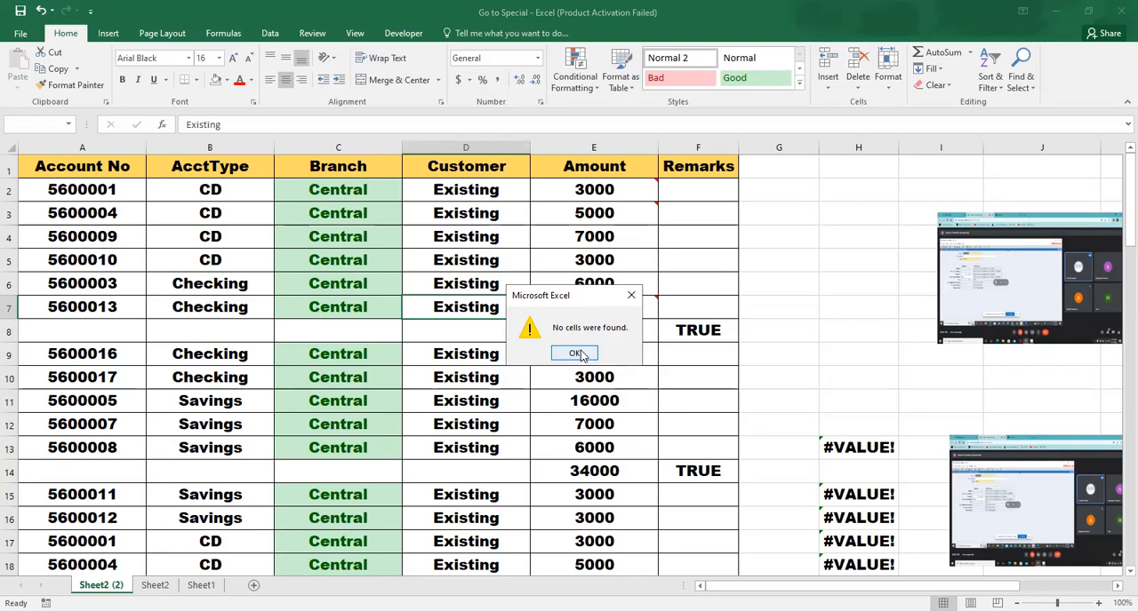
{"action": "left_click", "coordinate": [576, 354]}
Enter =UPPER(D2) in cell G2 and fill the formula down to G7
{"action": "left_click", "coordinate": [767, 192]}
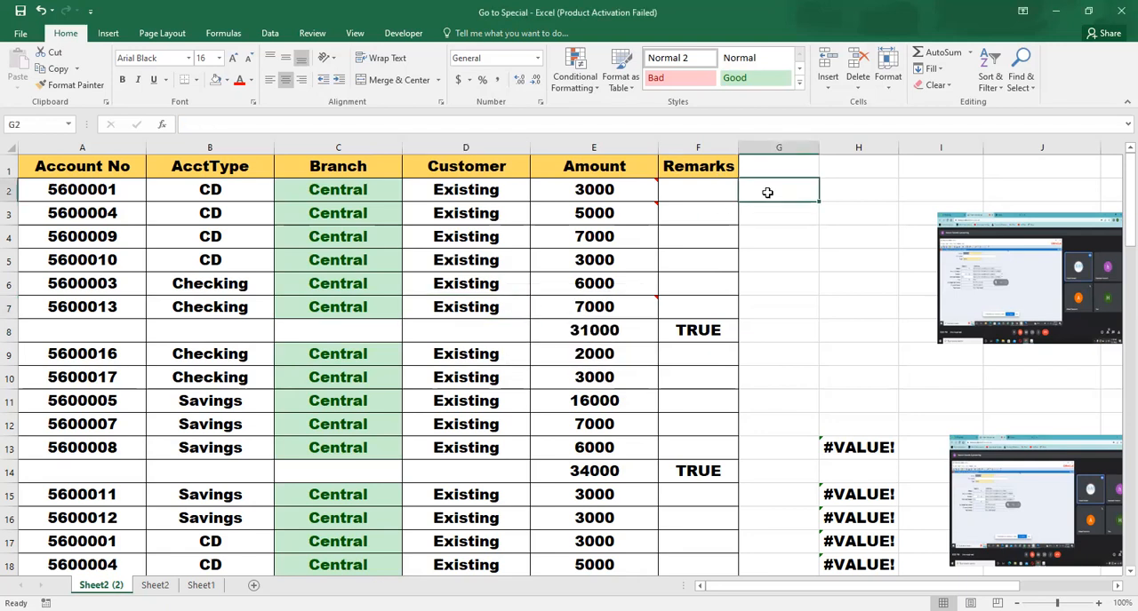
{"action": "type", "text": "="}
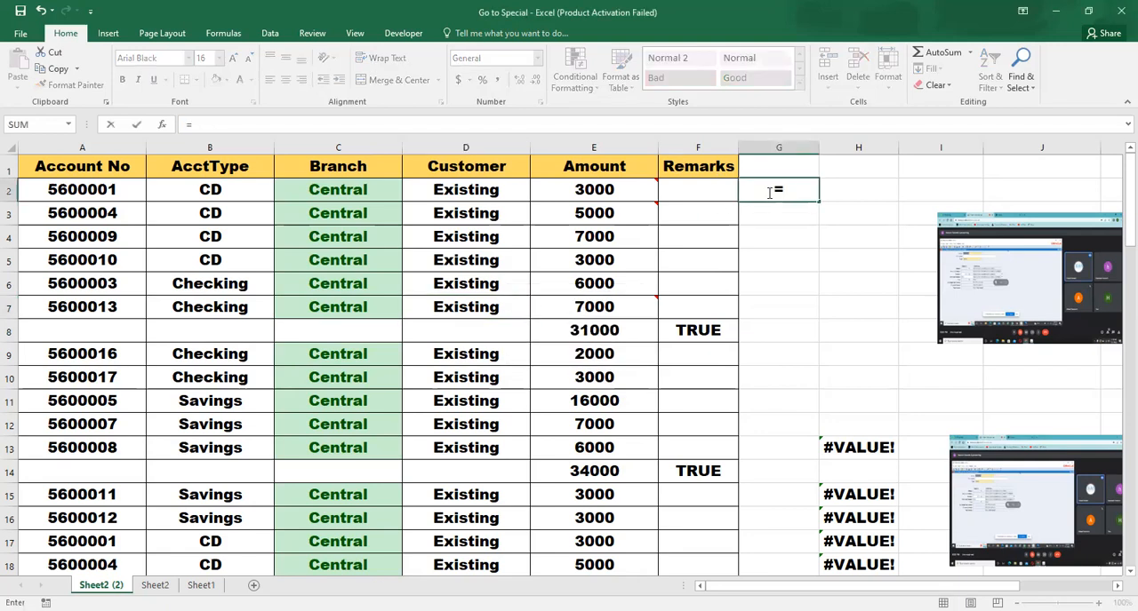
{"action": "type", "text": "upper"}
{"action": "key", "text": "Tab"}
{"action": "key", "text": "Left"}
{"action": "key", "text": "Left"}
{"action": "key", "text": "Left"}
{"action": "key", "text": "Left"}
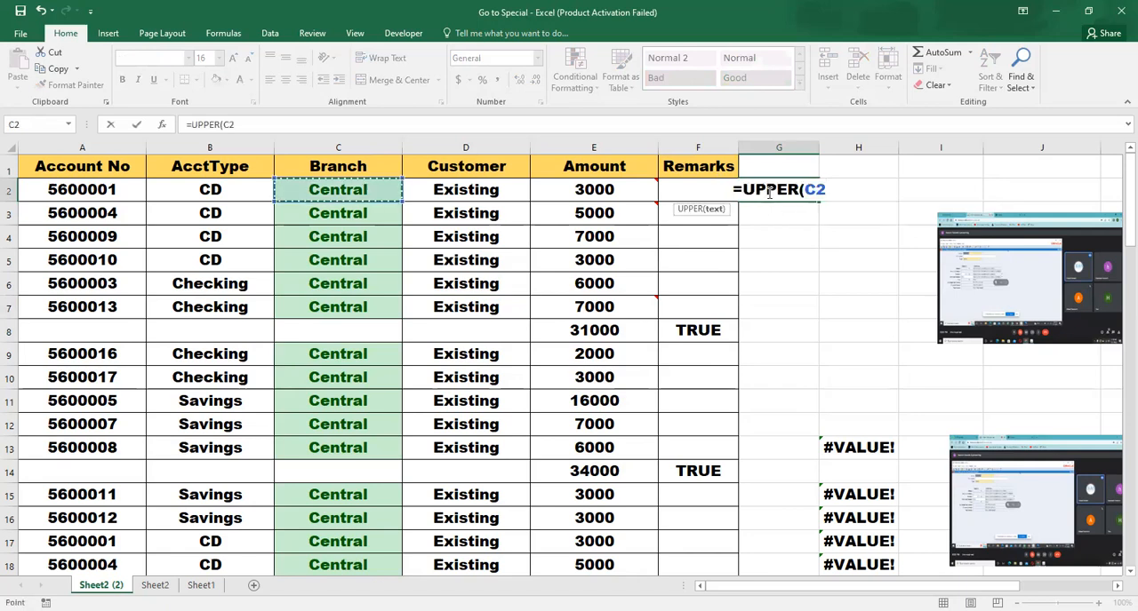
{"action": "key", "text": "Right"}
{"action": "key", "text": "ctrl+Return"}
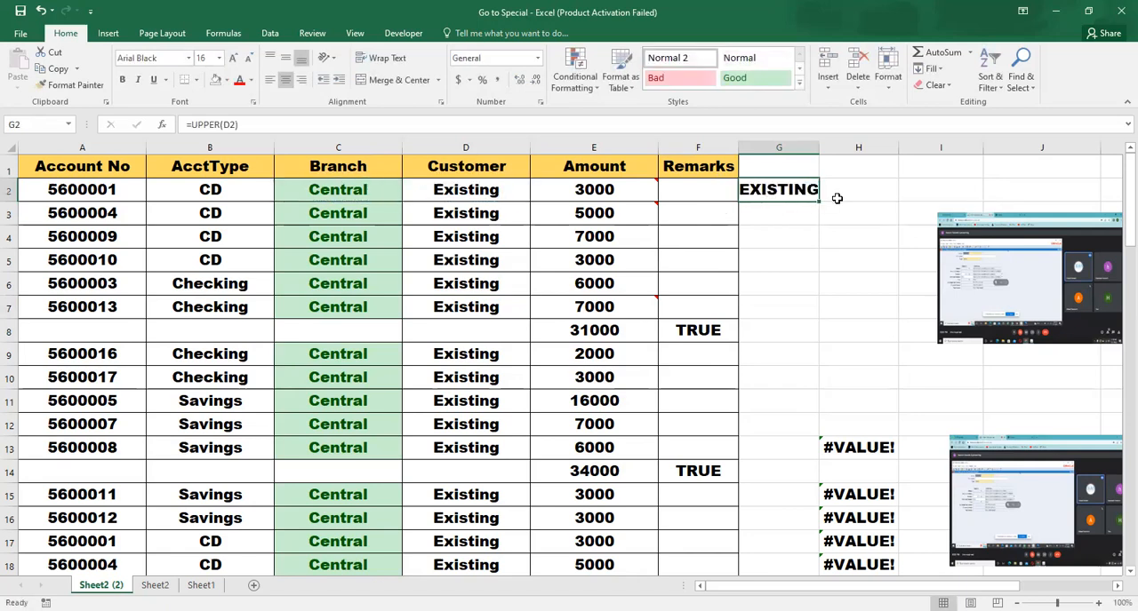
{"action": "left_click_drag", "start_coordinate": [818, 202], "coordinate": [807, 316]}
Starting from cell B1, use Go To Special to select only formulas that return text, excluding numbers, logicals and errors
{"action": "left_click", "coordinate": [428, 281]}
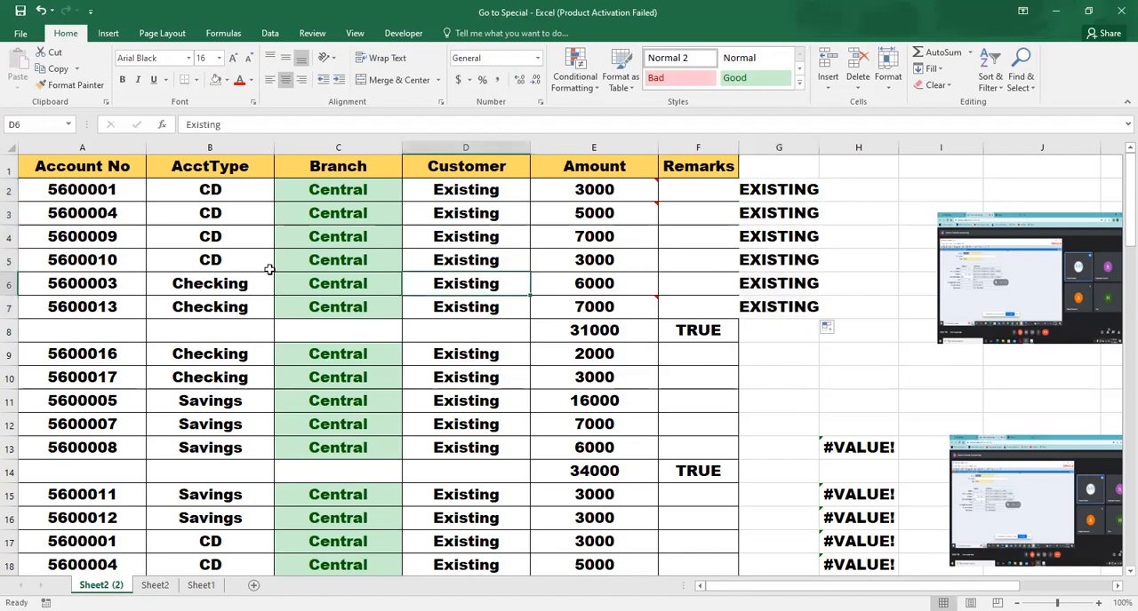
{"action": "left_click", "coordinate": [192, 230]}
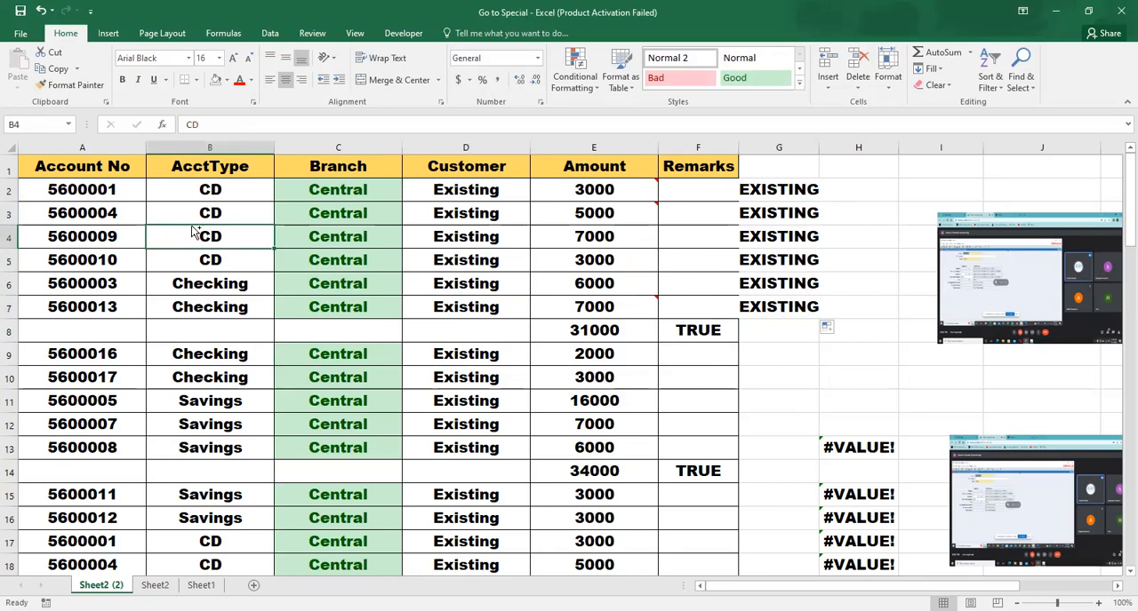
{"action": "key", "text": "ctrl+Up"}
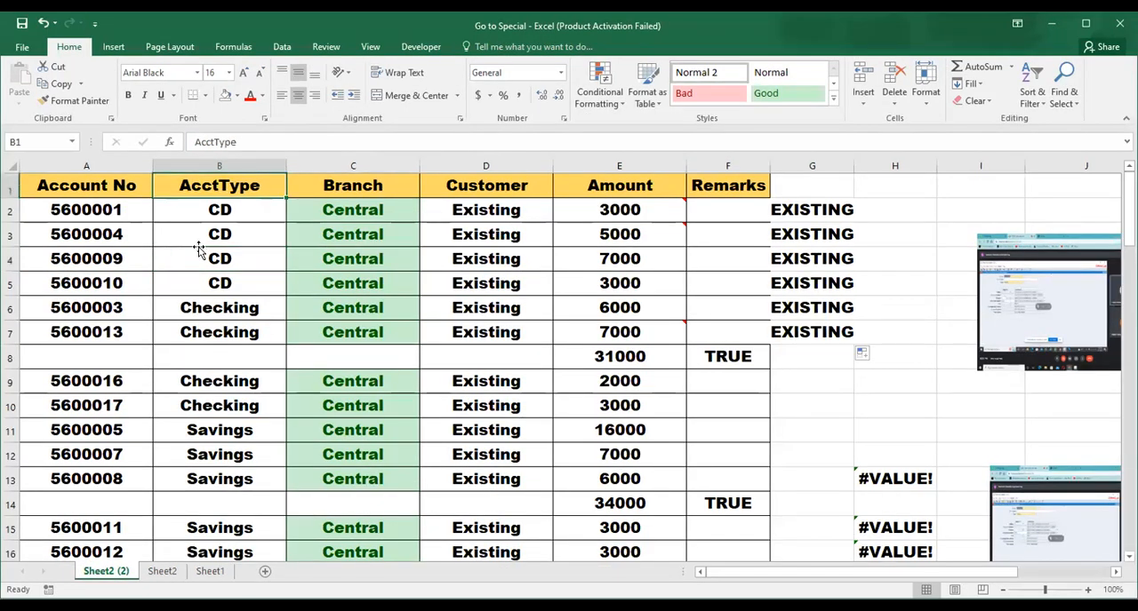
{"action": "key", "text": "ctrl+g"}
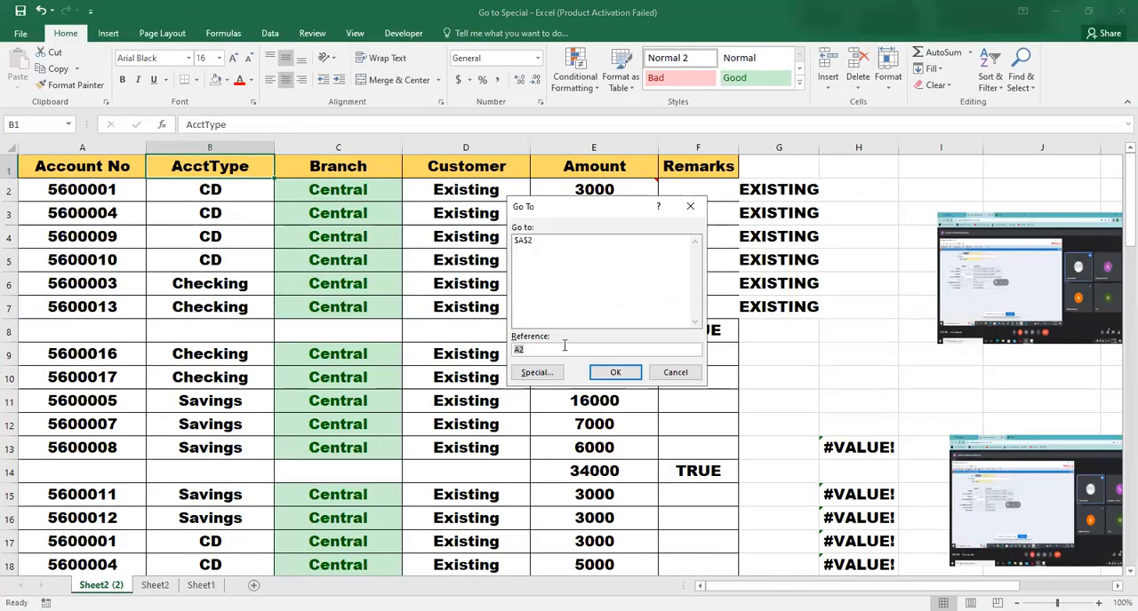
{"action": "left_click", "coordinate": [538, 375]}
{"action": "left_click", "coordinate": [530, 250]}
{"action": "left_click", "coordinate": [534, 262]}
{"action": "left_click", "coordinate": [532, 288]}
{"action": "left_click", "coordinate": [531, 302]}
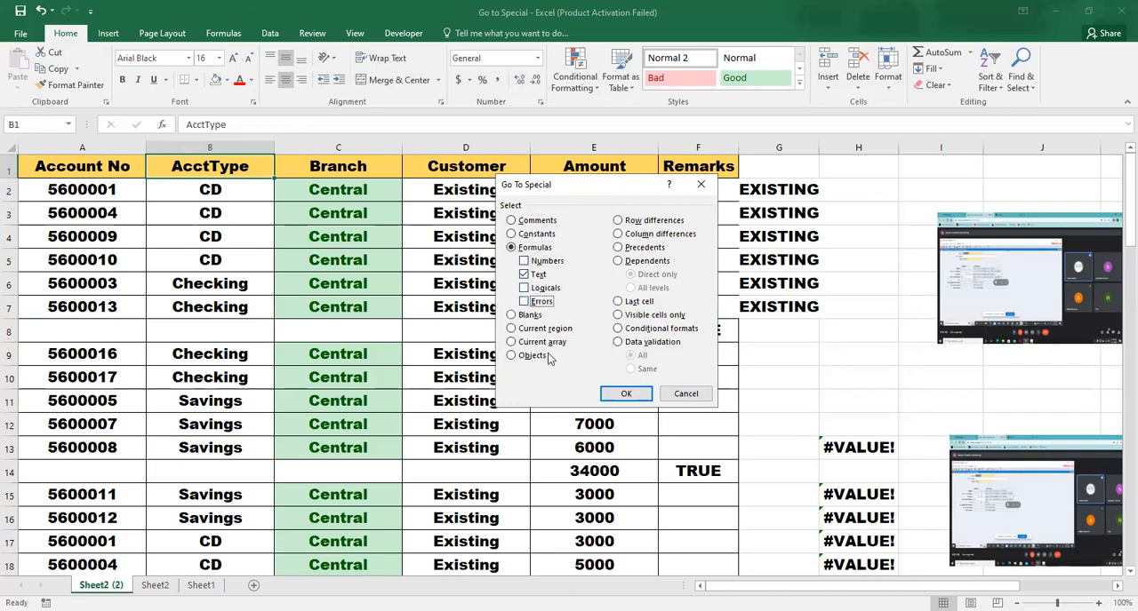
{"action": "left_click", "coordinate": [626, 393]}
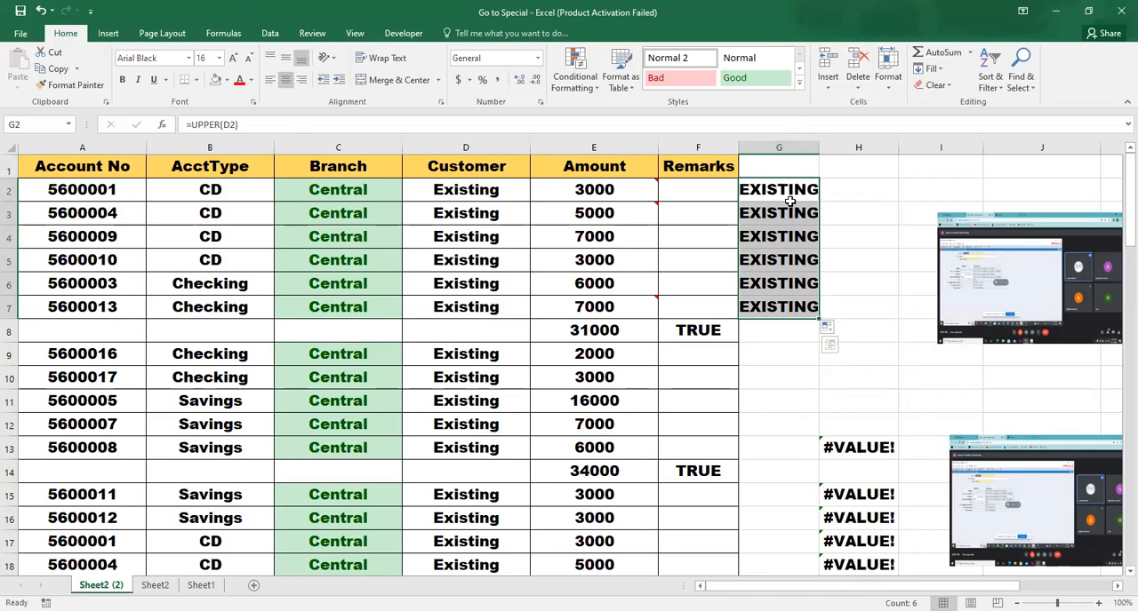
{"action": "mouse_move", "coordinate": [627, 298]}
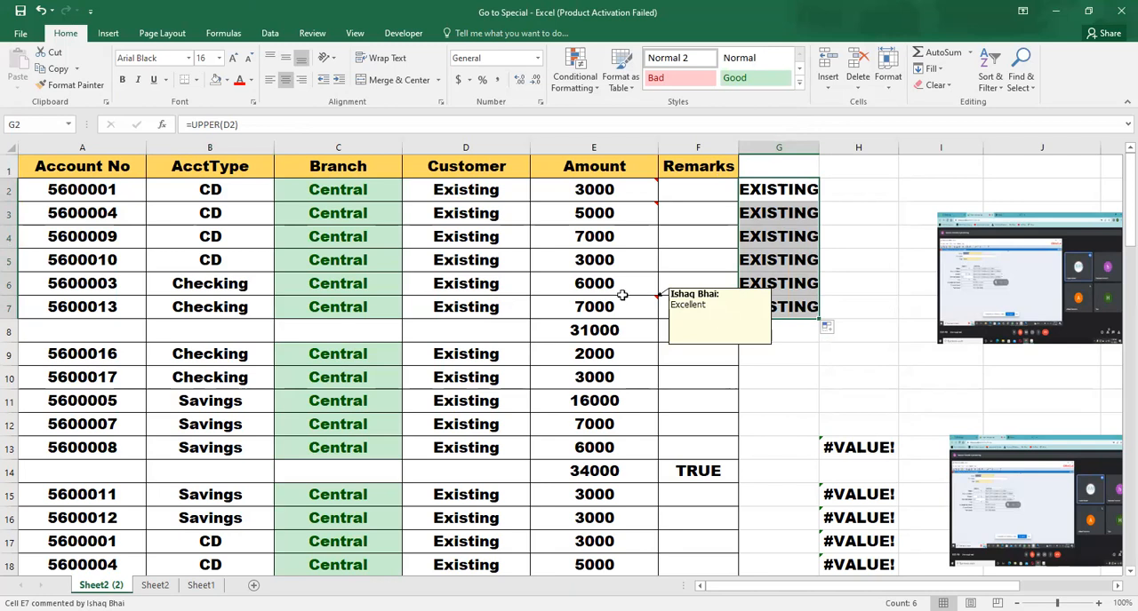
{"action": "left_click", "coordinate": [465, 286]}
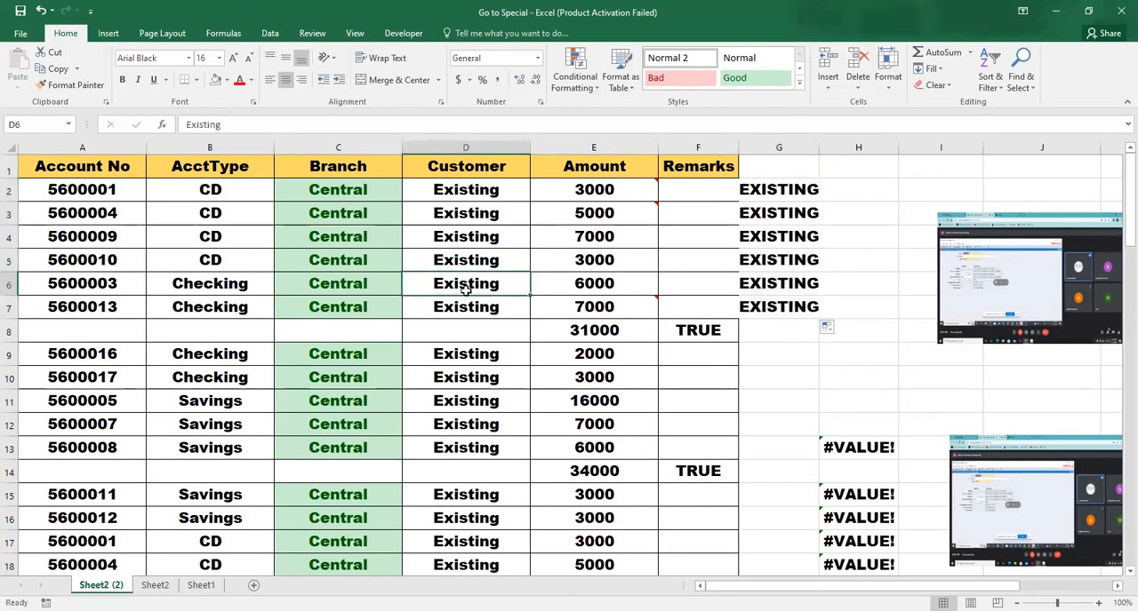
{"action": "key", "text": "ctrl+g"}
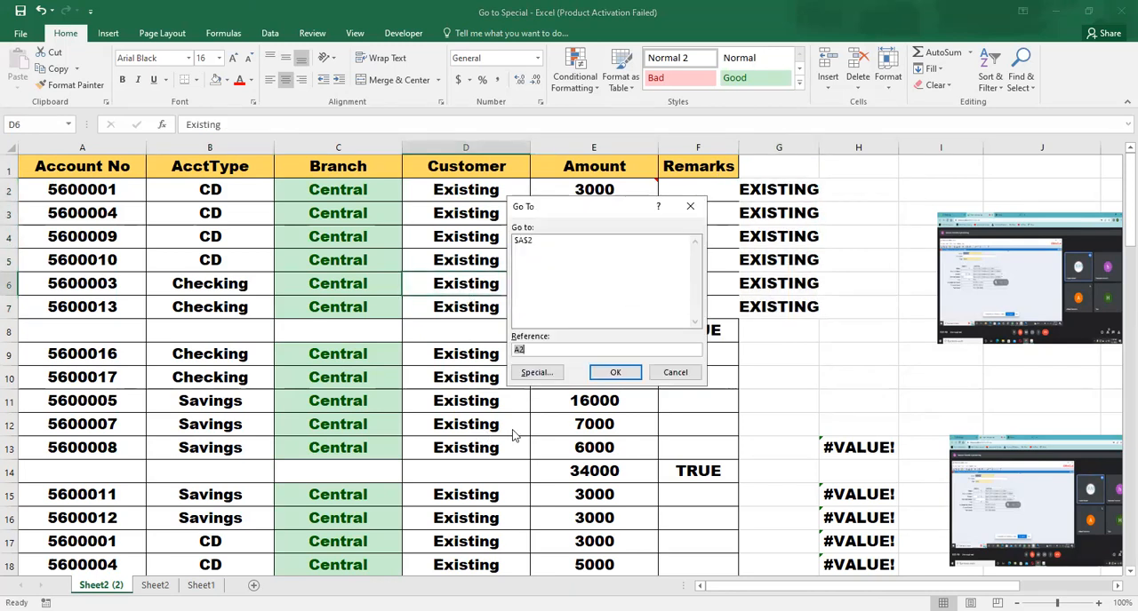
{"action": "left_click", "coordinate": [538, 374]}
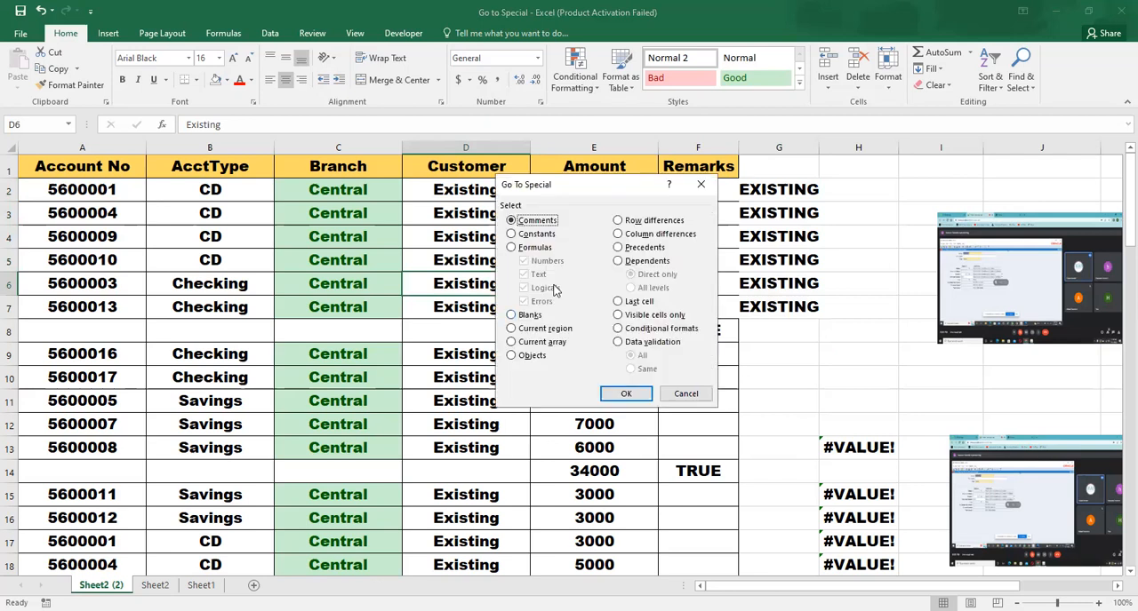
{"action": "left_click", "coordinate": [529, 248]}
{"action": "left_click", "coordinate": [524, 261]}
{"action": "left_click", "coordinate": [527, 275]}
{"action": "left_click", "coordinate": [531, 302]}
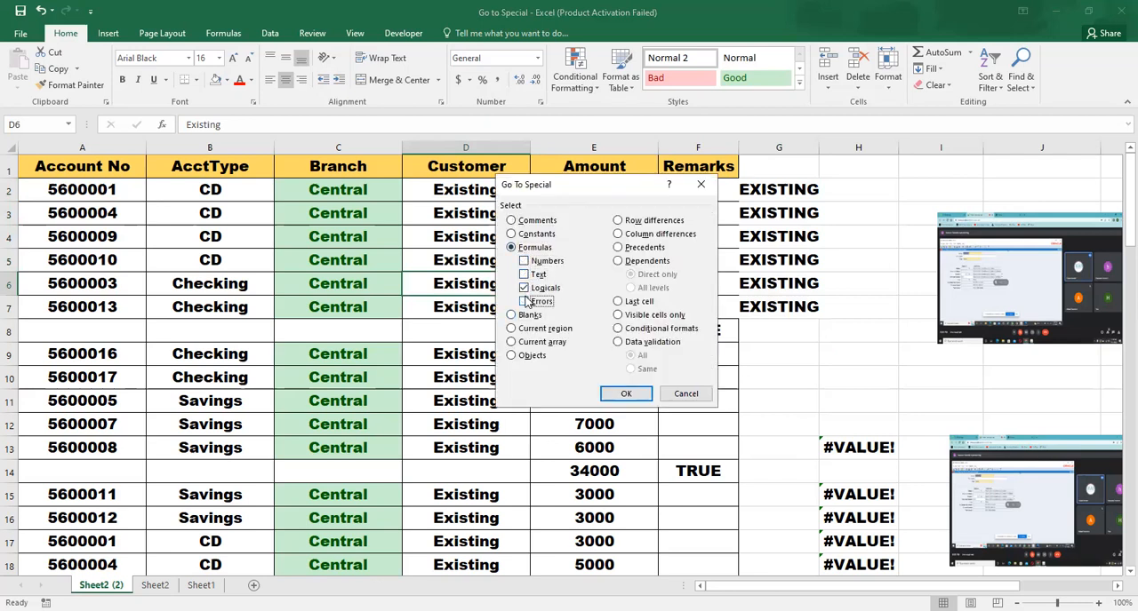
{"action": "left_click", "coordinate": [685, 394]}
{"action": "left_click", "coordinate": [525, 373]}
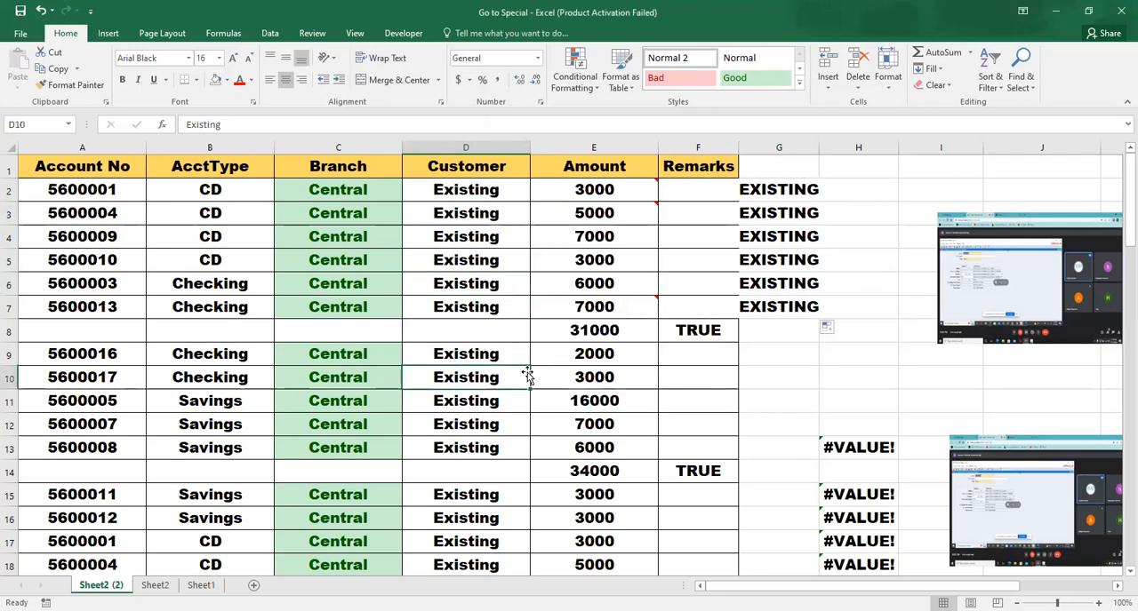
Widen the Remarks column slightly
{"action": "left_click", "coordinate": [441, 311]}
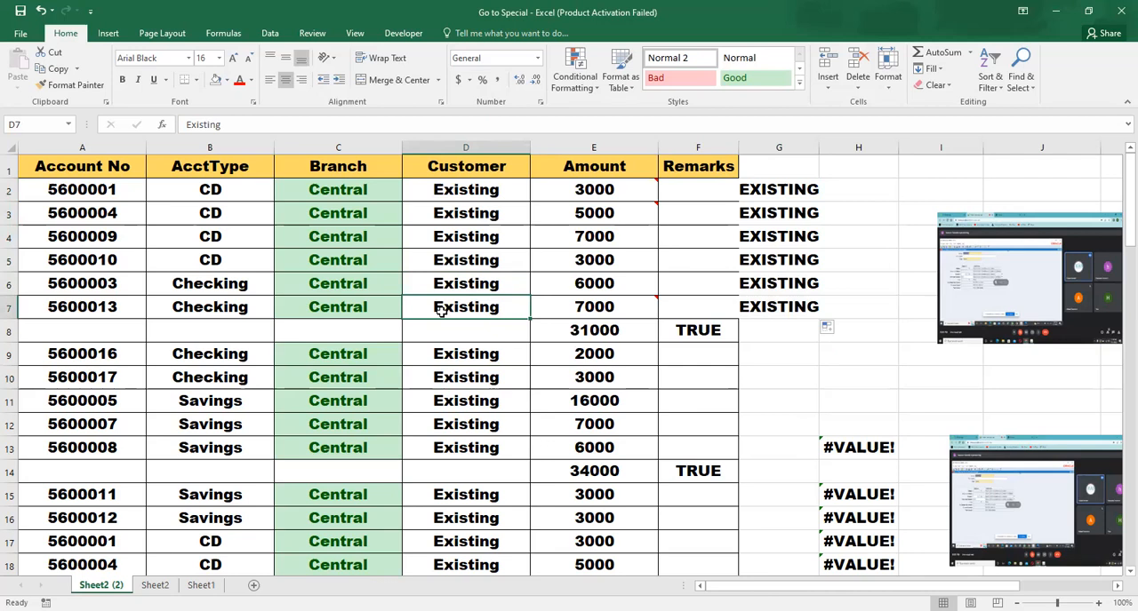
{"action": "key", "text": "Right"}
{"action": "key", "text": "Right"}
{"action": "key", "text": "Right"}
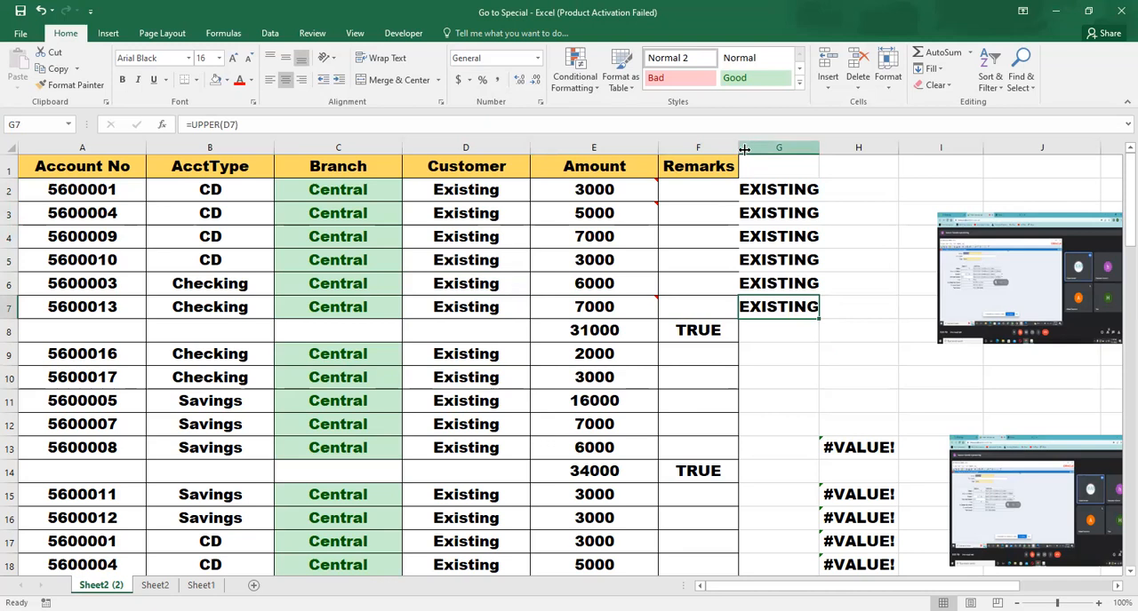
{"action": "left_click_drag", "start_coordinate": [738, 149], "coordinate": [747, 148]}
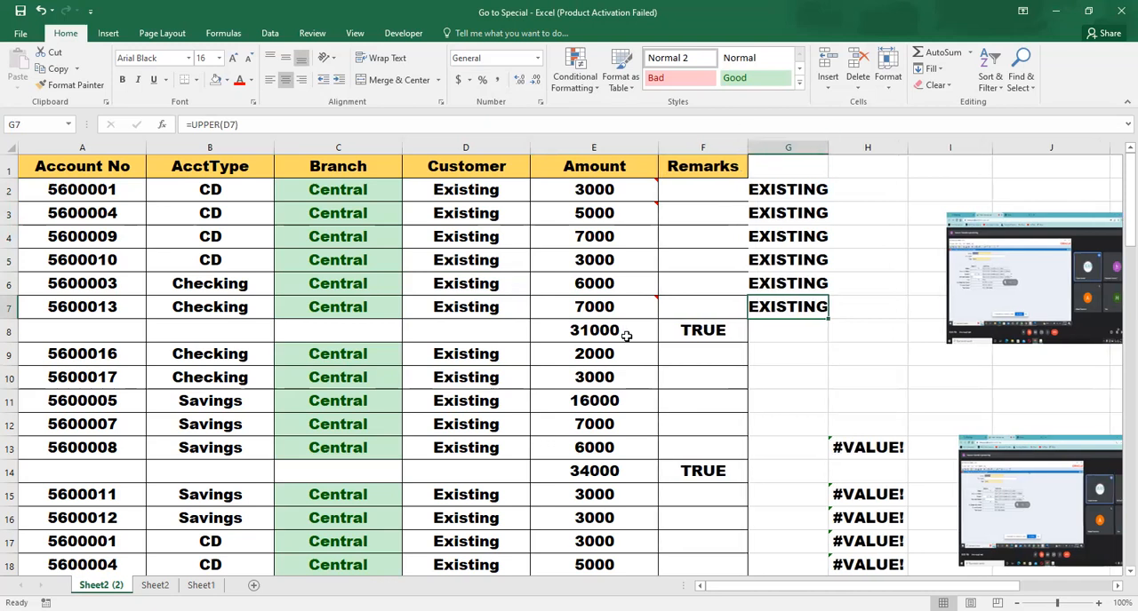
Examine the Remarks column down to about row 28 for cells holding logical values
{"action": "left_click", "coordinate": [690, 325]}
{"action": "left_click", "coordinate": [718, 470]}
{"action": "key", "text": "Down"}
{"action": "key", "text": "Down"}
{"action": "key", "text": "Down"}
{"action": "key", "text": "Down"}
{"action": "key", "text": "Down"}
{"action": "key", "text": "Down"}
{"action": "key", "text": "Down"}
{"action": "key", "text": "Down"}
{"action": "key", "text": "Down"}
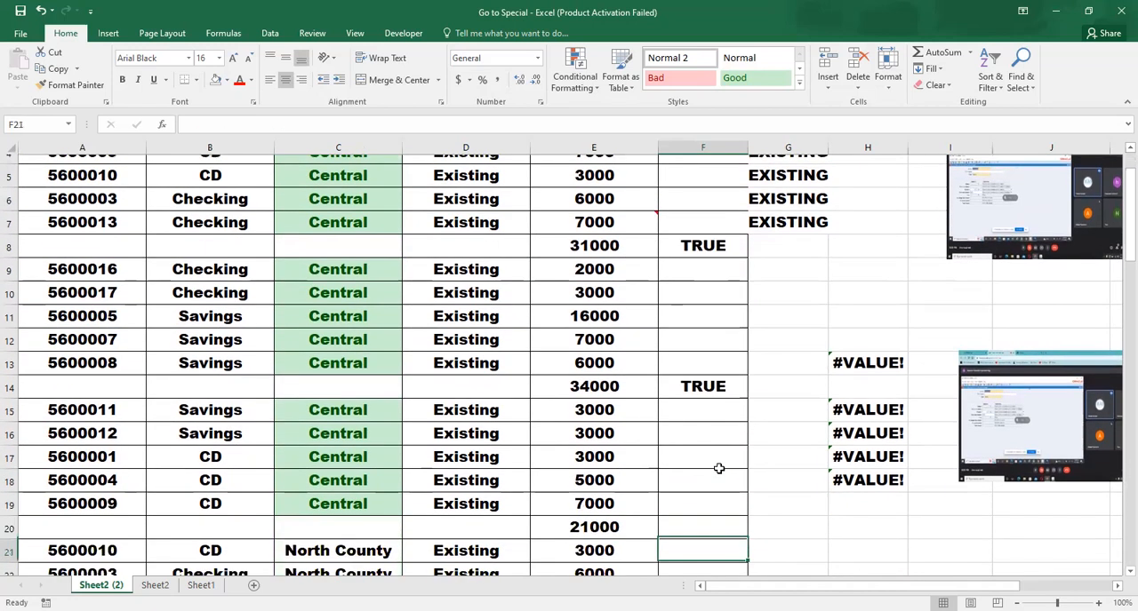
{"action": "key", "text": "Down"}
{"action": "key", "text": "Down"}
{"action": "key", "text": "Down"}
{"action": "key", "text": "Down"}
{"action": "key", "text": "Down"}
{"action": "key", "text": "Down"}
{"action": "key", "text": "Down"}
{"action": "key", "text": "Up"}
{"action": "key", "text": "Up"}
{"action": "key", "text": "Up"}
{"action": "key", "text": "Up"}
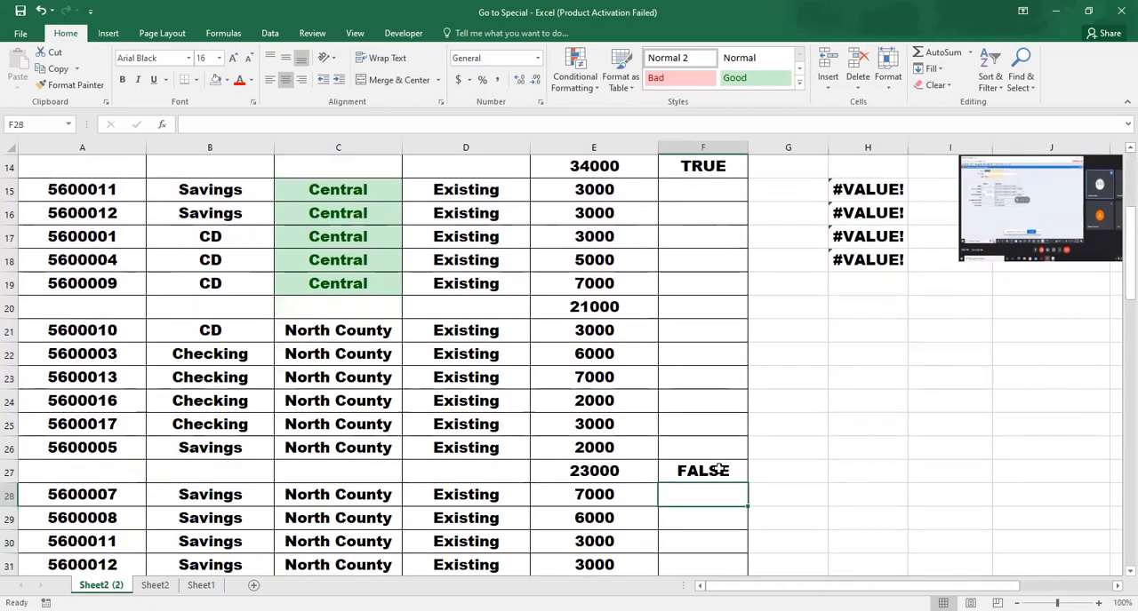
Return to cell C1 and use Go To Special to select only formulas that return logicals, excluding numbers, text and errors
{"action": "key", "text": "Left"}
{"action": "key", "text": "Left"}
{"action": "key", "text": "ctrl+Up"}
{"action": "key", "text": "ctrl+Up"}
{"action": "key", "text": "ctrl+Up"}
{"action": "key", "text": "ctrl+Up"}
{"action": "key", "text": "ctrl+Up"}
{"action": "key", "text": "ctrl+Up"}
{"action": "key", "text": "ctrl+Up"}
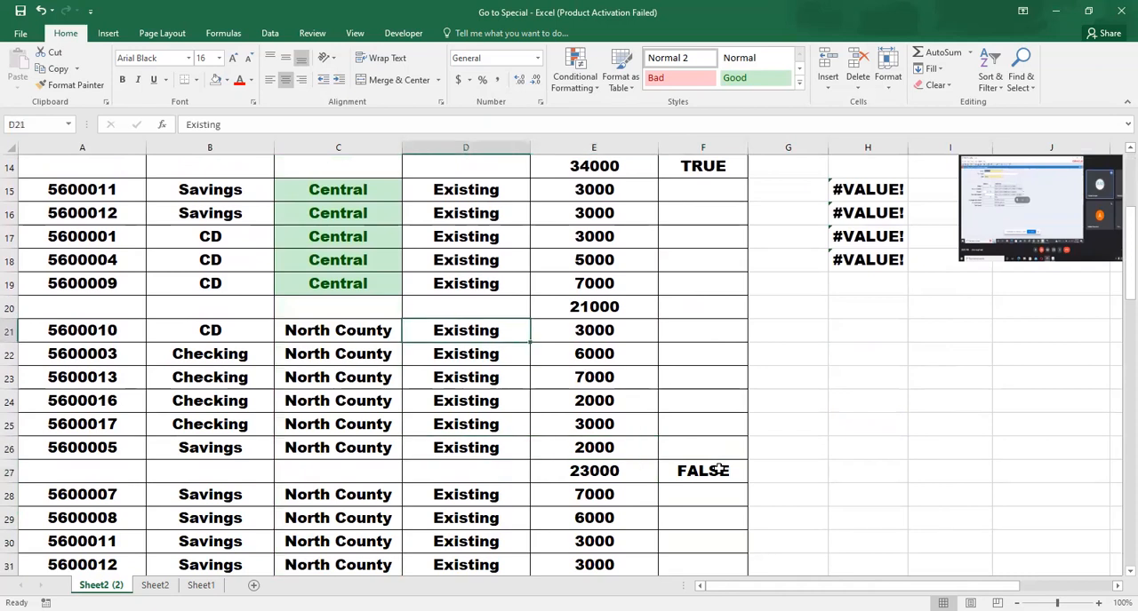
{"action": "key", "text": "Left"}
{"action": "key", "text": "Left"}
{"action": "key", "text": "Right"}
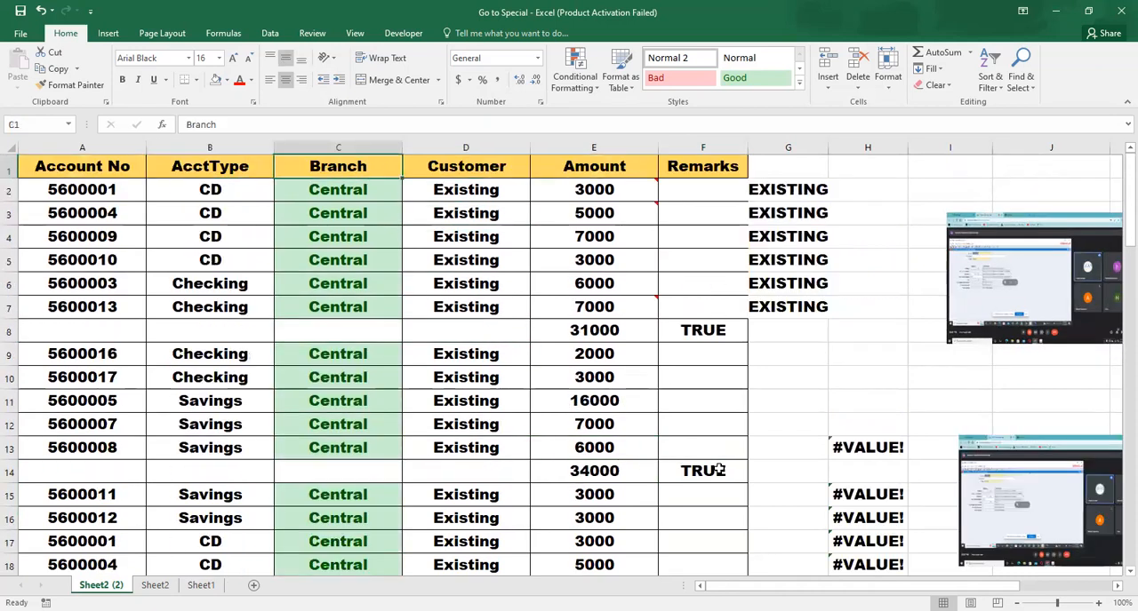
{"action": "key", "text": "F5"}
{"action": "left_click", "coordinate": [544, 373]}
{"action": "left_click", "coordinate": [539, 251]}
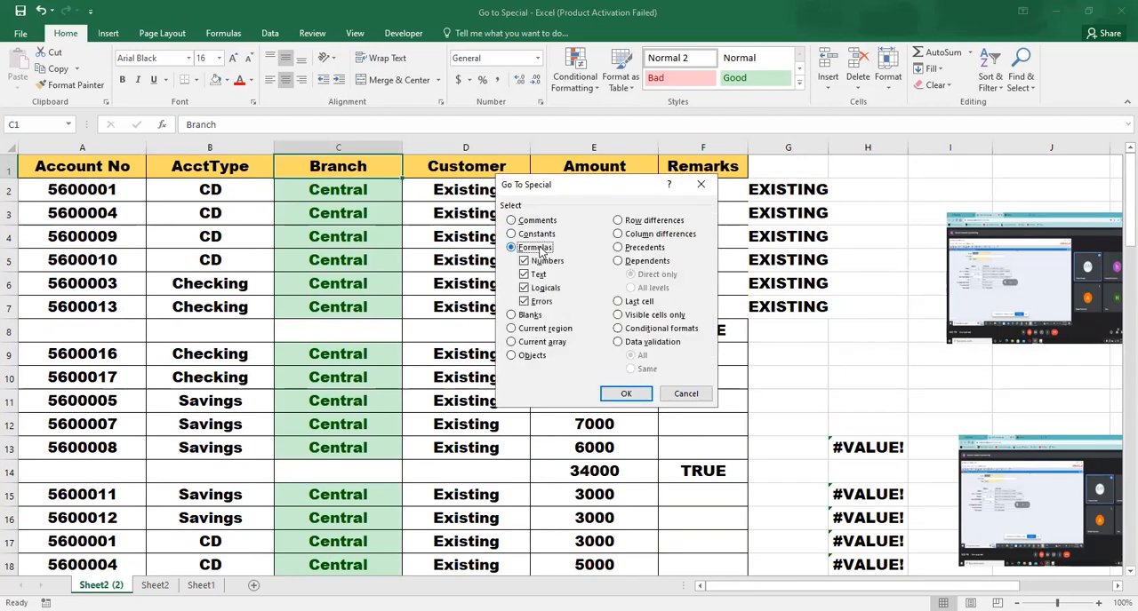
{"action": "left_click", "coordinate": [540, 260]}
{"action": "left_click", "coordinate": [538, 275]}
{"action": "left_click", "coordinate": [538, 302]}
{"action": "left_click", "coordinate": [619, 393]}
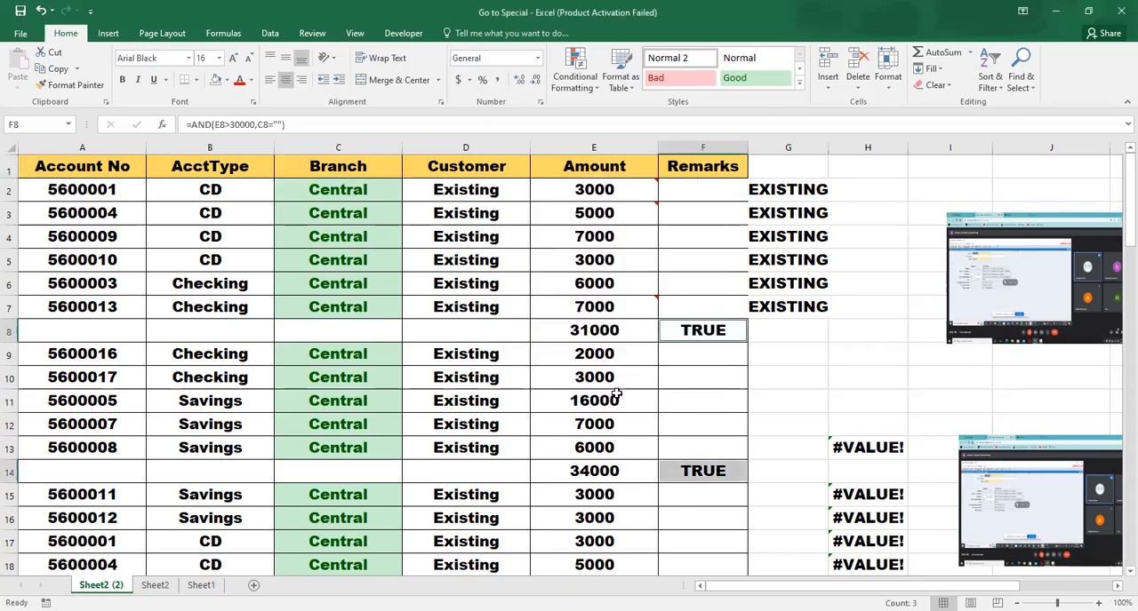
{"action": "left_click_drag", "start_coordinate": [1116, 238], "coordinate": [1115, 209]}
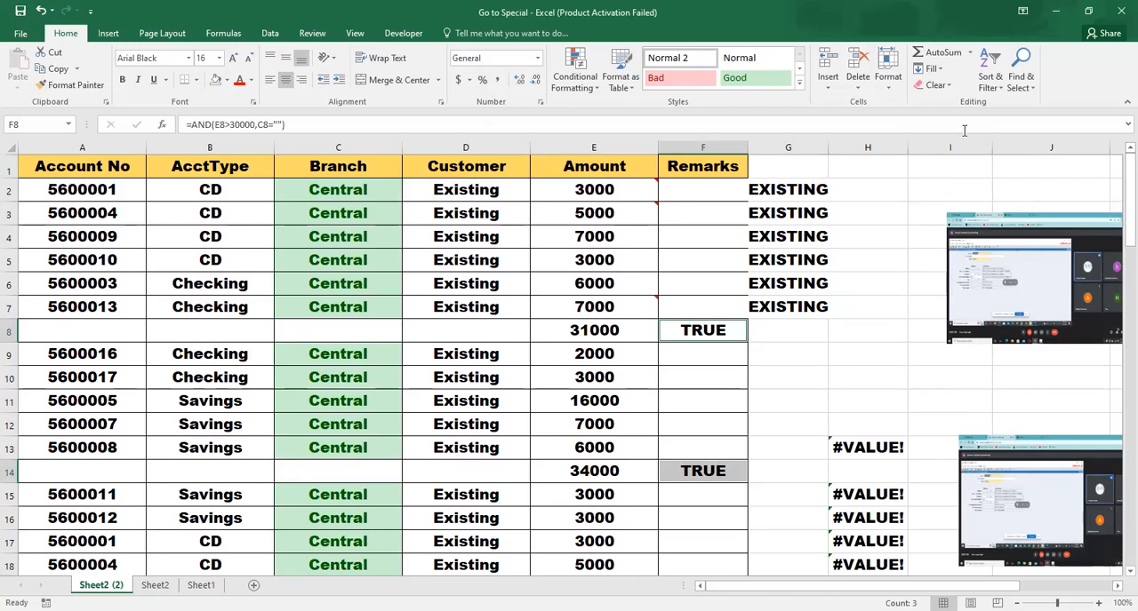
{"action": "left_click", "coordinate": [590, 329]}
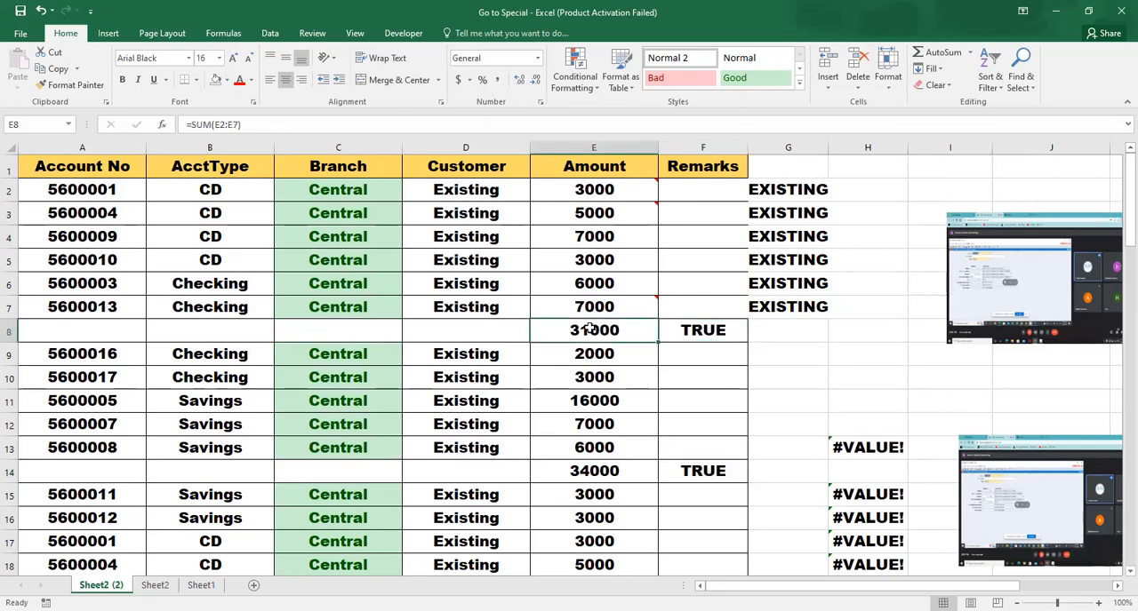
{"action": "key", "text": "ctrl+g"}
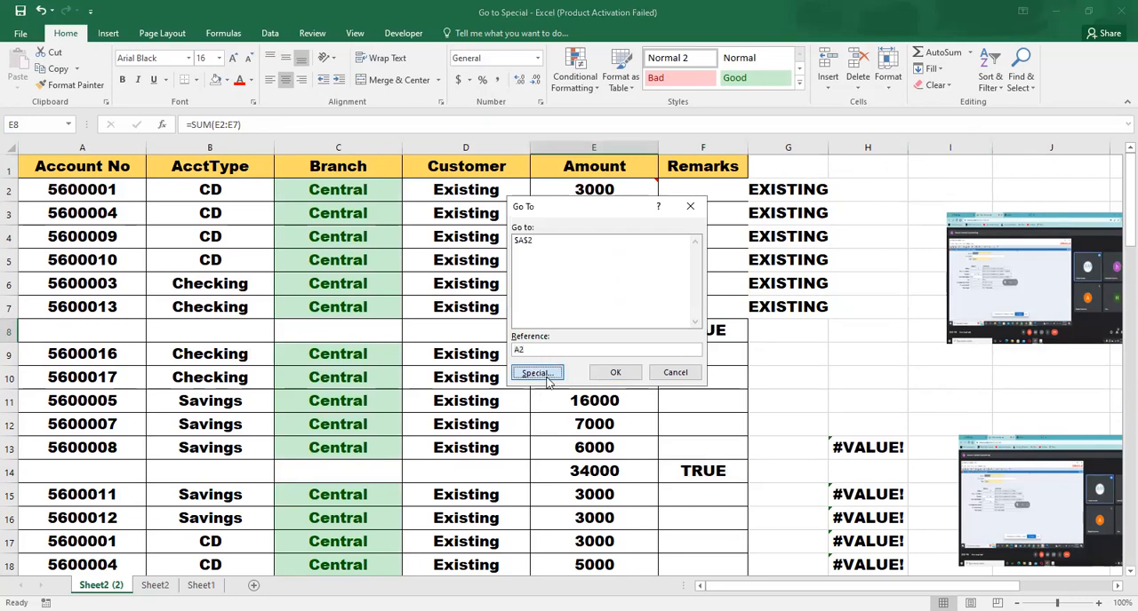
{"action": "left_click", "coordinate": [538, 373]}
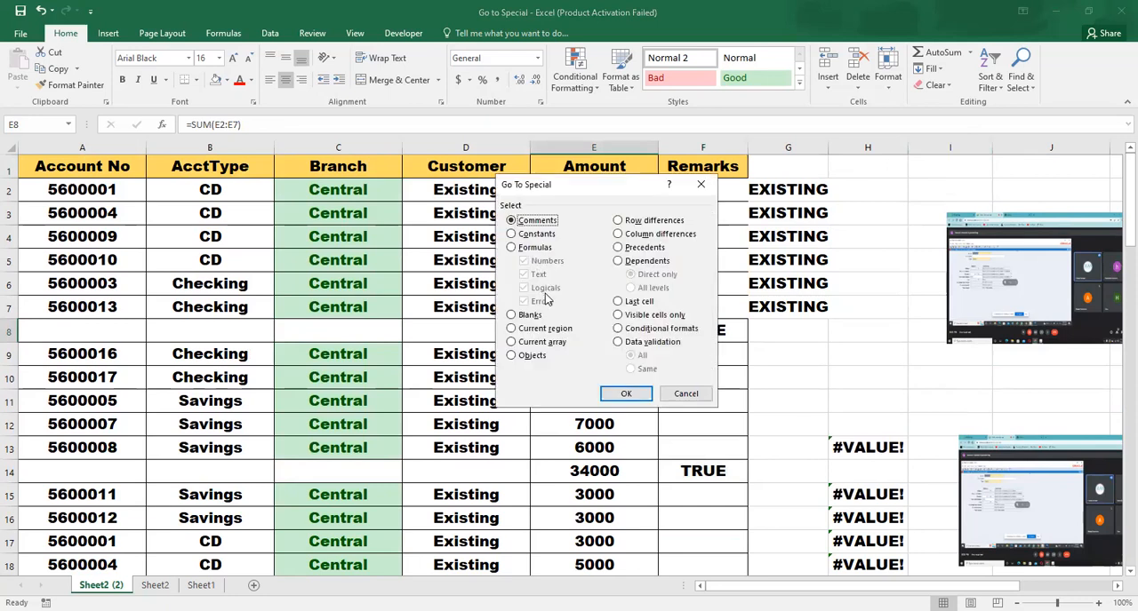
{"action": "left_click", "coordinate": [682, 394]}
{"action": "left_click", "coordinate": [581, 520]}
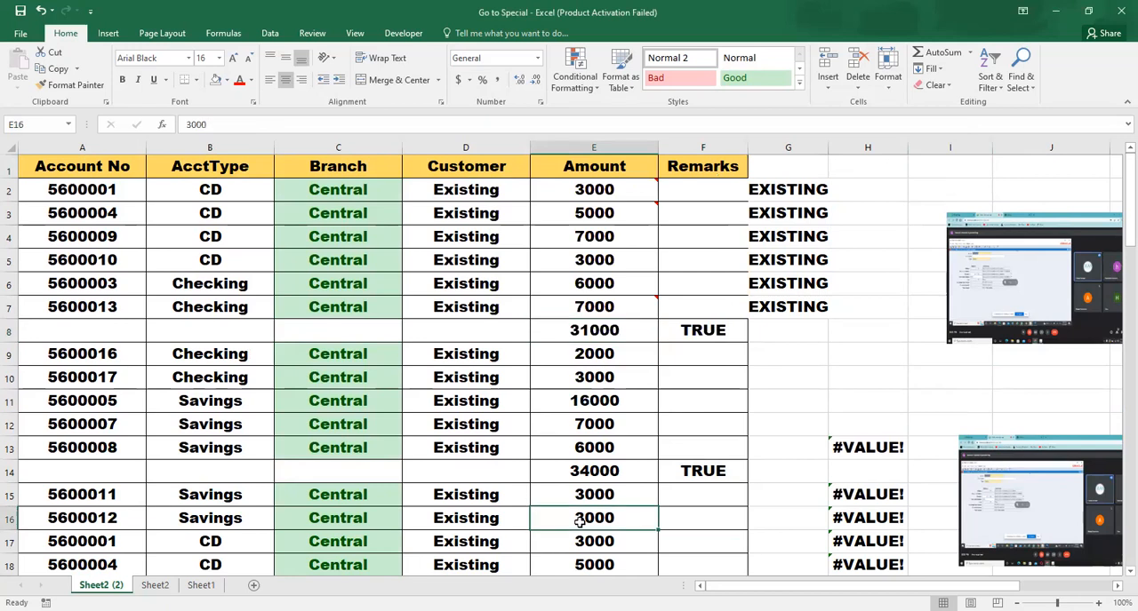
{"action": "left_click", "coordinate": [602, 441]}
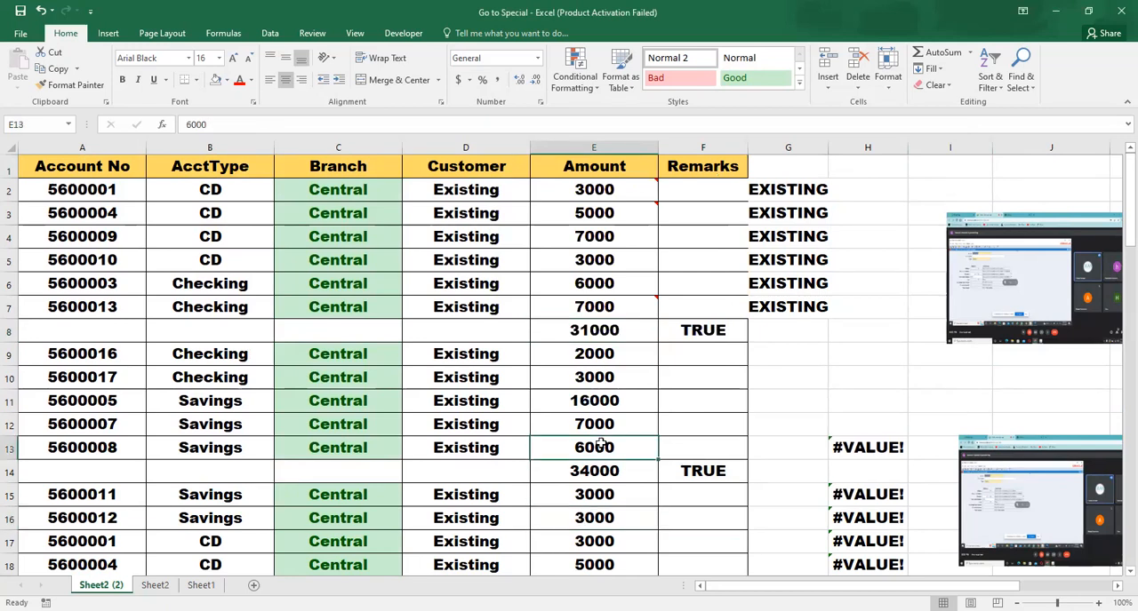
Examine the error cells in column H from row 13 down and inspect the formula in H13
{"action": "left_click", "coordinate": [844, 447]}
{"action": "key", "text": "Down"}
{"action": "key", "text": "Down"}
{"action": "key", "text": "Down"}
{"action": "key", "text": "Up"}
{"action": "key", "text": "Up"}
{"action": "key", "text": "Up"}
{"action": "double_click", "coordinate": [844, 447]}
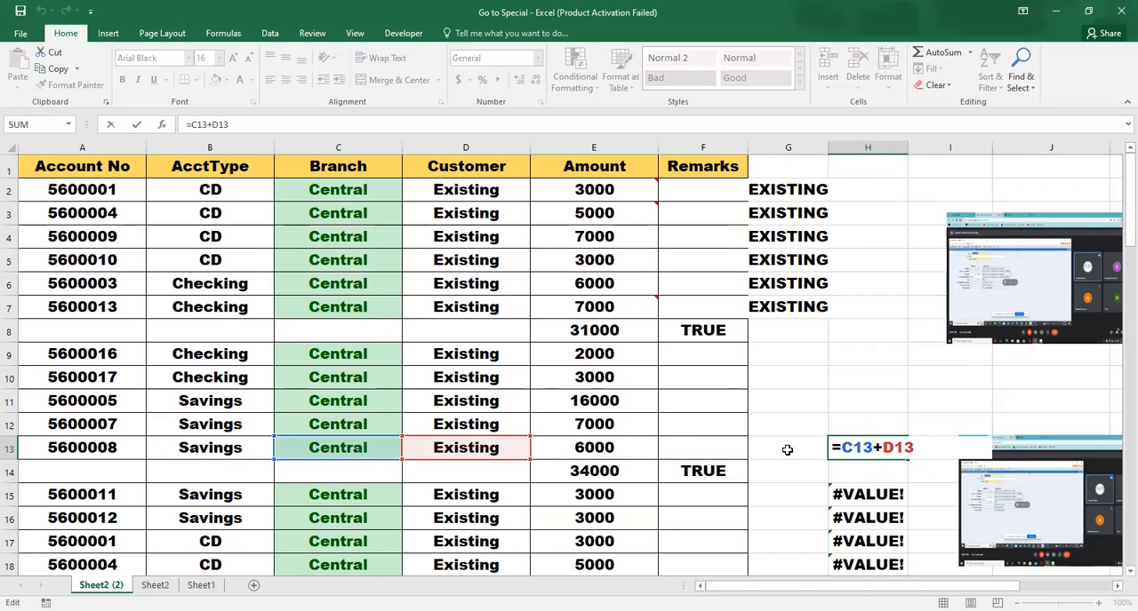
{"action": "key", "text": "Return"}
Trace the H13 error back along row 13 to the Branch and Customer cells its formula references
{"action": "key", "text": "Up"}
{"action": "key", "text": "Up"}
{"action": "key", "text": "Down"}
{"action": "key", "text": "Down"}
{"action": "key", "text": "Up"}
{"action": "key", "text": "Left"}
{"action": "key", "text": "Left"}
{"action": "key", "text": "Left"}
{"action": "key", "text": "Left"}
{"action": "key", "text": "Left"}
{"action": "key", "text": "Right"}
{"action": "key", "text": "Left"}
{"action": "key", "text": "Right"}
{"action": "key", "text": "Right"}
{"action": "key", "text": "Right"}
{"action": "key", "text": "Left"}
{"action": "key", "text": "Left"}
{"action": "key", "text": "Right"}
{"action": "key", "text": "Right"}
{"action": "key", "text": "Right"}
{"action": "key", "text": "Right"}
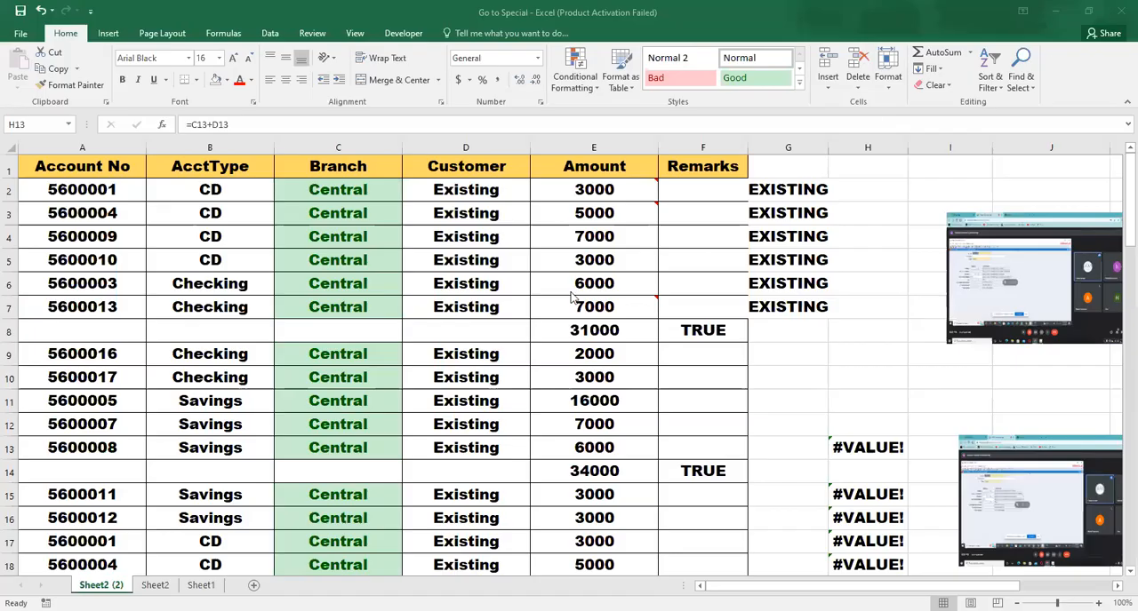
{"action": "left_click", "coordinate": [415, 436]}
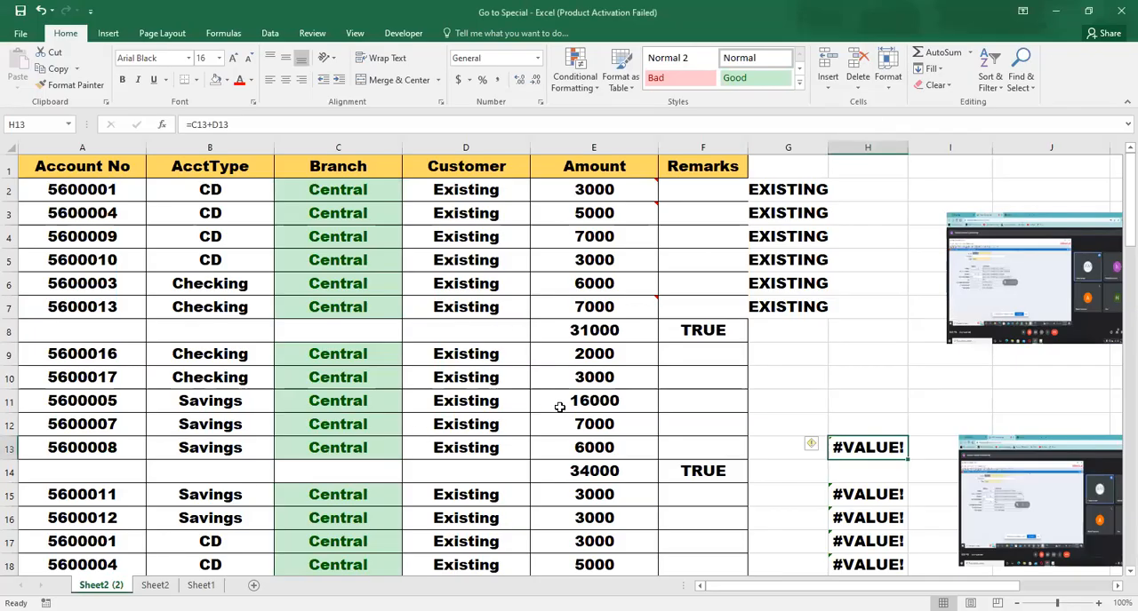
Replace the amount in cell E12 with the text "ac"
{"action": "left_click", "coordinate": [586, 428]}
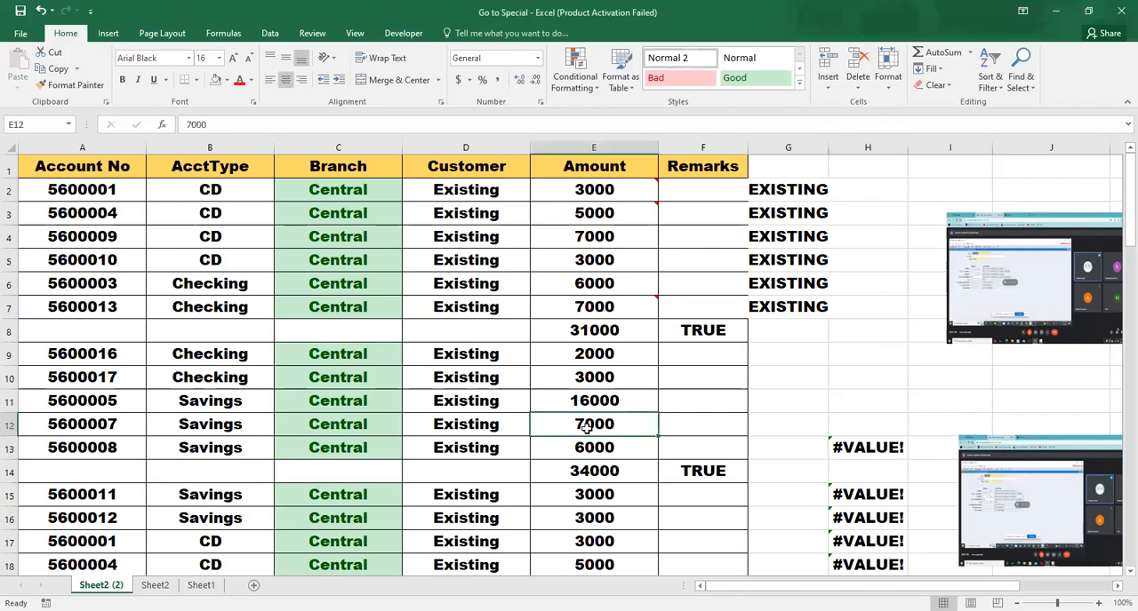
{"action": "type", "text": "ac"}
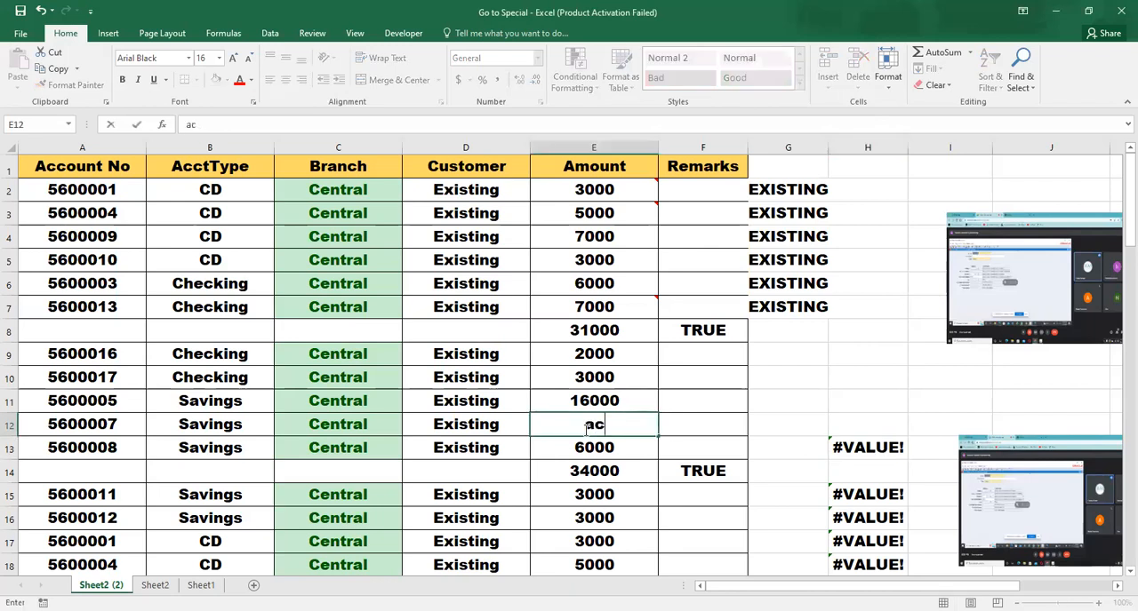
{"action": "key", "text": "Return"}
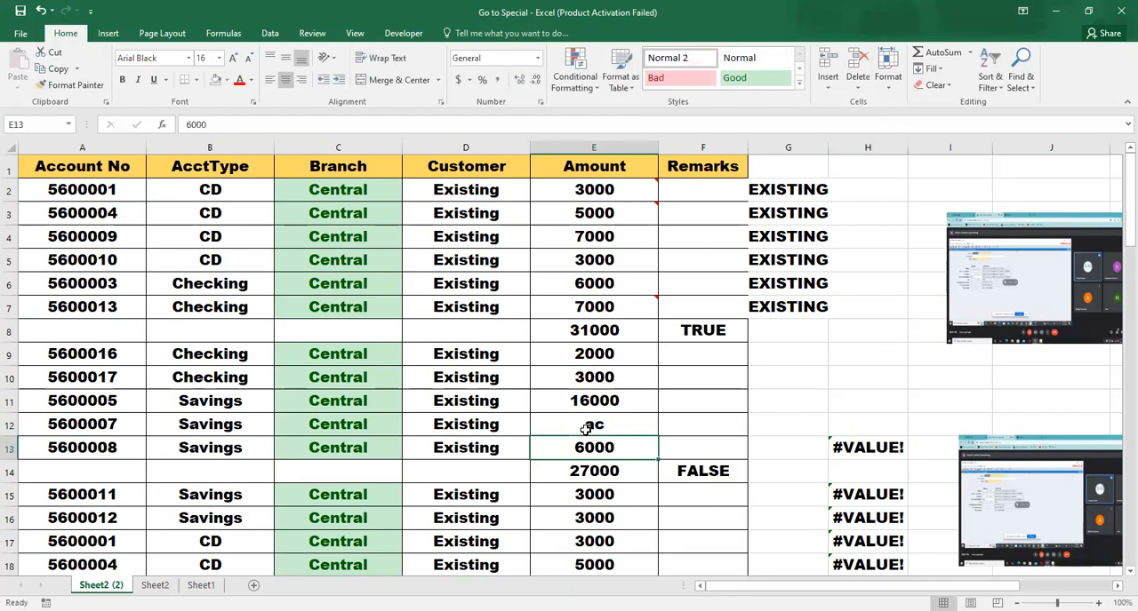
Replace the subtotal in E14 with a formula adding the individual cells, =E13+E12+E11+E10+E9
{"action": "key", "text": "Down"}
{"action": "key", "text": "Right"}
{"action": "key", "text": "Left"}
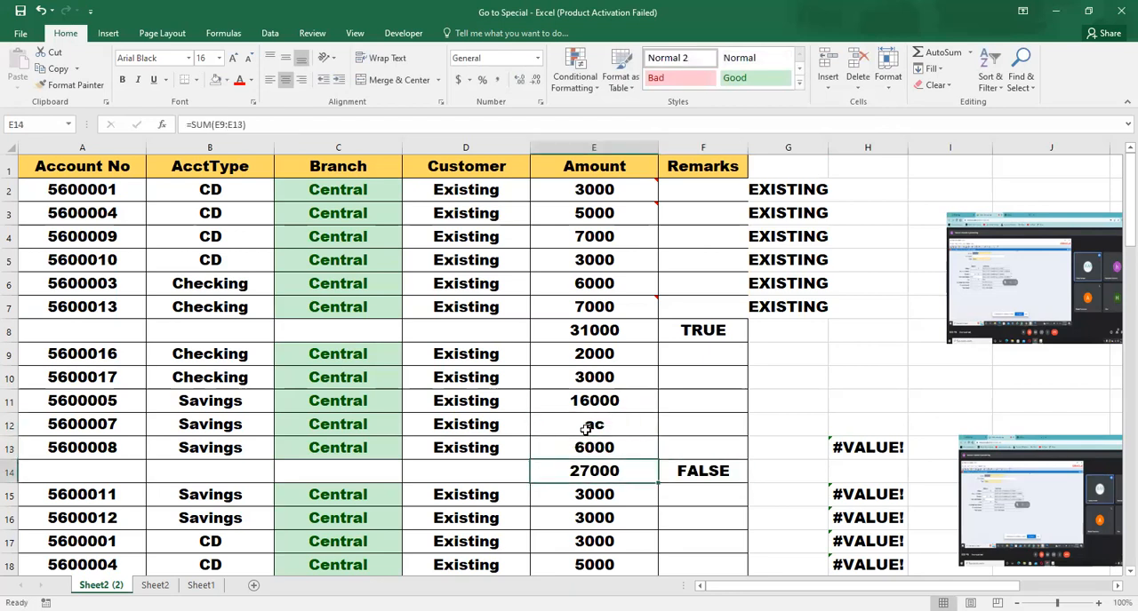
{"action": "type", "text": "="}
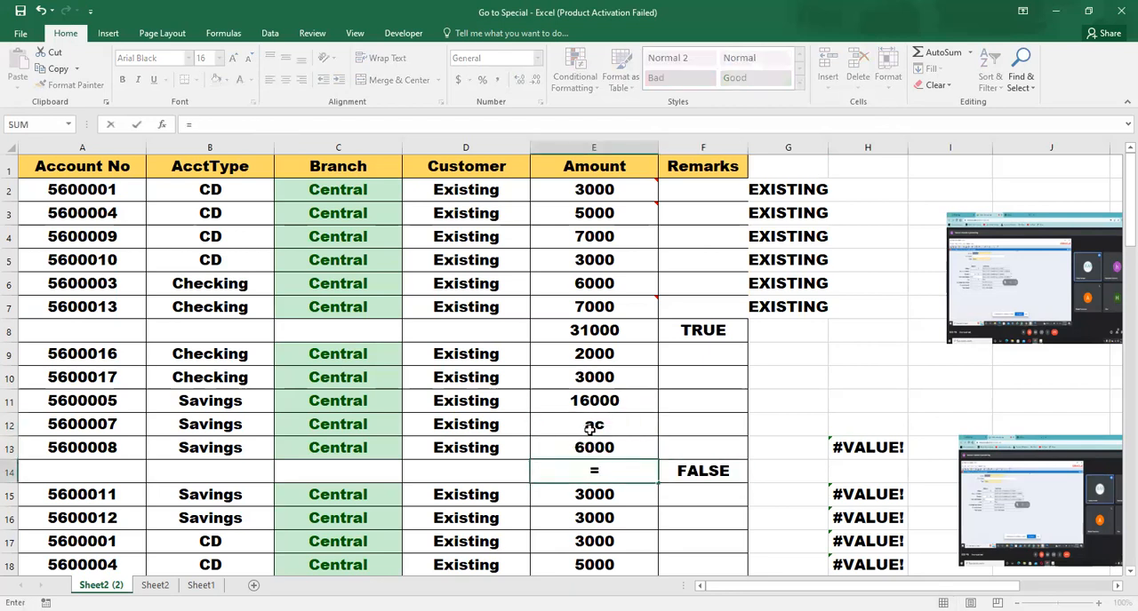
{"action": "left_click", "coordinate": [609, 445]}
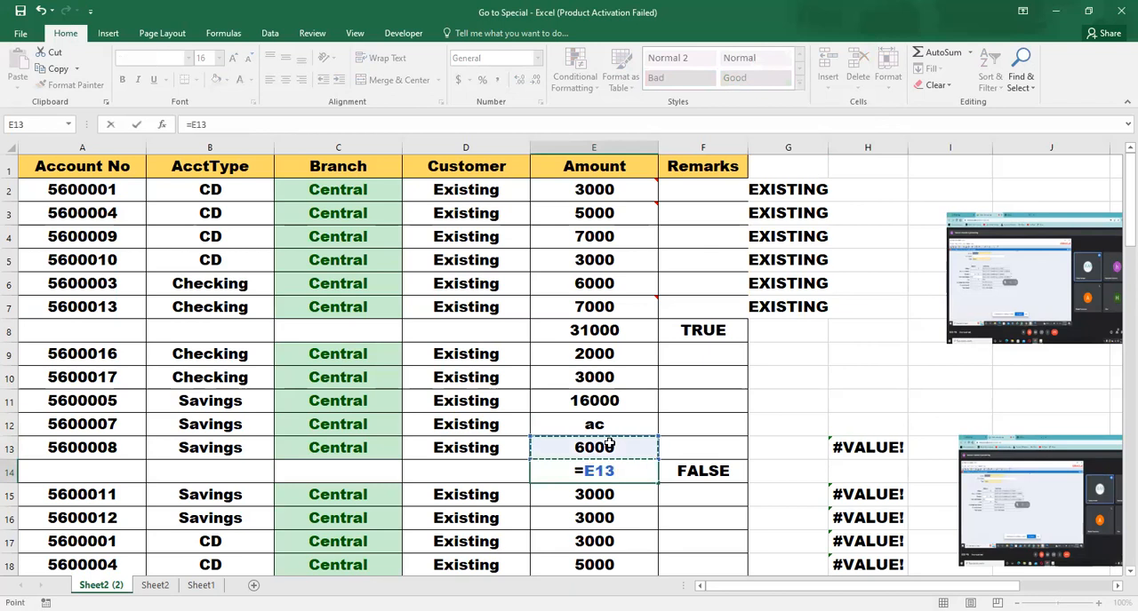
{"action": "type", "text": "+"}
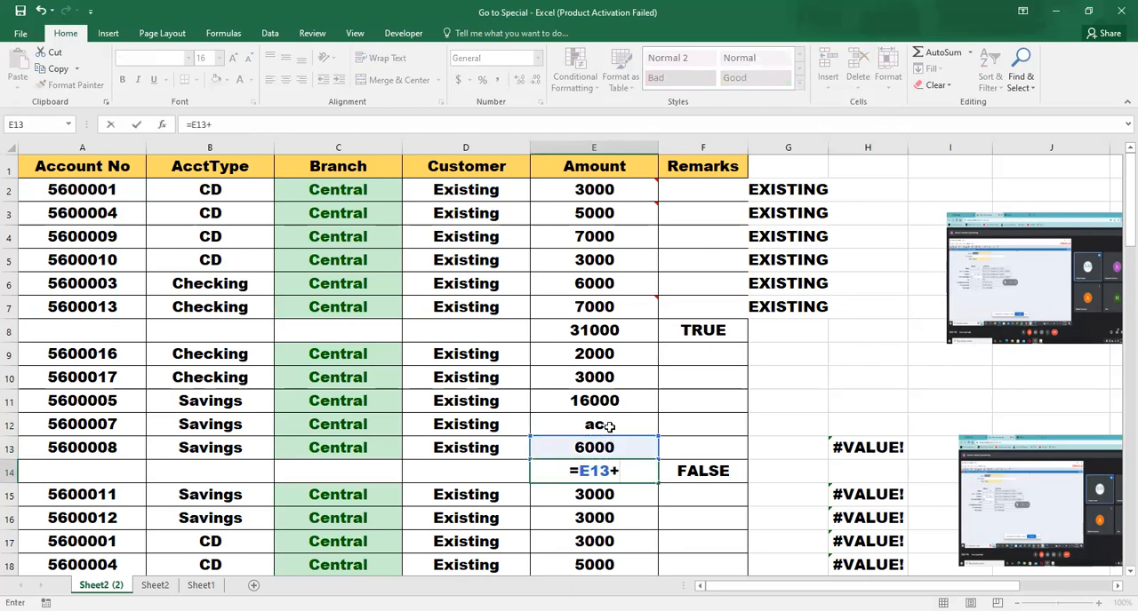
{"action": "left_click", "coordinate": [608, 427]}
{"action": "type", "text": "+"}
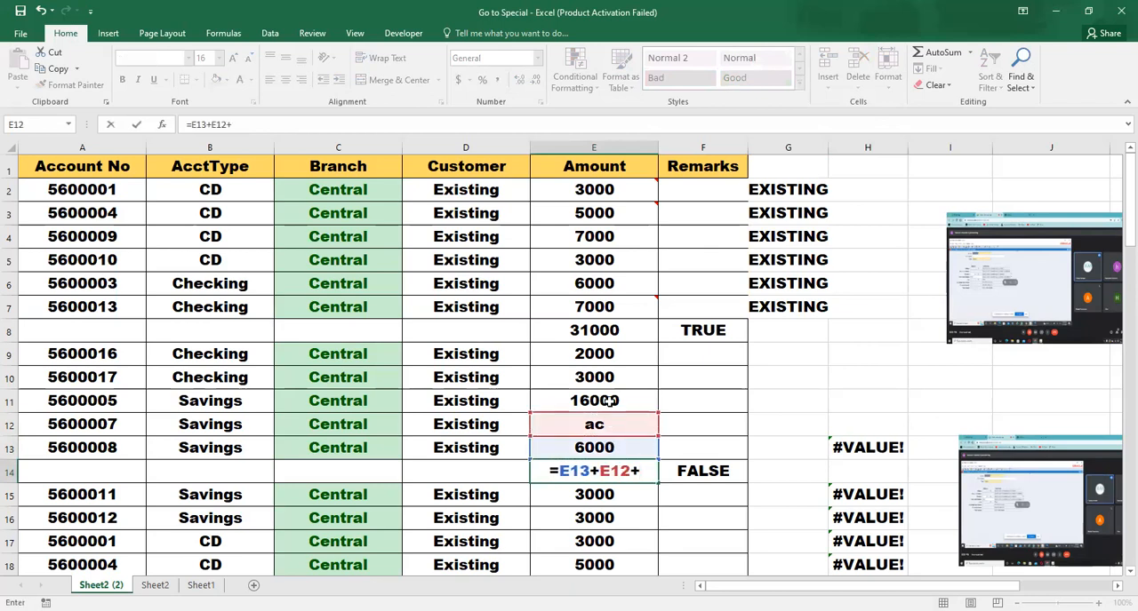
{"action": "left_click", "coordinate": [610, 401]}
{"action": "type", "text": "+"}
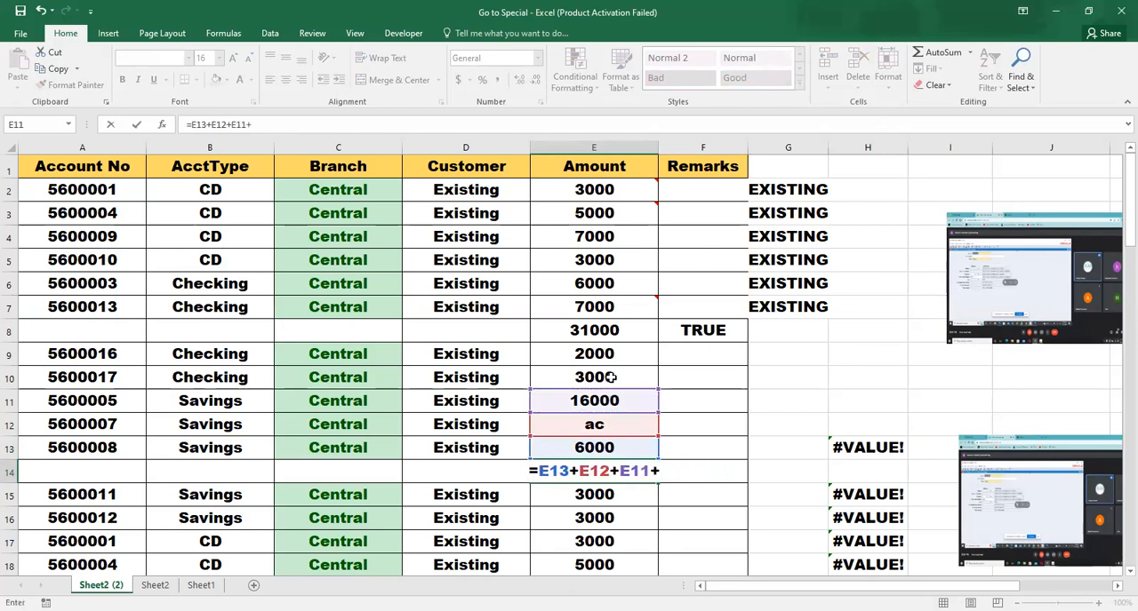
{"action": "left_click", "coordinate": [610, 378]}
{"action": "type", "text": "+"}
{"action": "left_click", "coordinate": [611, 354]}
{"action": "key", "text": "Return"}
Examine the results in E14 and F14 and the cells around them
{"action": "key", "text": "Down"}
{"action": "key", "text": "Down"}
{"action": "key", "text": "Up"}
{"action": "key", "text": "Up"}
{"action": "key", "text": "Up"}
{"action": "key", "text": "Up"}
{"action": "key", "text": "Right"}
{"action": "key", "text": "Down"}
{"action": "key", "text": "Down"}
{"action": "key", "text": "Left"}
{"action": "key", "text": "Up"}
{"action": "key", "text": "Right"}
{"action": "key", "text": "Left"}
{"action": "key", "text": "Left"}
{"action": "key", "text": "Right"}
{"action": "key", "text": "Right"}
{"action": "key", "text": "Right"}
{"action": "key", "text": "Left"}
{"action": "key", "text": "Left"}
{"action": "key", "text": "Left"}
{"action": "key", "text": "Left"}
{"action": "key", "text": "Left"}
{"action": "key", "text": "Left"}
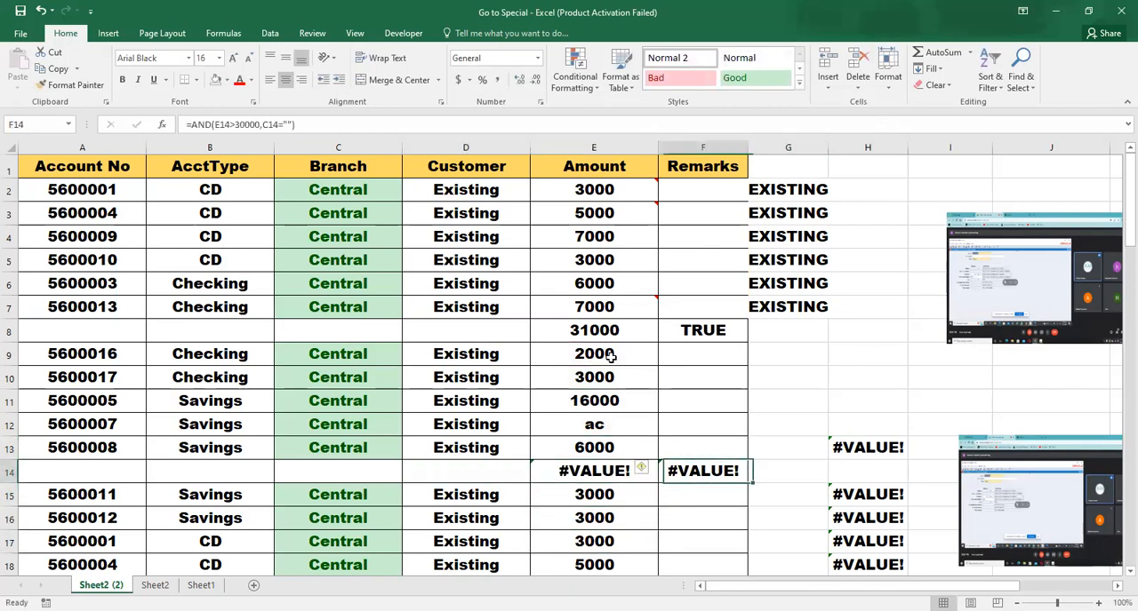
{"action": "key", "text": "Up"}
{"action": "key", "text": "Up"}
{"action": "key", "text": "Up"}
{"action": "key", "text": "Up"}
{"action": "key", "text": "Up"}
{"action": "key", "text": "Right"}
{"action": "key", "text": "Up"}
{"action": "key", "text": "Up"}
{"action": "key", "text": "Up"}
{"action": "key", "text": "Left"}
{"action": "key", "text": "Up"}
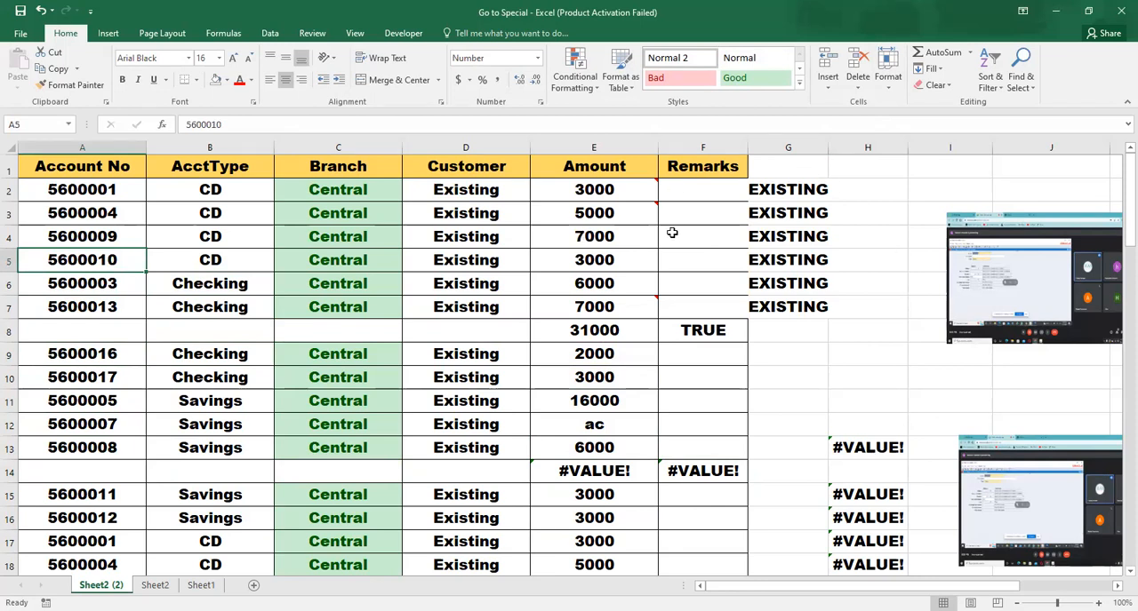
Starting from cell C4, use Go To Special to select only formulas that return errors, excluding numbers, text and logicals
{"action": "left_click", "coordinate": [325, 239]}
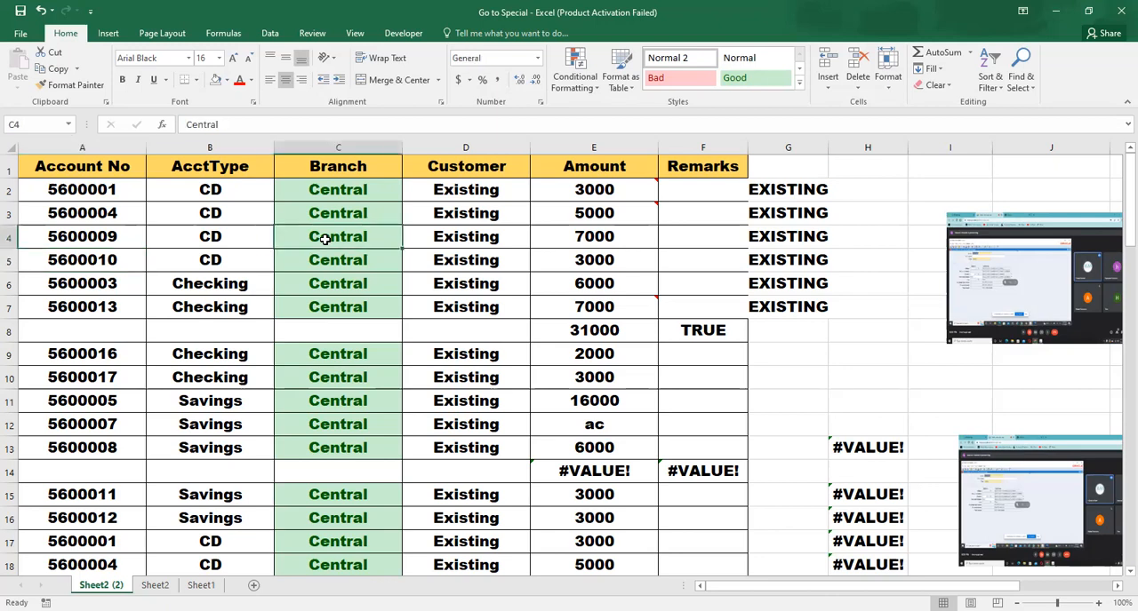
{"action": "key", "text": "ctrl+g"}
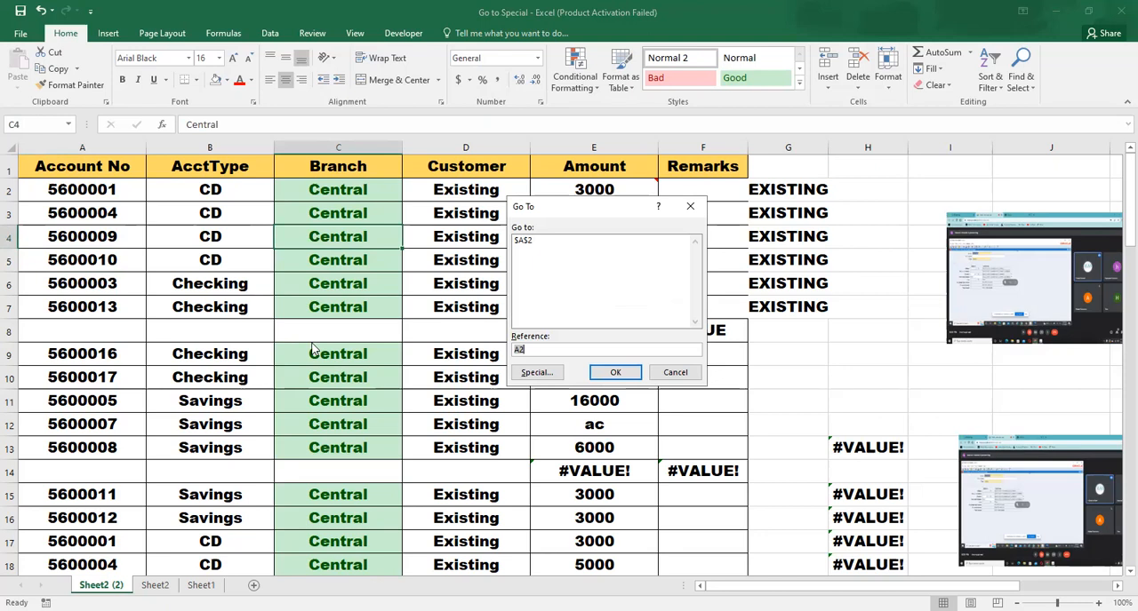
{"action": "left_click", "coordinate": [536, 373]}
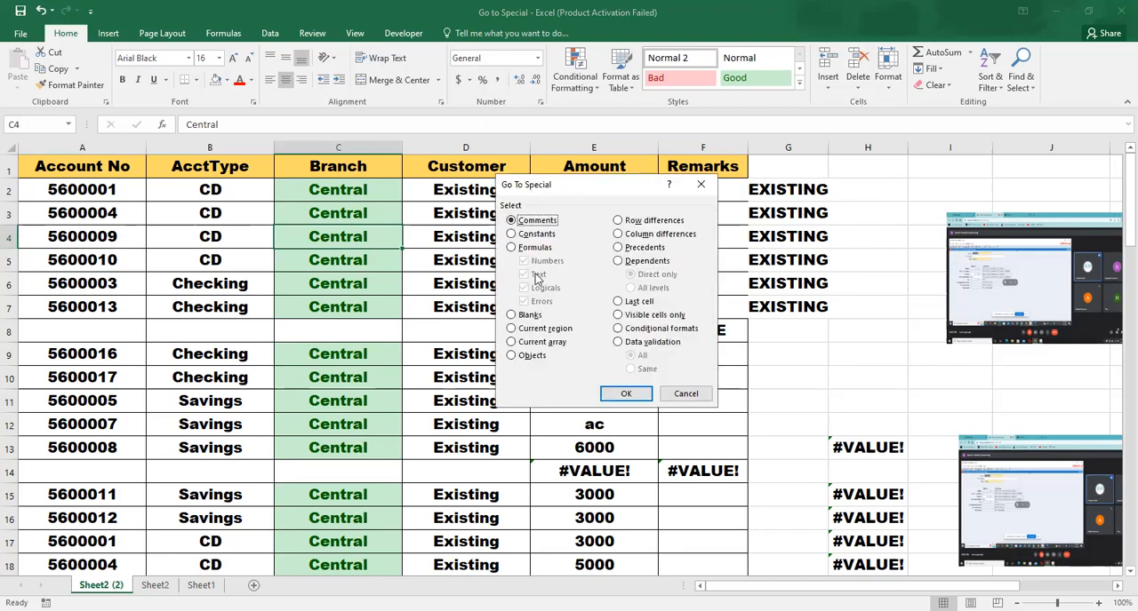
{"action": "left_click", "coordinate": [534, 248]}
{"action": "left_click", "coordinate": [531, 261]}
{"action": "left_click", "coordinate": [523, 275]}
{"action": "left_click", "coordinate": [523, 288]}
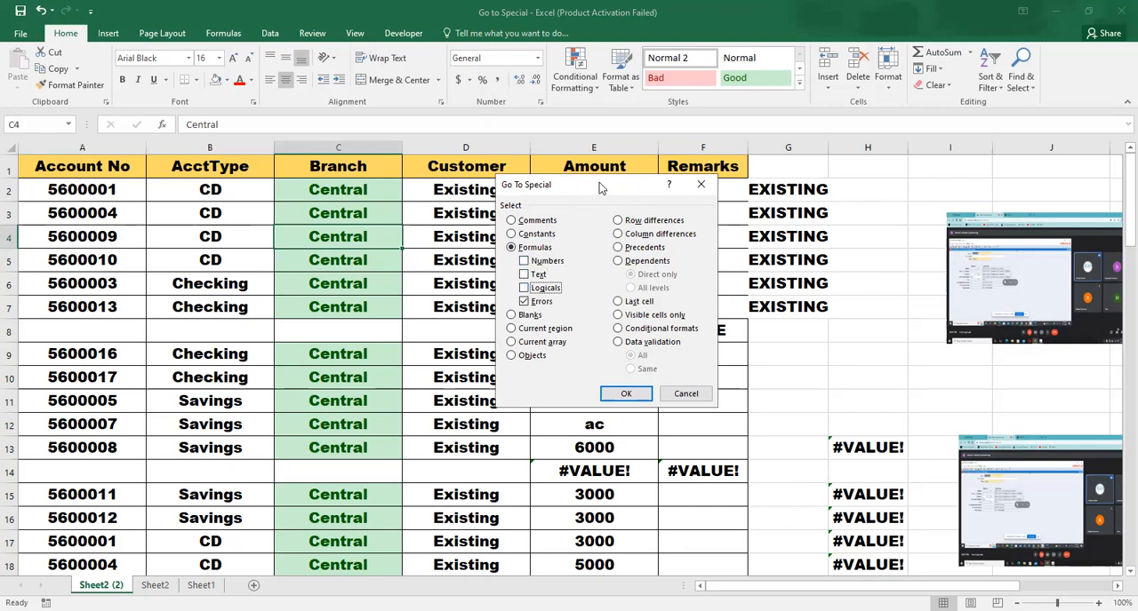
{"action": "left_click_drag", "start_coordinate": [593, 184], "coordinate": [421, 144]}
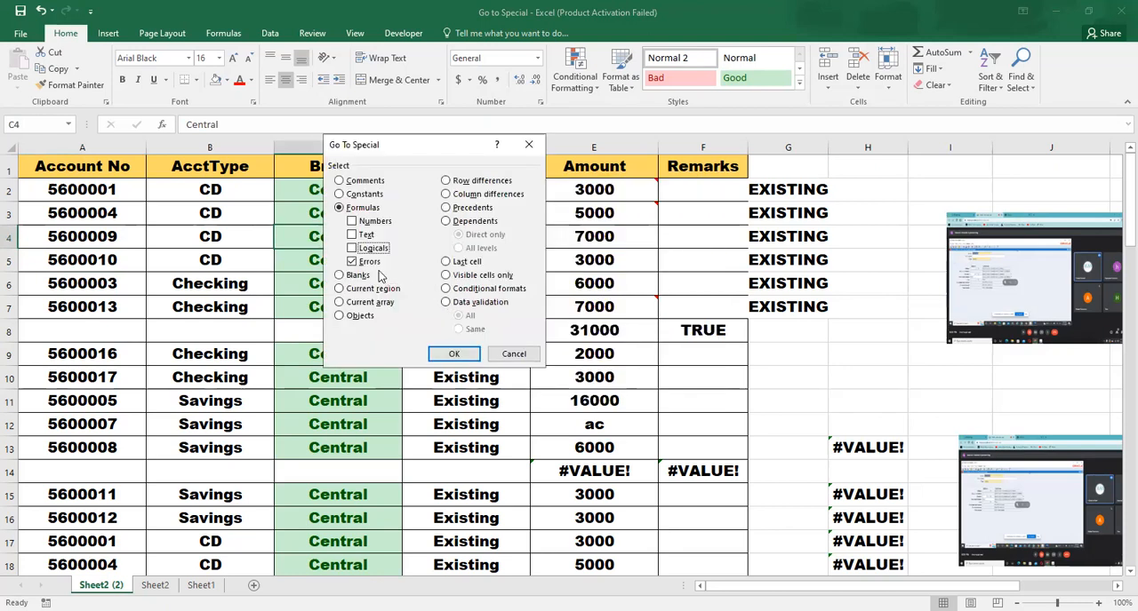
{"action": "left_click", "coordinate": [452, 352]}
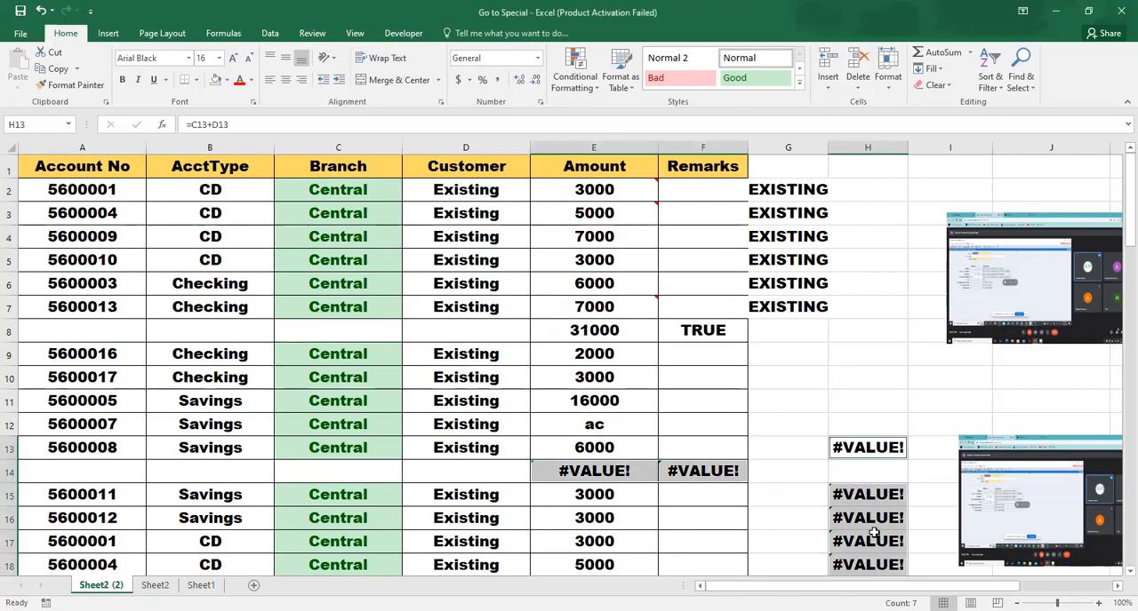
{"action": "left_click_drag", "start_coordinate": [1117, 232], "coordinate": [1117, 247]}
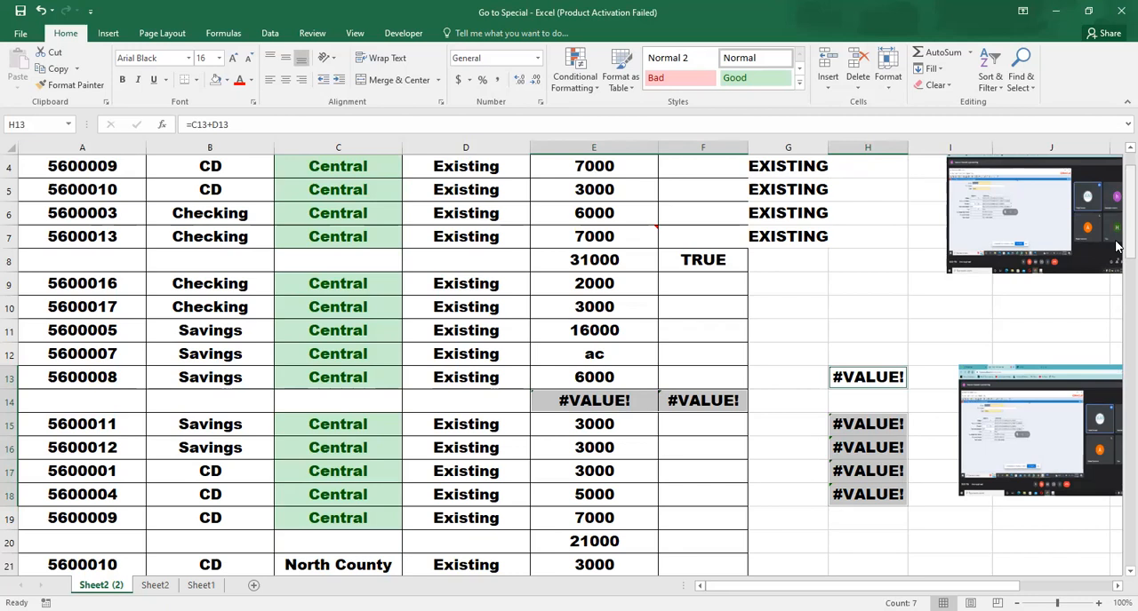
{"action": "scroll", "coordinate": [1118, 246], "scroll_direction": "up", "scroll_amount": 1}
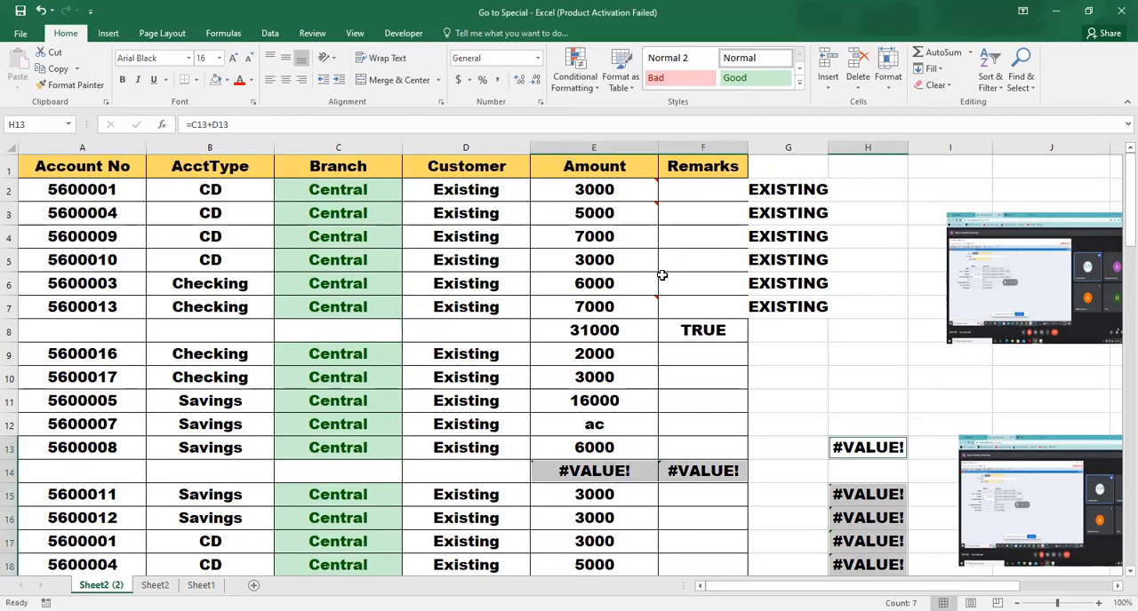
{"action": "left_click", "coordinate": [430, 311]}
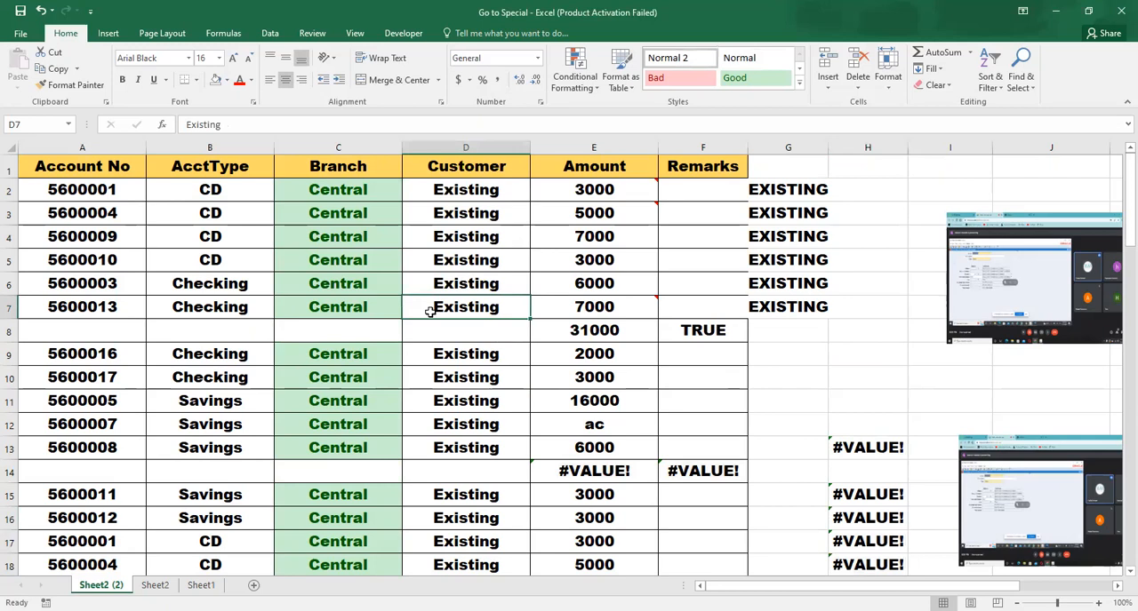
{"action": "key", "text": "ctrl+g"}
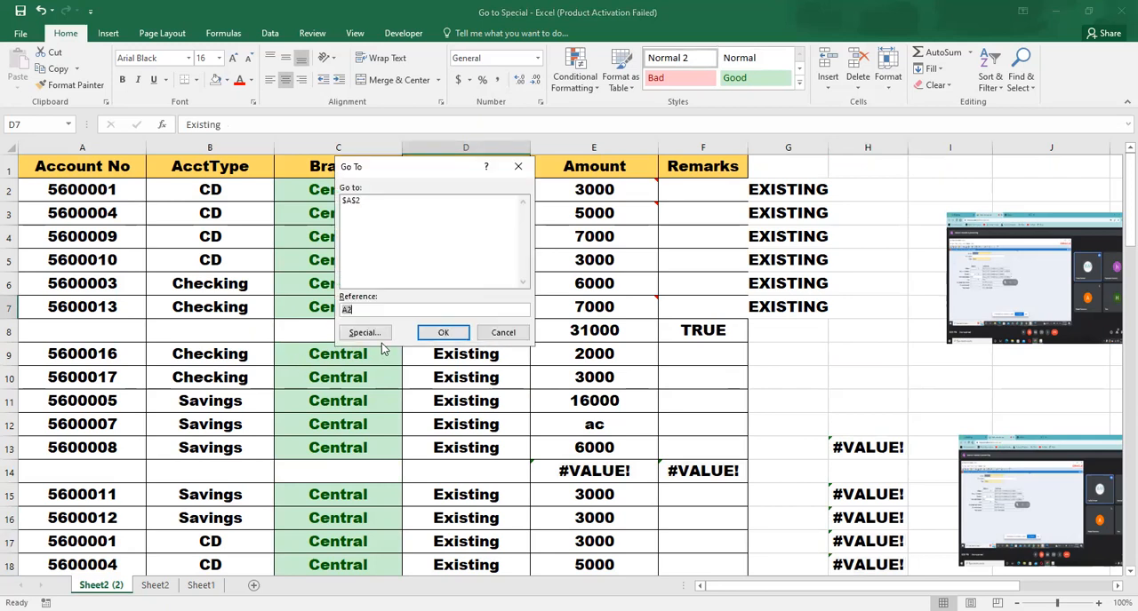
{"action": "left_click", "coordinate": [503, 334]}
{"action": "left_click", "coordinate": [407, 407]}
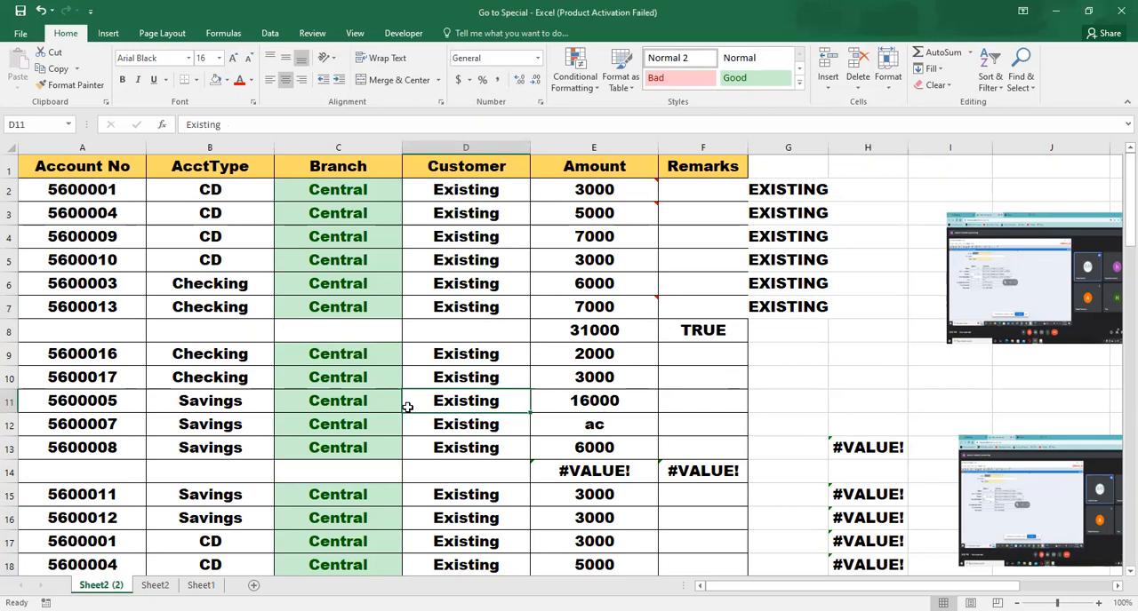
{"action": "key", "text": "ctrl+g"}
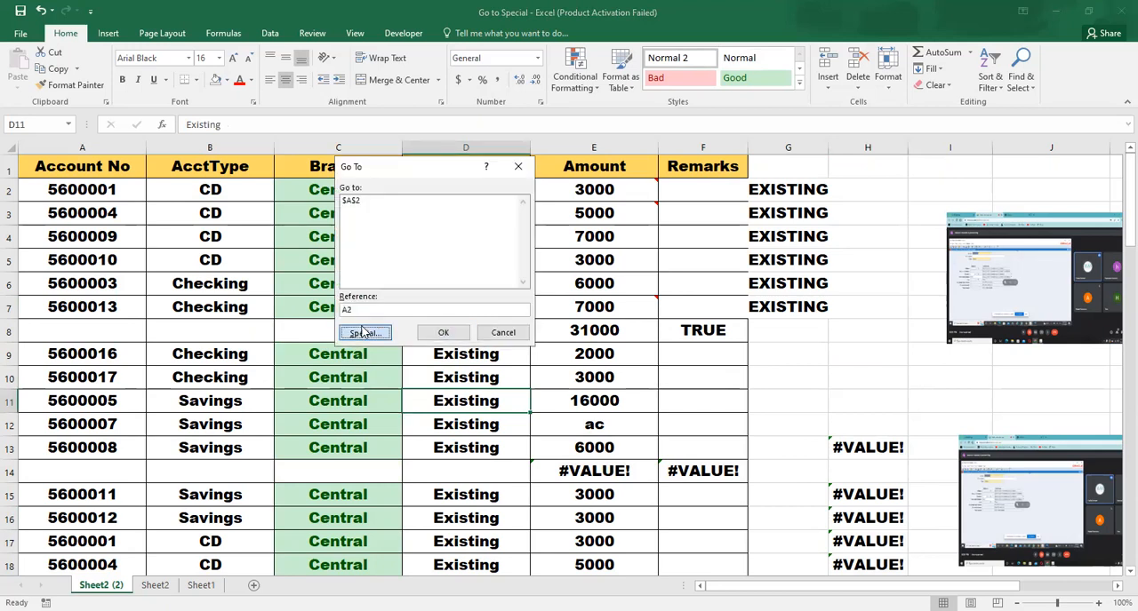
{"action": "left_click", "coordinate": [362, 333]}
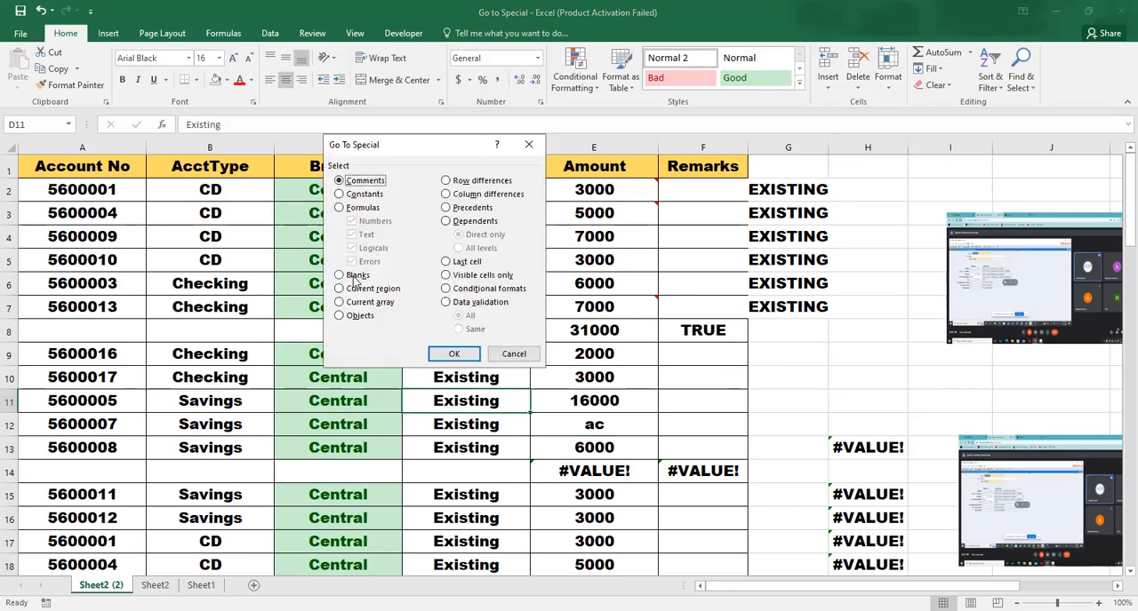
{"action": "left_click", "coordinate": [524, 354]}
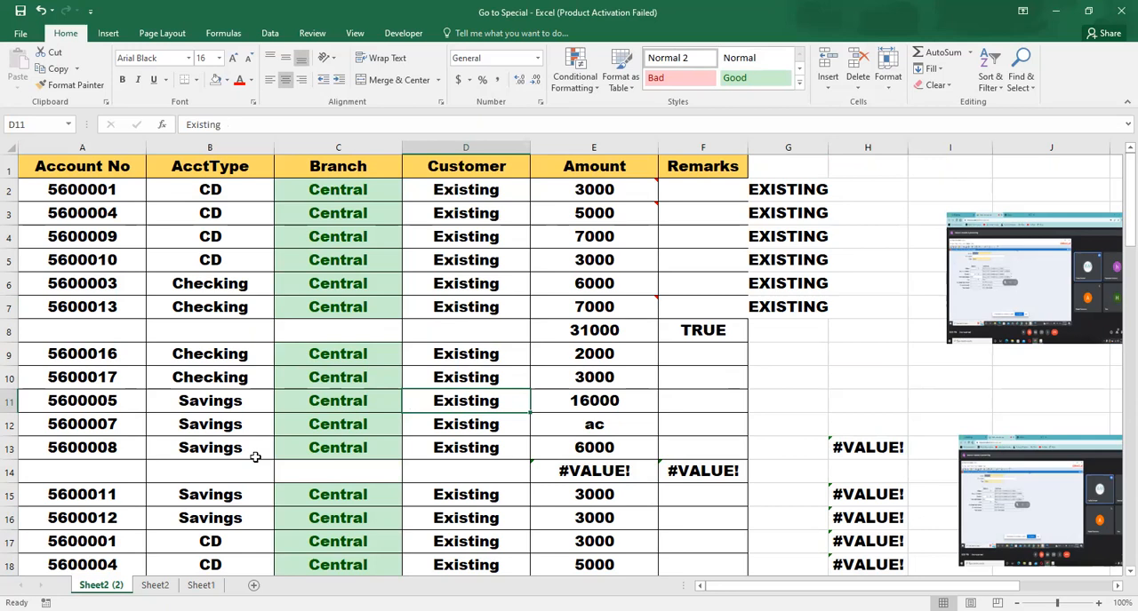
{"action": "left_click", "coordinate": [10, 401]}
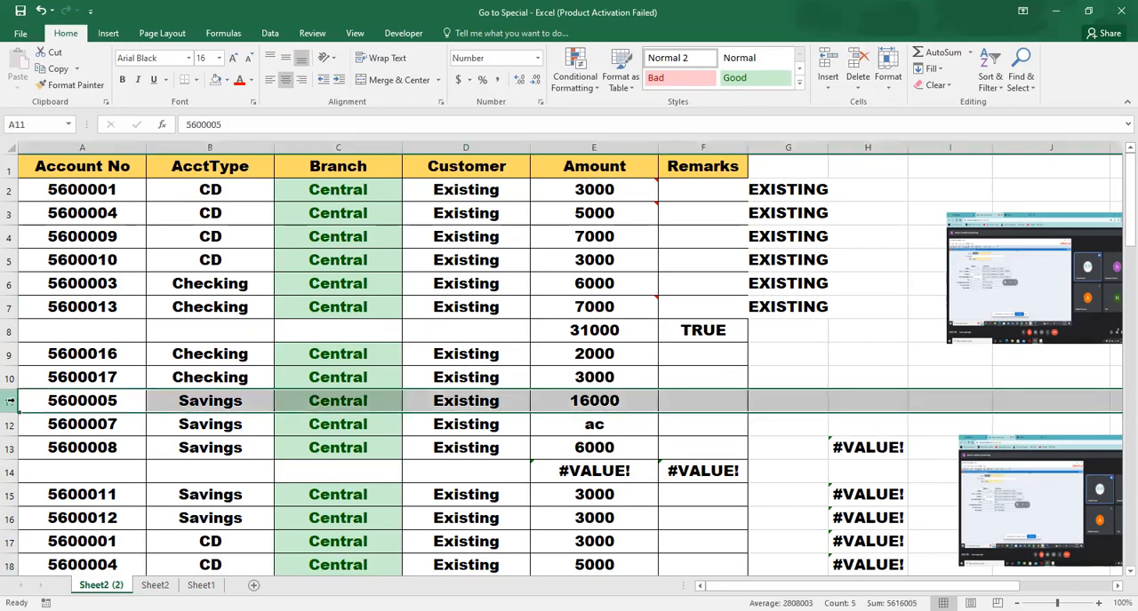
{"action": "left_click", "coordinate": [255, 453]}
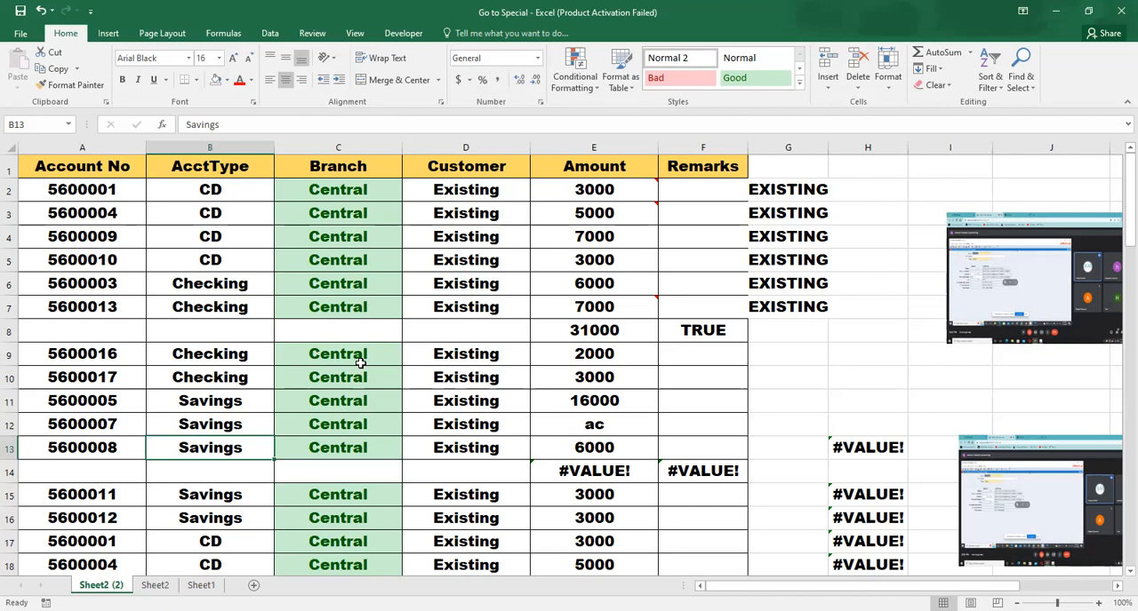
Starting from cell B15, use Go To Special to select all blank cells on the sheet
{"action": "key", "text": "Left"}
{"action": "key", "text": "Right"}
{"action": "key", "text": "Down"}
{"action": "key", "text": "Down"}
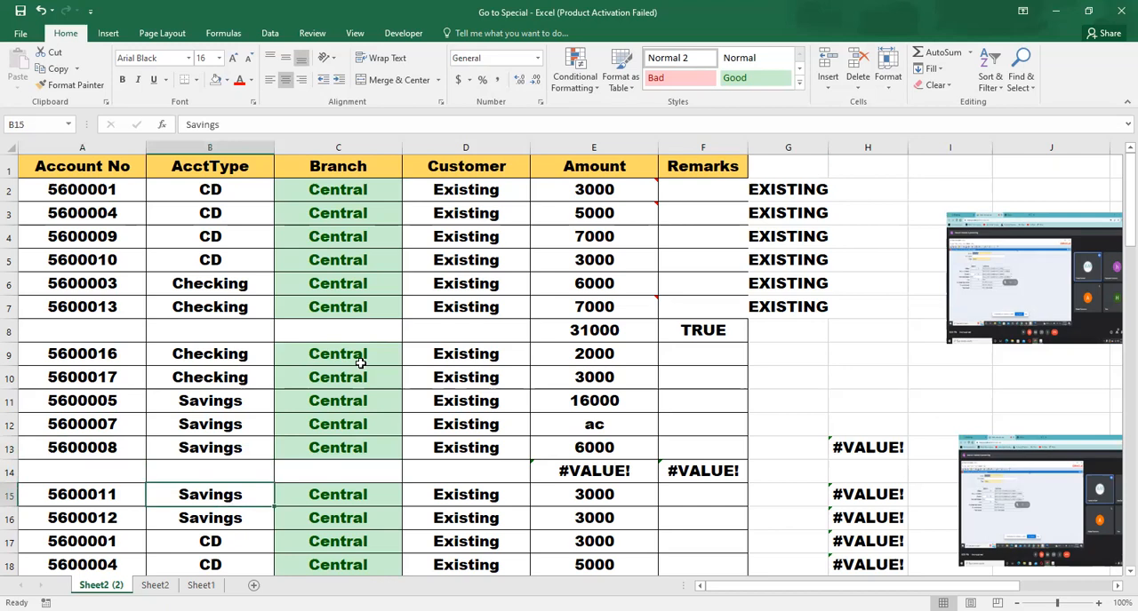
{"action": "key", "text": "F5"}
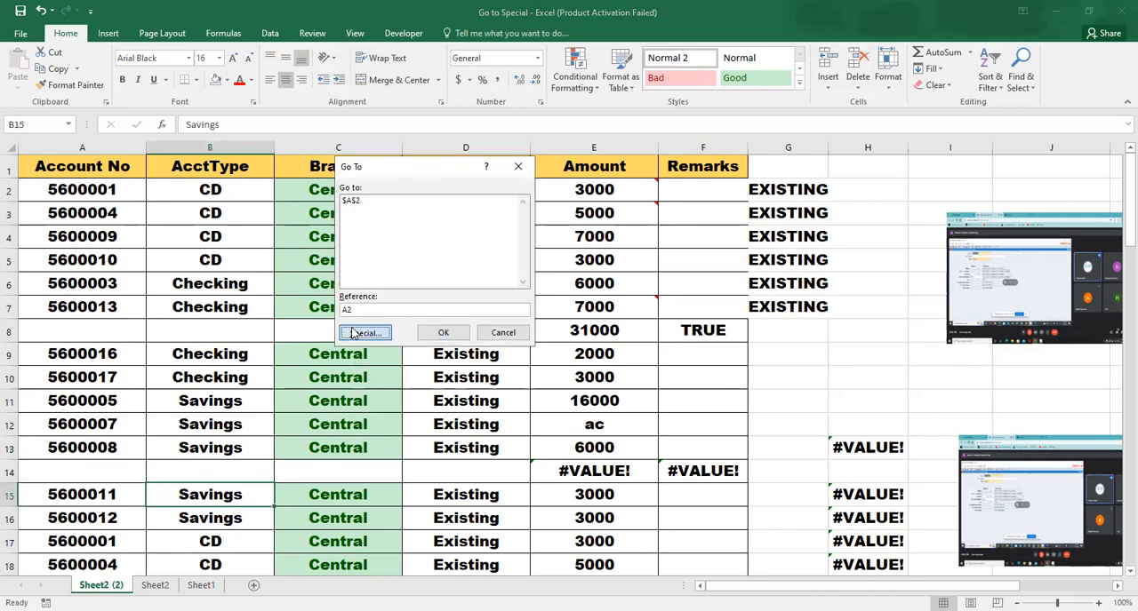
{"action": "left_click", "coordinate": [353, 333]}
{"action": "left_click", "coordinate": [355, 276]}
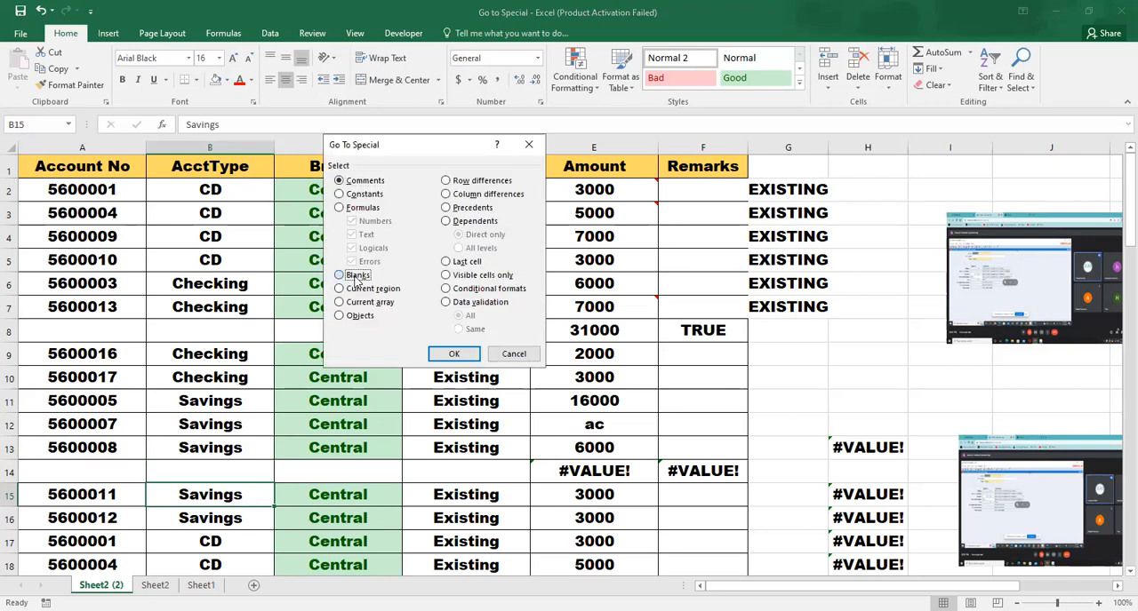
{"action": "left_click", "coordinate": [454, 355]}
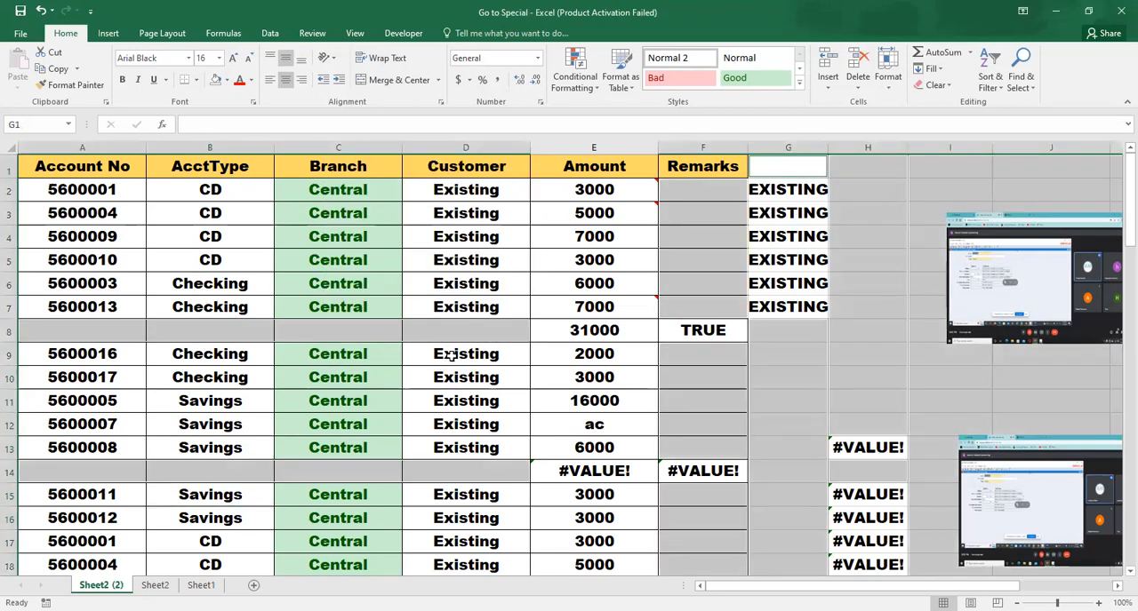
Repeat the Go To Special selection of blank cells from cell D9, then clear the selection
{"action": "left_click", "coordinate": [474, 349]}
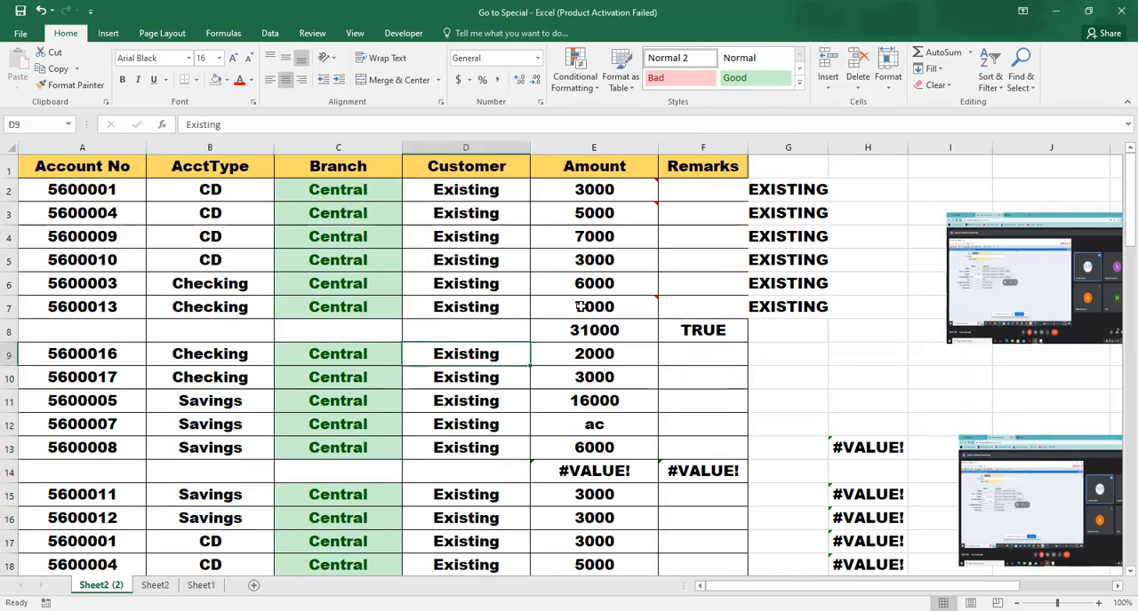
{"action": "key", "text": "ctrl+g"}
{"action": "left_click", "coordinate": [368, 333]}
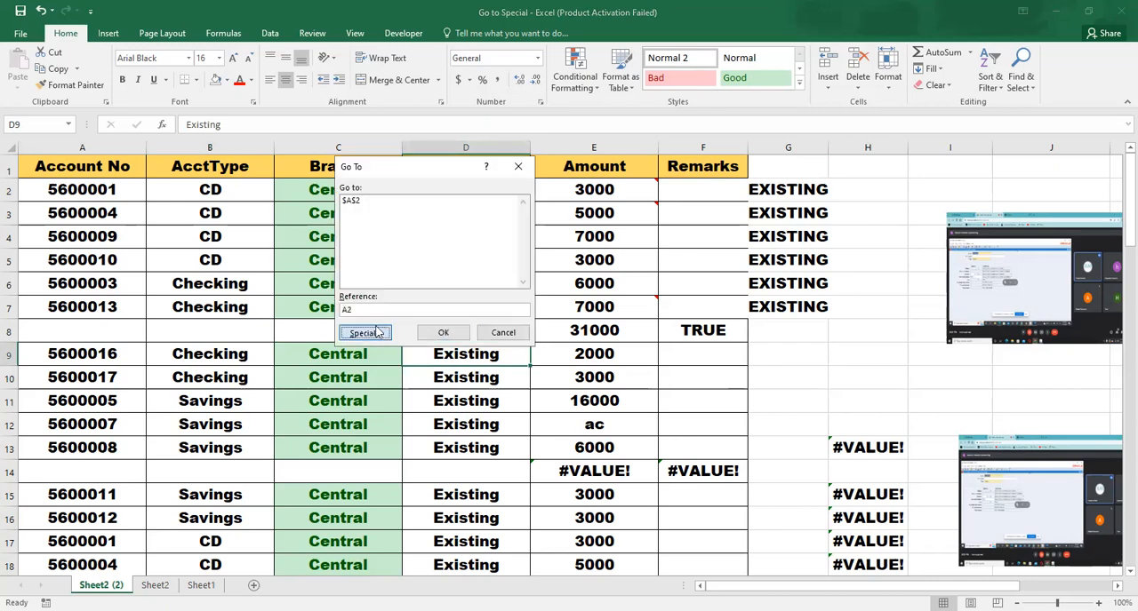
{"action": "left_click", "coordinate": [361, 278]}
{"action": "left_click", "coordinate": [444, 355]}
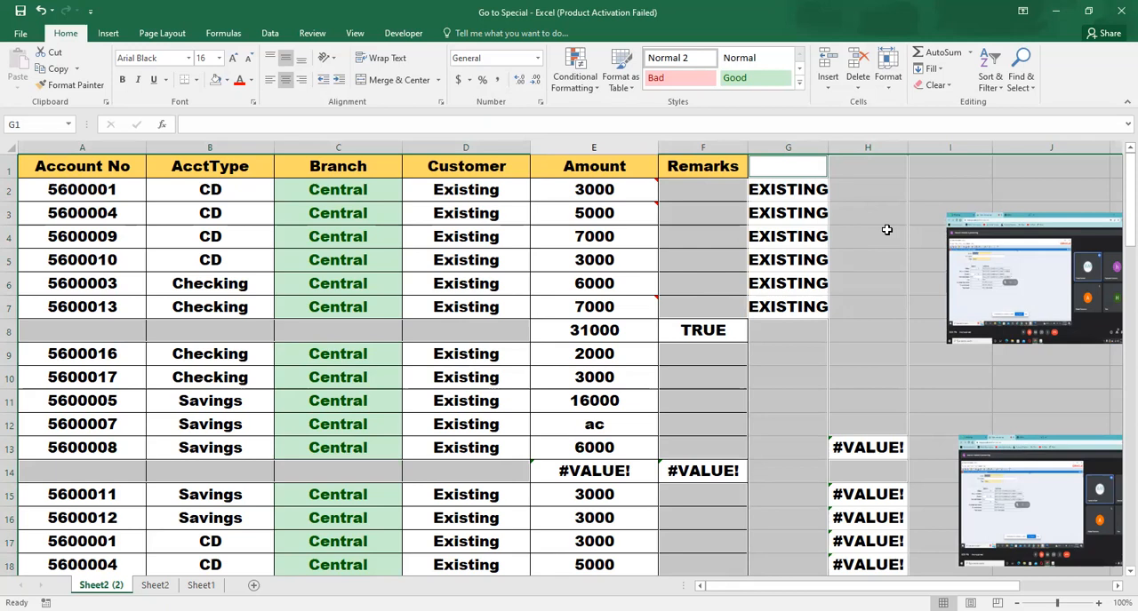
{"action": "left_click", "coordinate": [532, 277]}
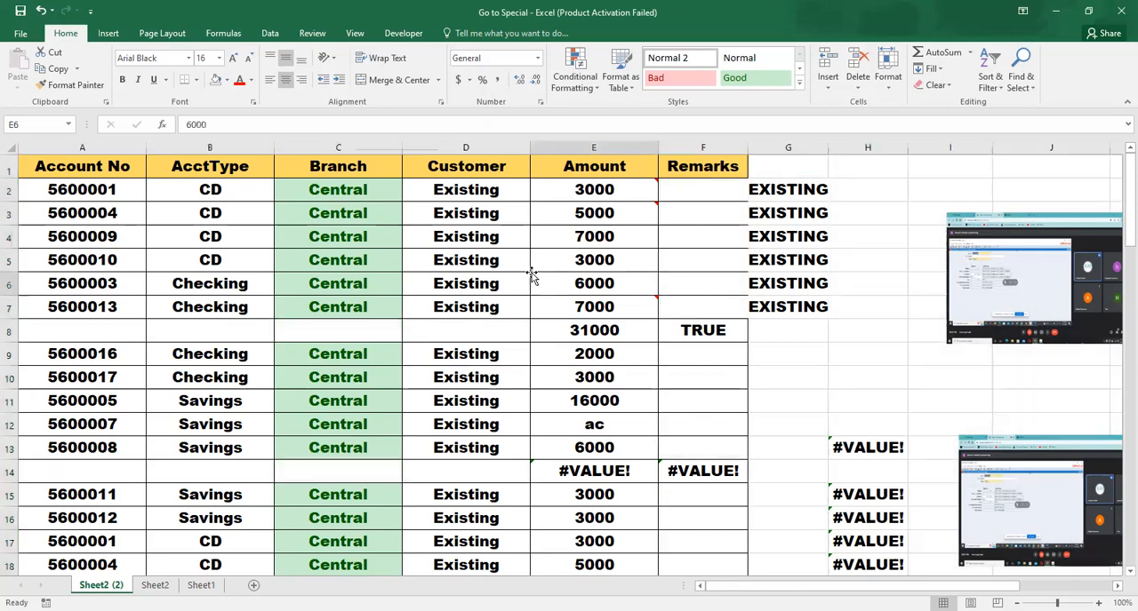
Select the table's data range from A2 across to column F and down to row 60
{"action": "left_click", "coordinate": [104, 193]}
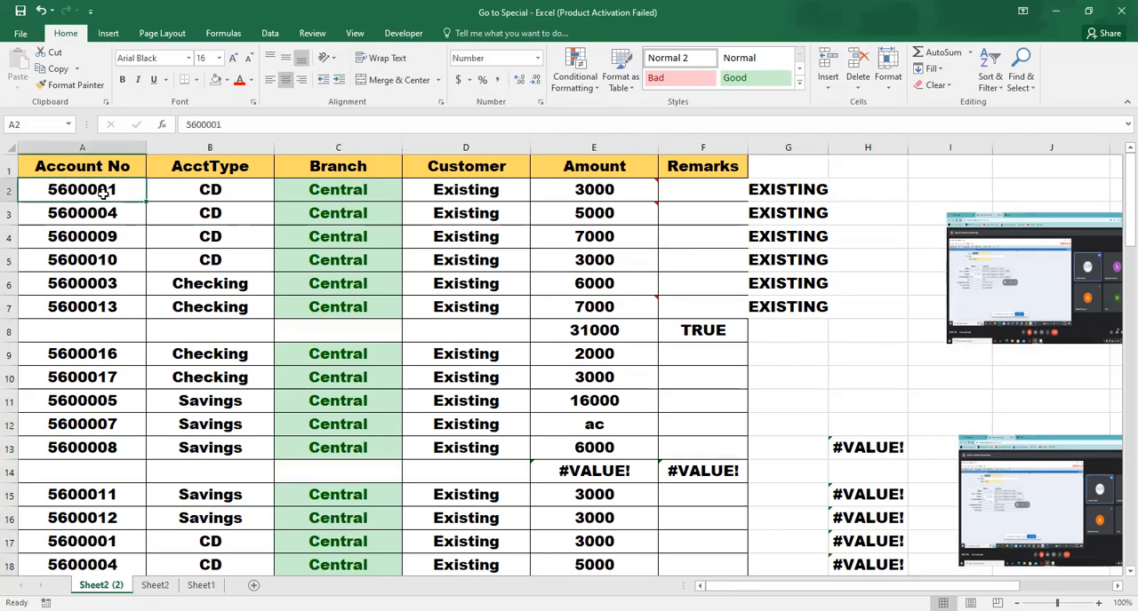
{"action": "key", "text": "shift+Right"}
{"action": "key", "text": "shift+Right"}
{"action": "key", "text": "shift+Right"}
{"action": "key", "text": "shift+Right"}
{"action": "key", "text": "shift+Right"}
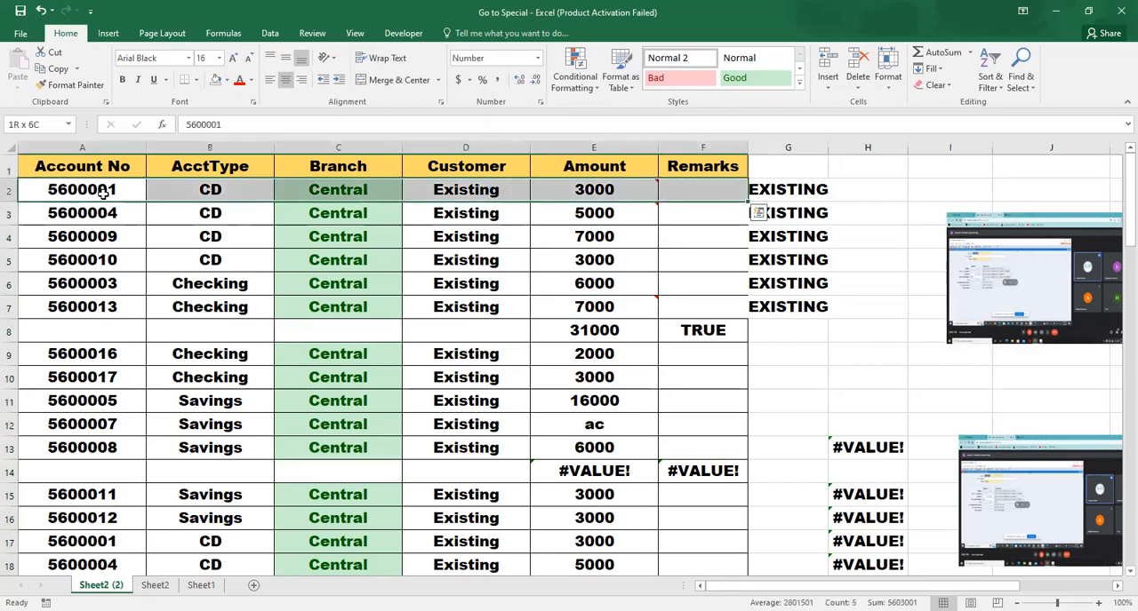
{"action": "key", "text": "shift+Down"}
{"action": "key", "text": "shift+Down"}
{"action": "key", "text": "shift+Down"}
{"action": "key", "text": "shift+Down"}
{"action": "key", "text": "shift+Down"}
{"action": "key", "text": "shift+Down"}
{"action": "key", "text": "shift+Down"}
{"action": "key", "text": "shift+Down"}
{"action": "key", "text": "shift+Down"}
{"action": "key", "text": "shift+Down"}
{"action": "key", "text": "shift+Down"}
{"action": "key", "text": "shift+Down"}
{"action": "key", "text": "shift+Down"}
{"action": "key", "text": "shift+Down"}
{"action": "key", "text": "shift+Down"}
{"action": "key", "text": "shift+Down"}
{"action": "key", "text": "shift+Down"}
{"action": "key", "text": "shift+Down"}
{"action": "key", "text": "shift+Down"}
{"action": "key", "text": "shift+Down"}
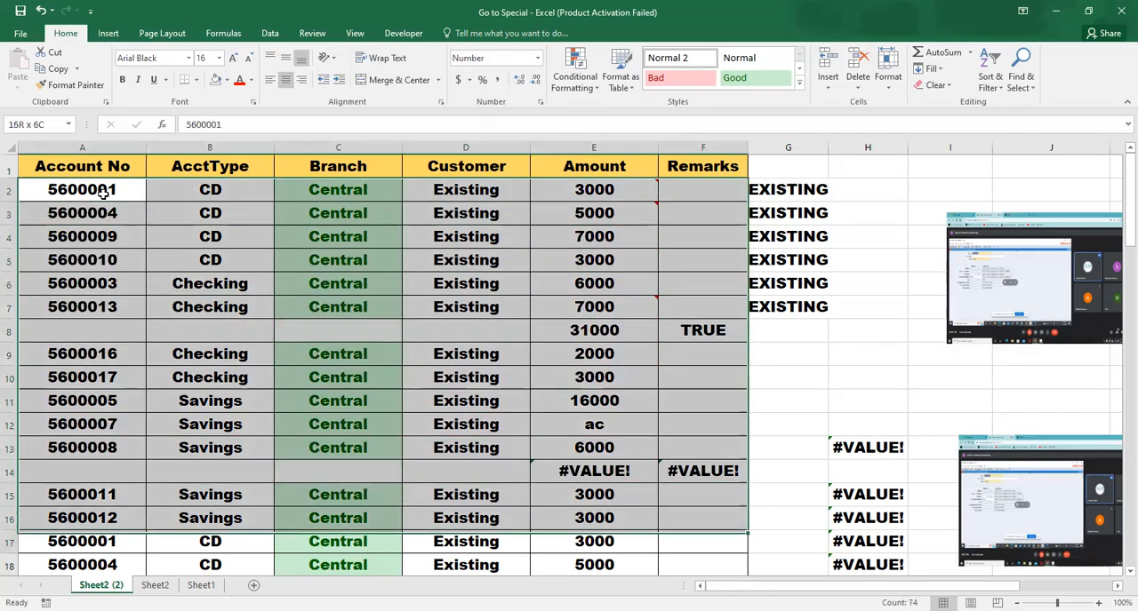
{"action": "key", "text": "shift+Down"}
{"action": "key", "text": "shift+Down"}
{"action": "key", "text": "shift+Down"}
{"action": "key", "text": "shift+Down"}
{"action": "key", "text": "shift+Down"}
{"action": "key", "text": "shift+Down"}
{"action": "key", "text": "shift+Down"}
{"action": "key", "text": "shift+Down"}
{"action": "key", "text": "shift+Down"}
{"action": "key", "text": "shift+Down"}
{"action": "key", "text": "shift+Down"}
{"action": "key", "text": "shift+Down"}
{"action": "key", "text": "shift+Down"}
{"action": "key", "text": "shift+Down"}
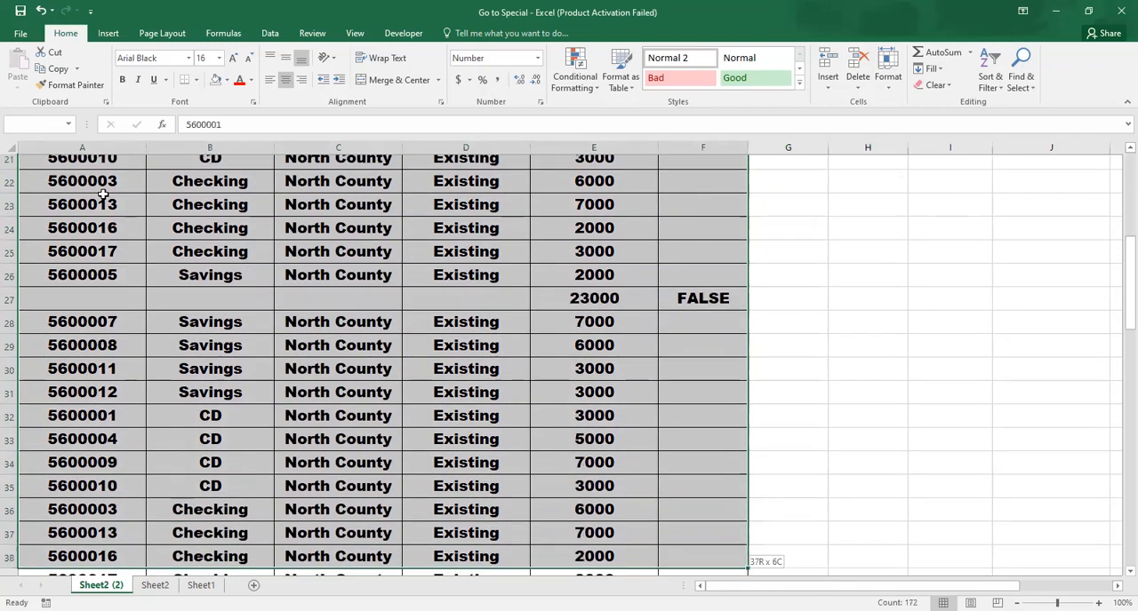
{"action": "key", "text": "ctrl+shift+Down"}
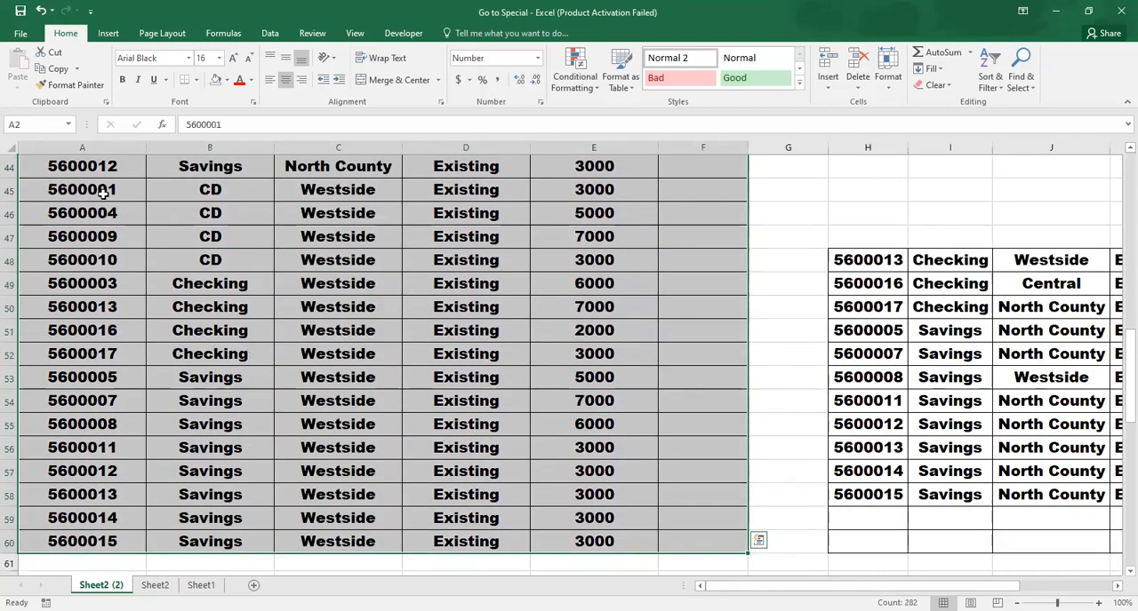
Use Go To Special to select only the blank cells within A2:F60, then clear the selection
{"action": "key", "text": "F5"}
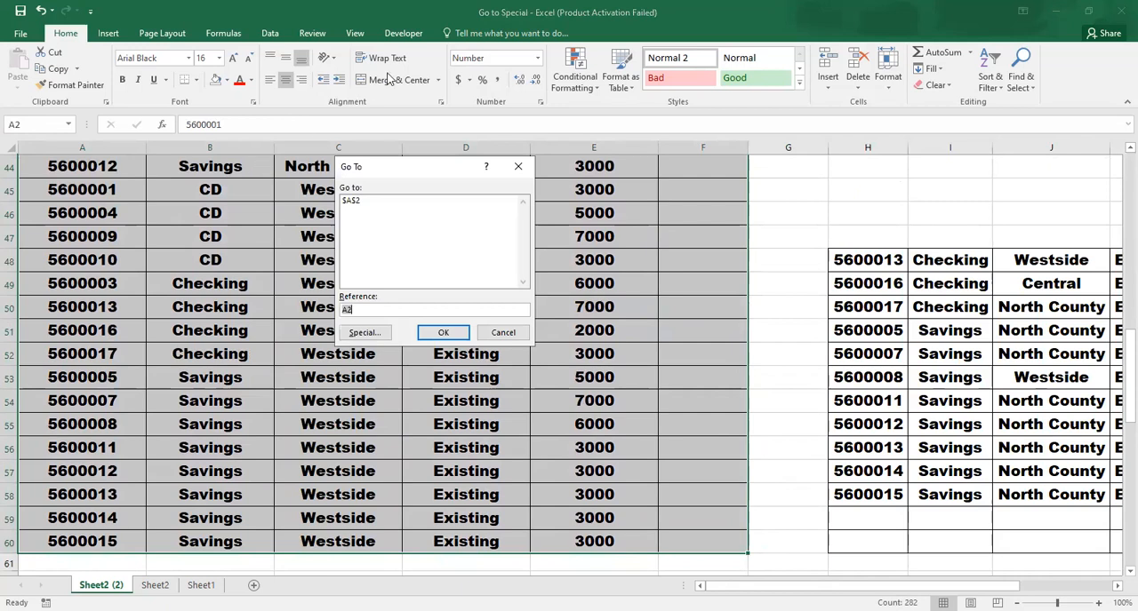
{"action": "left_click", "coordinate": [363, 334]}
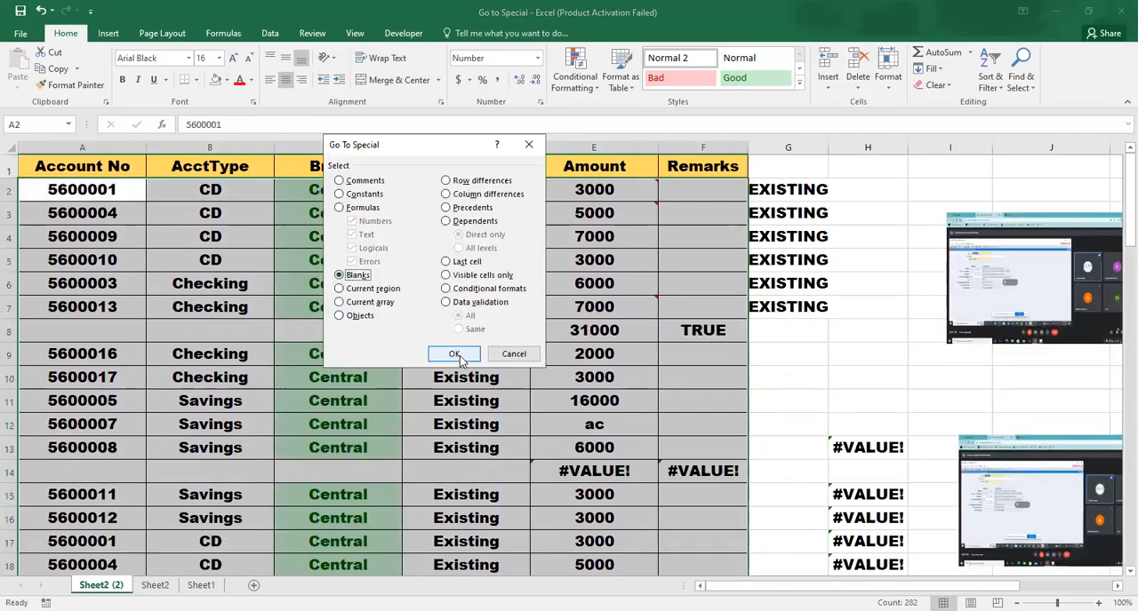
{"action": "left_click", "coordinate": [454, 353]}
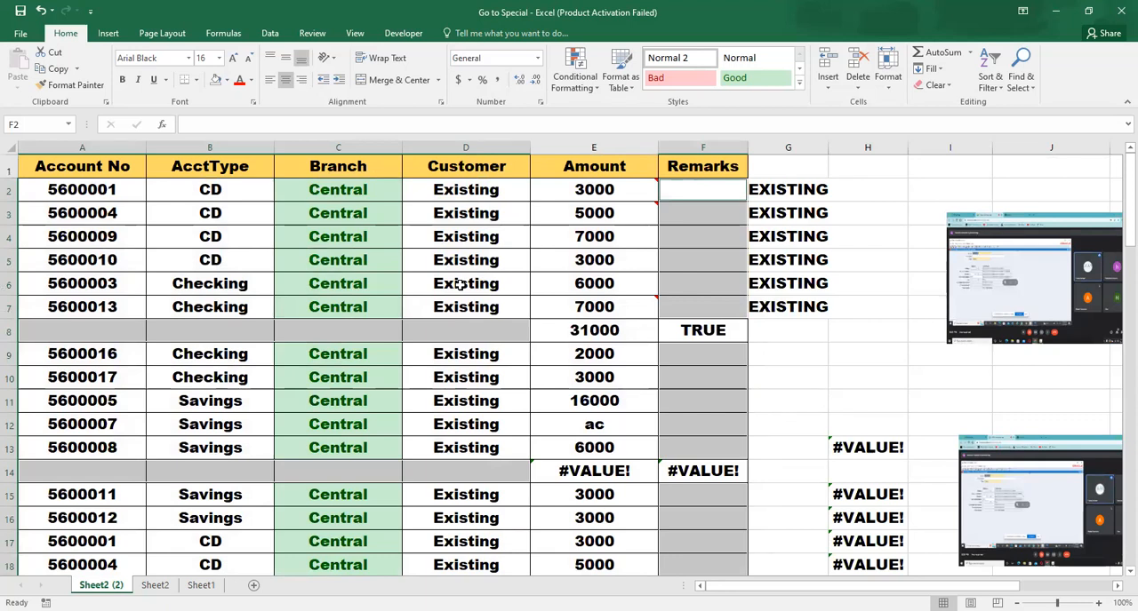
{"action": "left_click", "coordinate": [455, 370]}
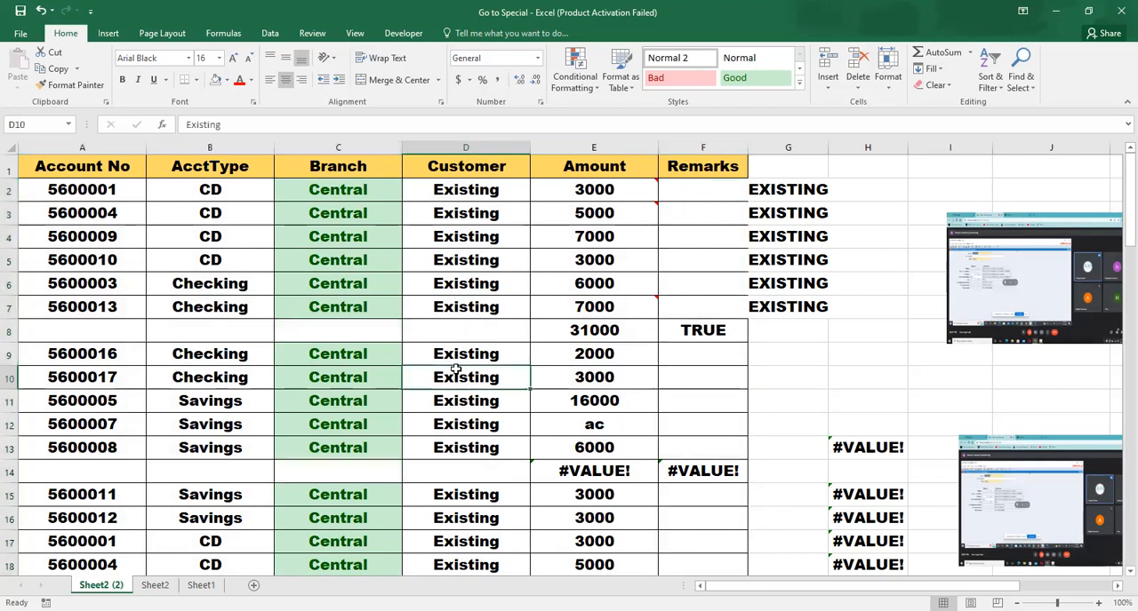
{"action": "key", "text": "F5"}
{"action": "left_click", "coordinate": [353, 336]}
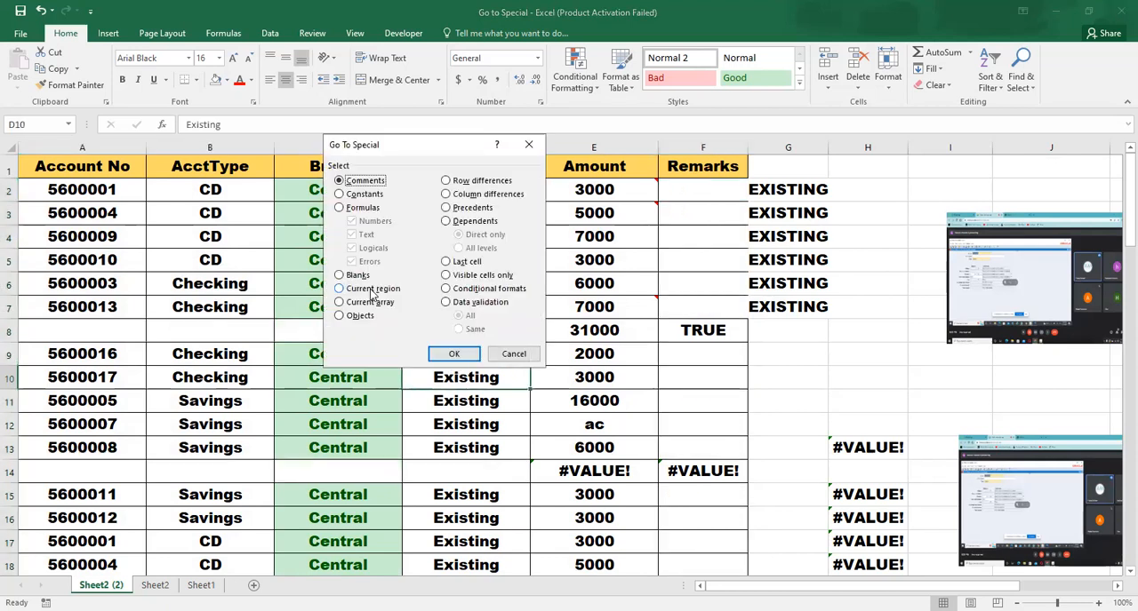
{"action": "left_click", "coordinate": [512, 354]}
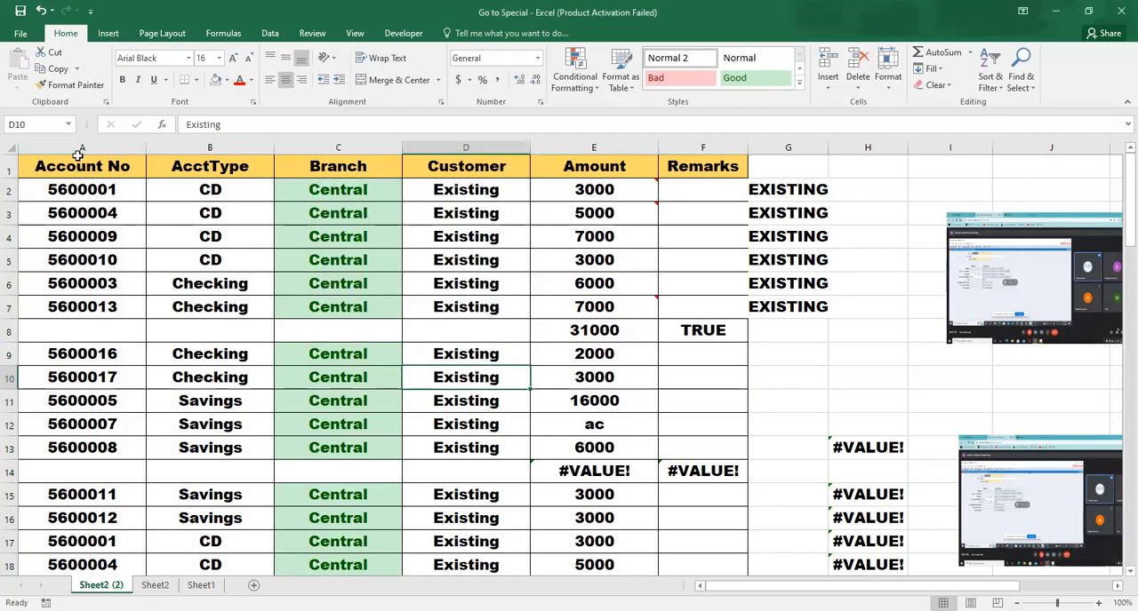
Select the whole table including its header row, from A1 through F60
{"action": "left_click", "coordinate": [78, 163]}
{"action": "key", "text": "ctrl+shift+Right"}
{"action": "key", "text": "shift+Down"}
{"action": "key", "text": "shift+Down"}
{"action": "key", "text": "shift+Down"}
{"action": "key", "text": "shift+Down"}
{"action": "key", "text": "shift+Down"}
{"action": "key", "text": "shift+Down"}
{"action": "key", "text": "shift+Down"}
{"action": "key", "text": "shift+Down"}
{"action": "key", "text": "shift+Down"}
{"action": "key", "text": "shift+Down"}
{"action": "key", "text": "shift+Down"}
{"action": "key", "text": "shift+Down"}
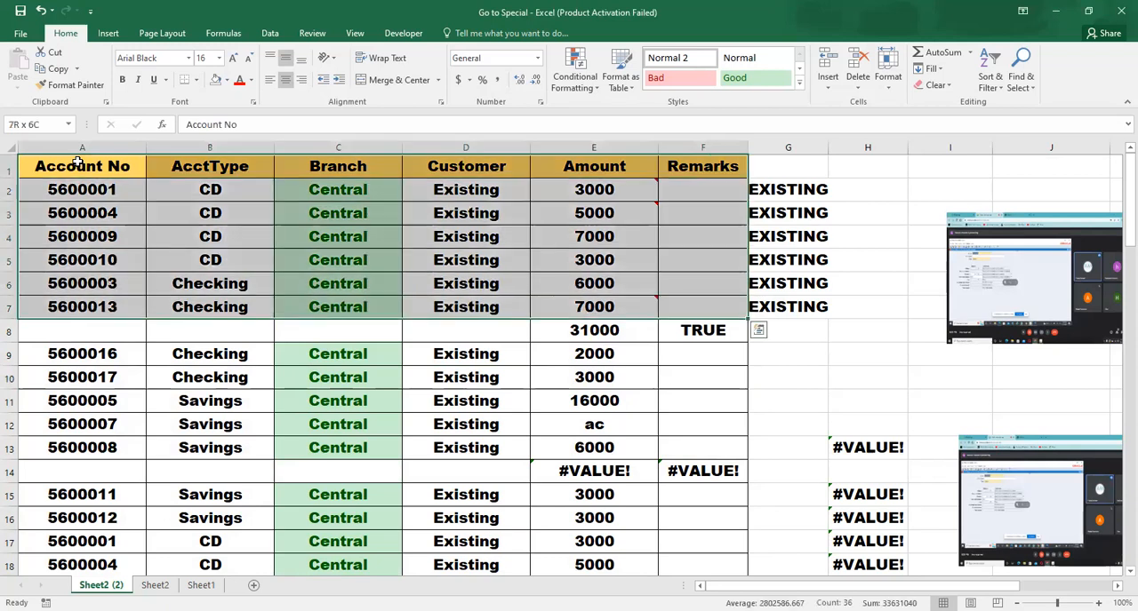
{"action": "key", "text": "shift+Down"}
{"action": "key", "text": "shift+Down"}
{"action": "key", "text": "shift+Down"}
{"action": "key", "text": "shift+Down"}
{"action": "key", "text": "shift+Down"}
{"action": "key", "text": "shift+Down"}
{"action": "key", "text": "shift+Down"}
{"action": "key", "text": "shift+Down"}
{"action": "key", "text": "shift+Down"}
{"action": "key", "text": "shift+Down"}
{"action": "key", "text": "shift+Down"}
{"action": "key", "text": "shift+Down"}
{"action": "key", "text": "shift+Down"}
{"action": "key", "text": "shift+Down"}
{"action": "key", "text": "shift+Down"}
{"action": "key", "text": "shift+Down"}
{"action": "key", "text": "shift+Down"}
{"action": "key", "text": "shift+Down"}
{"action": "key", "text": "shift+Down"}
{"action": "key", "text": "shift+Down"}
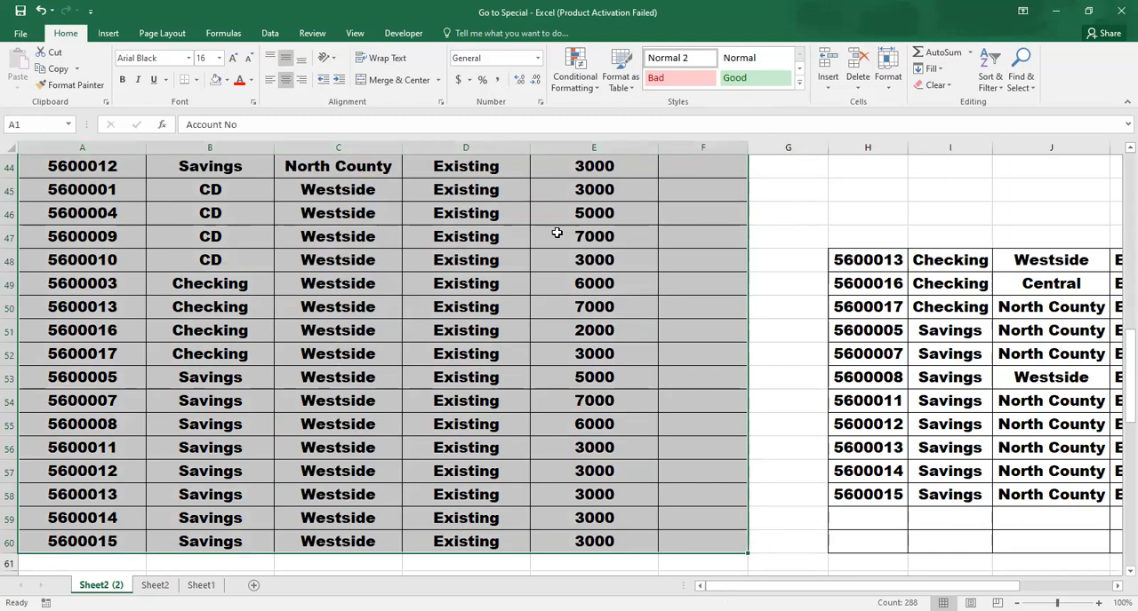
Select the whole contiguous data region around cell D46, and again around cell A3
{"action": "left_click", "coordinate": [415, 212]}
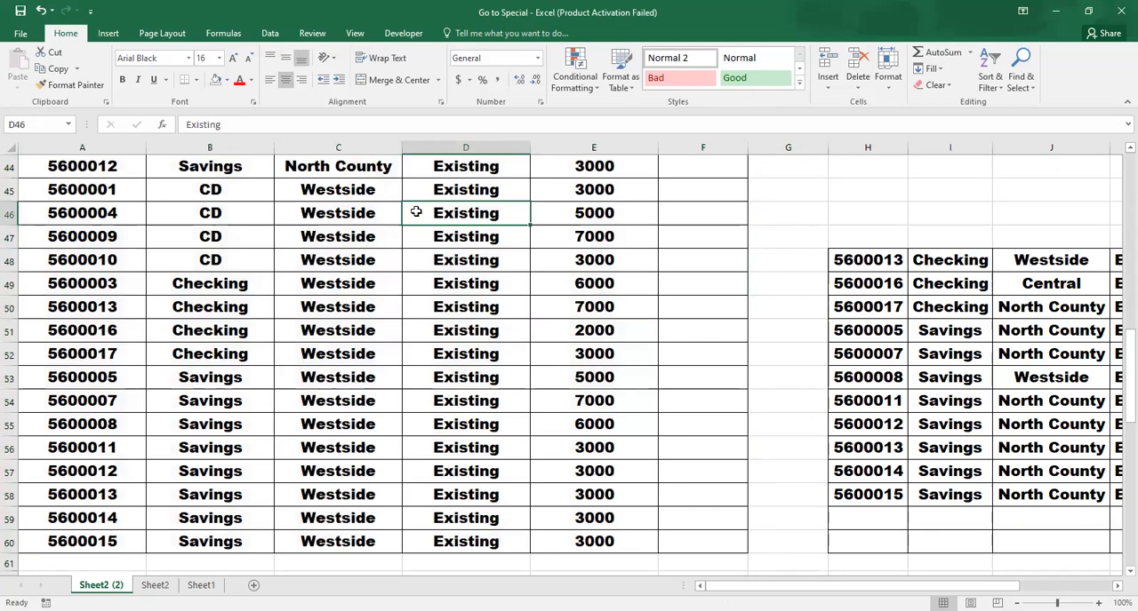
{"action": "key", "text": "ctrl+a"}
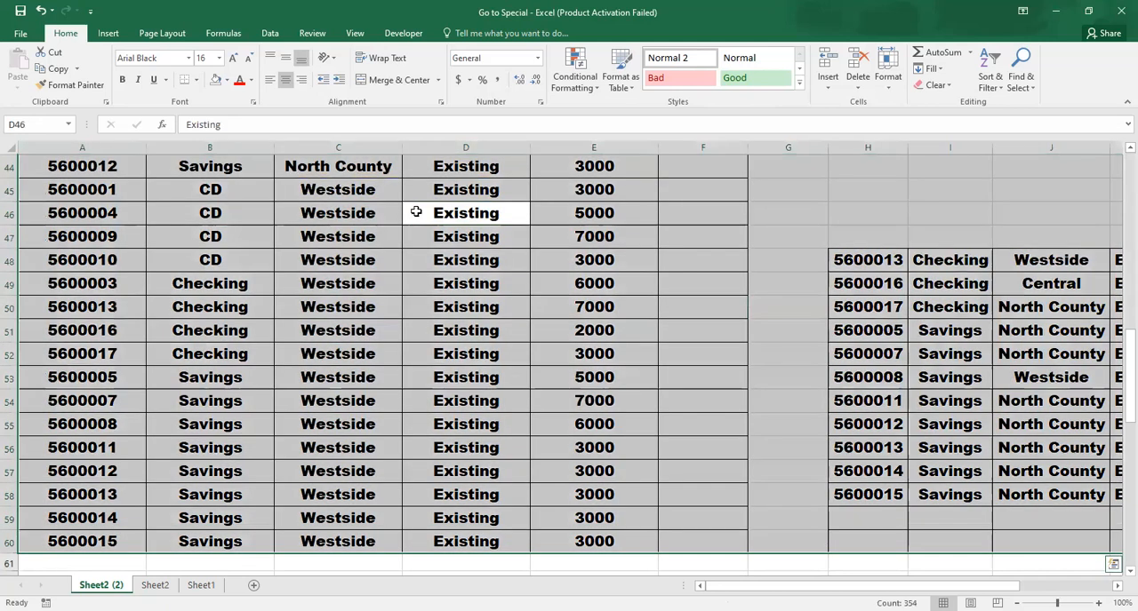
{"action": "left_click", "coordinate": [222, 217]}
{"action": "key", "text": "Up"}
{"action": "key", "text": "Left"}
{"action": "key", "text": "ctrl+Home"}
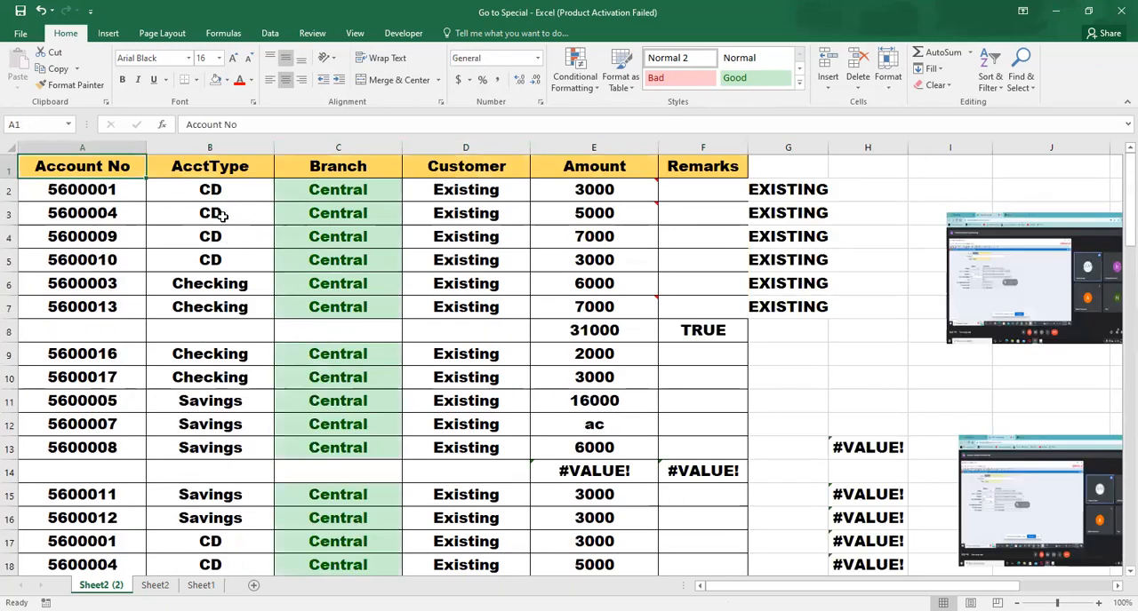
{"action": "key", "text": "Down"}
{"action": "key", "text": "Down"}
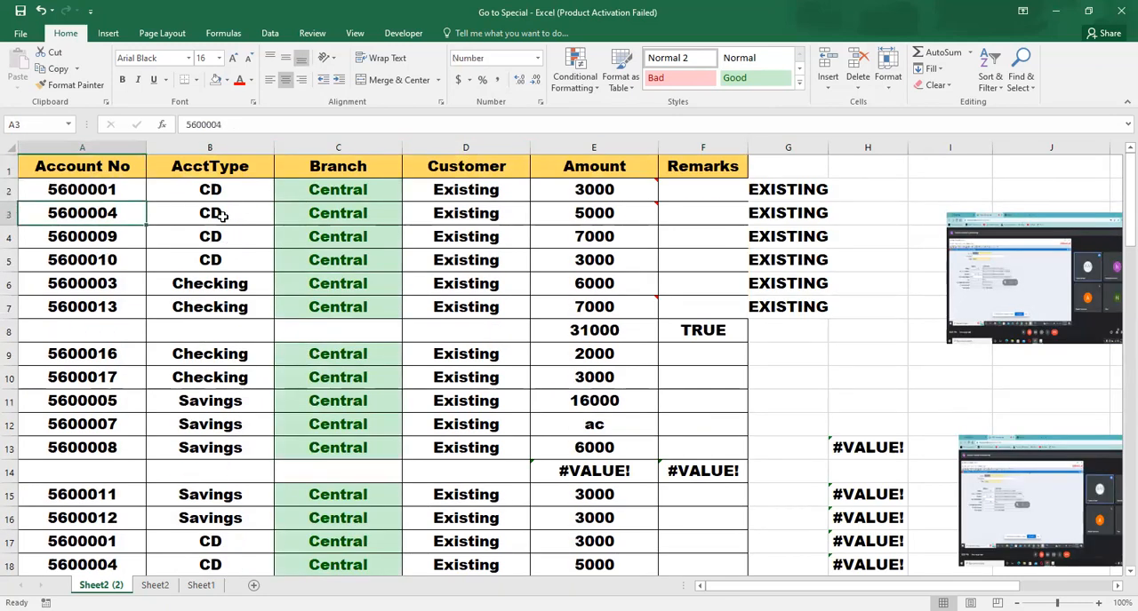
{"action": "key", "text": "ctrl+a"}
{"action": "key", "text": "ctrl+a"}
Autofit the widths of the Remarks column F and the adjacent column G
{"action": "key", "text": "Right"}
{"action": "key", "text": "Right"}
{"action": "key", "text": "Right"}
{"action": "key", "text": "Right"}
{"action": "key", "text": "Right"}
{"action": "key", "text": "Right"}
{"action": "key", "text": "Right"}
{"action": "key", "text": "Right"}
{"action": "key", "text": "Right"}
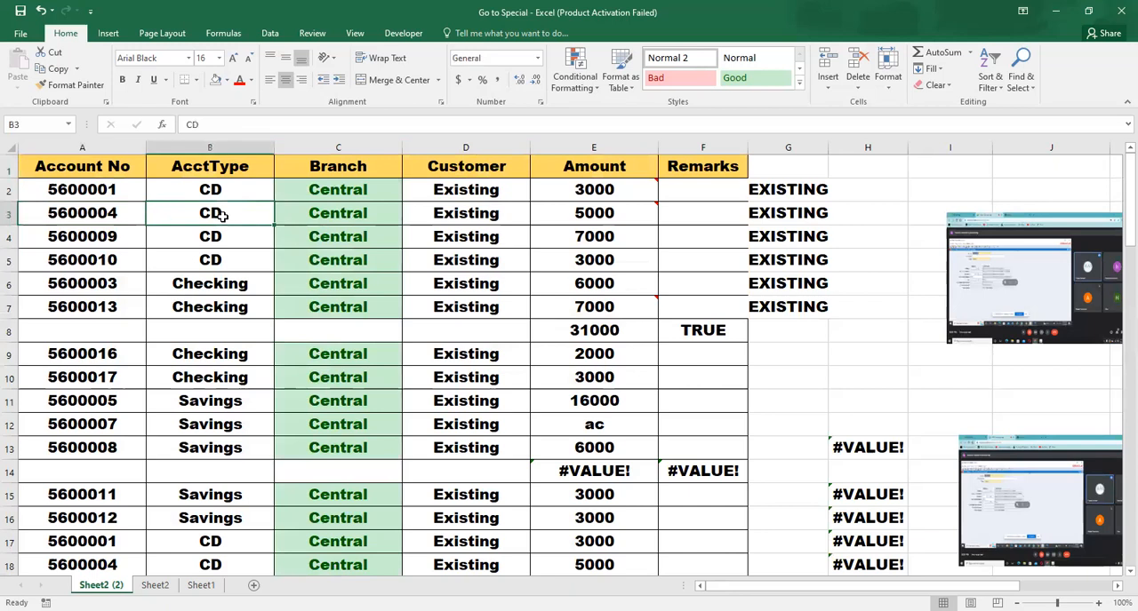
{"action": "key", "text": "Left"}
{"action": "key", "text": "Left"}
{"action": "key", "text": "Left"}
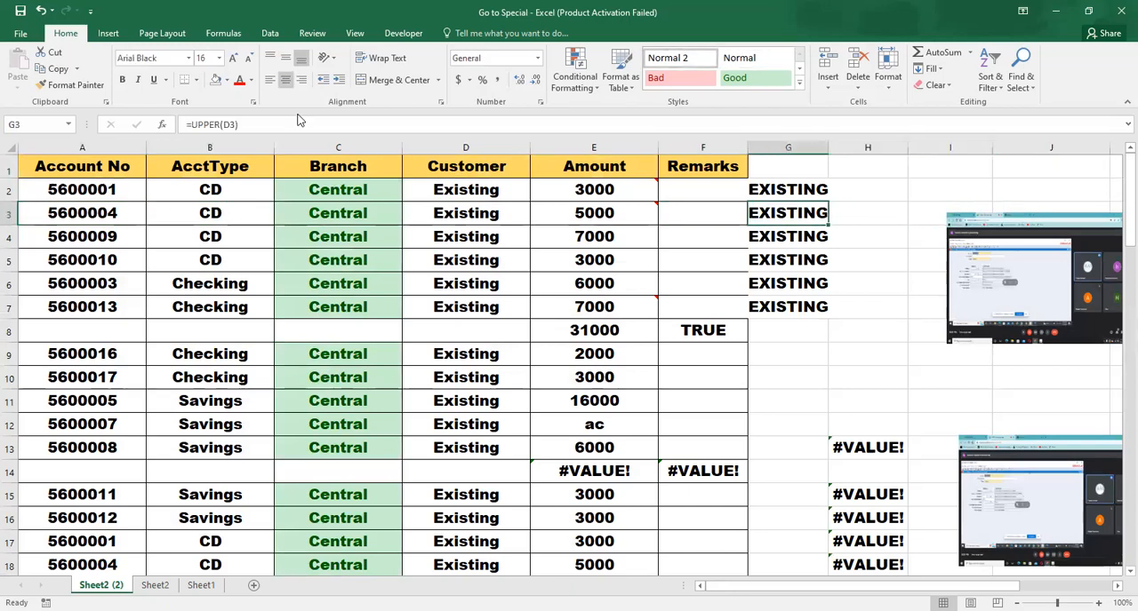
{"action": "double_click", "coordinate": [751, 144]}
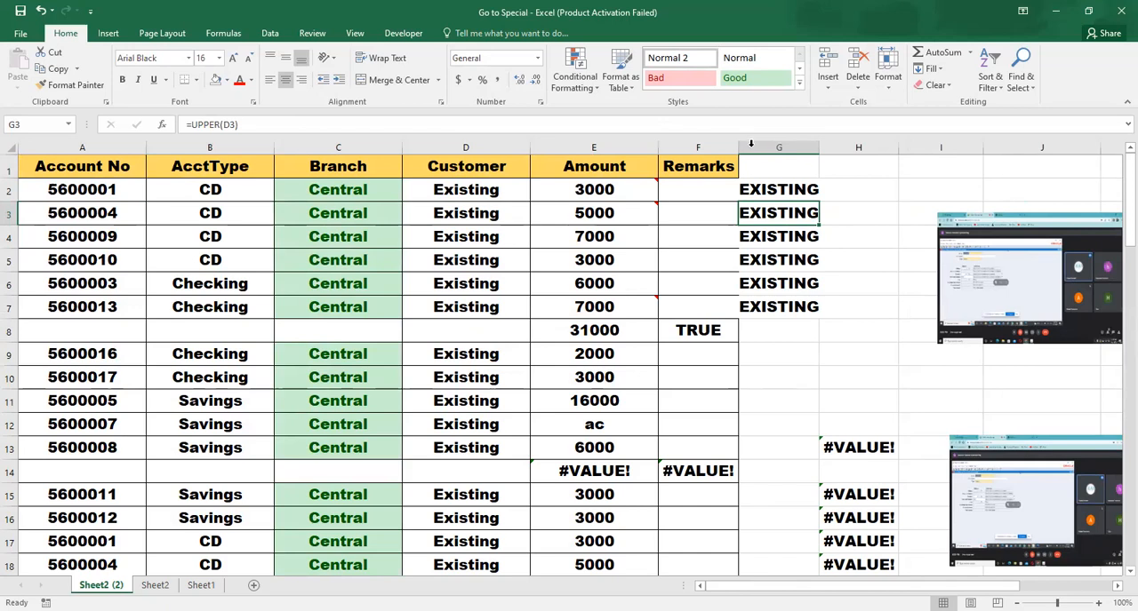
{"action": "double_click", "coordinate": [819, 147]}
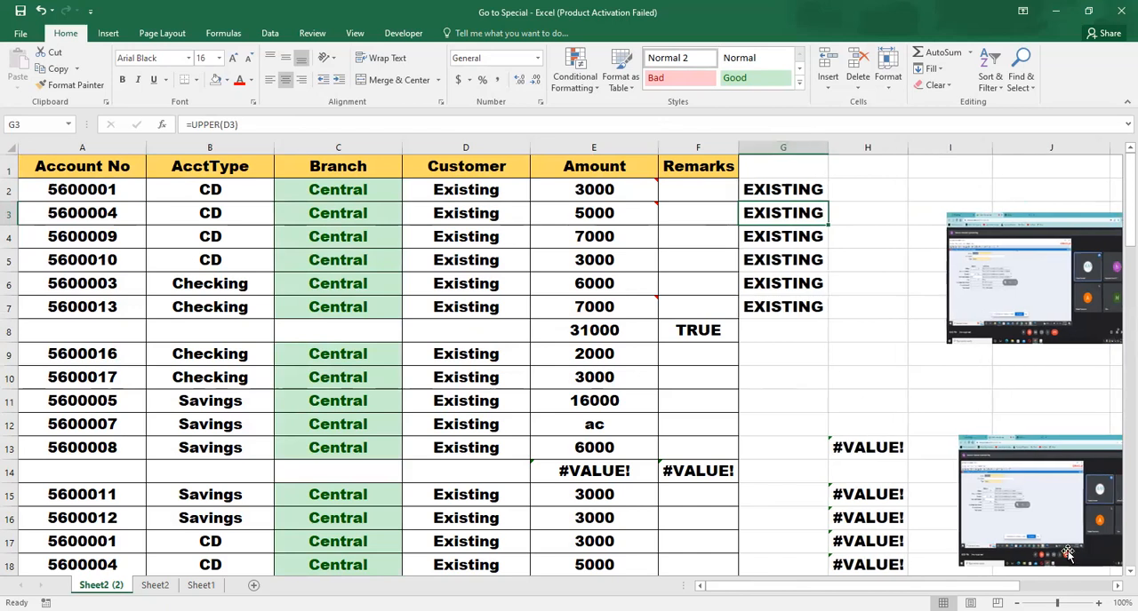
Check column G beside the two tables down to row 60 and jump back up to its last entry in G7
{"action": "scroll", "coordinate": [1117, 575], "scroll_direction": "down", "scroll_amount": 6}
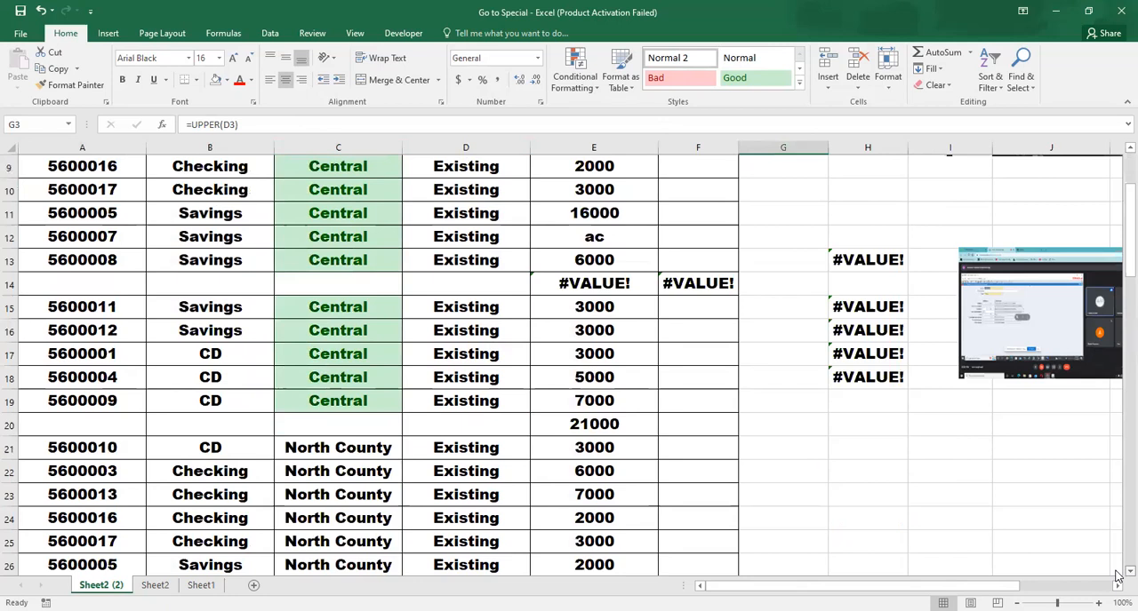
{"action": "scroll", "coordinate": [1117, 575], "scroll_direction": "down", "scroll_amount": 10}
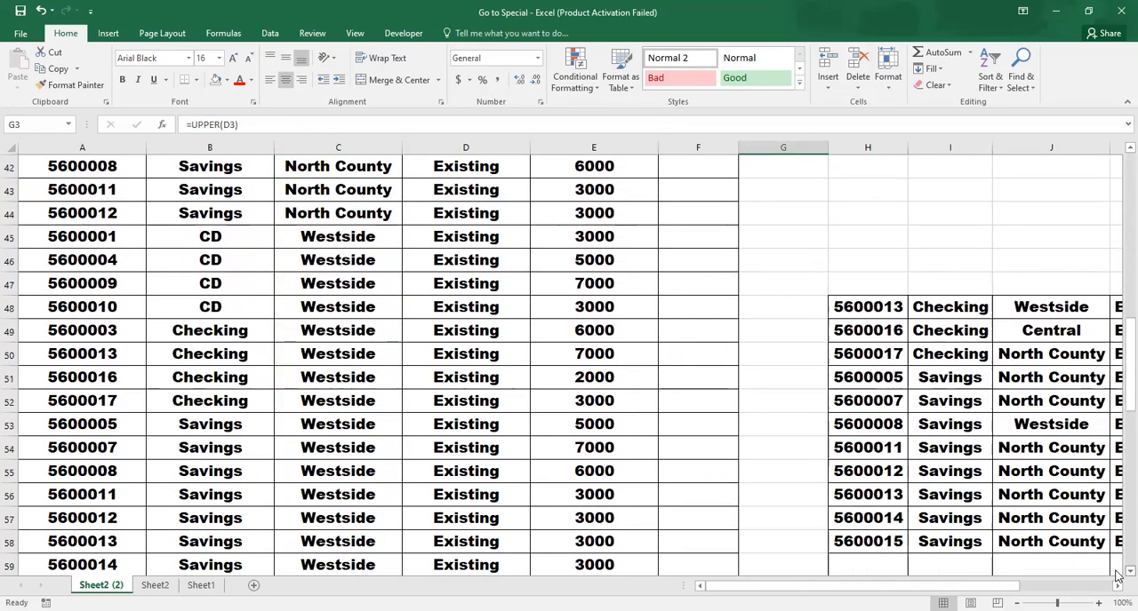
{"action": "left_click", "coordinate": [805, 317]}
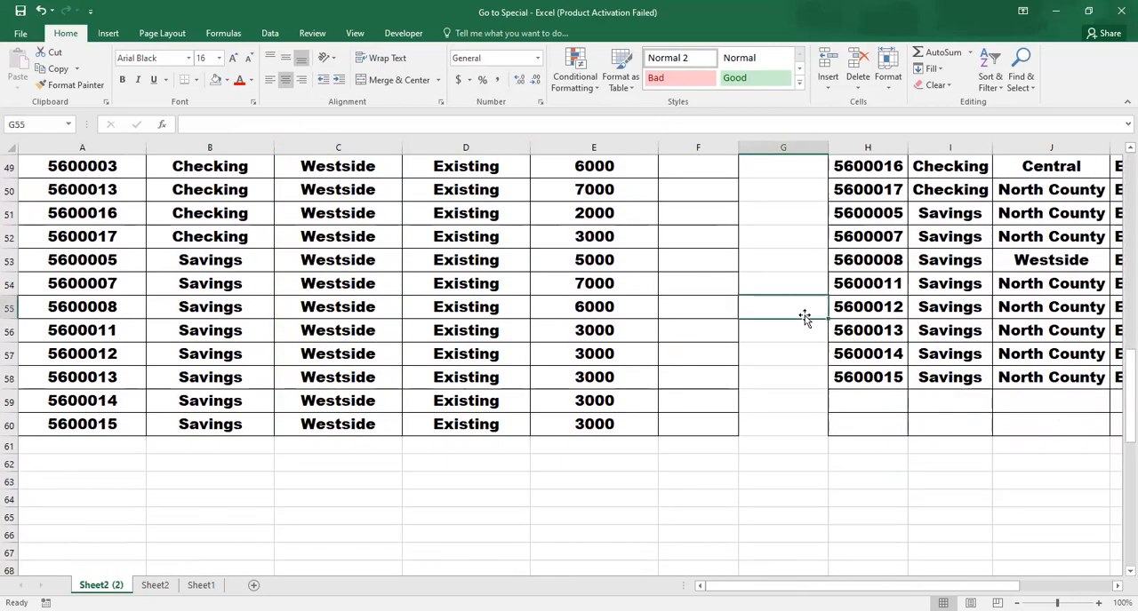
{"action": "left_click", "coordinate": [820, 246]}
{"action": "key", "text": "ctrl+Up"}
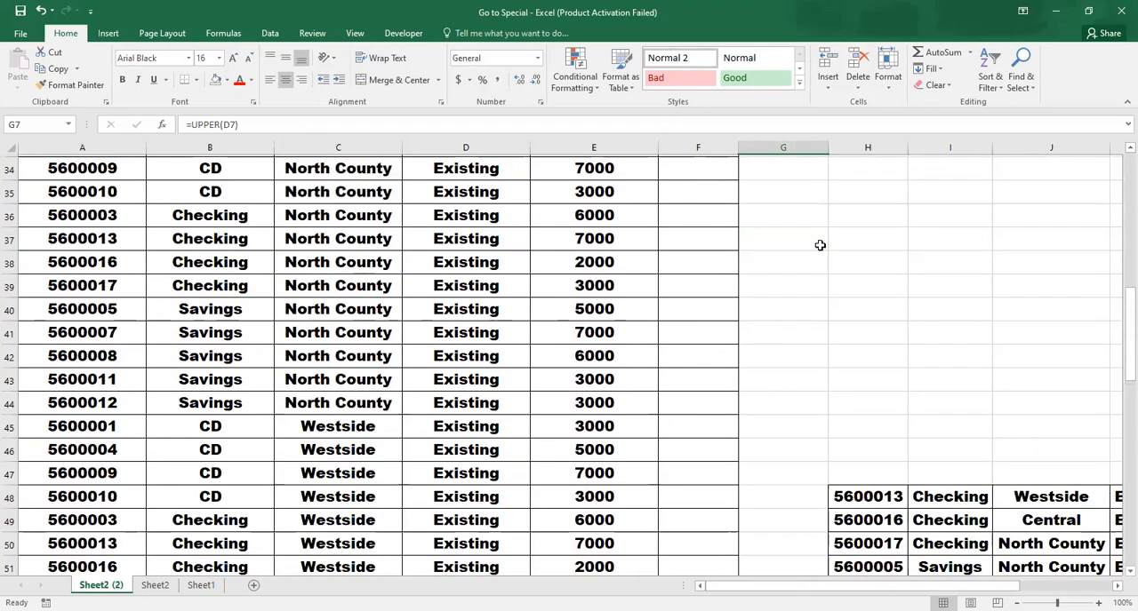
Delete the error formulas from cells H13 to H18
{"action": "key", "text": "Down"}
{"action": "key", "text": "Down"}
{"action": "key", "text": "Down"}
{"action": "key", "text": "Down"}
{"action": "key", "text": "Down"}
{"action": "key", "text": "Right"}
{"action": "key", "text": "Down"}
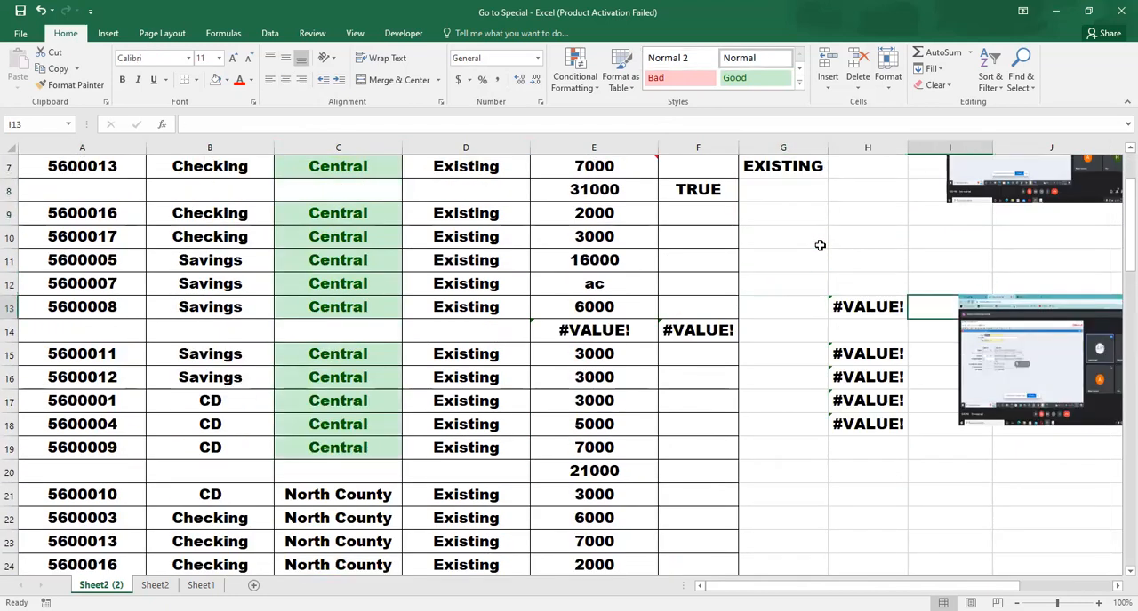
{"action": "key", "text": "shift+Down"}
{"action": "key", "text": "shift+Down"}
{"action": "key", "text": "shift+Down"}
{"action": "key", "text": "shift+Down"}
{"action": "key", "text": "shift+Down"}
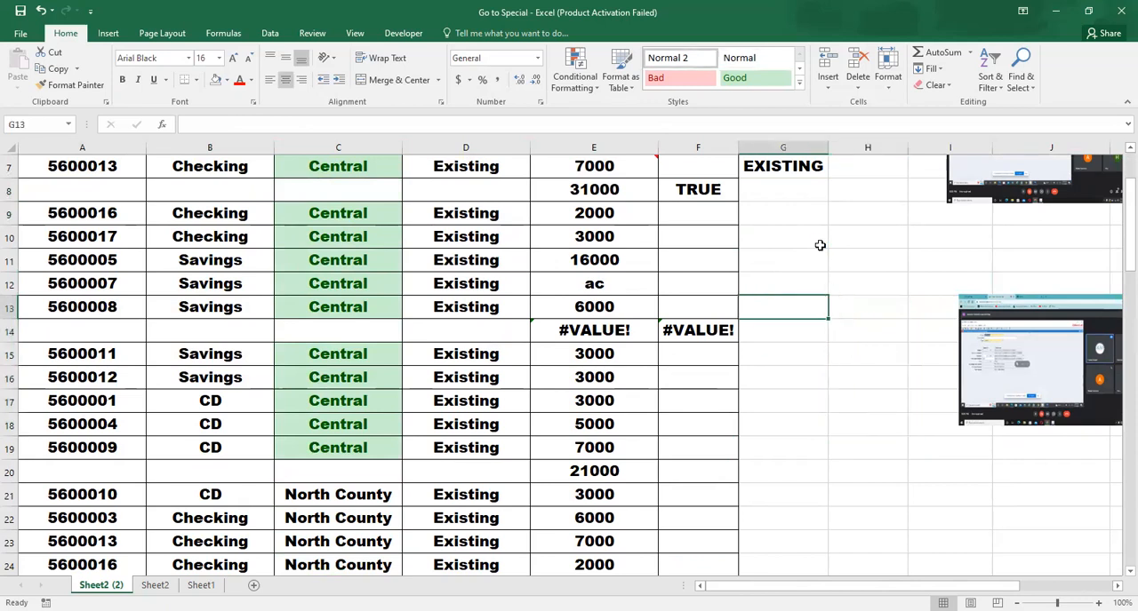
Return to cell A2 on Sheet2 (2) and select the whole data region around it
{"action": "key", "text": "Home"}
{"action": "key", "text": "Up"}
{"action": "key", "text": "Up"}
{"action": "key", "text": "Up"}
{"action": "key", "text": "Up"}
{"action": "key", "text": "Up"}
{"action": "key", "text": "Up"}
{"action": "key", "text": "Up"}
{"action": "key", "text": "Up"}
{"action": "key", "text": "Up"}
{"action": "key", "text": "Up"}
{"action": "key", "text": "Up"}
{"action": "key", "text": "Up"}
{"action": "key", "text": "Down"}
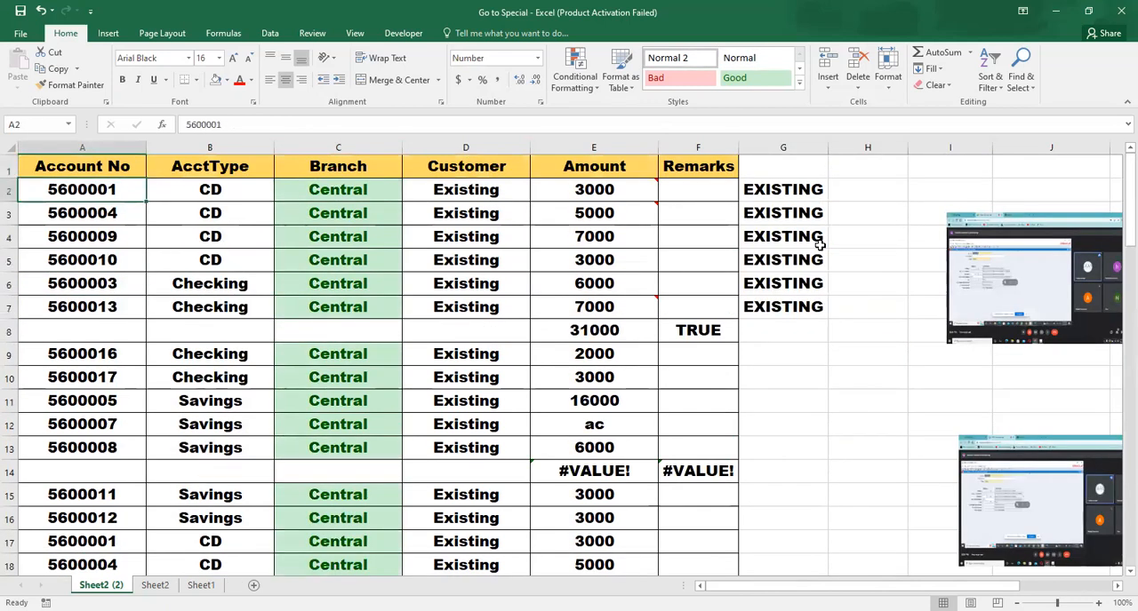
{"action": "key", "text": "ctrl+a"}
{"action": "key", "text": "ctrl+a"}
{"action": "key", "text": "Left"}
{"action": "key", "text": "Right"}
{"action": "key", "text": "Left"}
{"action": "key", "text": "Up"}
{"action": "key", "text": "Right"}
{"action": "key", "text": "Left"}
{"action": "key", "text": "Down"}
{"action": "key", "text": "Up"}
{"action": "key", "text": "Down"}
{"action": "key", "text": "Right"}
{"action": "key", "text": "Right"}
{"action": "key", "text": "Down"}
{"action": "key", "text": "Down"}
{"action": "key", "text": "Down"}
{"action": "key", "text": "Down"}
{"action": "key", "text": "Down"}
{"action": "key", "text": "Down"}
{"action": "key", "text": "Left"}
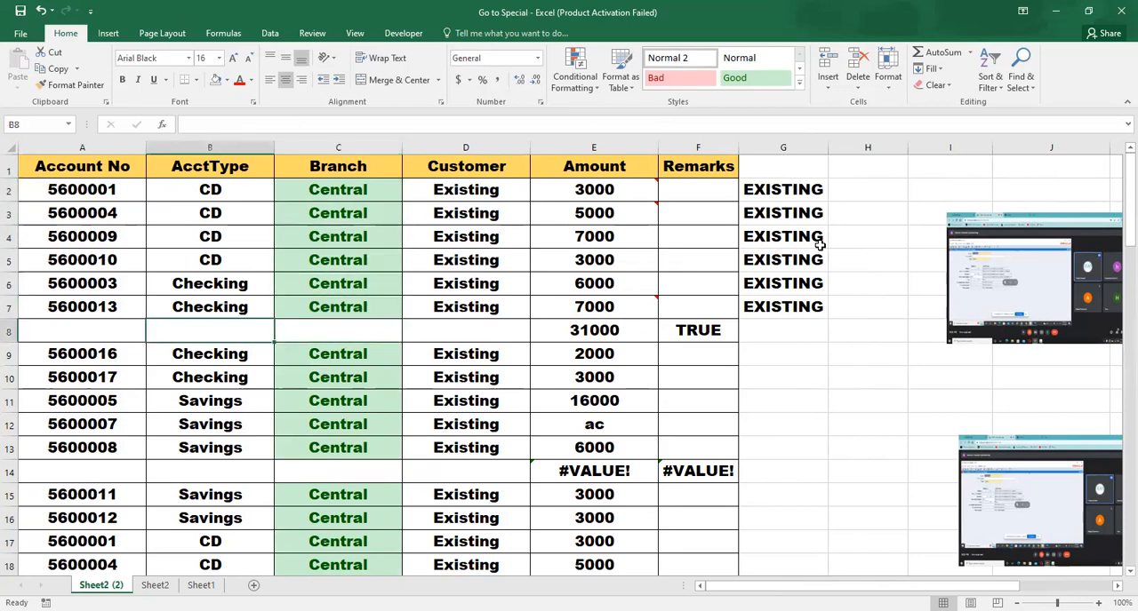
{"action": "key", "text": "Left"}
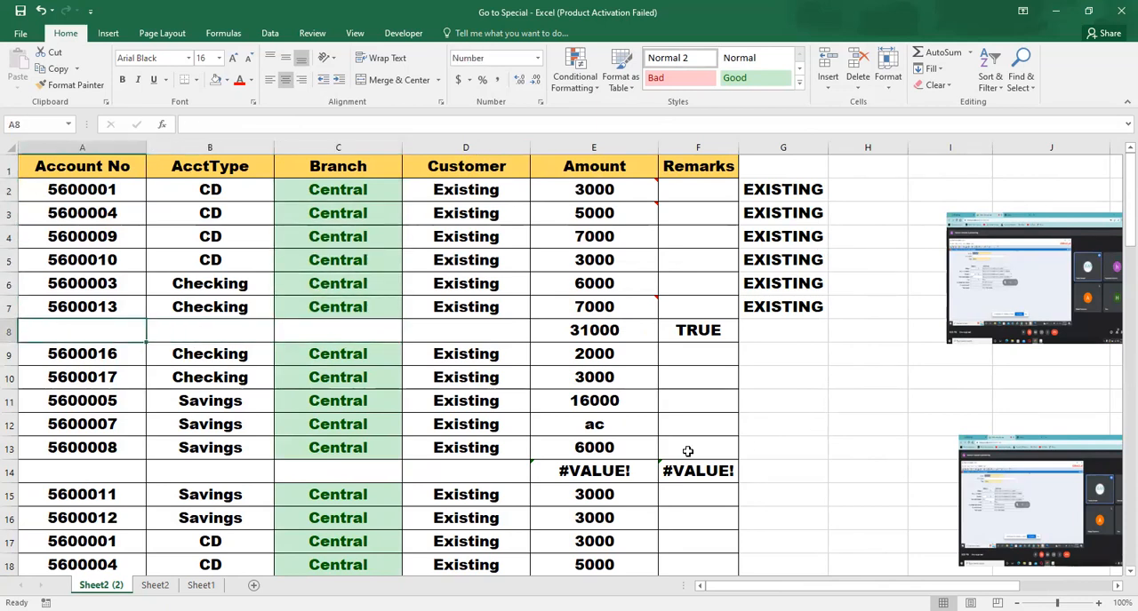
Select the contiguous data region around cell B8 on Sheet2 and check how far down it extends
{"action": "left_click", "coordinate": [164, 585]}
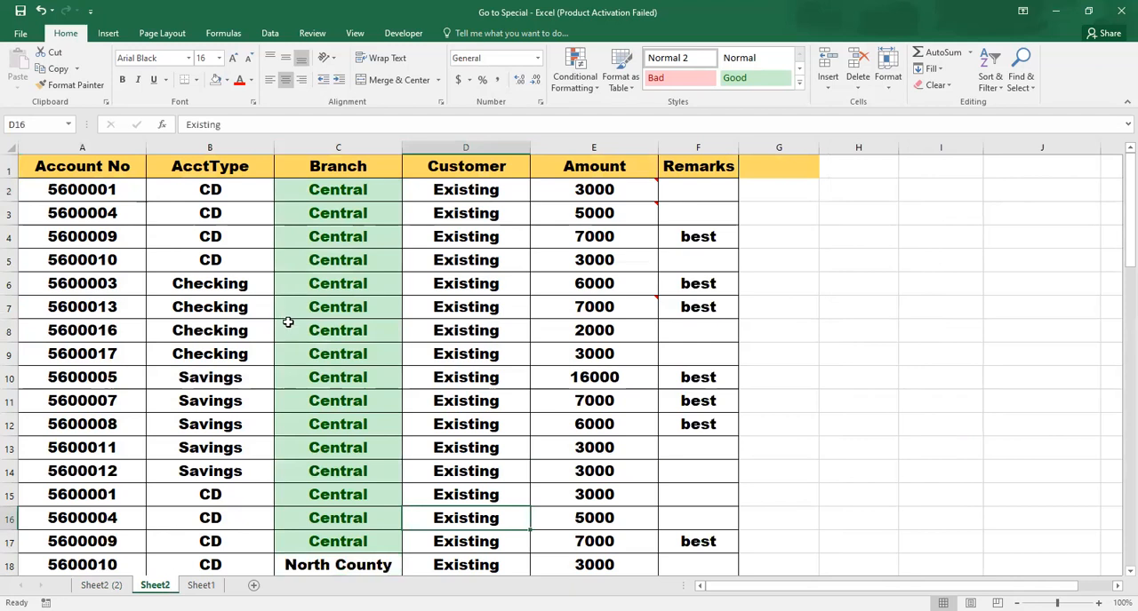
{"action": "left_click", "coordinate": [234, 324]}
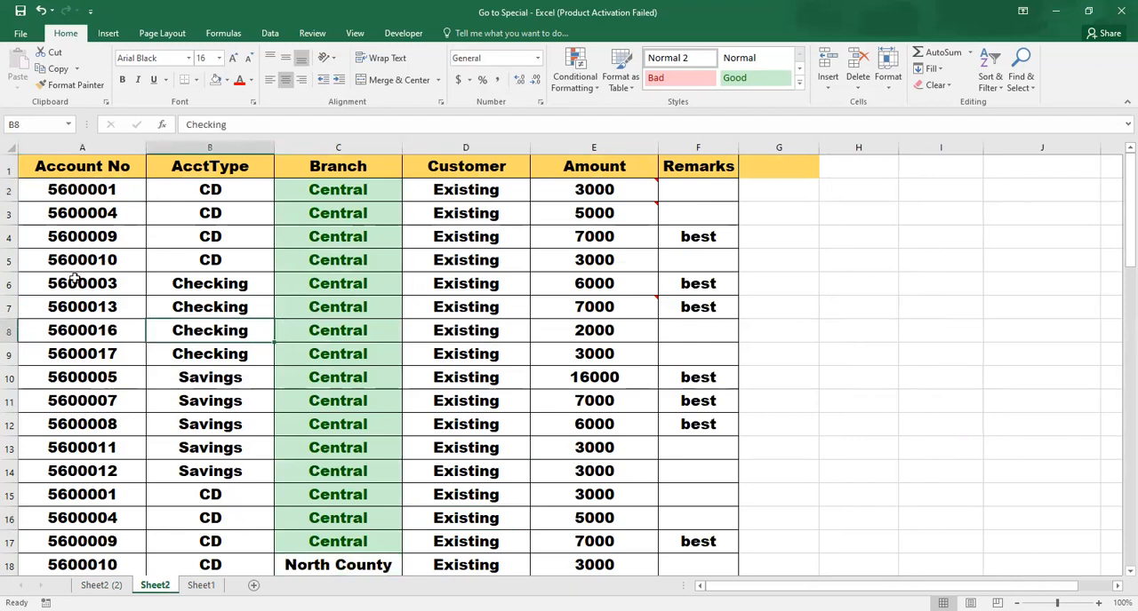
{"action": "key", "text": "ctrl+a"}
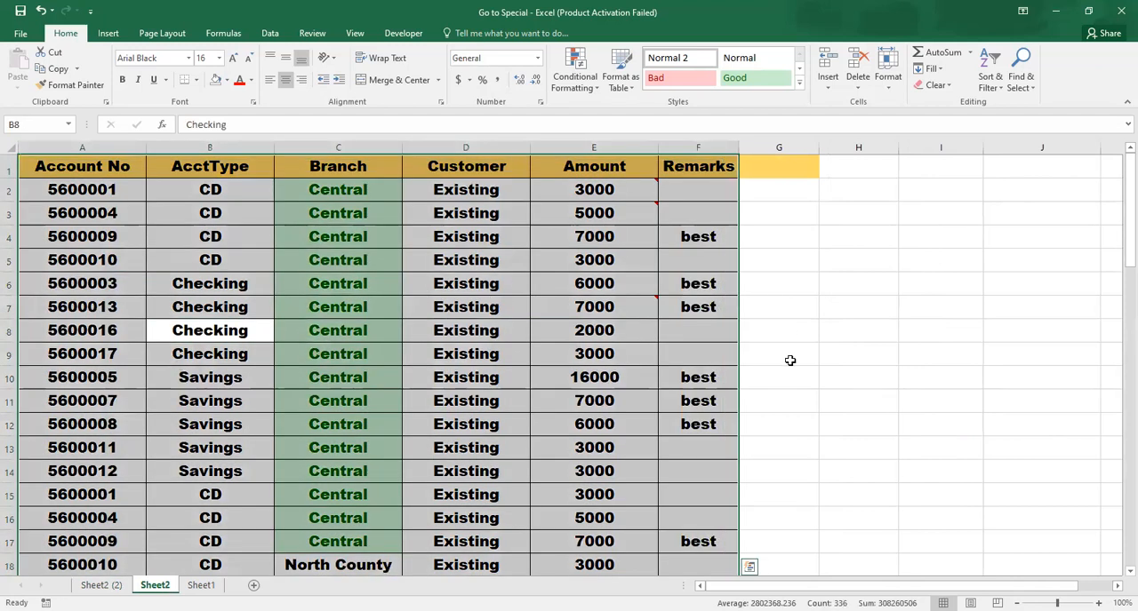
{"action": "left_click_drag", "start_coordinate": [1125, 229], "coordinate": [1114, 477]}
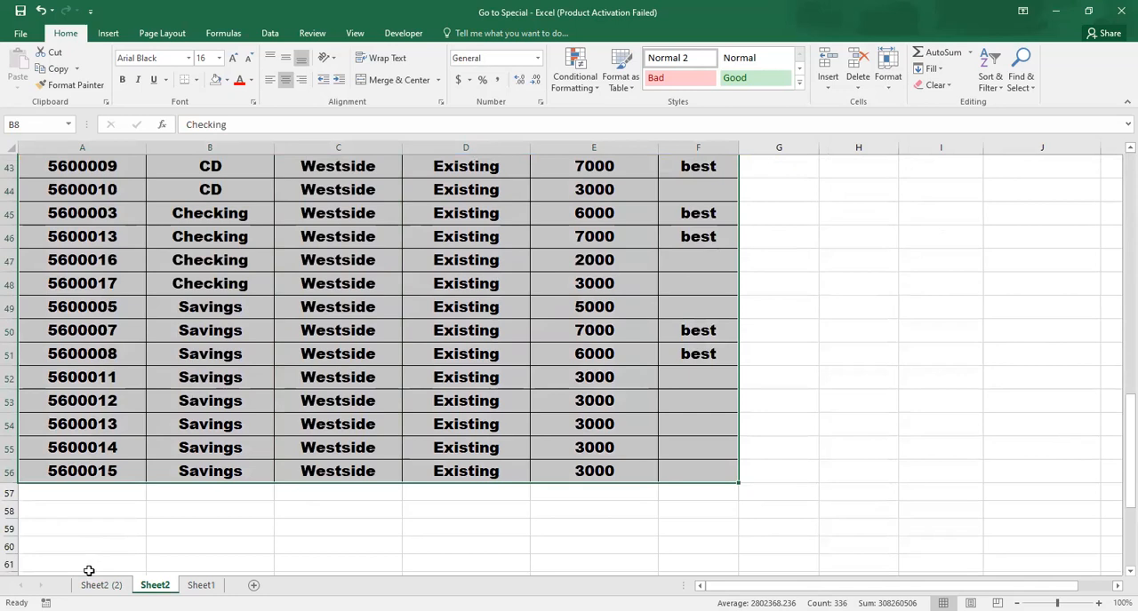
{"action": "left_click", "coordinate": [100, 584]}
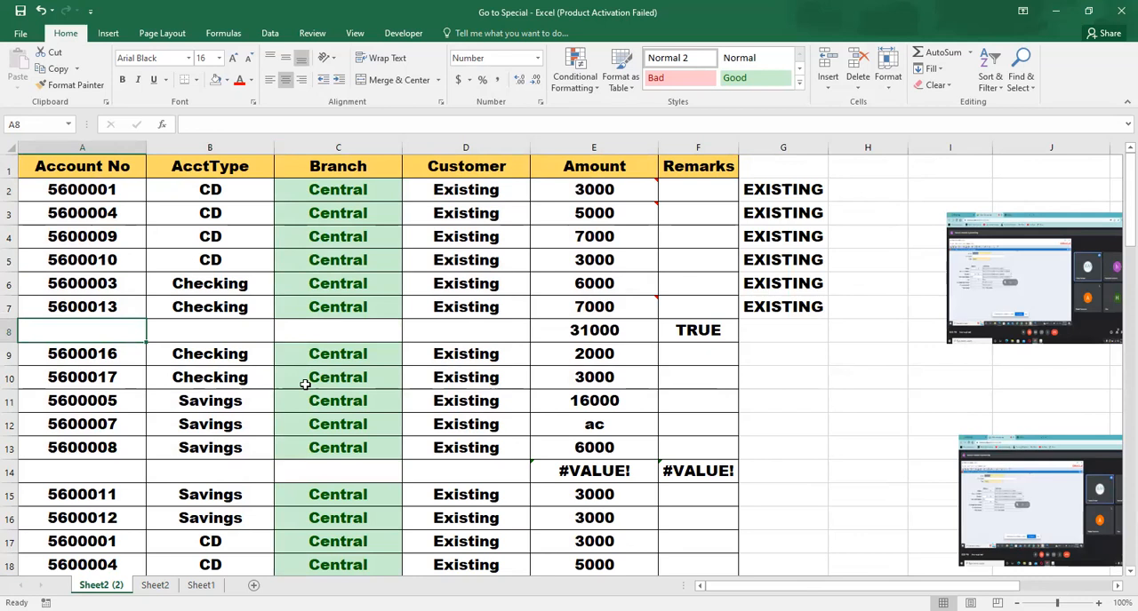
Select the current region around cell A3 on Sheet2 using Go To Special, and clear the selection by returning to A1
{"action": "left_click", "coordinate": [155, 585]}
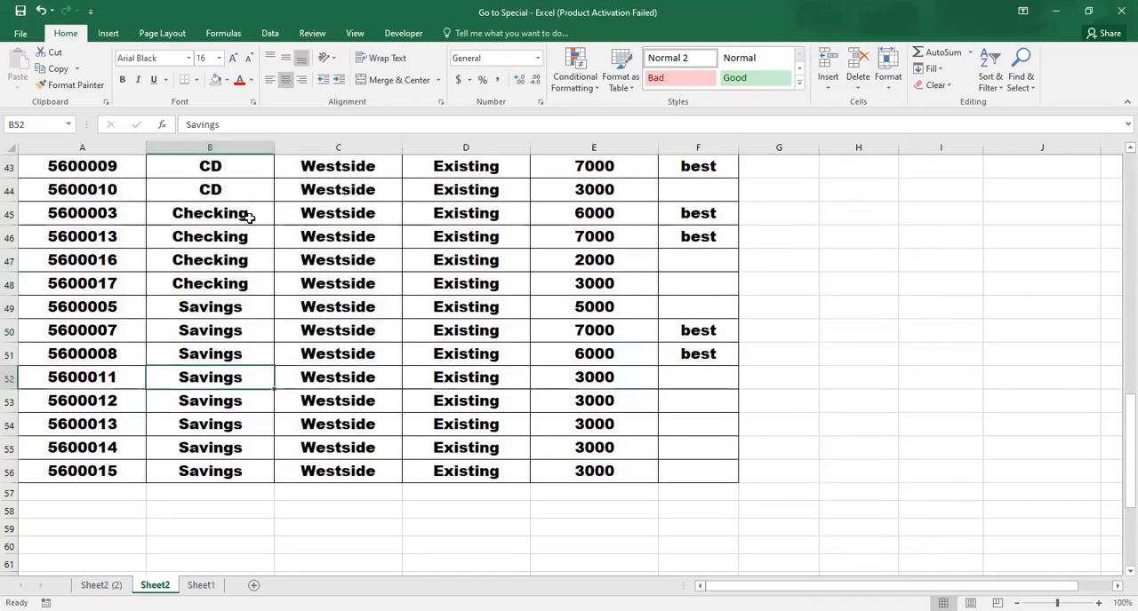
{"action": "left_click", "coordinate": [263, 186]}
{"action": "key", "text": "Page_Down"}
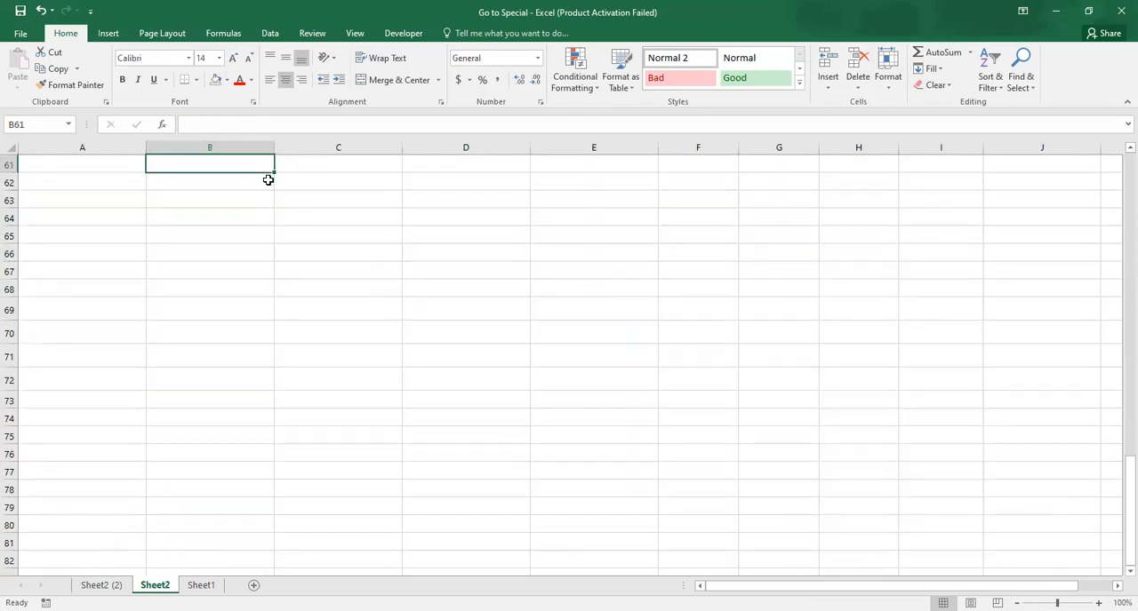
{"action": "key", "text": "ctrl+Up"}
{"action": "key", "text": "ctrl+Up"}
{"action": "key", "text": "Down"}
{"action": "key", "text": "Down"}
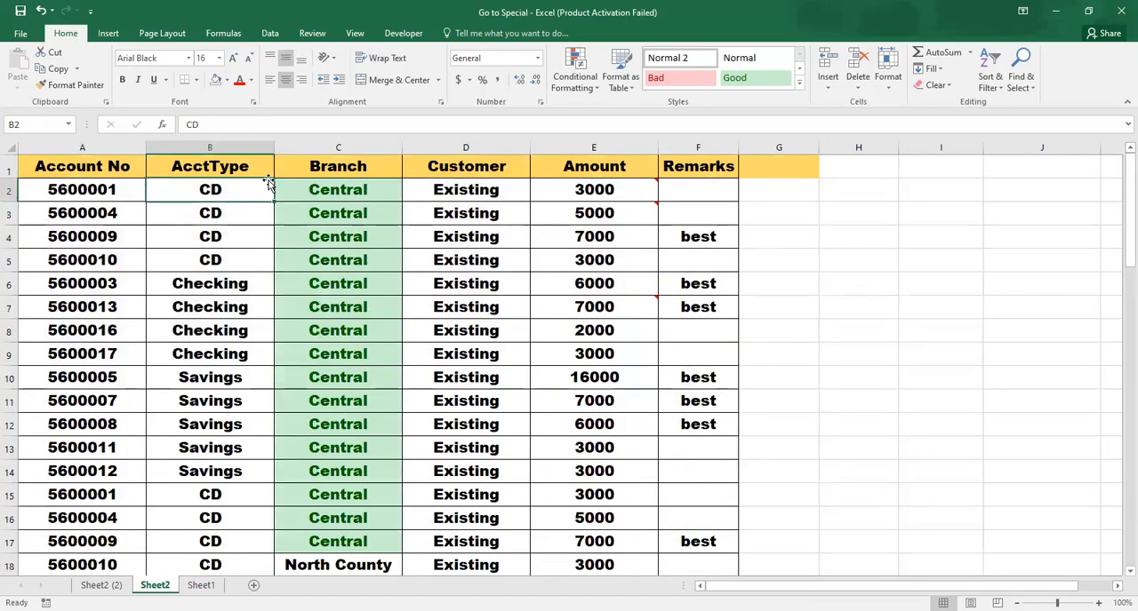
{"action": "key", "text": "Left"}
{"action": "key", "text": "F5"}
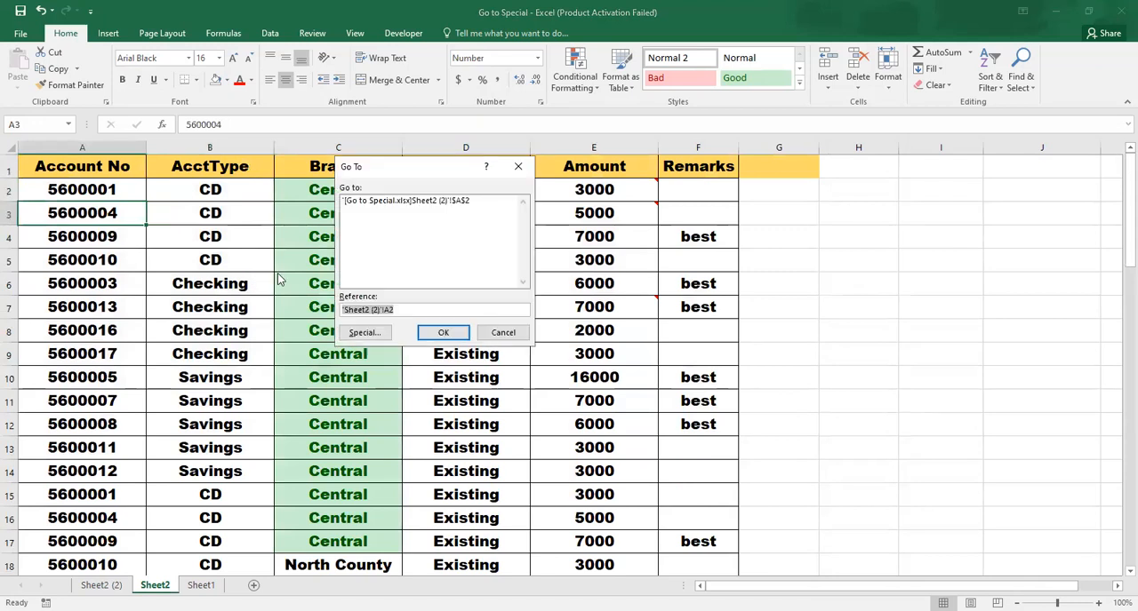
{"action": "left_click", "coordinate": [370, 329]}
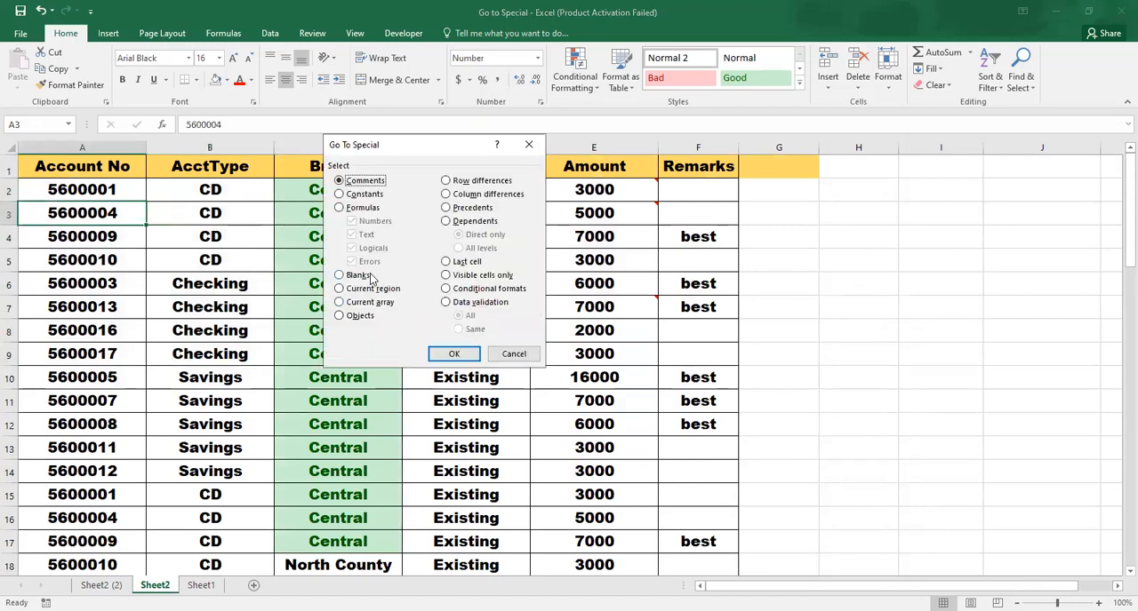
{"action": "left_click", "coordinate": [367, 292]}
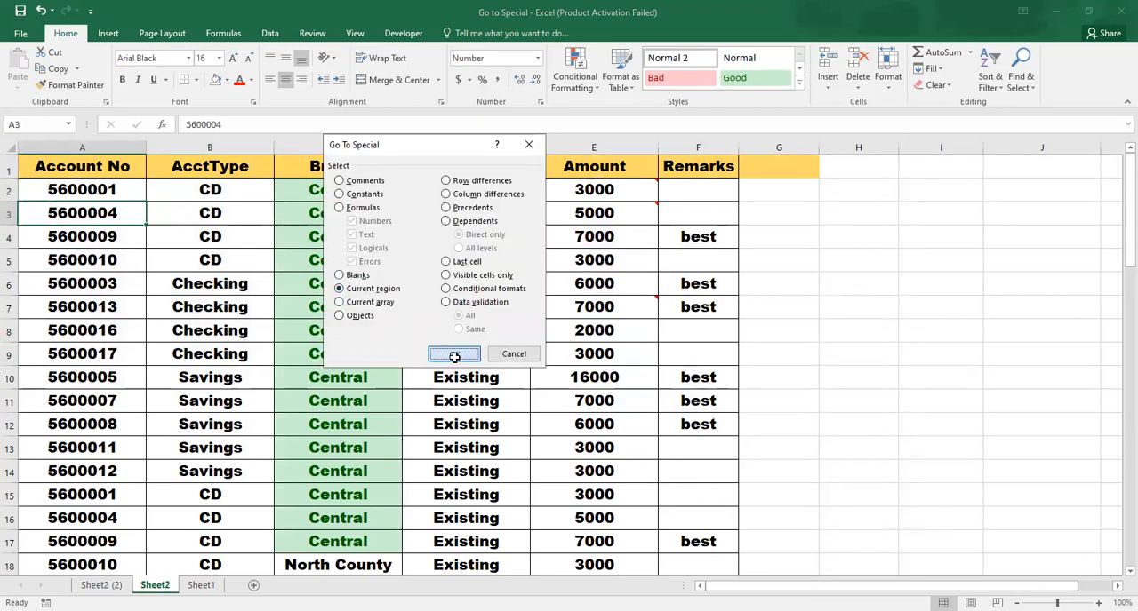
{"action": "left_click", "coordinate": [454, 354]}
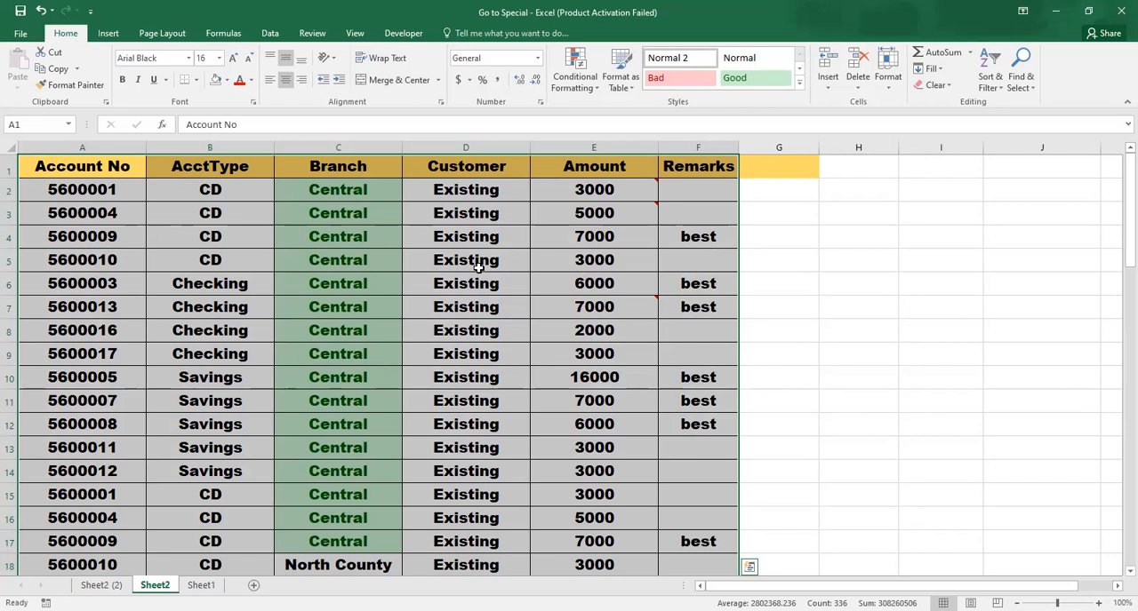
{"action": "key", "text": "ctrl+Home"}
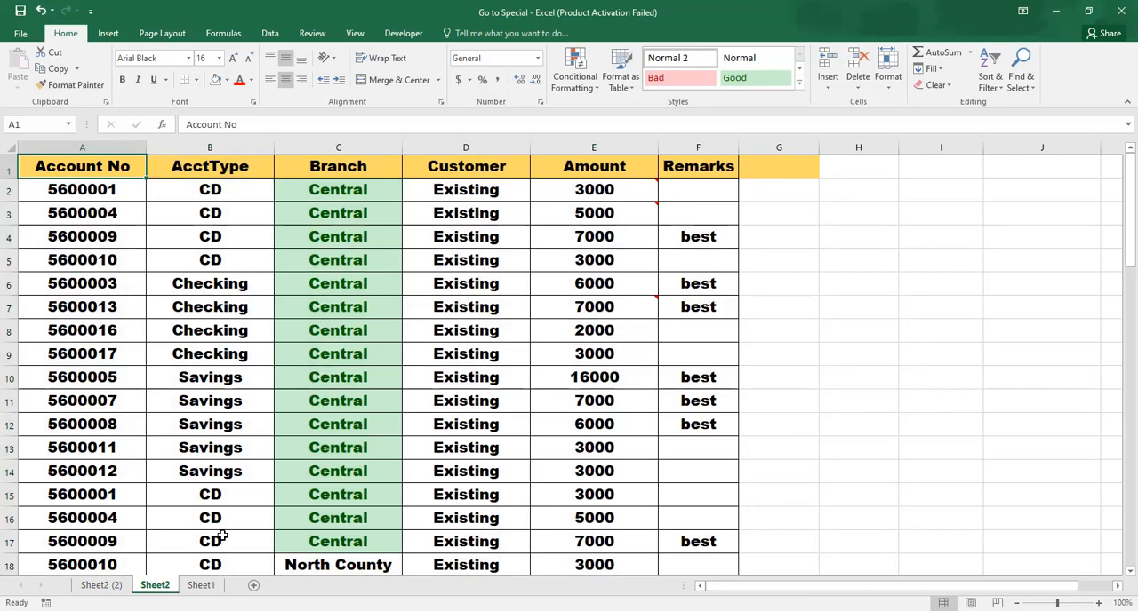
Review the Go To Special options from cell B13 on Sheet2 (2) without applying any
{"action": "left_click", "coordinate": [114, 584]}
{"action": "left_click", "coordinate": [240, 444]}
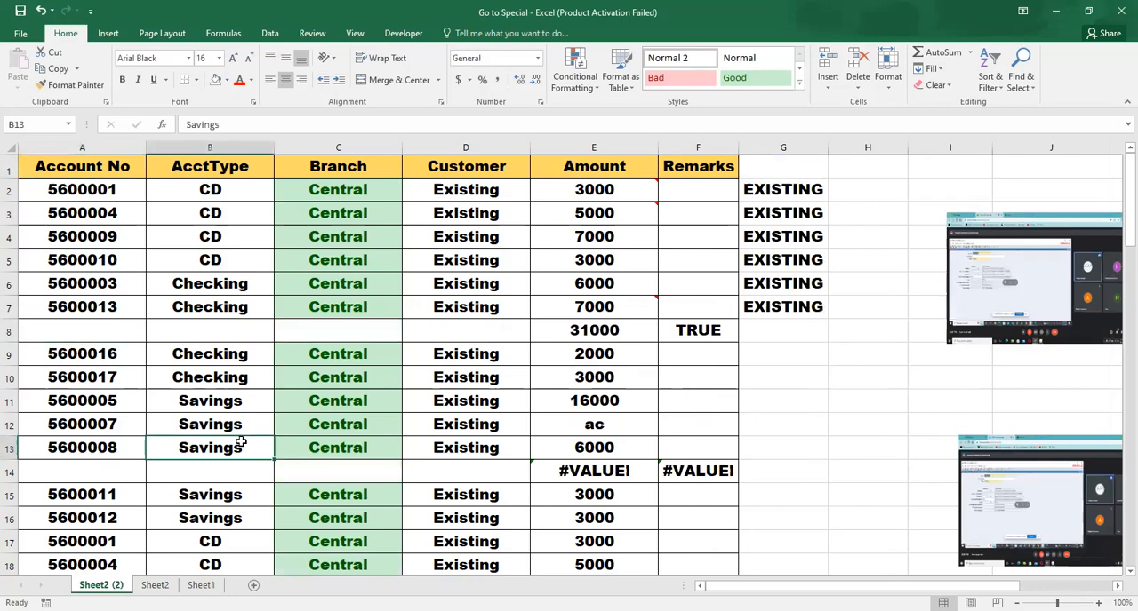
{"action": "key", "text": "ctrl+g"}
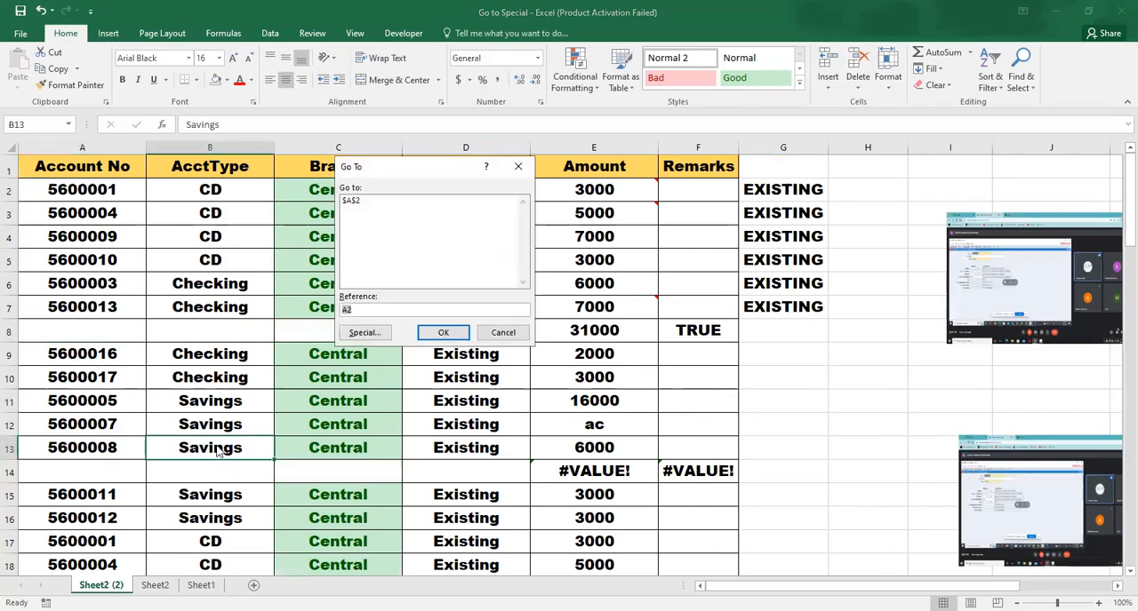
{"action": "left_click", "coordinate": [364, 334]}
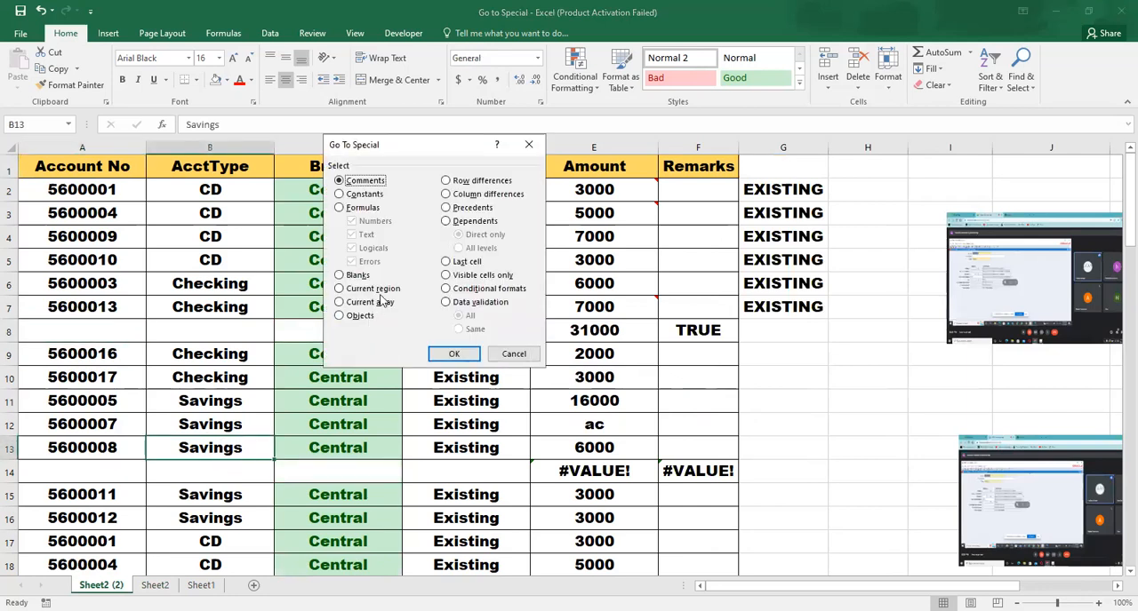
{"action": "left_click", "coordinate": [510, 357]}
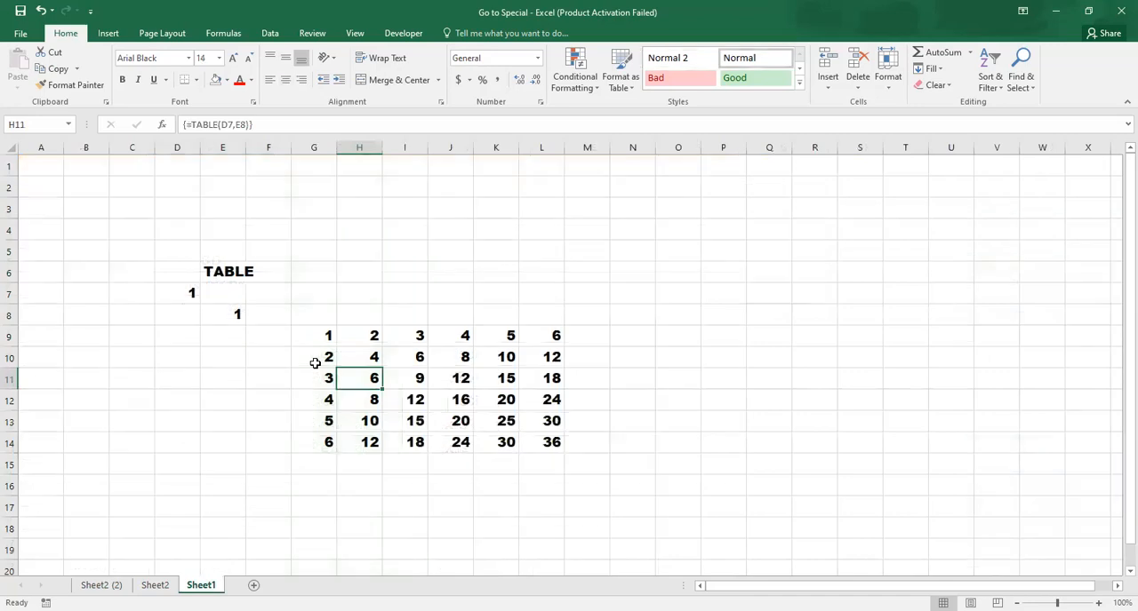
Show the What-If Analysis commands on Sheet1 and inspect the contents of cell H9 in the multiplication table
{"action": "left_click", "coordinate": [266, 36]}
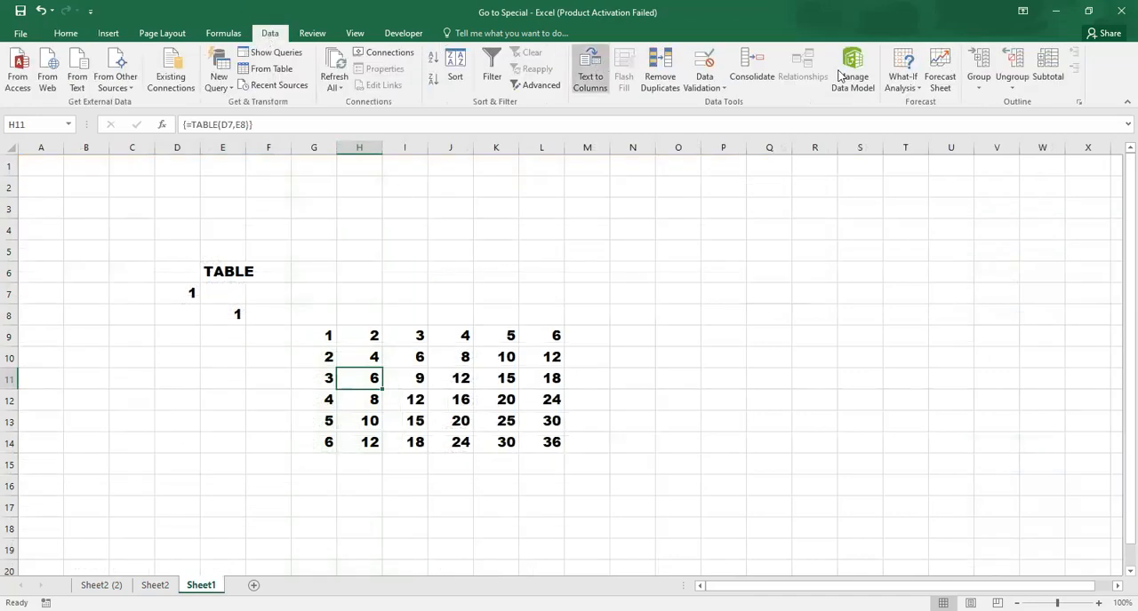
{"action": "left_click", "coordinate": [902, 81]}
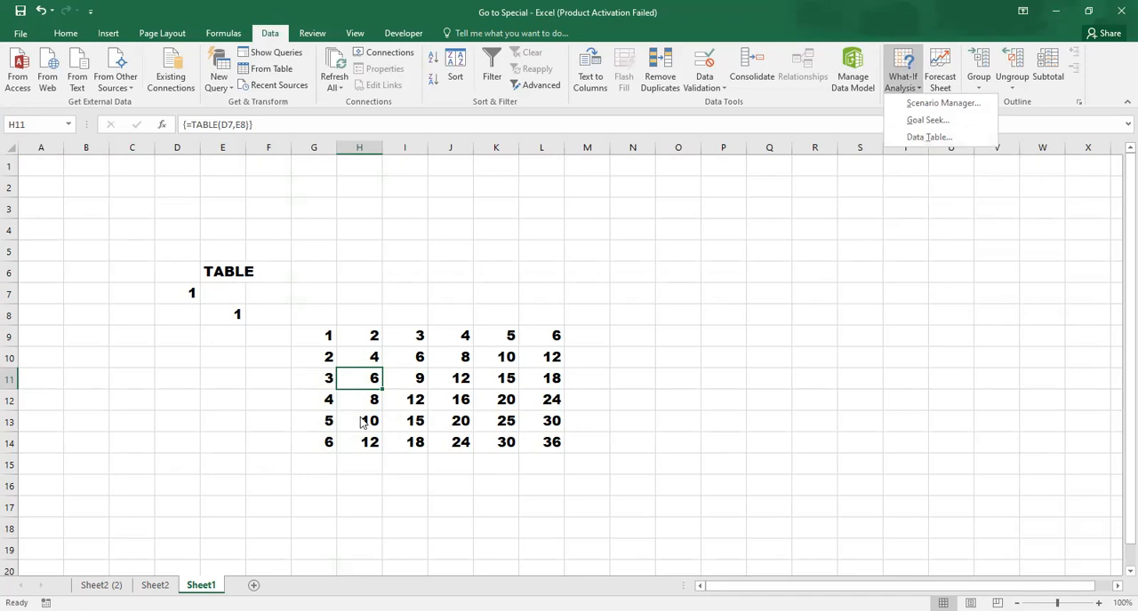
{"action": "left_click", "coordinate": [371, 312]}
{"action": "left_click", "coordinate": [347, 333]}
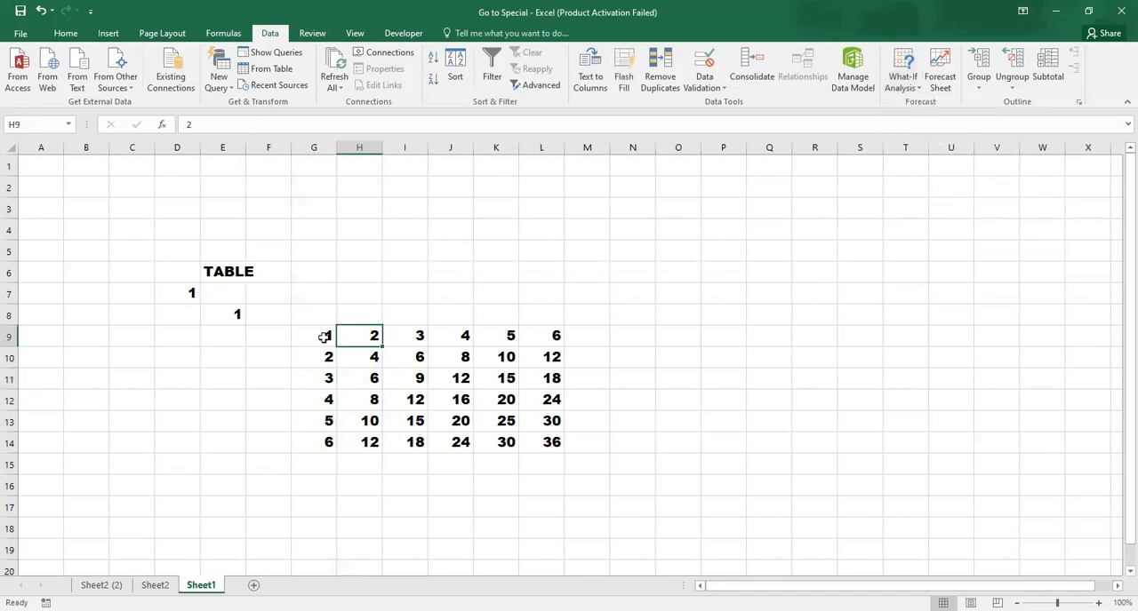
Try to select the current array from cell G9 using Go To Special
{"action": "left_click", "coordinate": [323, 338]}
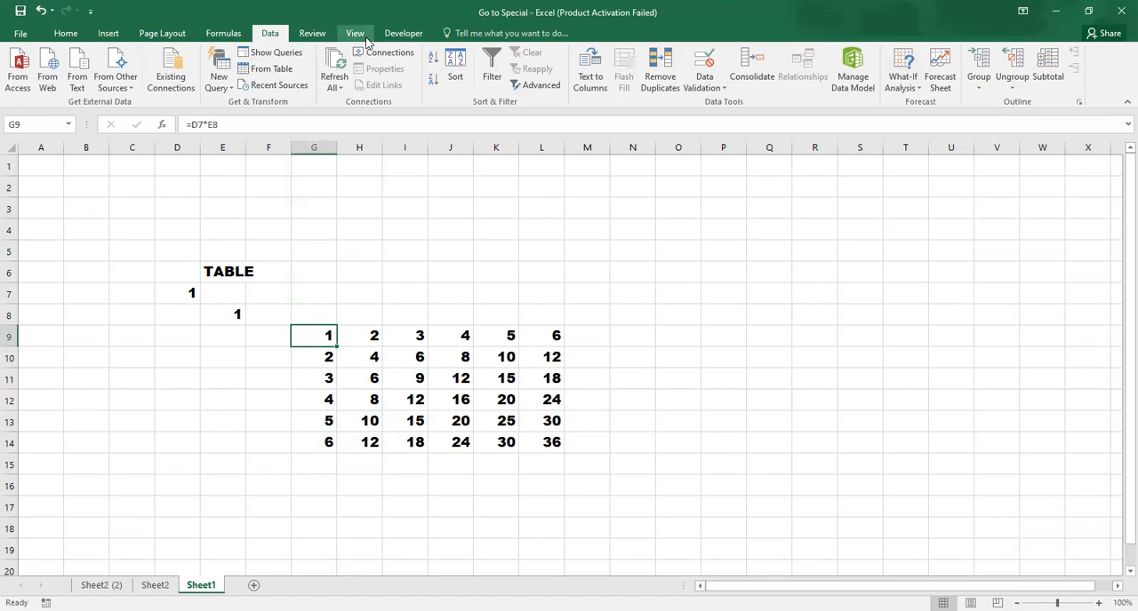
{"action": "key", "text": "F5"}
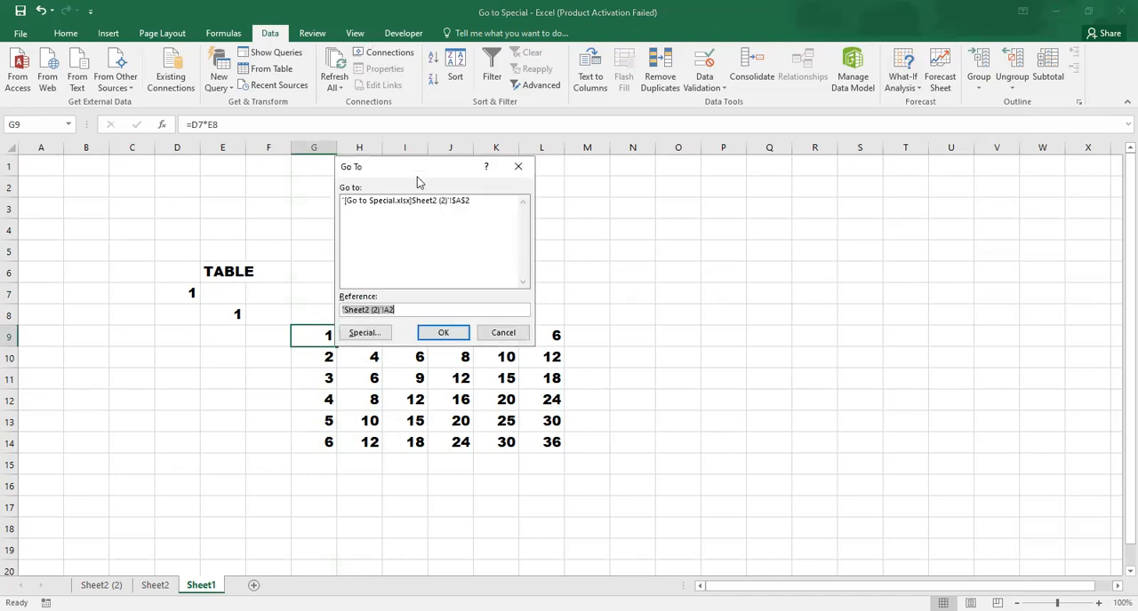
{"action": "left_click", "coordinate": [360, 331]}
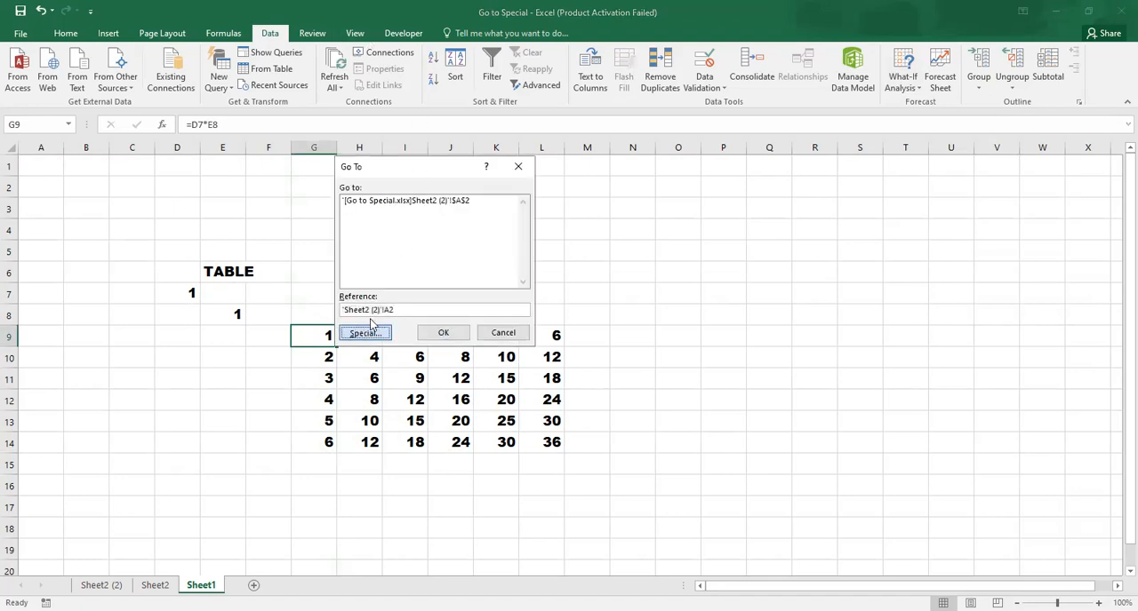
{"action": "left_click", "coordinate": [353, 302]}
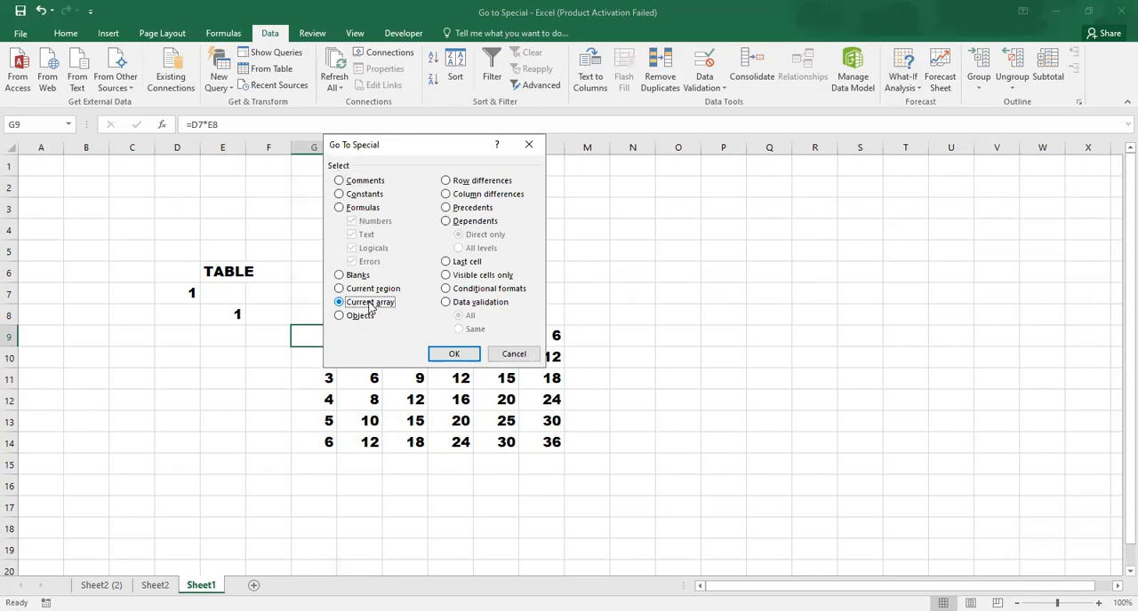
{"action": "left_click", "coordinate": [454, 355]}
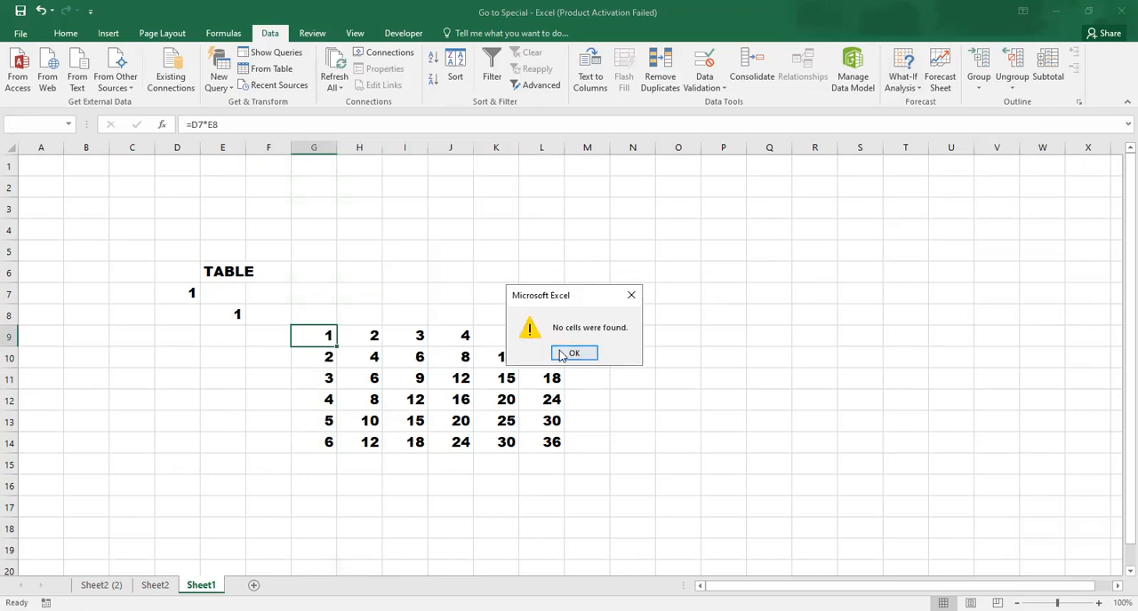
{"action": "left_click", "coordinate": [560, 352]}
Select the current array containing cell H12 using Go To Special
{"action": "left_click", "coordinate": [368, 400]}
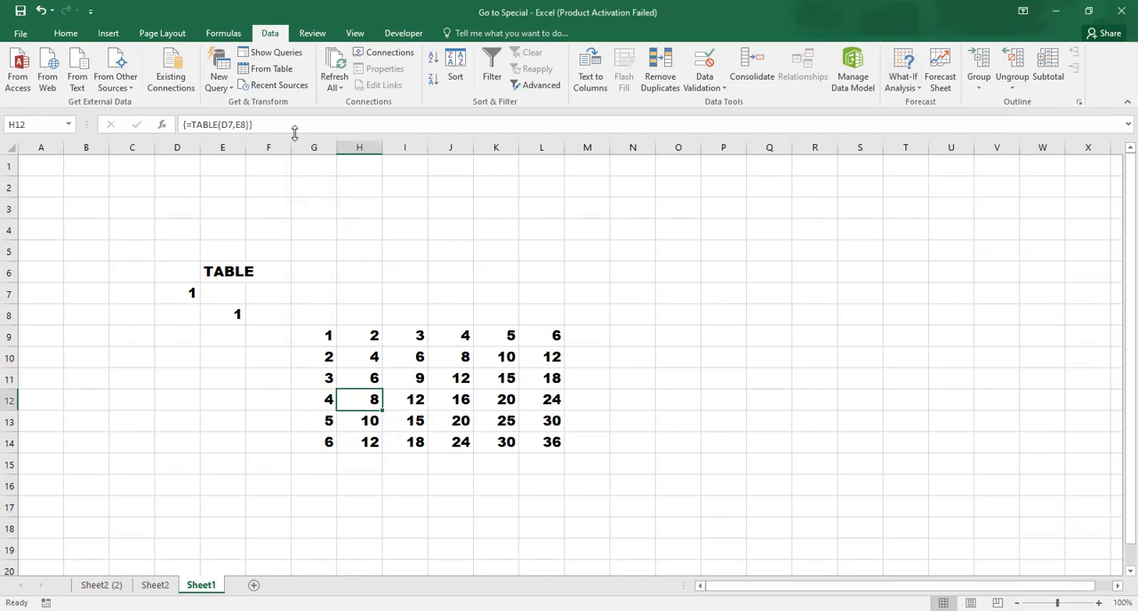
{"action": "key", "text": "ctrl+g"}
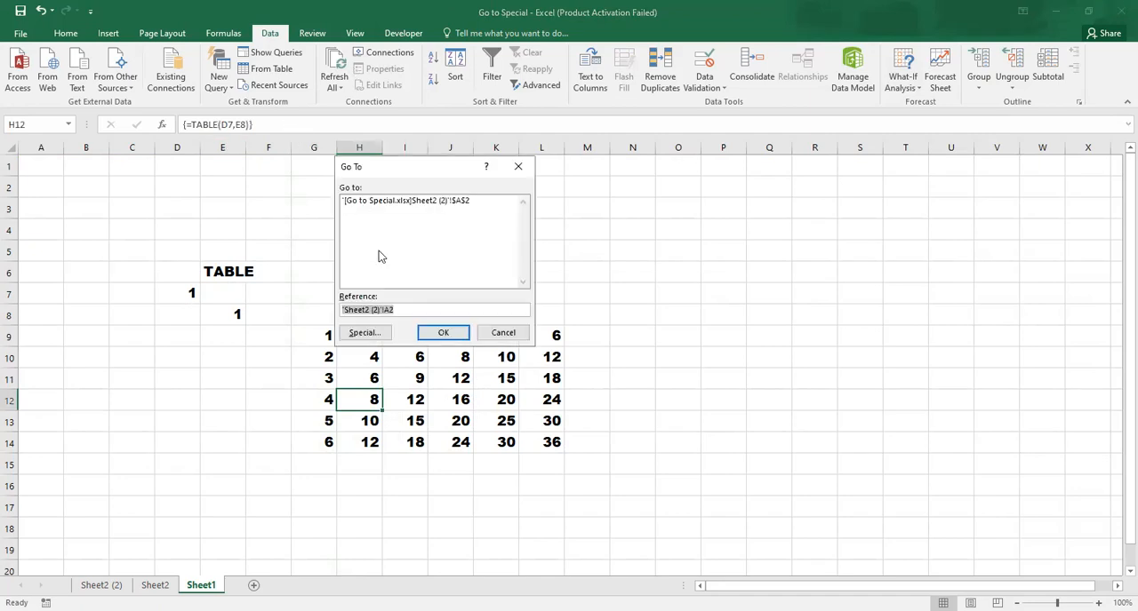
{"action": "left_click", "coordinate": [365, 332]}
{"action": "left_click", "coordinate": [363, 303]}
{"action": "left_click", "coordinate": [436, 355]}
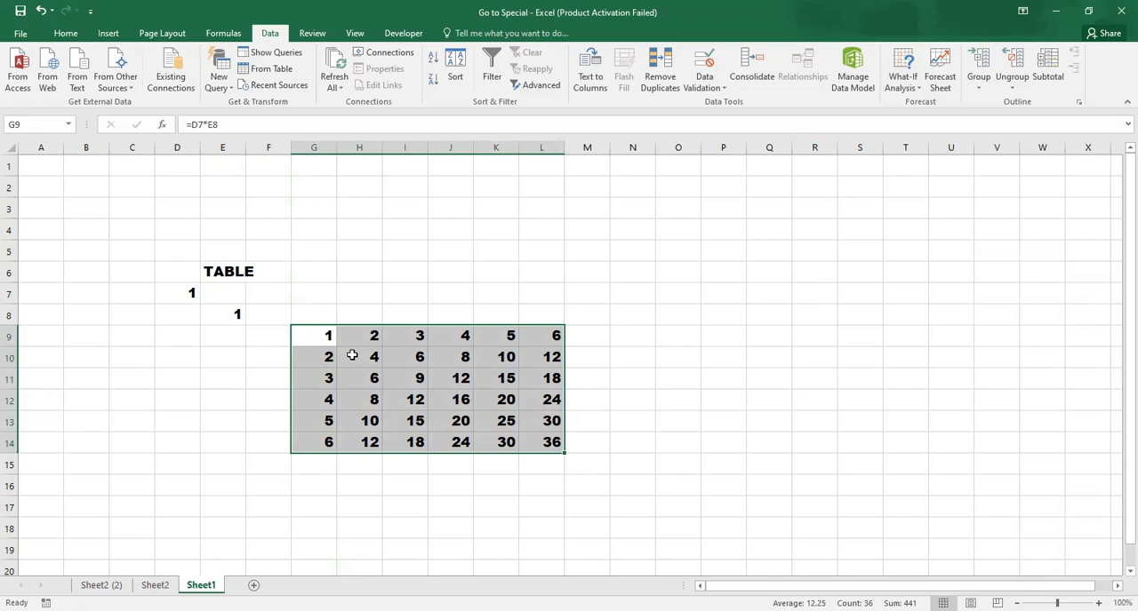
Review the Go To Special options over the multiplication table and go back to Sheet2 (2)
{"action": "key", "text": "ctrl+g"}
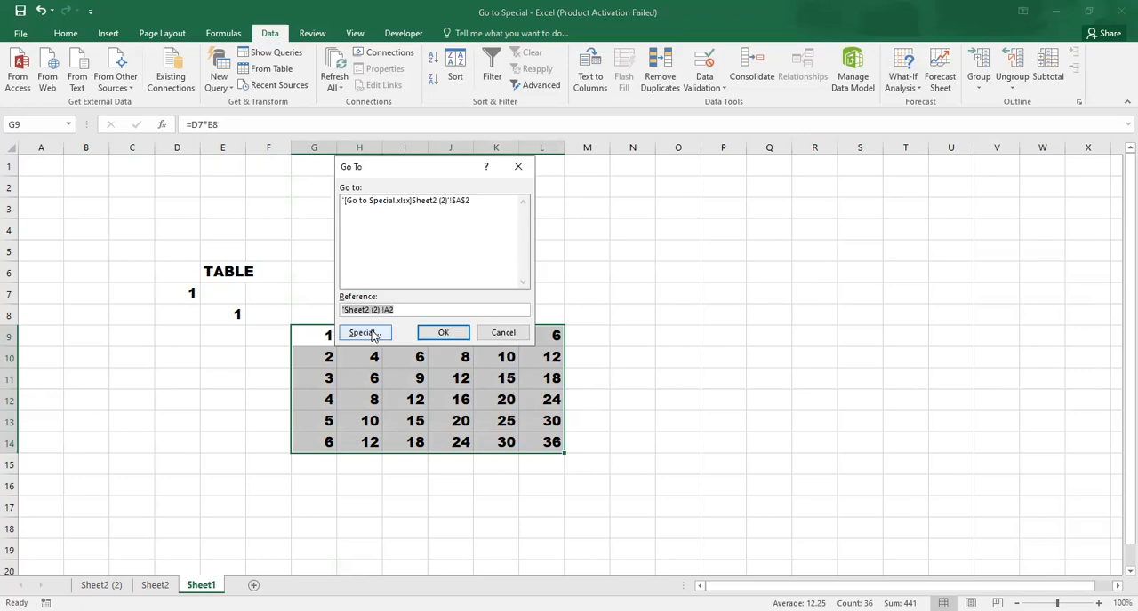
{"action": "left_click", "coordinate": [375, 334]}
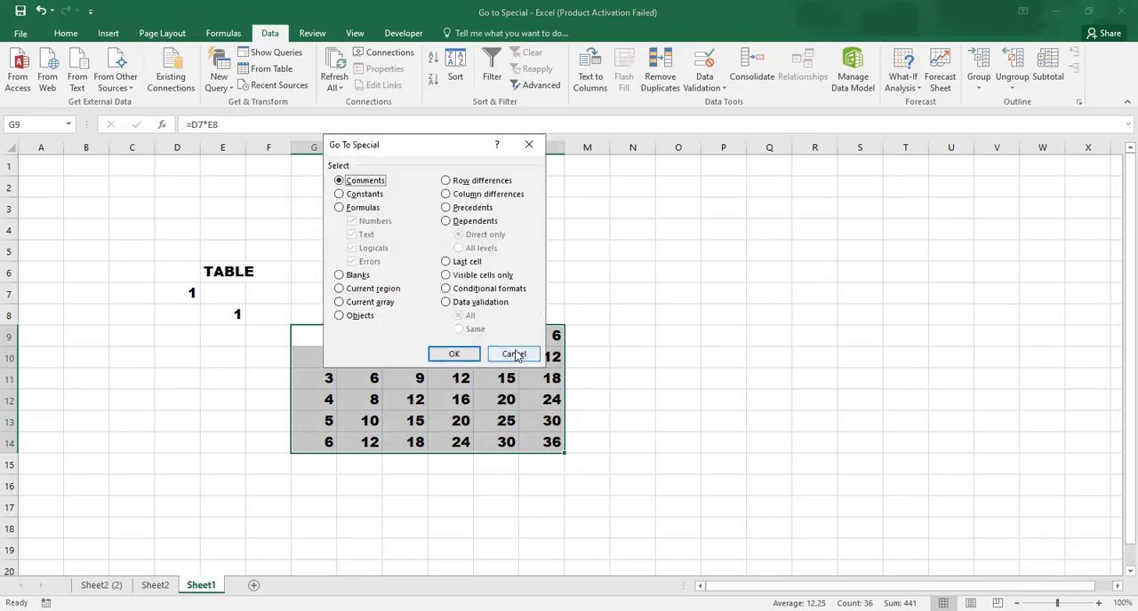
{"action": "left_click", "coordinate": [432, 356]}
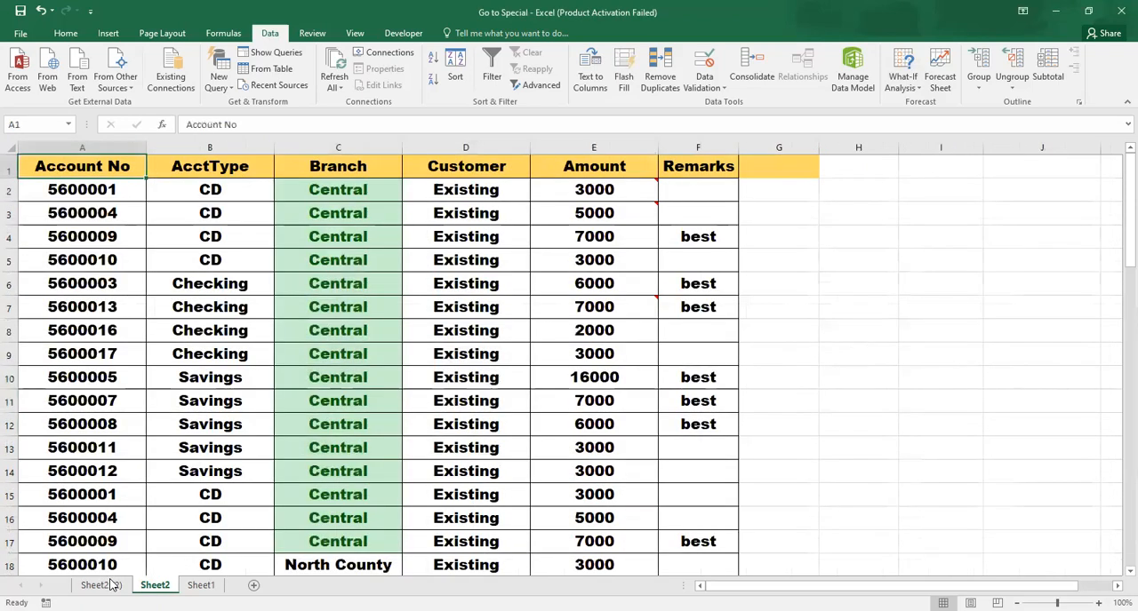
{"action": "left_click", "coordinate": [101, 584]}
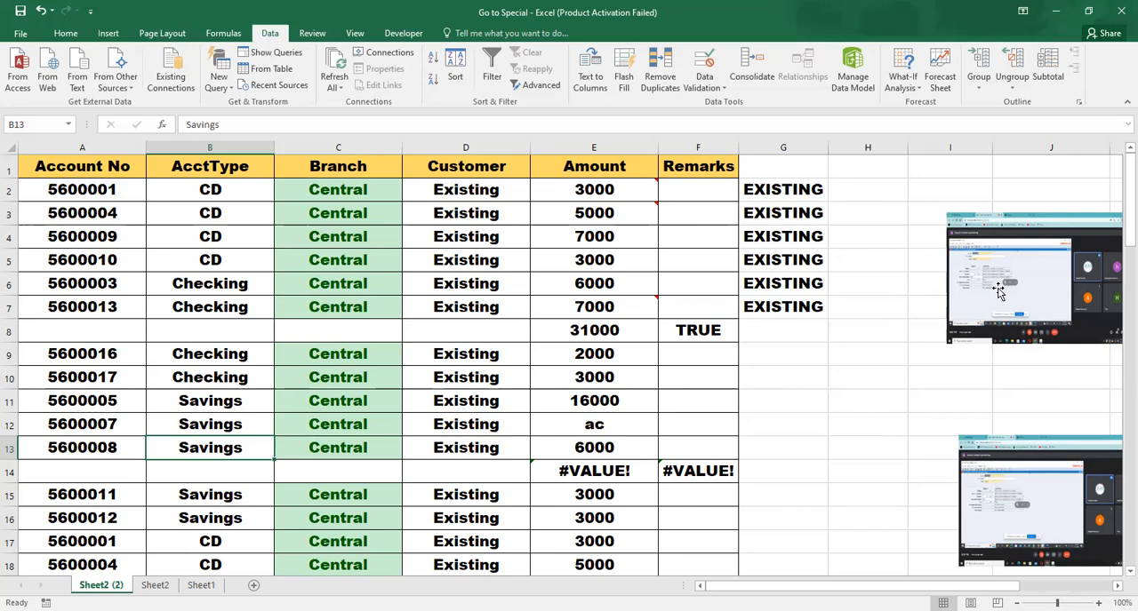
Select all objects on the sheet using Go To Special, delete the pictures, and undo the deletion
{"action": "key", "text": "ctrl+g"}
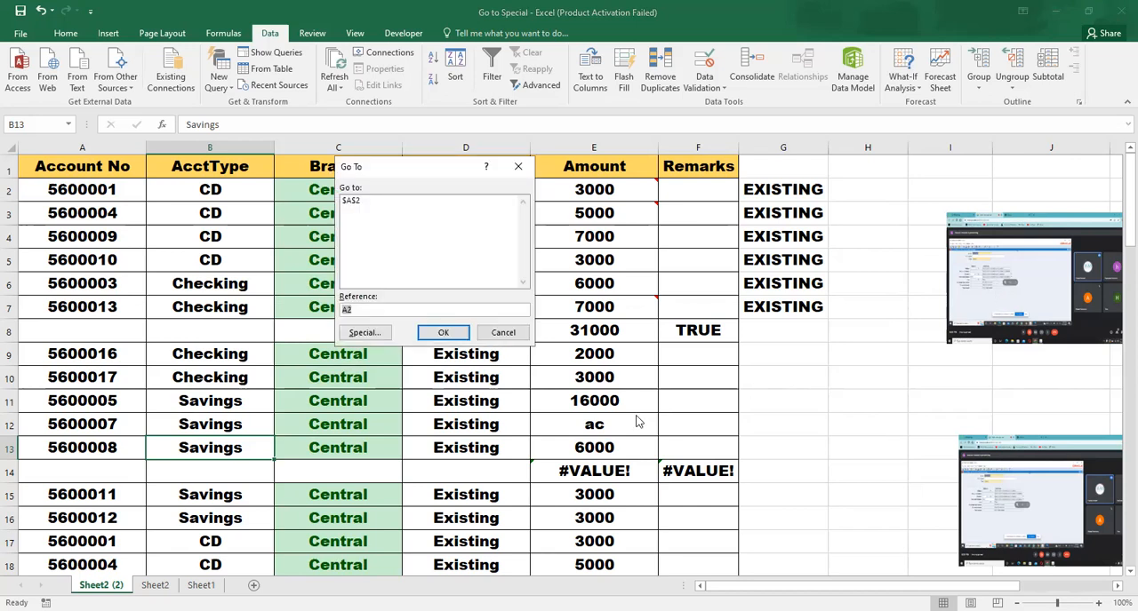
{"action": "left_click", "coordinate": [352, 334]}
{"action": "left_click", "coordinate": [468, 359]}
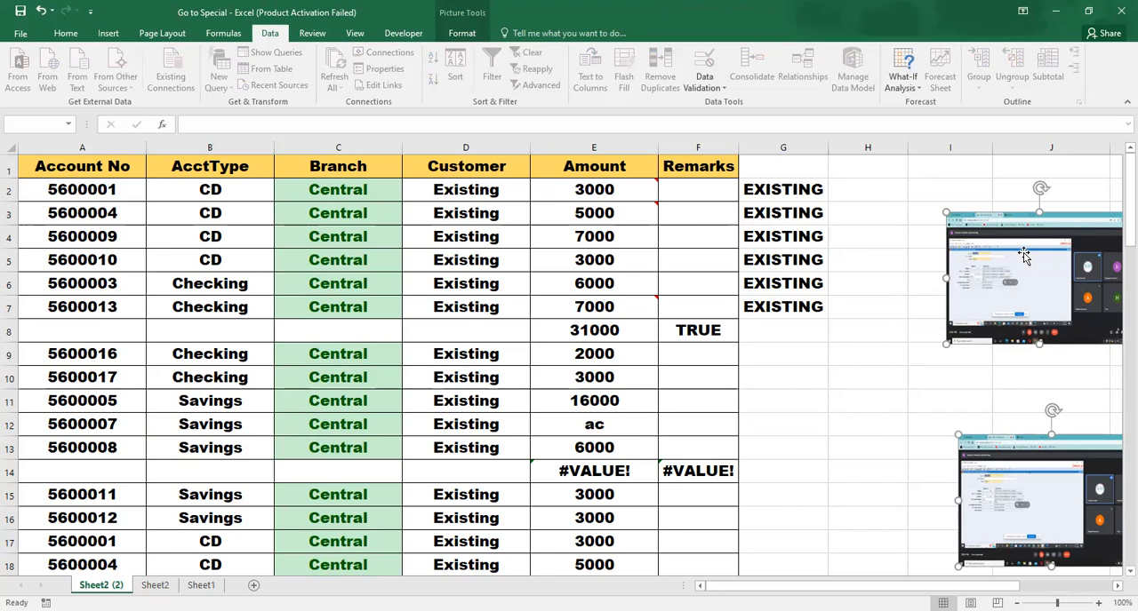
{"action": "key", "text": "Delete"}
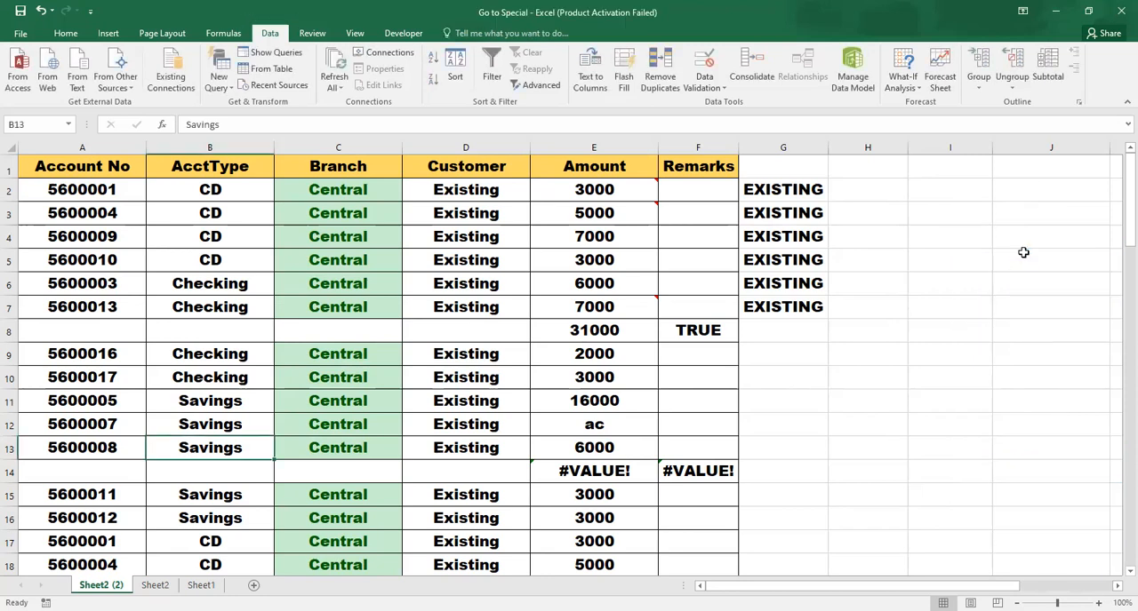
{"action": "key", "text": "ctrl+z"}
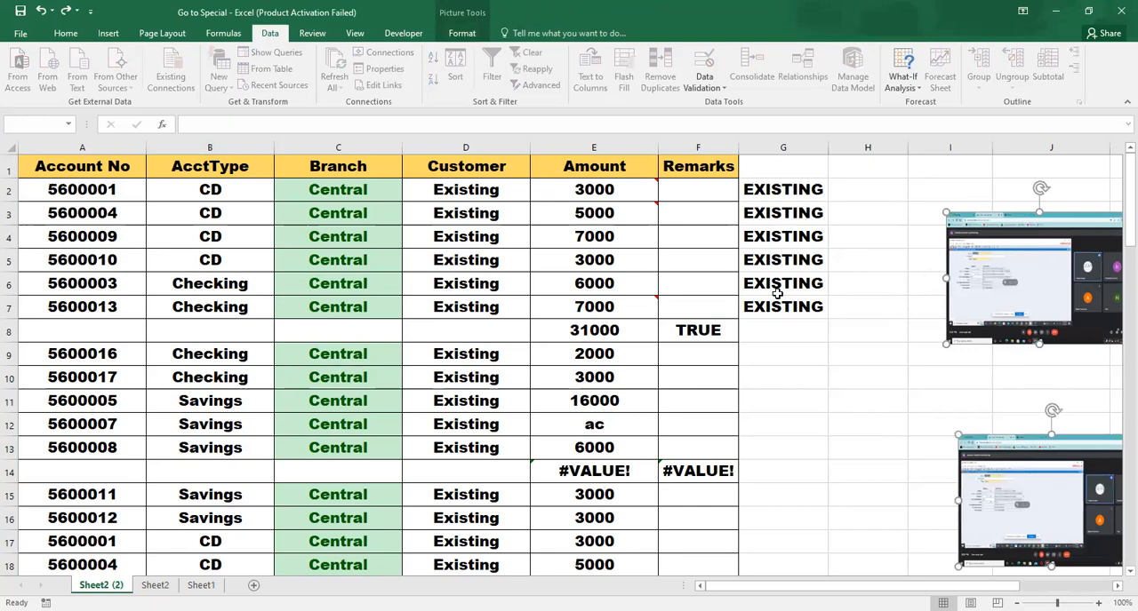
{"action": "left_click", "coordinate": [626, 311]}
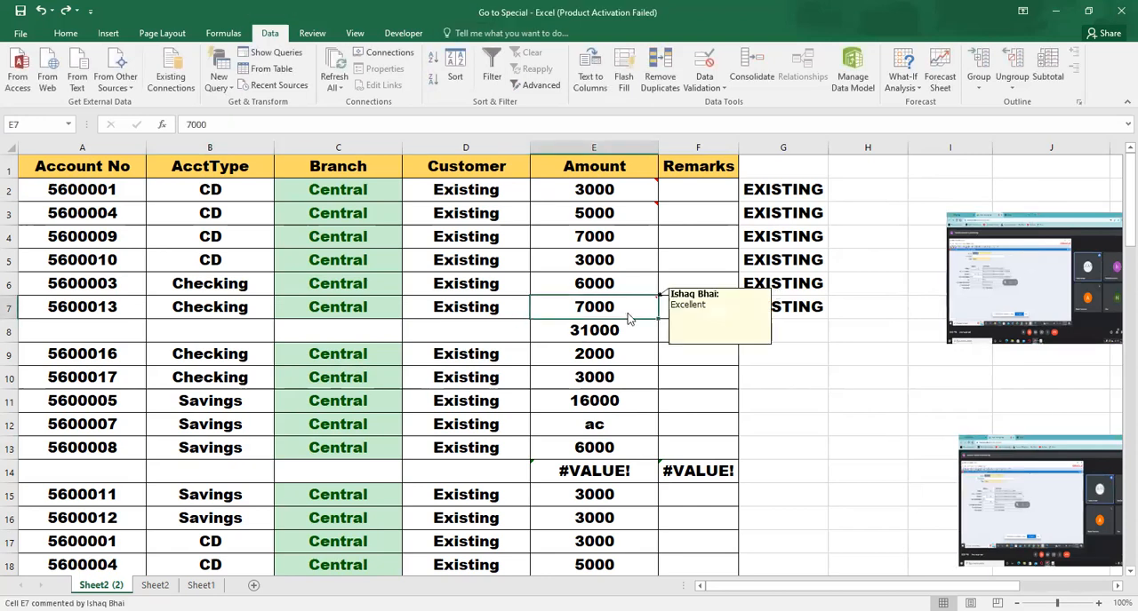
Review the Go To Special options from cell E7 and close them without making a selection
{"action": "key", "text": "ctrl+g"}
{"action": "left_click", "coordinate": [355, 332]}
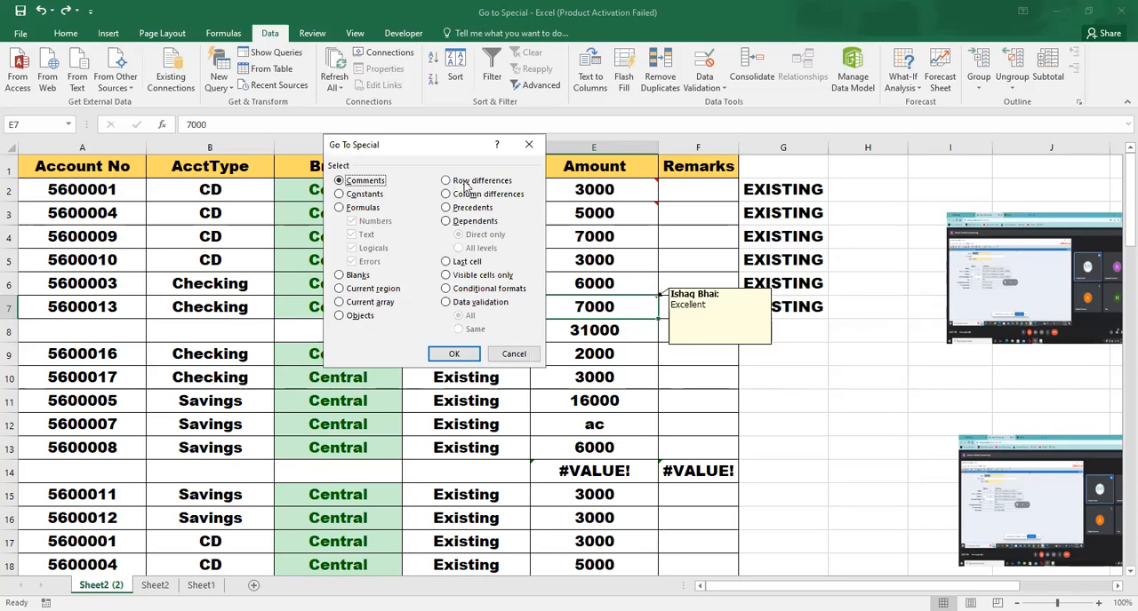
{"action": "left_click", "coordinate": [521, 354]}
Try to select row differences using Go To Special with only the blank cell C8 selected
{"action": "left_click", "coordinate": [373, 347]}
{"action": "left_click", "coordinate": [394, 321]}
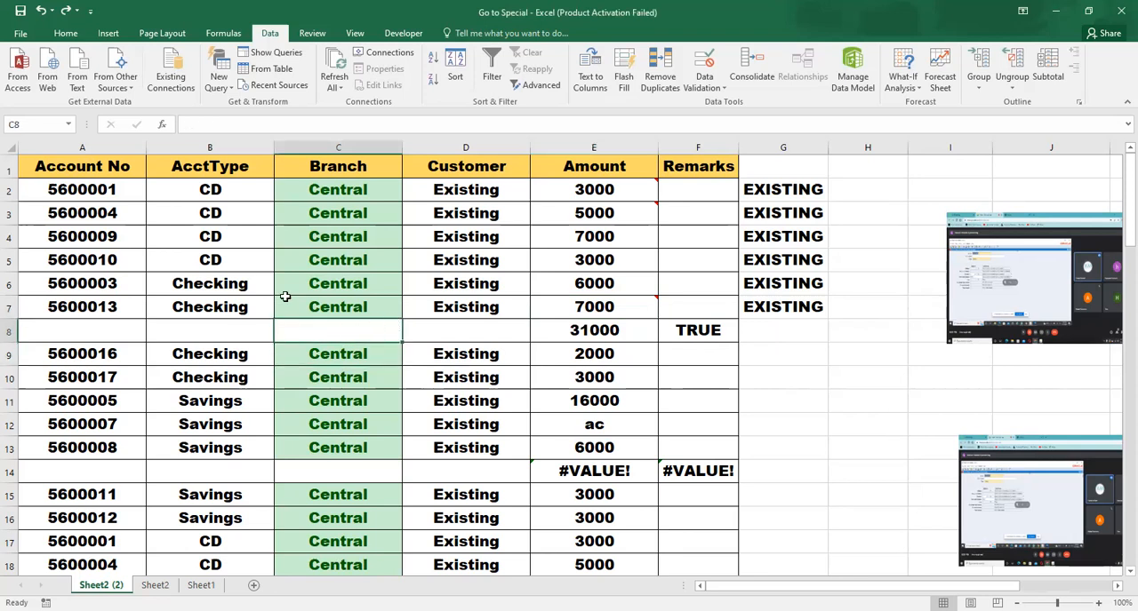
{"action": "key", "text": "F5"}
{"action": "left_click", "coordinate": [362, 333]}
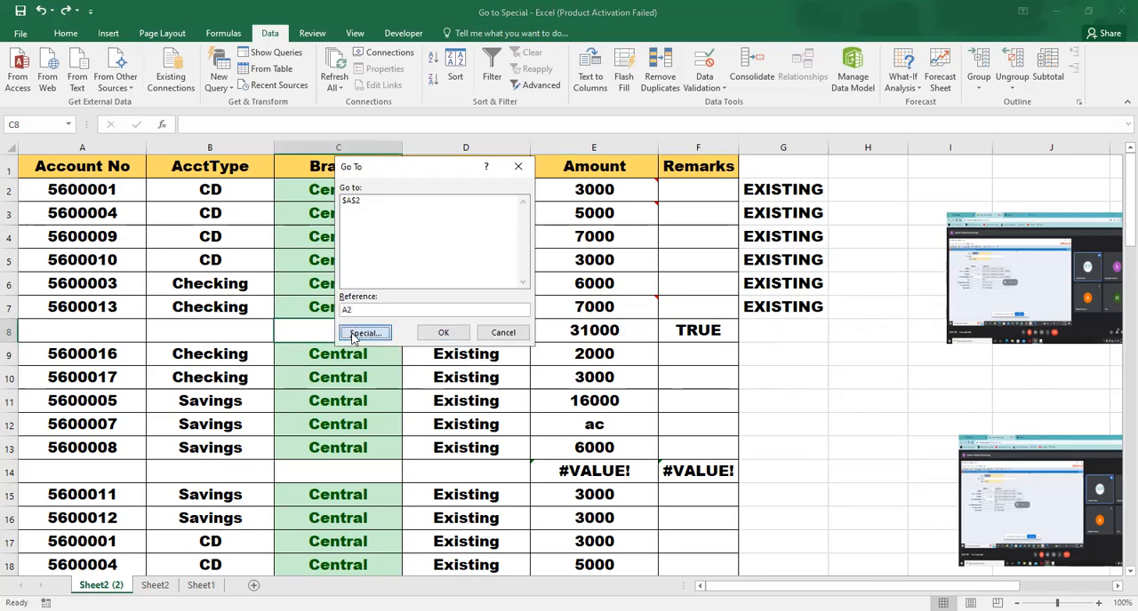
{"action": "left_click", "coordinate": [466, 182]}
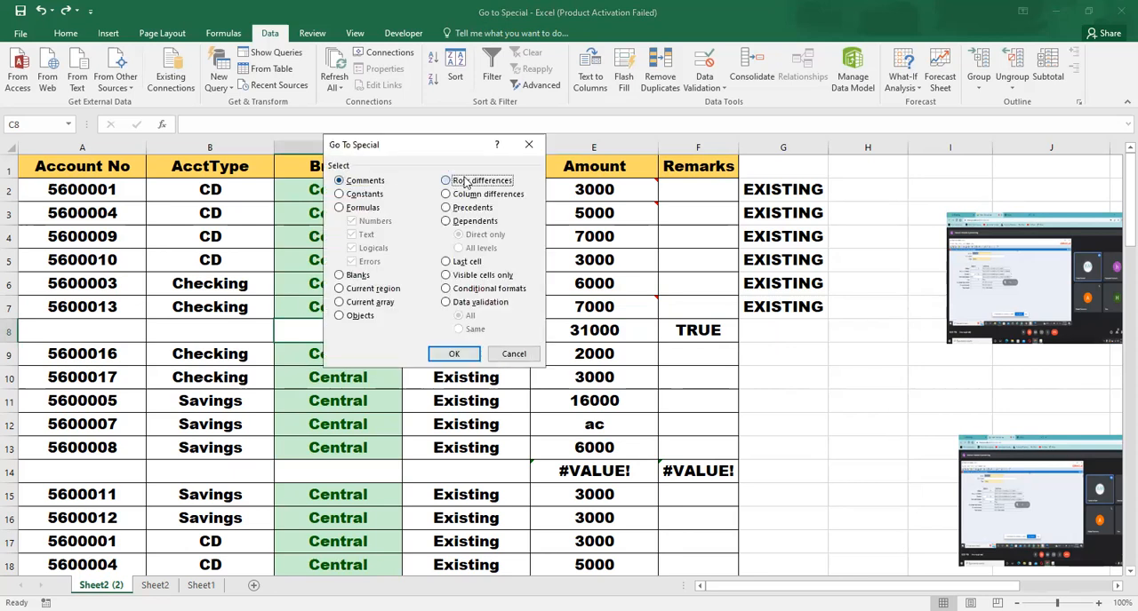
{"action": "left_click", "coordinate": [449, 355]}
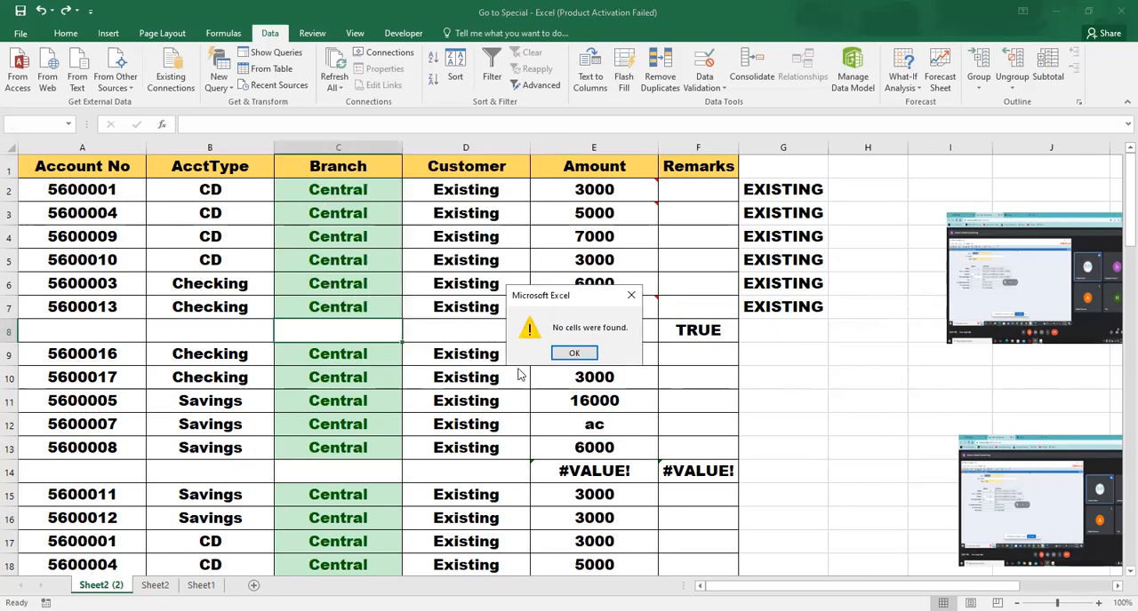
{"action": "left_click", "coordinate": [574, 354]}
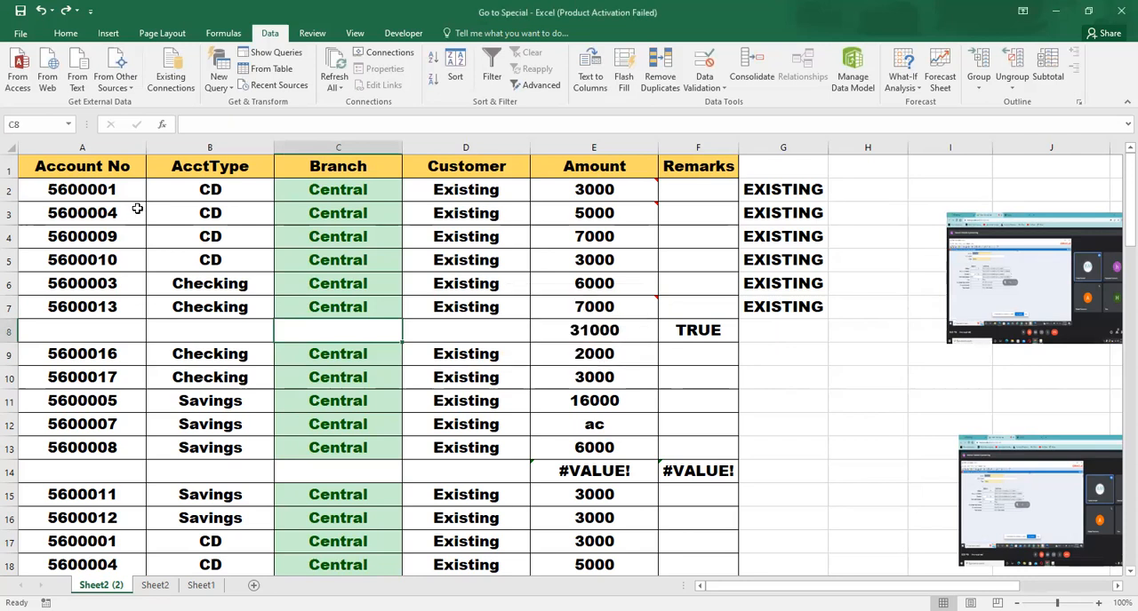
Select the row differences within the data range A2:F60 using Go To Special
{"action": "left_click", "coordinate": [55, 193]}
{"action": "key", "text": "shift+Right"}
{"action": "key", "text": "shift+Right"}
{"action": "key", "text": "shift+Right"}
{"action": "key", "text": "shift+Right"}
{"action": "key", "text": "shift+Down"}
{"action": "key", "text": "shift+Down"}
{"action": "key", "text": "shift+Down"}
{"action": "key", "text": "shift+Down"}
{"action": "key", "text": "shift+Down"}
{"action": "key", "text": "shift+Right"}
{"action": "key", "text": "shift+Right"}
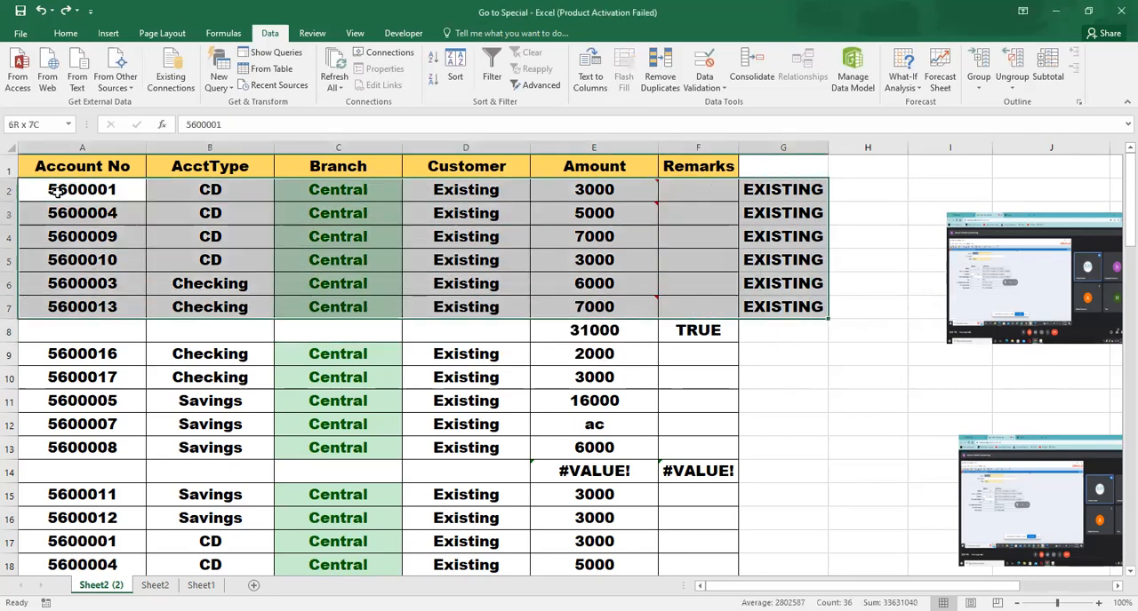
{"action": "key", "text": "shift+Left"}
{"action": "key", "text": "shift+Left"}
{"action": "key", "text": "shift+Down"}
{"action": "key", "text": "shift+Right"}
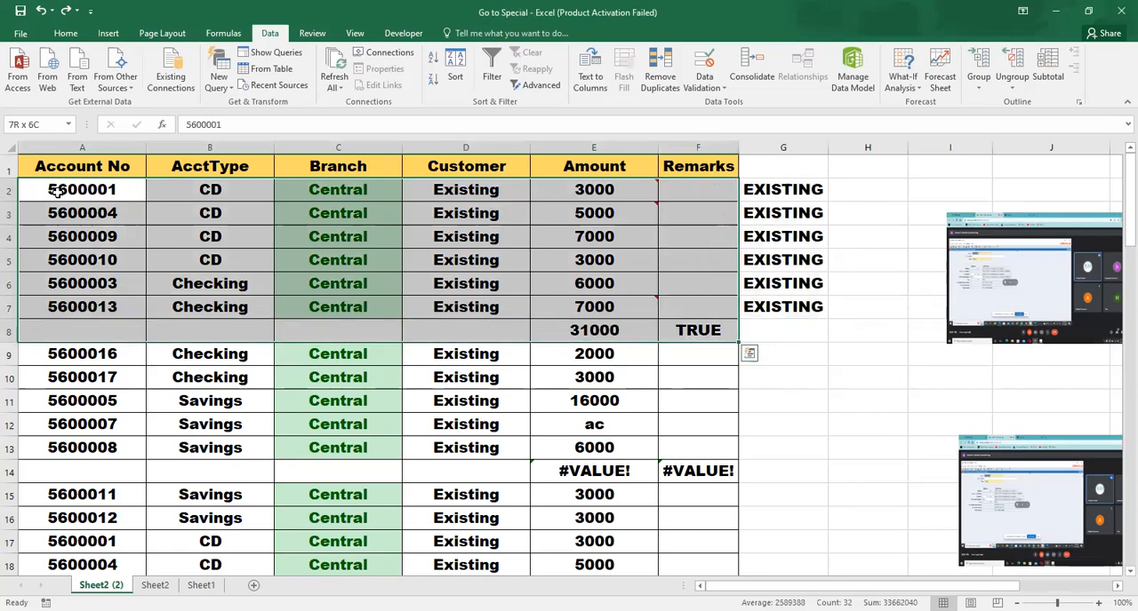
{"action": "key", "text": "shift+Down"}
{"action": "key", "text": "shift+Down"}
{"action": "key", "text": "shift+Down"}
{"action": "key", "text": "shift+Down"}
{"action": "key", "text": "shift+Down"}
{"action": "key", "text": "shift+Down"}
{"action": "key", "text": "shift+Down"}
{"action": "key", "text": "shift+Down"}
{"action": "key", "text": "shift+Down"}
{"action": "key", "text": "shift+Down"}
{"action": "key", "text": "shift+Down"}
{"action": "key", "text": "shift+Down"}
{"action": "key", "text": "shift+Down"}
{"action": "key", "text": "shift+Down"}
{"action": "key", "text": "shift+Down"}
{"action": "key", "text": "shift+Down"}
{"action": "key", "text": "shift+Down"}
{"action": "key", "text": "shift+Down"}
{"action": "key", "text": "shift+Down"}
{"action": "key", "text": "shift+Down"}
{"action": "key", "text": "shift+Down"}
{"action": "key", "text": "shift+Down"}
{"action": "key", "text": "shift+Down"}
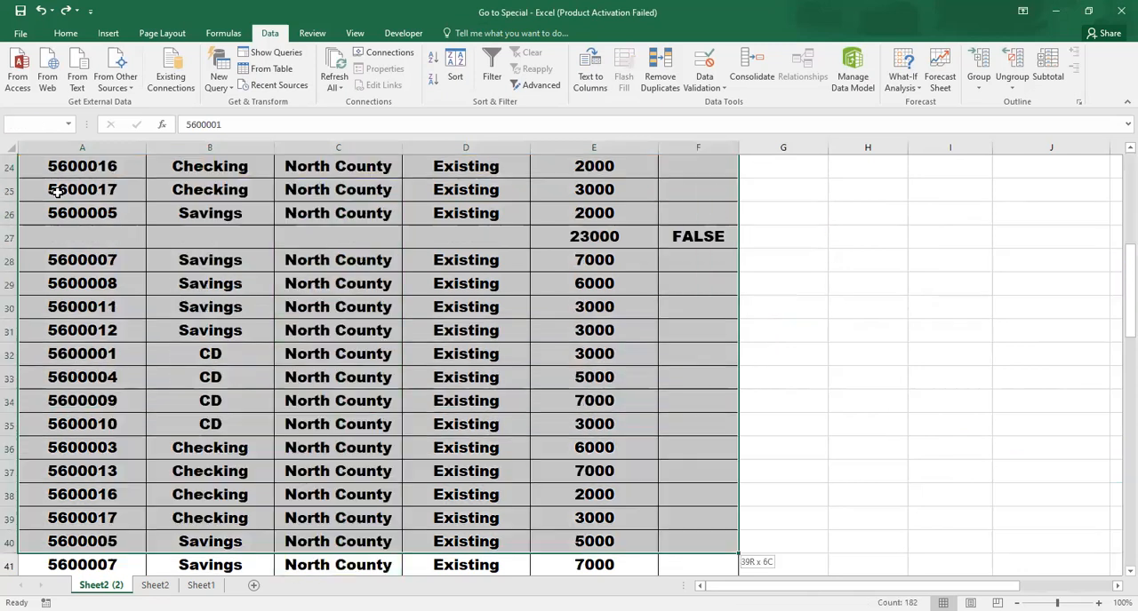
{"action": "key", "text": "shift+Down"}
{"action": "key", "text": "shift+Down"}
{"action": "key", "text": "shift+Down"}
{"action": "key", "text": "shift+Down"}
{"action": "key", "text": "shift+Down"}
{"action": "key", "text": "shift+Down"}
{"action": "key", "text": "shift+Down"}
{"action": "key", "text": "shift+Down"}
{"action": "key", "text": "shift+Down"}
{"action": "key", "text": "shift+Down"}
{"action": "key", "text": "shift+Down"}
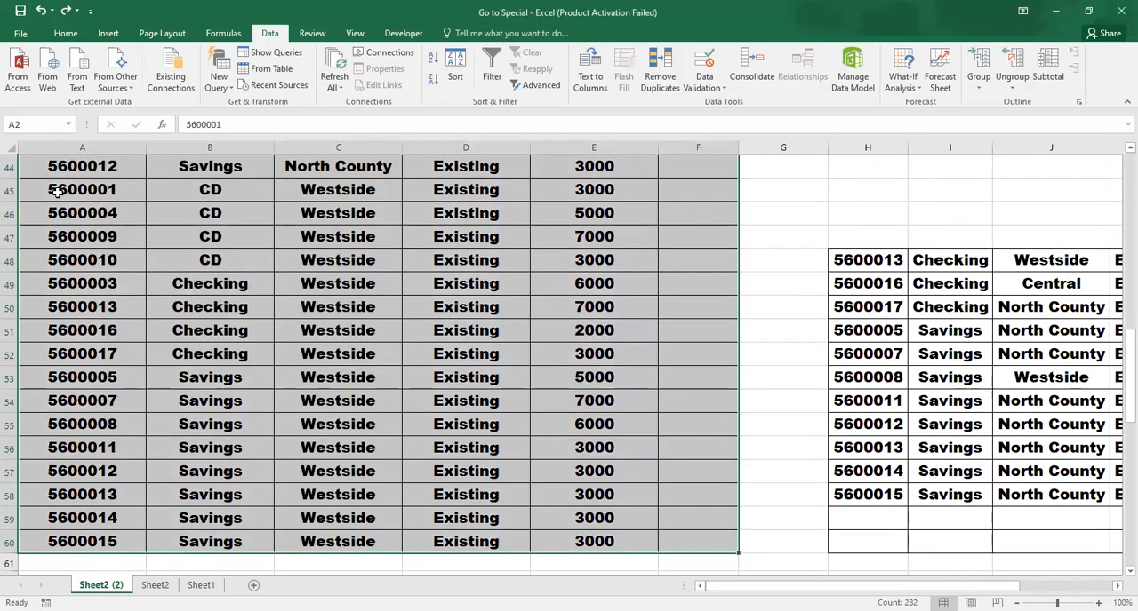
{"action": "key", "text": "ctrl+g"}
{"action": "left_click", "coordinate": [367, 338]}
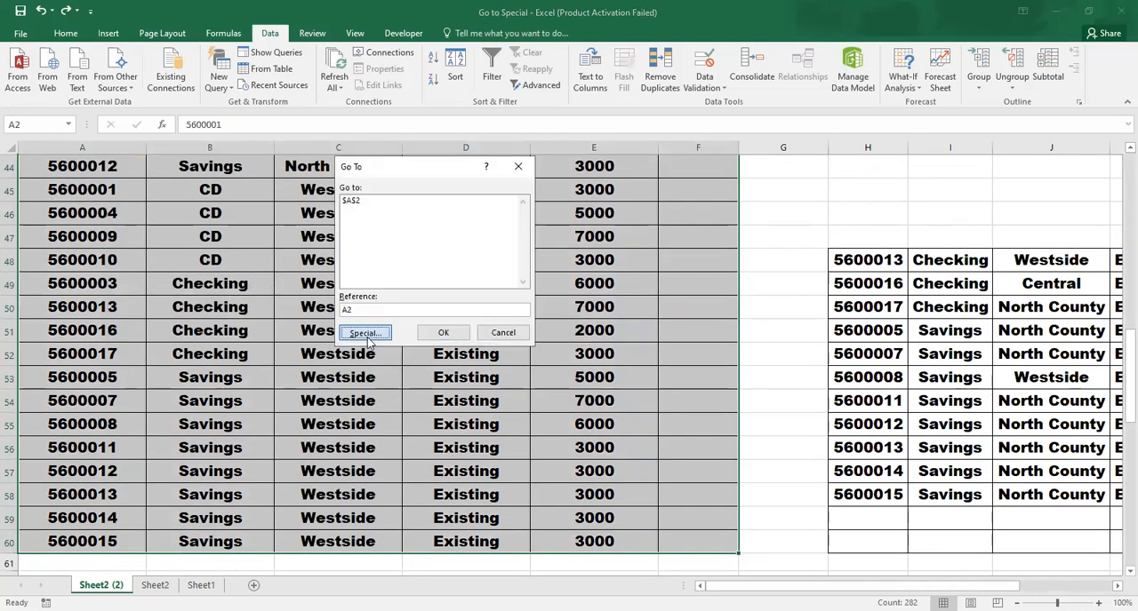
{"action": "left_click", "coordinate": [464, 183]}
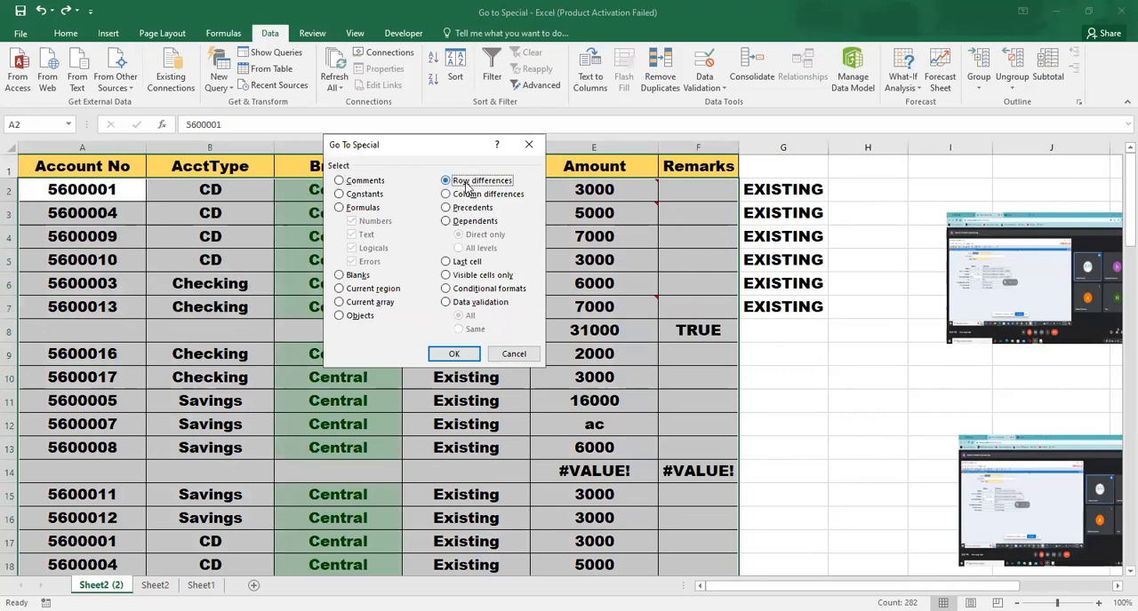
{"action": "left_click", "coordinate": [456, 355]}
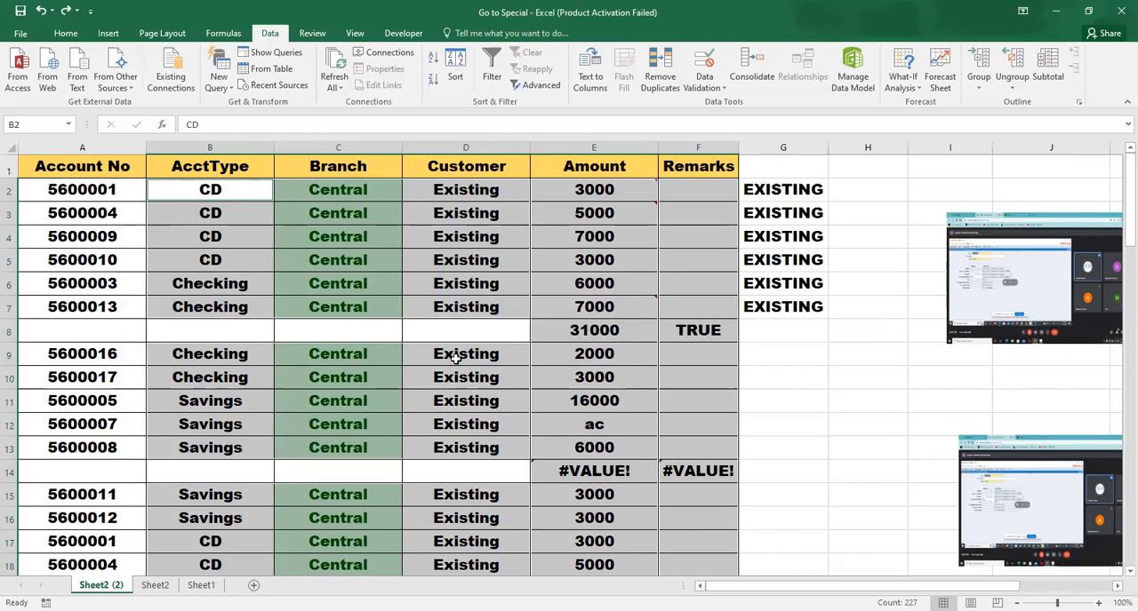
Clear the range selection and review the Go To Special options from cell C6 without applying any
{"action": "left_click", "coordinate": [419, 281]}
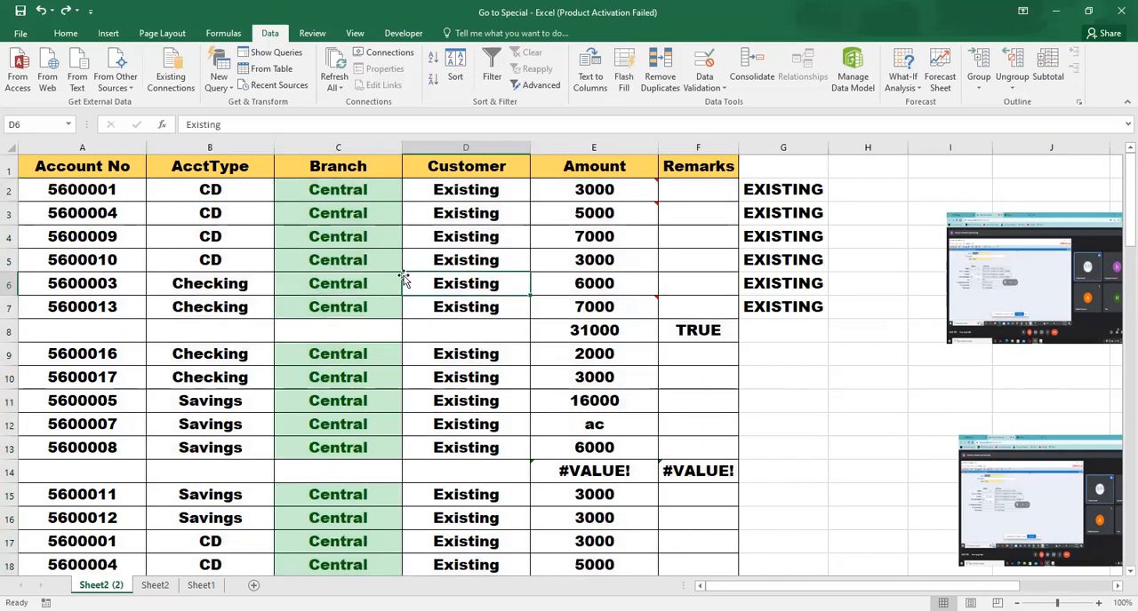
{"action": "left_click", "coordinate": [347, 276]}
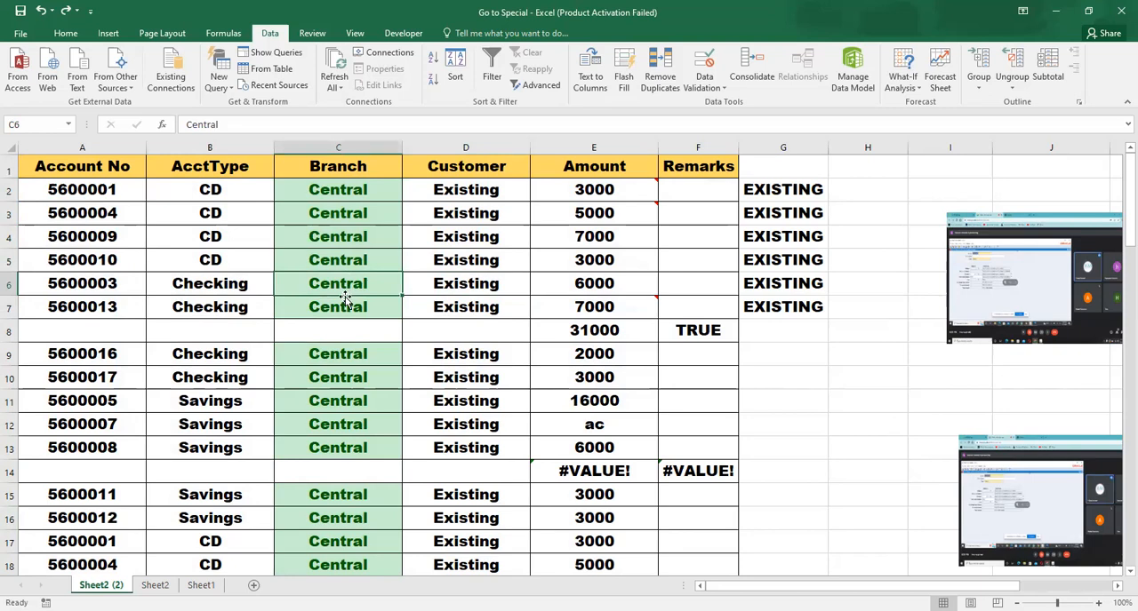
{"action": "key", "text": "ctrl+g"}
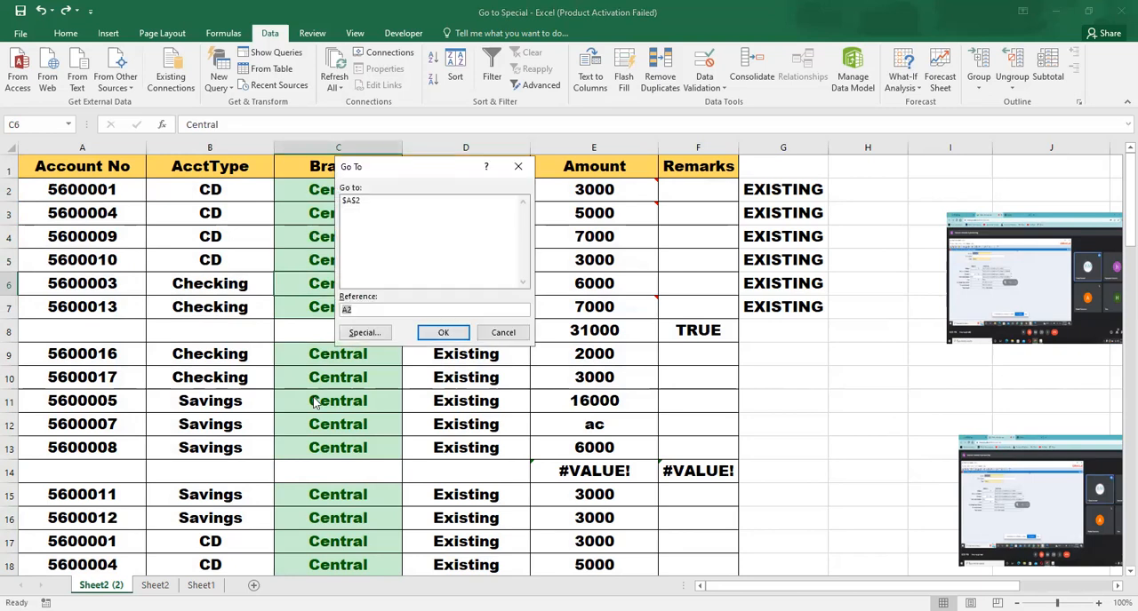
{"action": "left_click", "coordinate": [386, 344]}
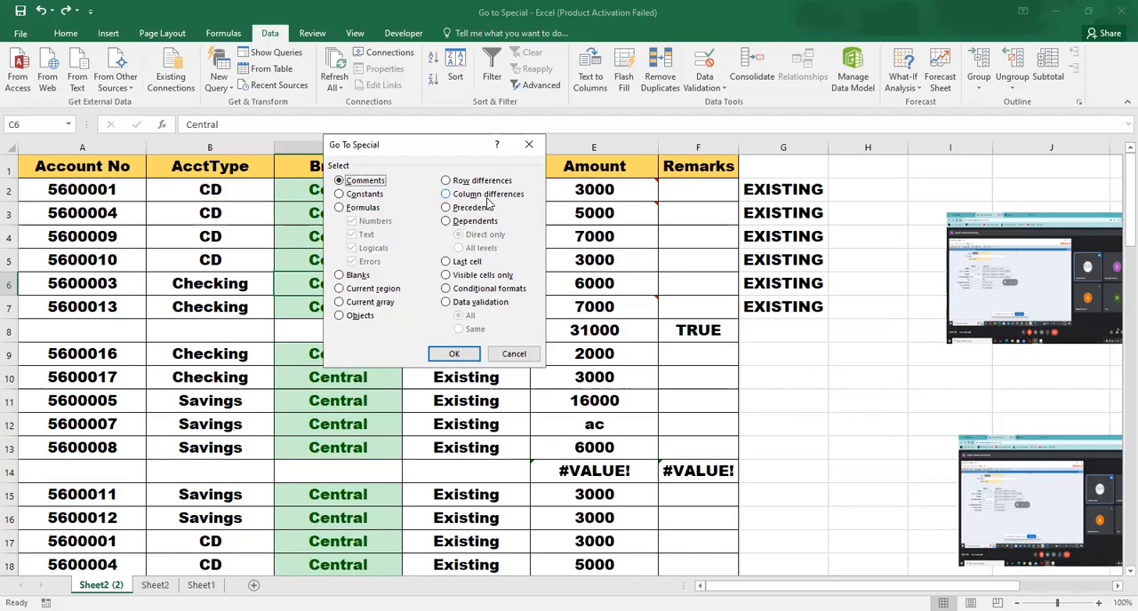
{"action": "left_click", "coordinate": [523, 354]}
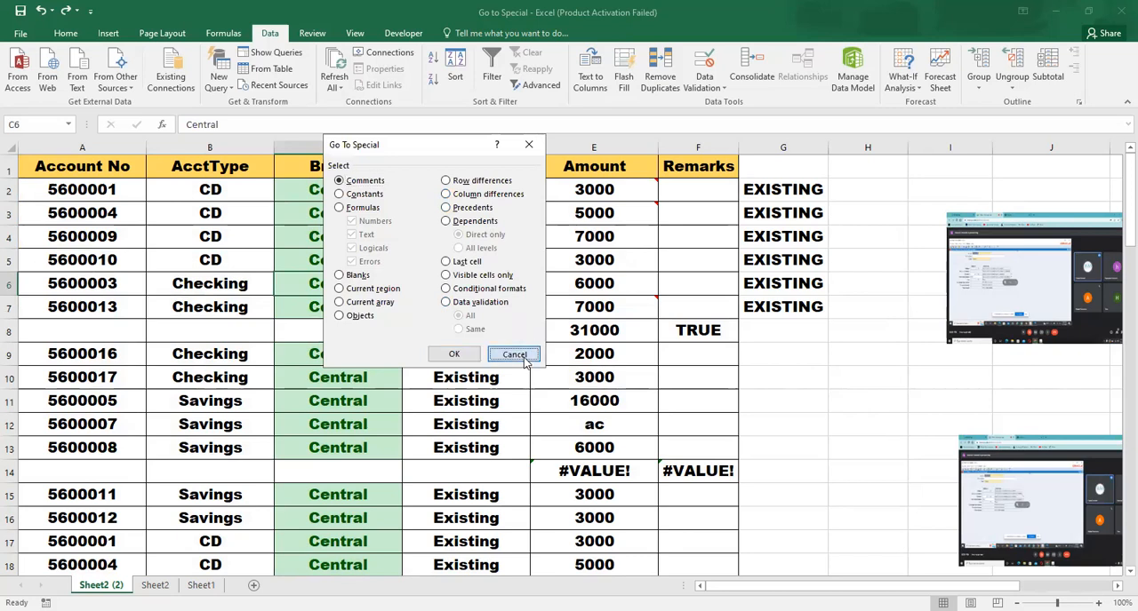
Restore the sheet's pictures by undoing their deletion, and inspect the SUM formula in cell E8
{"action": "left_click", "coordinate": [603, 282]}
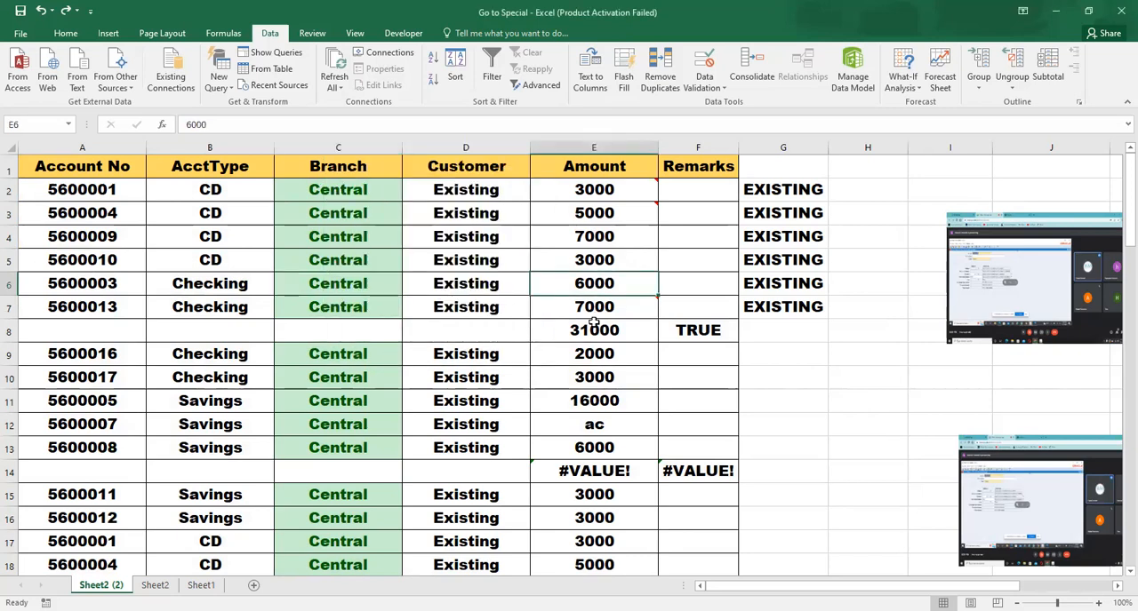
{"action": "left_click", "coordinate": [597, 307]}
{"action": "left_click", "coordinate": [601, 325]}
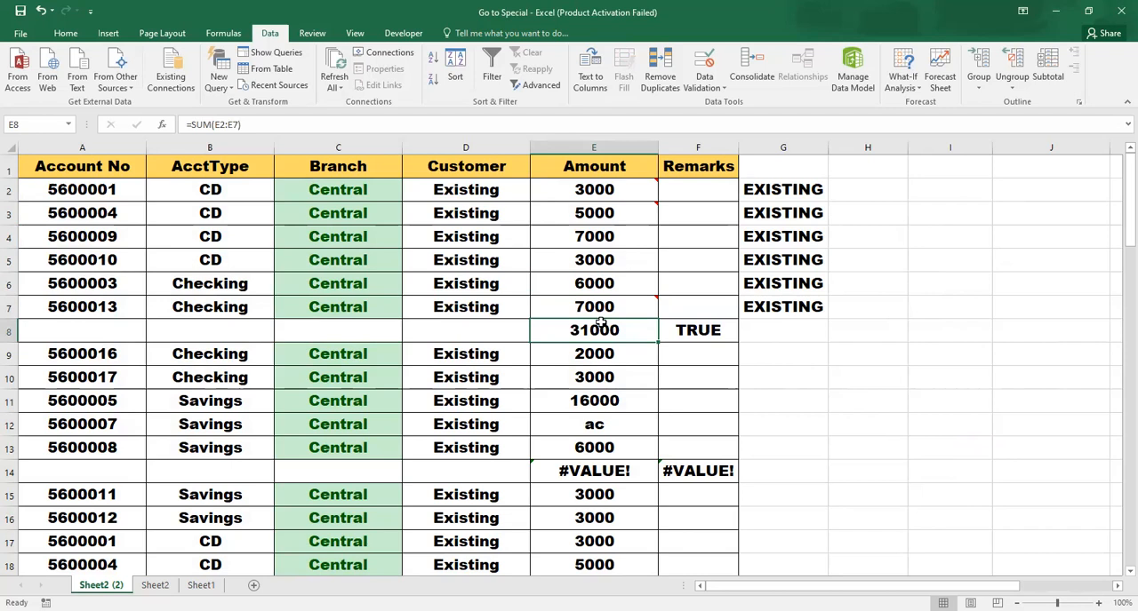
{"action": "key", "text": "ctrl+z"}
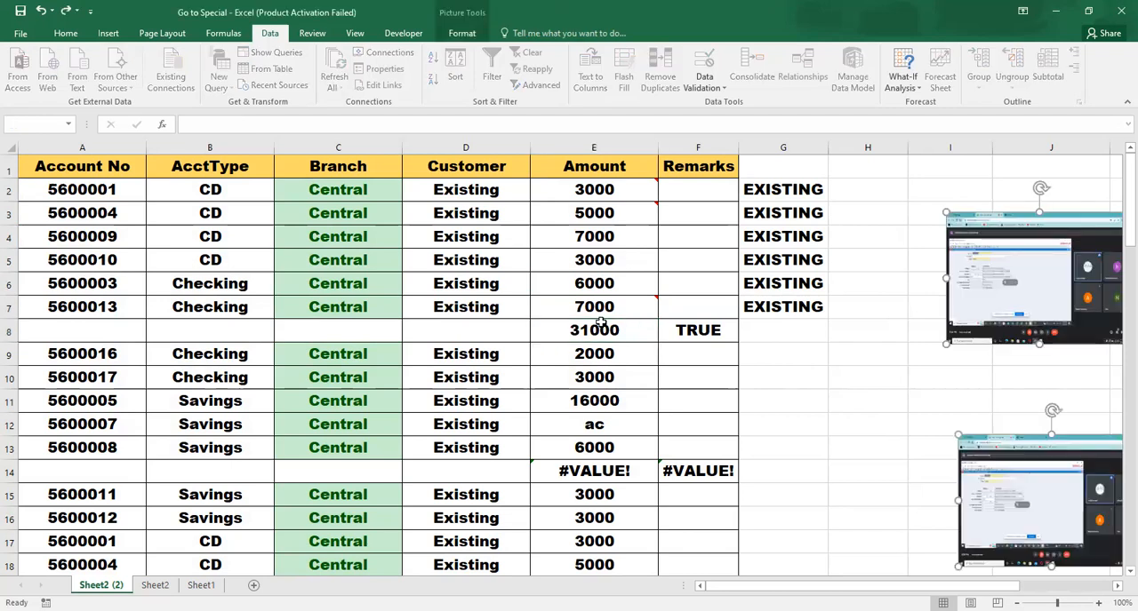
{"action": "left_click", "coordinate": [601, 327]}
{"action": "double_click", "coordinate": [600, 329]}
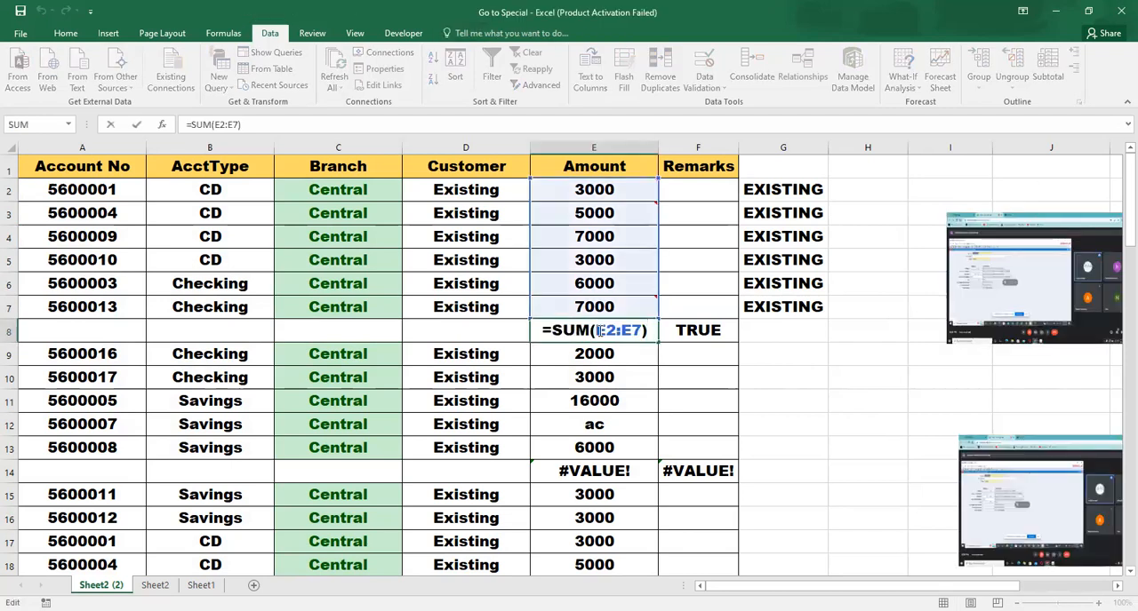
{"action": "key", "text": "Return"}
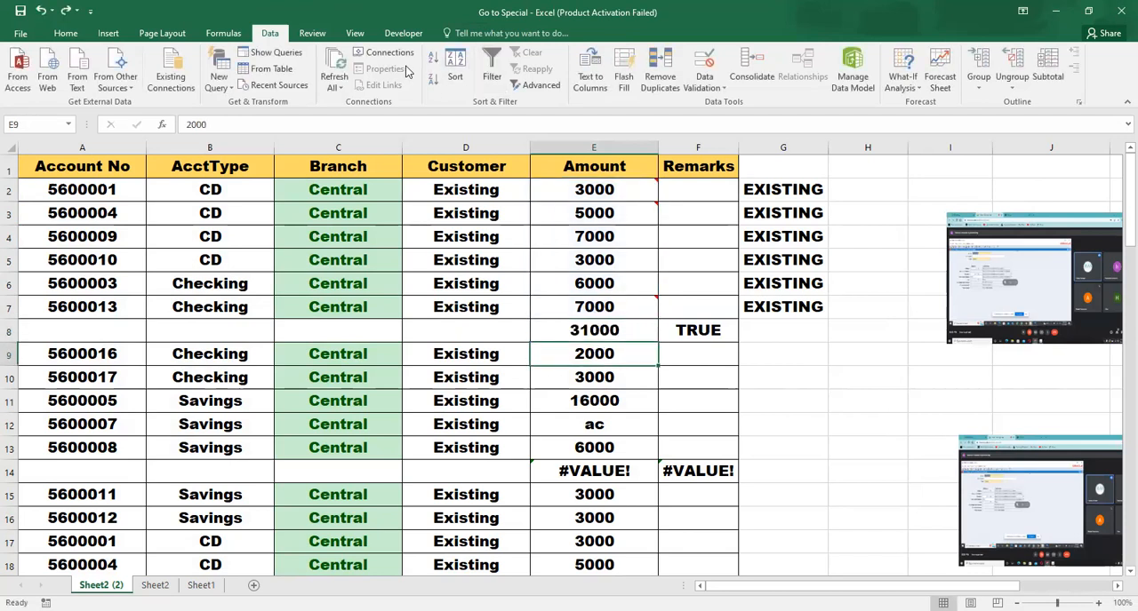
Try to select the precedents of cell E9 at all levels using Go To Special, and return to cell A2
{"action": "left_click", "coordinate": [354, 35]}
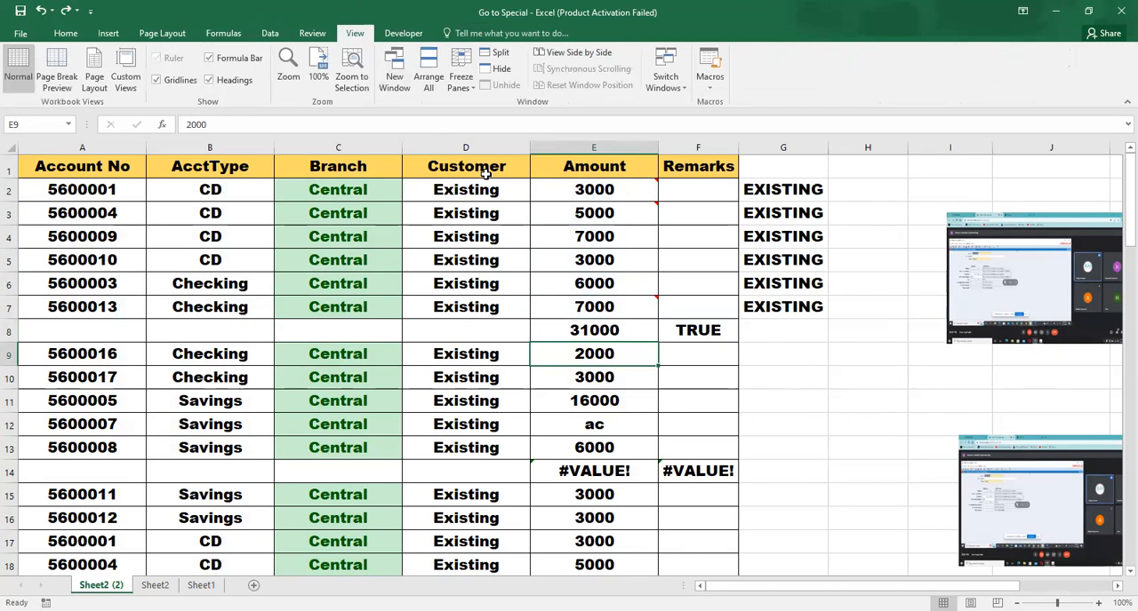
{"action": "key", "text": "ctrl+g"}
{"action": "left_click", "coordinate": [379, 336]}
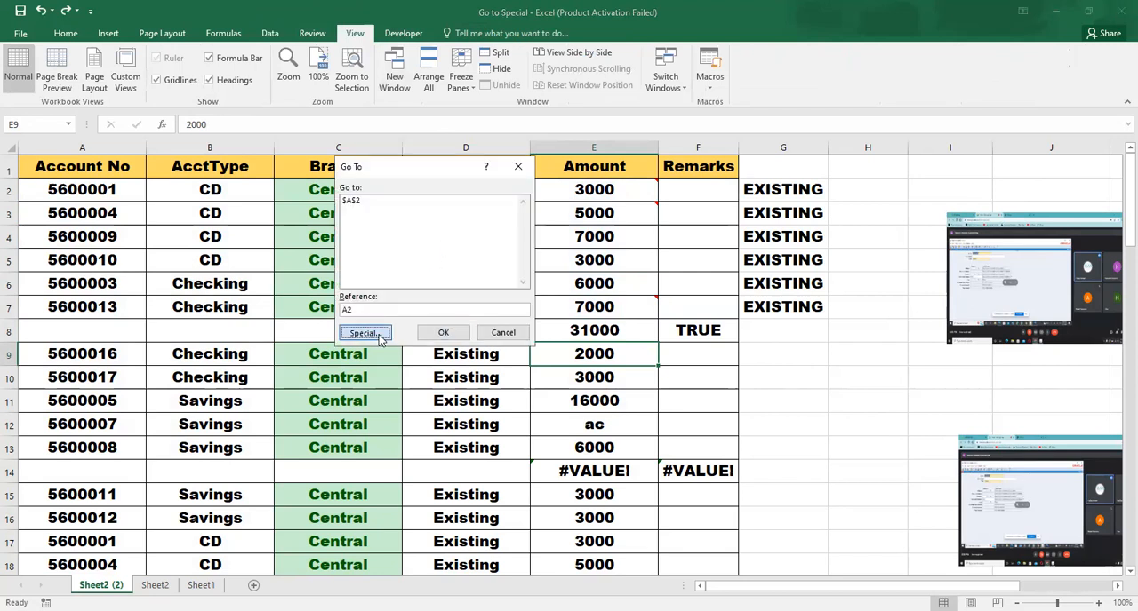
{"action": "left_click", "coordinate": [485, 210]}
{"action": "left_click", "coordinate": [475, 249]}
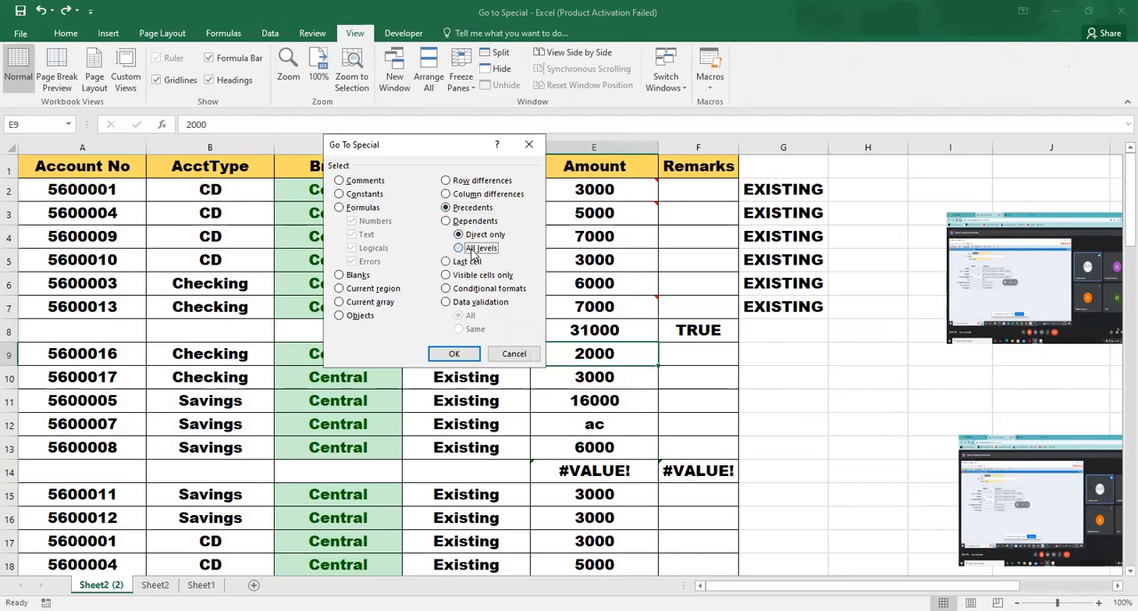
{"action": "left_click", "coordinate": [450, 360]}
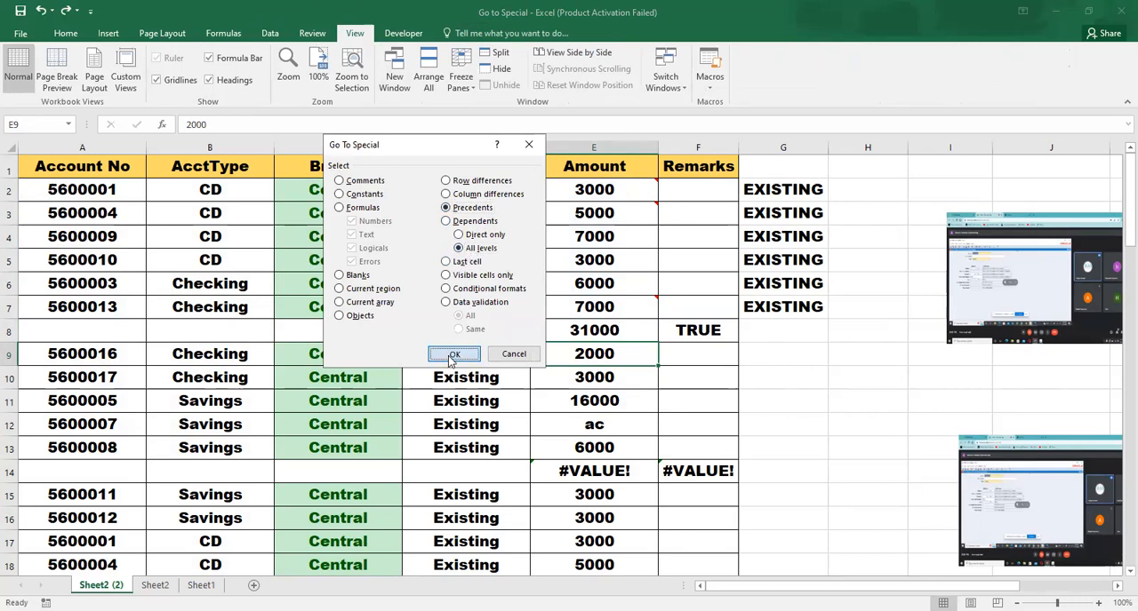
{"action": "left_click", "coordinate": [565, 357]}
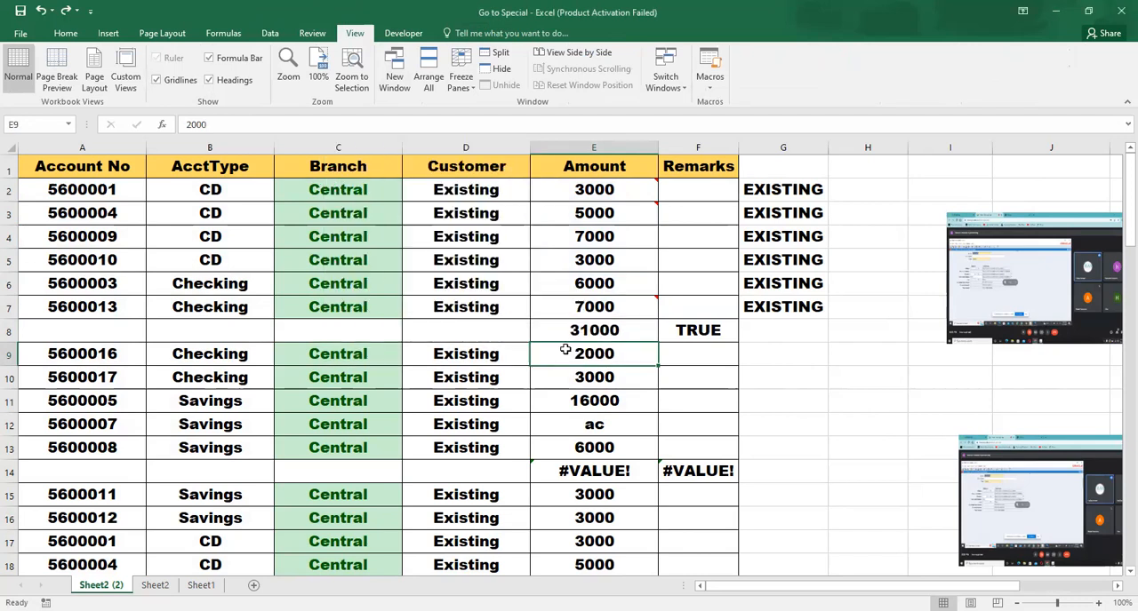
{"action": "left_click", "coordinate": [477, 350]}
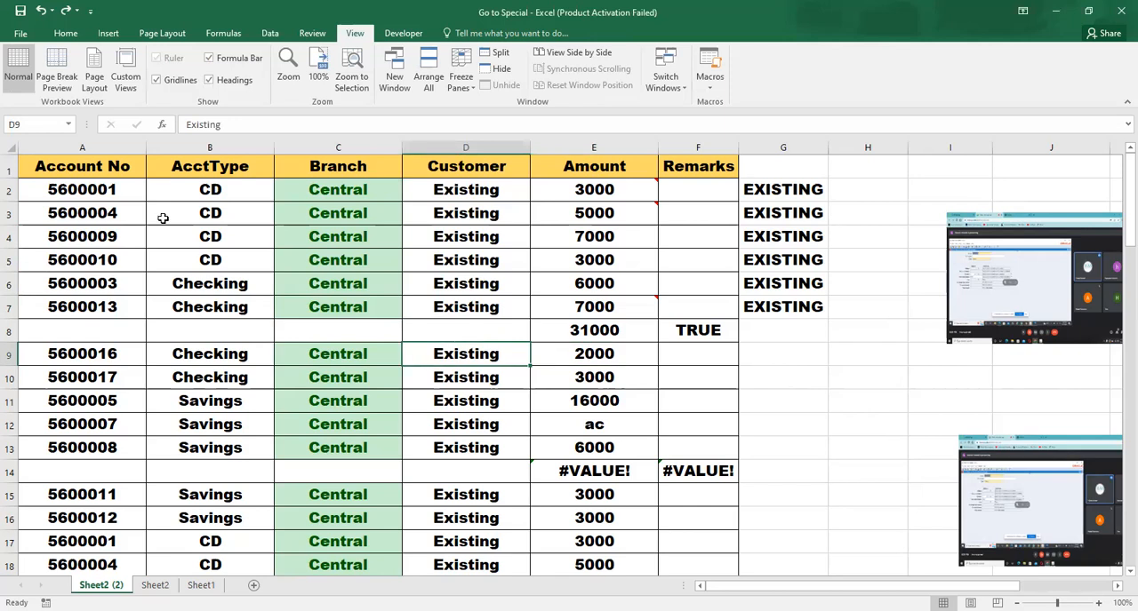
{"action": "left_click", "coordinate": [60, 186]}
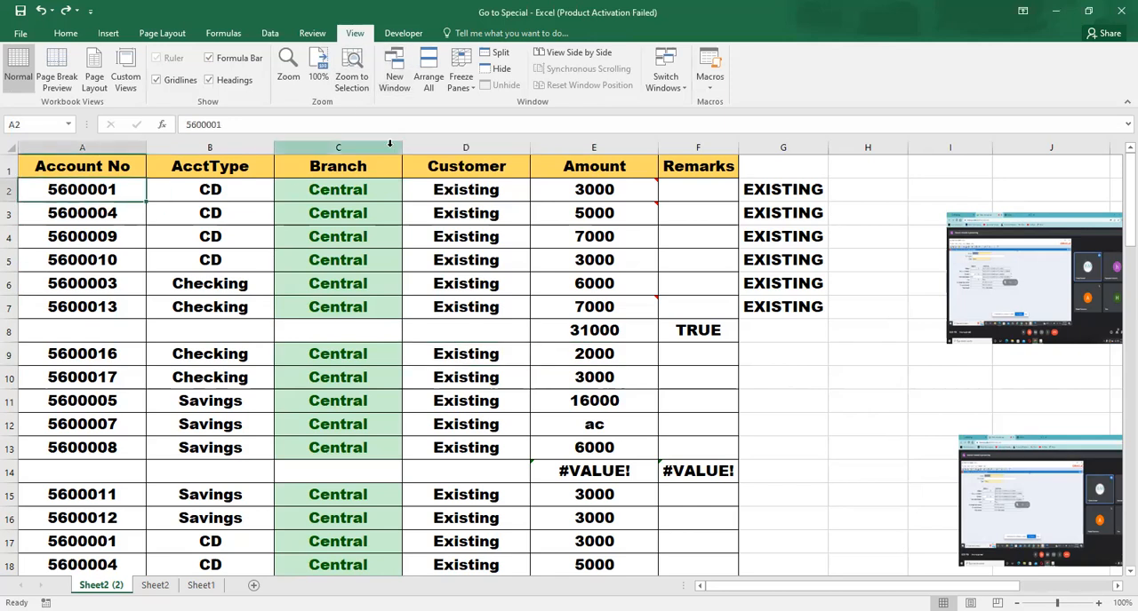
Try to select the dependents of cell A2 at all levels using Go To Special
{"action": "key", "text": "F5"}
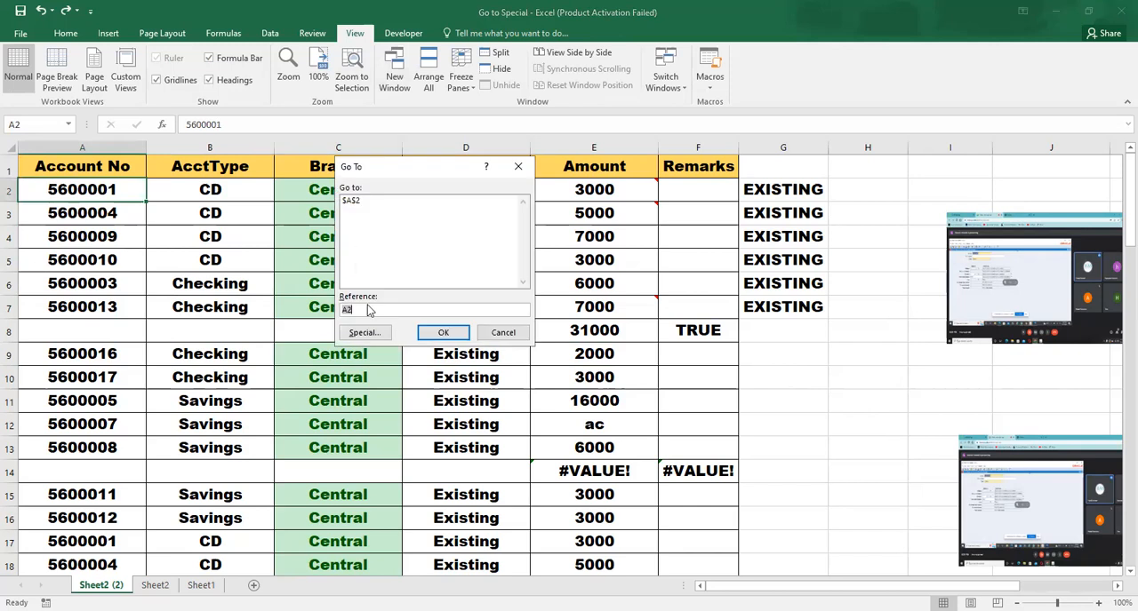
{"action": "left_click", "coordinate": [365, 333]}
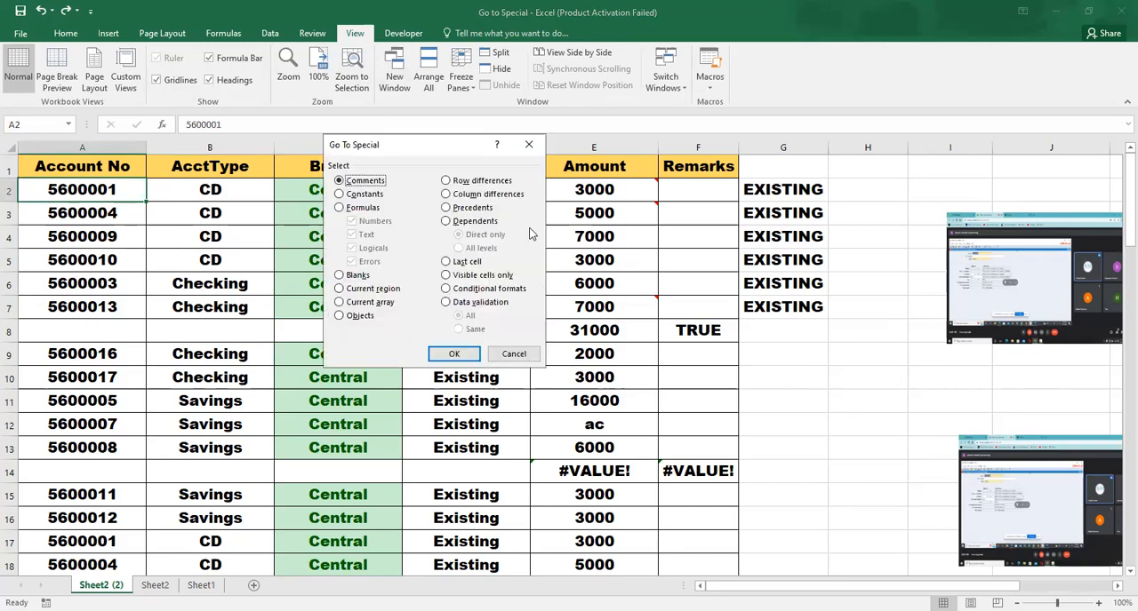
{"action": "left_click", "coordinate": [486, 224]}
{"action": "left_click", "coordinate": [487, 250]}
{"action": "left_click", "coordinate": [467, 353]}
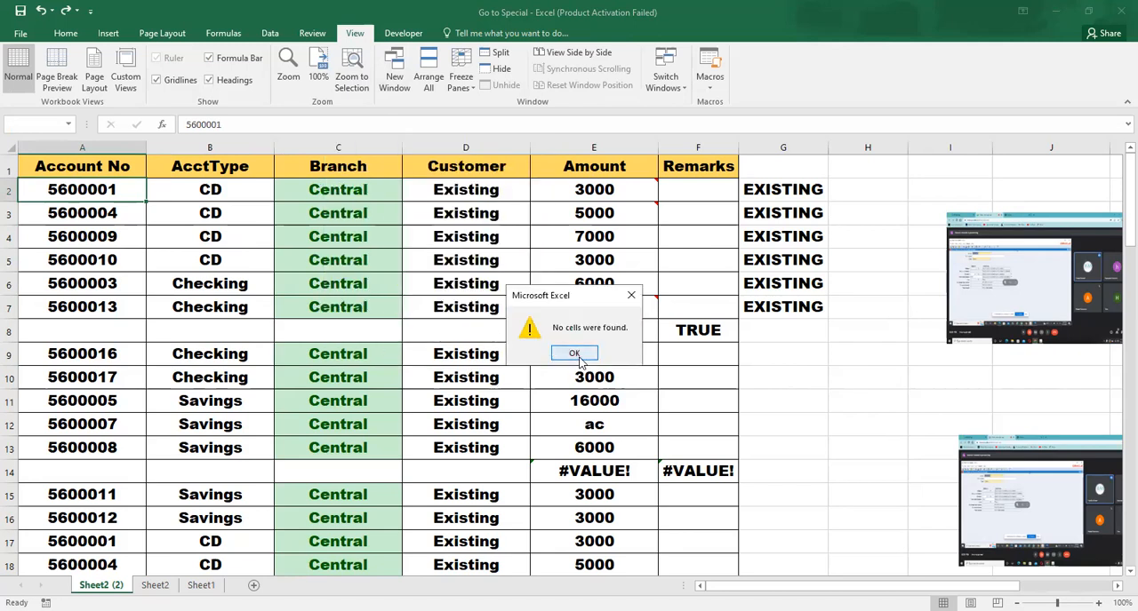
{"action": "left_click", "coordinate": [573, 353]}
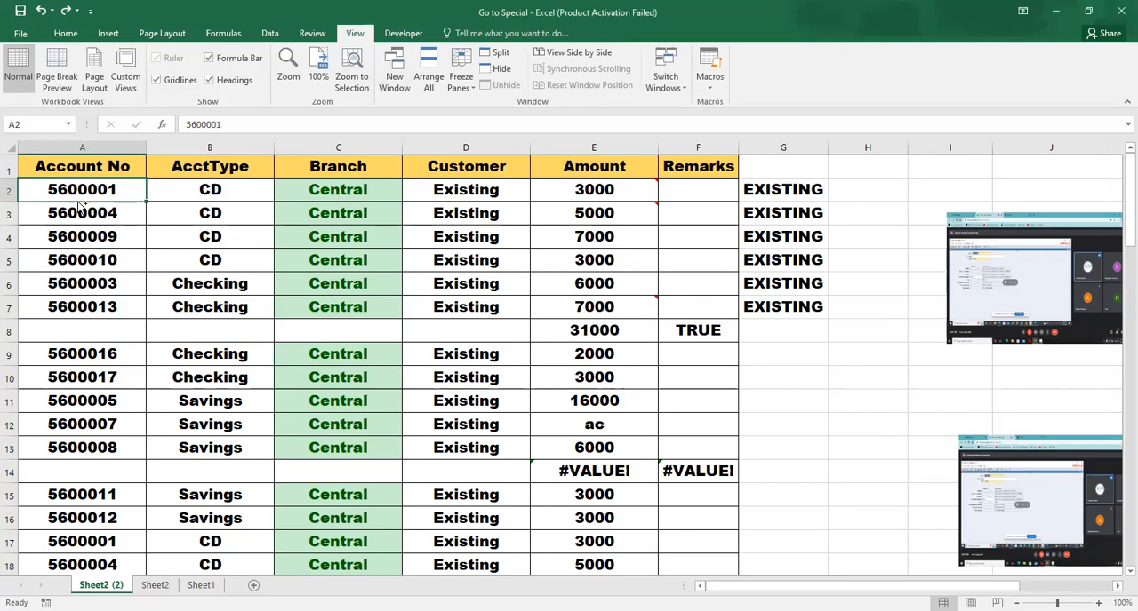
Select the precedents at all levels for the data range A2:F60 using Go To Special
{"action": "key", "text": "ctrl+shift+Right"}
{"action": "key", "text": "shift+Right"}
{"action": "key", "text": "shift+Down"}
{"action": "key", "text": "shift+Down"}
{"action": "key", "text": "shift+Down"}
{"action": "key", "text": "shift+Down"}
{"action": "key", "text": "shift+Down"}
{"action": "key", "text": "shift+Down"}
{"action": "key", "text": "shift+Down"}
{"action": "key", "text": "shift+Down"}
{"action": "key", "text": "shift+Down"}
{"action": "key", "text": "shift+Down"}
{"action": "key", "text": "shift+Down"}
{"action": "key", "text": "shift+Down"}
{"action": "key", "text": "shift+Down"}
{"action": "key", "text": "shift+Down"}
{"action": "key", "text": "shift+Down"}
{"action": "key", "text": "shift+Down"}
{"action": "key", "text": "shift+Down"}
{"action": "key", "text": "shift+Down"}
{"action": "key", "text": "shift+Down"}
{"action": "key", "text": "shift+Down"}
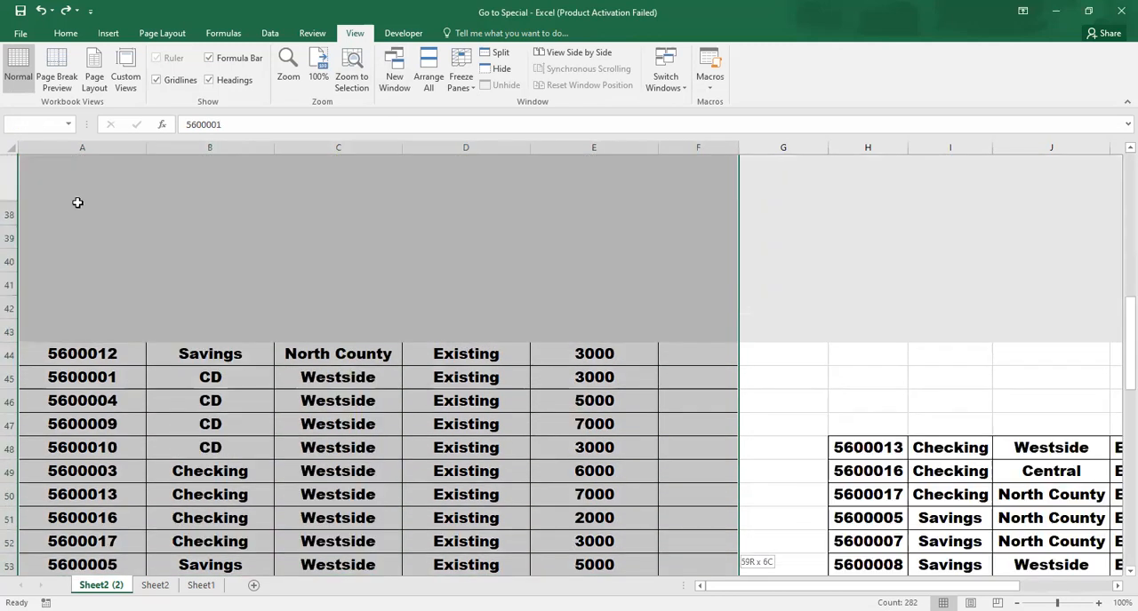
{"action": "key", "text": "F5"}
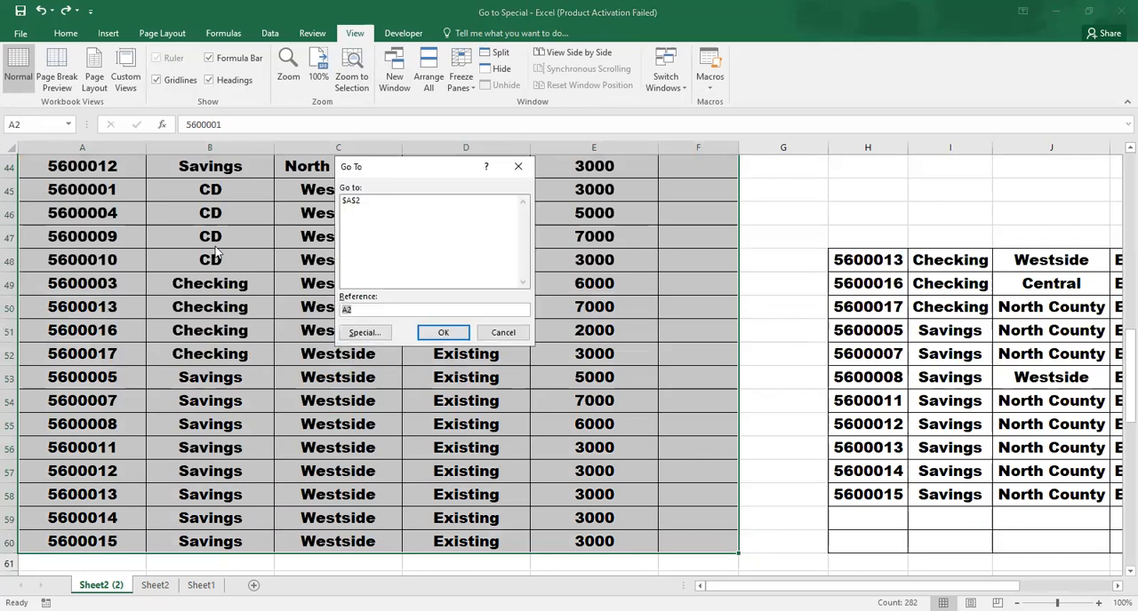
{"action": "left_click", "coordinate": [365, 334]}
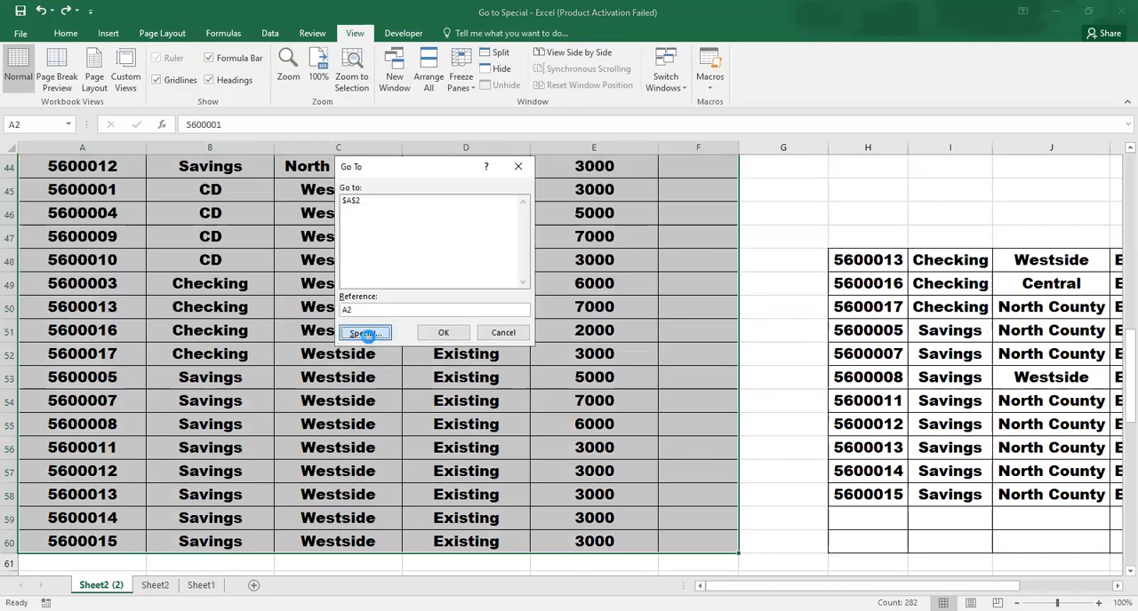
{"action": "left_click", "coordinate": [485, 207]}
{"action": "left_click", "coordinate": [478, 249]}
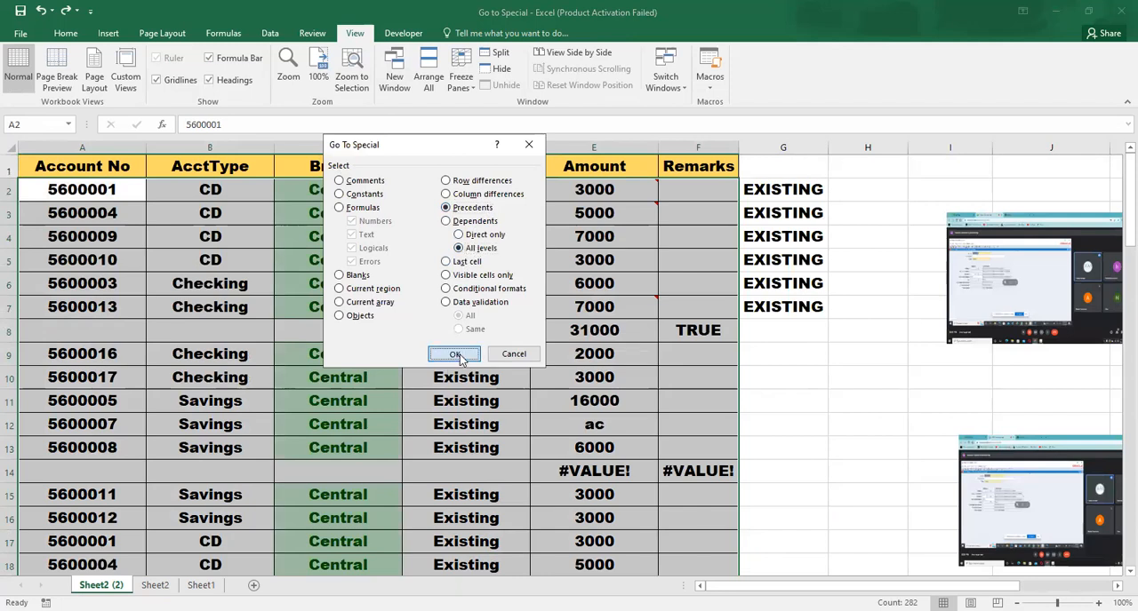
{"action": "left_click", "coordinate": [454, 353]}
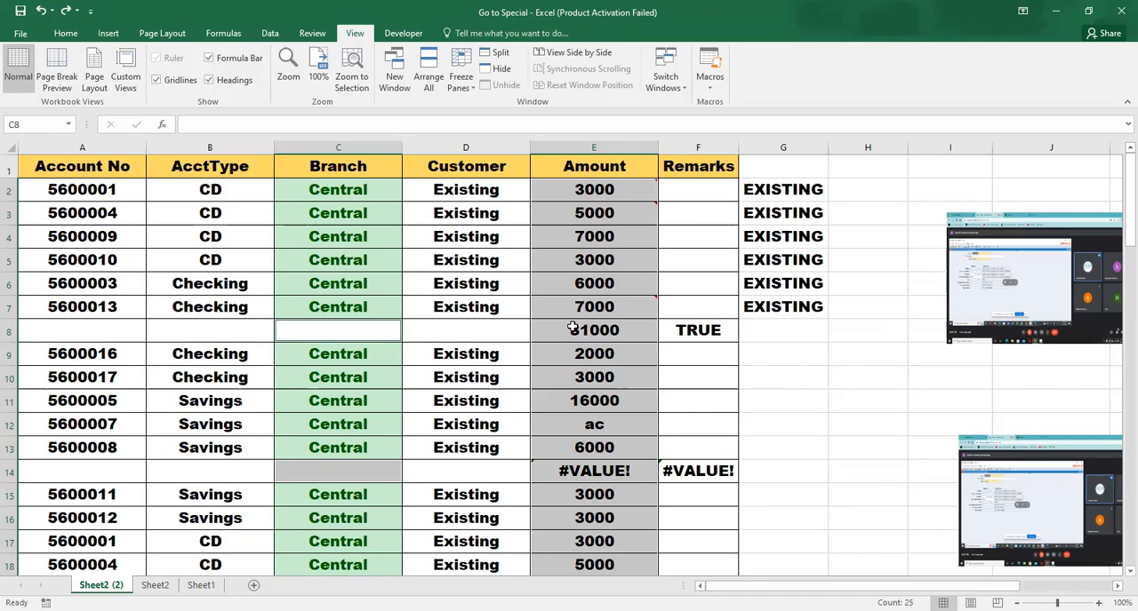
Reselect the data range A2:F60 and select its dependents at all levels using Go To Special
{"action": "key", "text": "ctrl+g"}
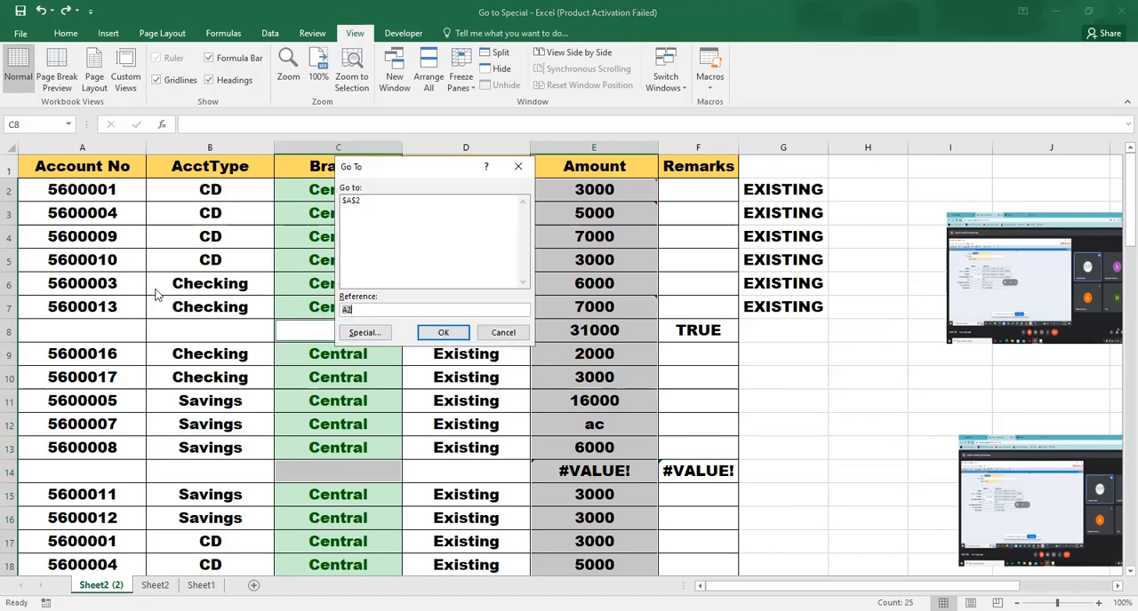
{"action": "key", "text": "Escape"}
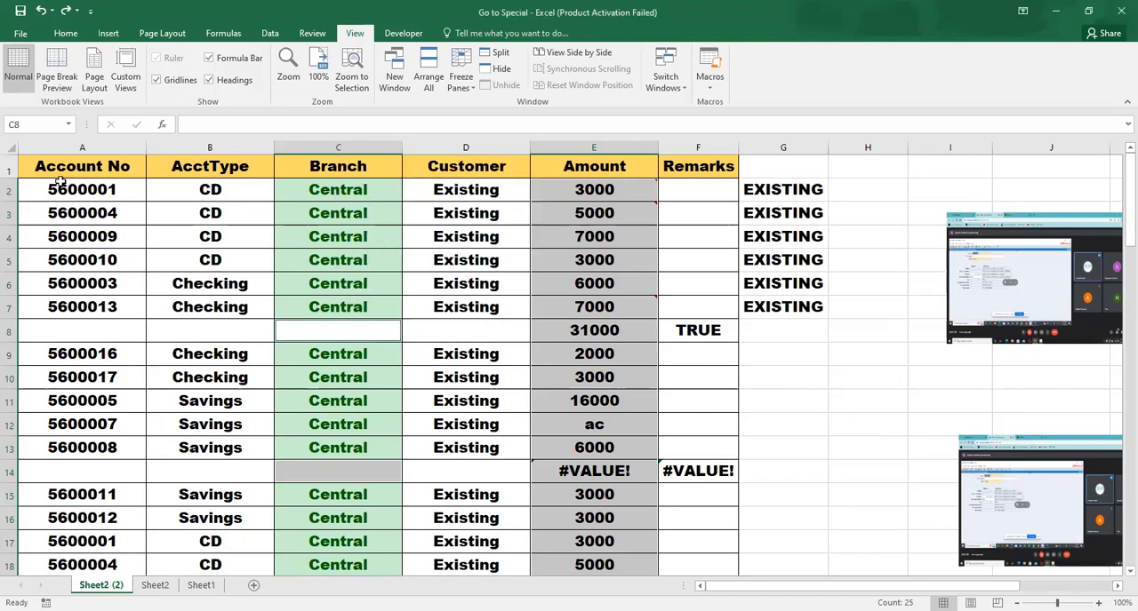
{"action": "left_click", "coordinate": [59, 182]}
{"action": "key", "text": "shift+Right"}
{"action": "key", "text": "shift+Right"}
{"action": "key", "text": "shift+Right"}
{"action": "key", "text": "shift+Right"}
{"action": "key", "text": "shift+Right"}
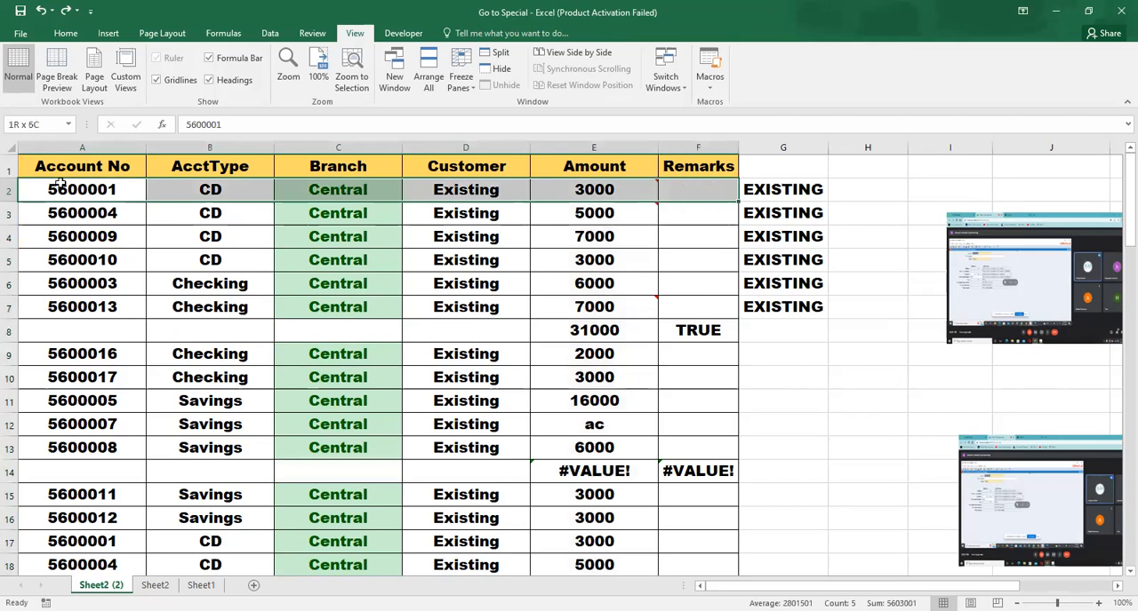
{"action": "key", "text": "shift+Down"}
{"action": "key", "text": "shift+Down"}
{"action": "key", "text": "shift+Down"}
{"action": "key", "text": "shift+Down"}
{"action": "key", "text": "shift+Down"}
{"action": "key", "text": "shift+Down"}
{"action": "key", "text": "shift+Down"}
{"action": "key", "text": "shift+Down"}
{"action": "key", "text": "shift+Down"}
{"action": "key", "text": "shift+Down"}
{"action": "key", "text": "shift+Down"}
{"action": "key", "text": "shift+Down"}
{"action": "key", "text": "shift+Down"}
{"action": "key", "text": "shift+Down"}
{"action": "key", "text": "shift+Down"}
{"action": "key", "text": "shift+Down"}
{"action": "key", "text": "shift+Down"}
{"action": "key", "text": "shift+Down"}
{"action": "key", "text": "shift+Down"}
{"action": "key", "text": "shift+Down"}
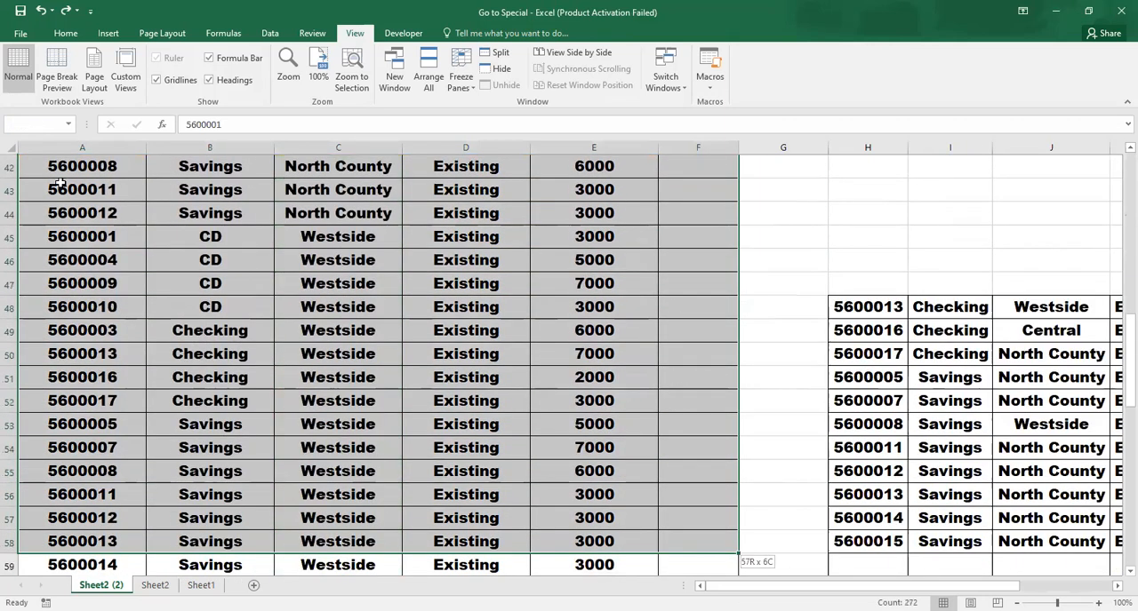
{"action": "key", "text": "shift+Down"}
{"action": "key", "text": "shift+Down"}
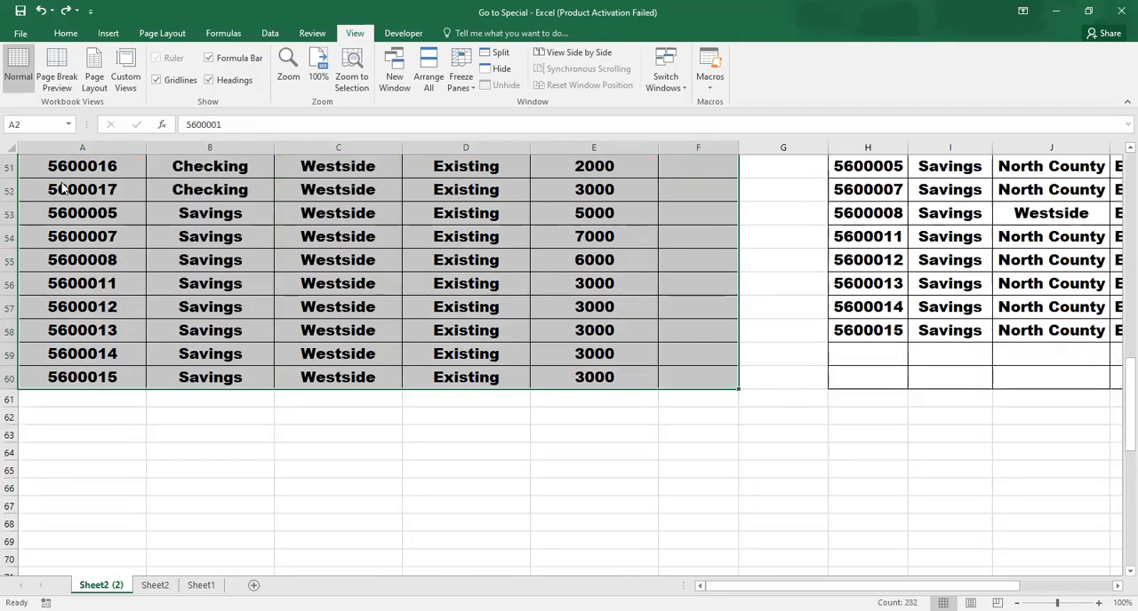
{"action": "key", "text": "ctrl+g"}
{"action": "left_click", "coordinate": [362, 333]}
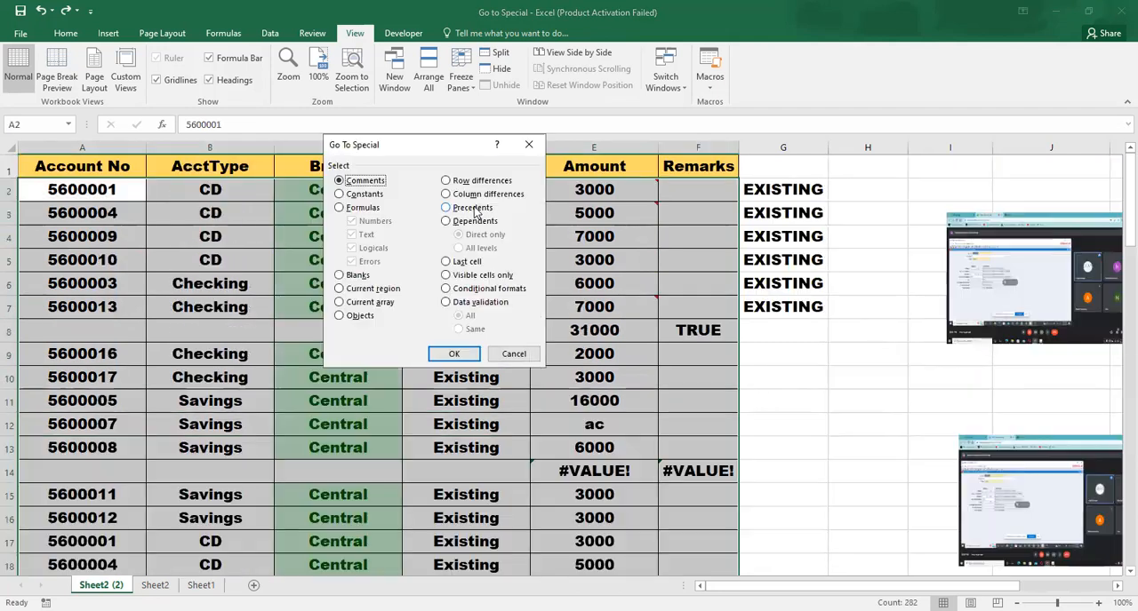
{"action": "left_click", "coordinate": [476, 220]}
{"action": "left_click", "coordinate": [472, 248]}
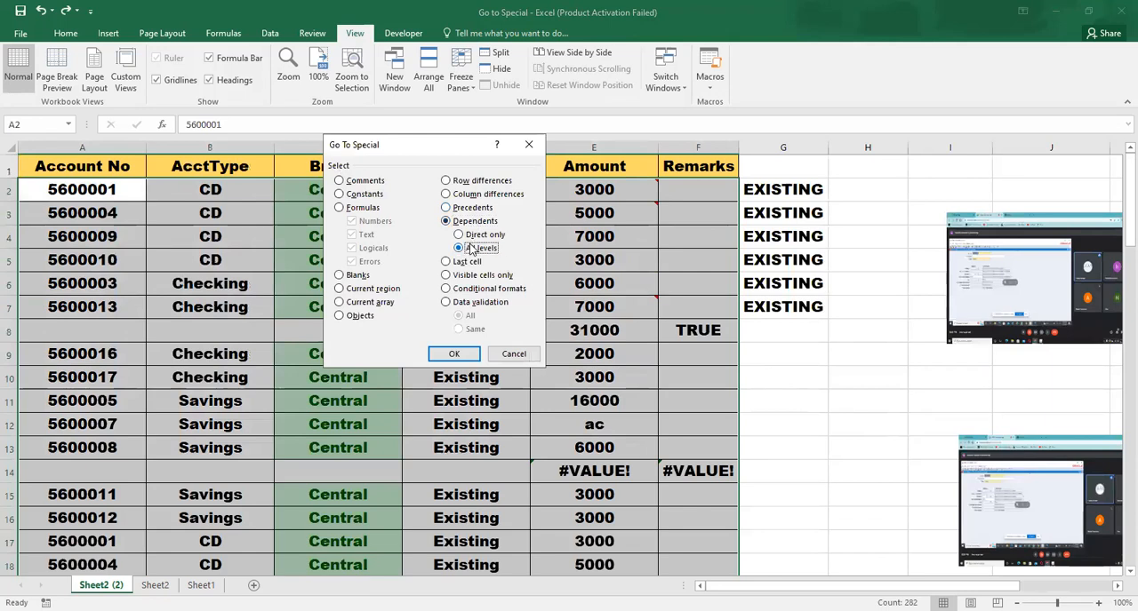
{"action": "left_click", "coordinate": [456, 354]}
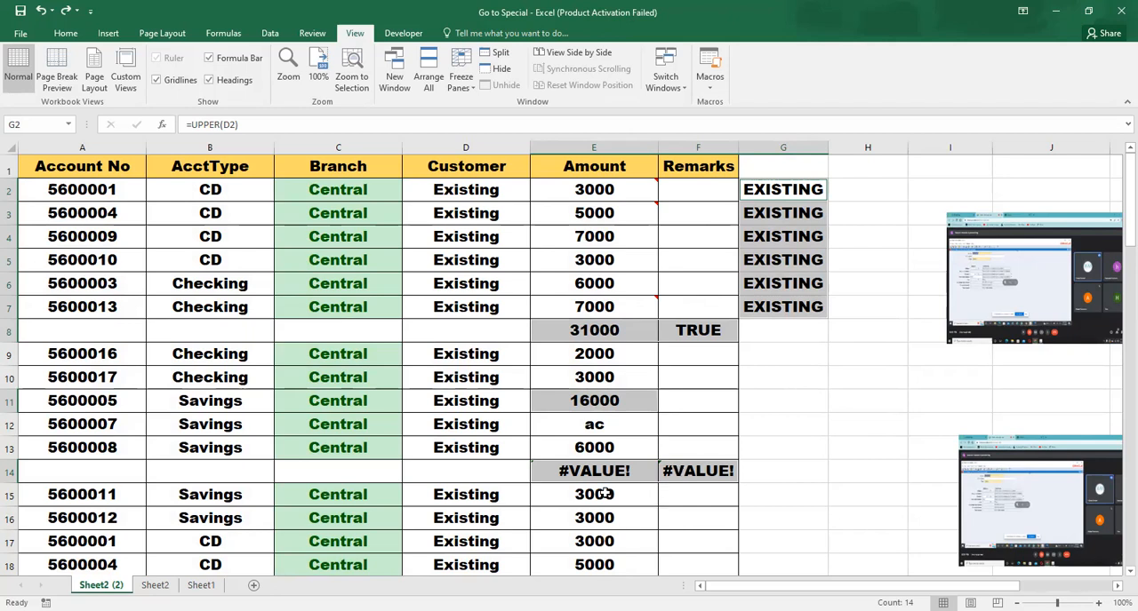
Select the worksheet's last cell using Go To Special, and return to the Branch header in C1
{"action": "left_click", "coordinate": [458, 402]}
{"action": "key", "text": "ctrl+g"}
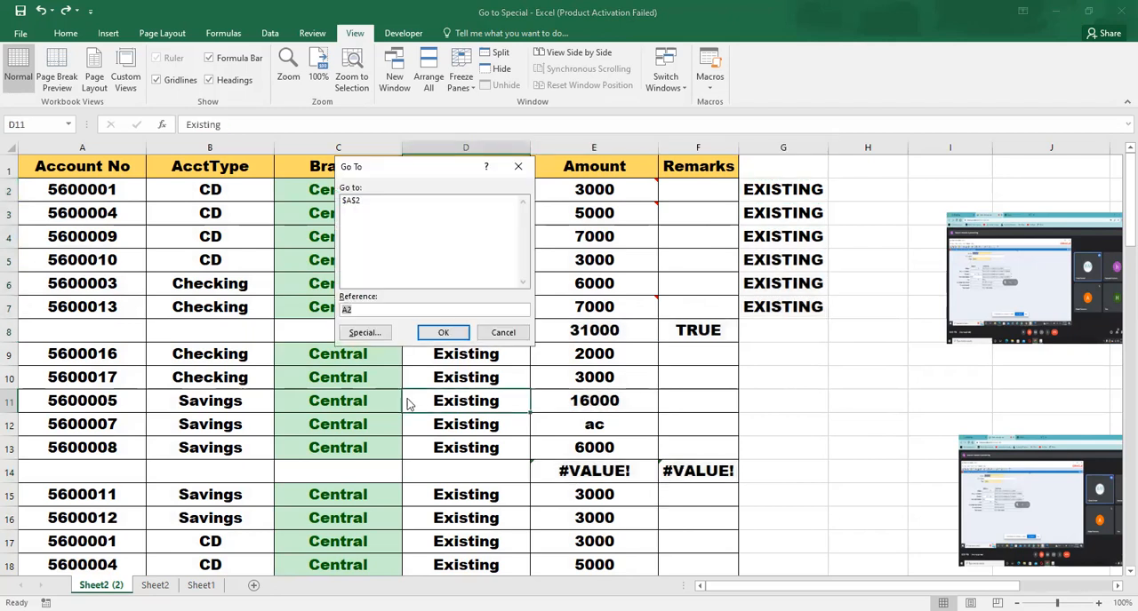
{"action": "left_click", "coordinate": [370, 335]}
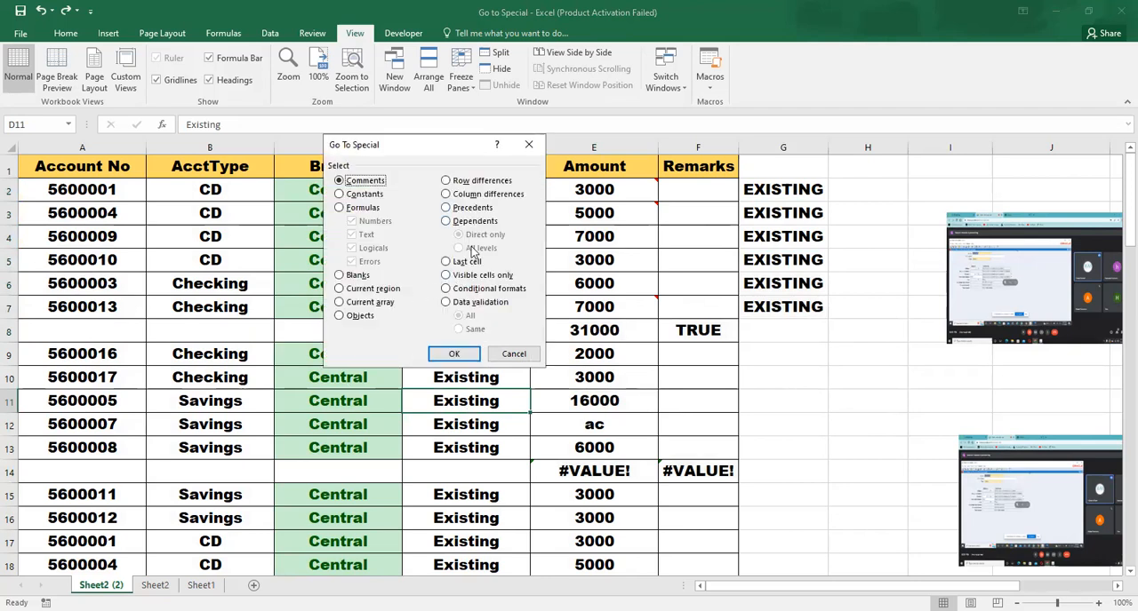
{"action": "left_click", "coordinate": [461, 264]}
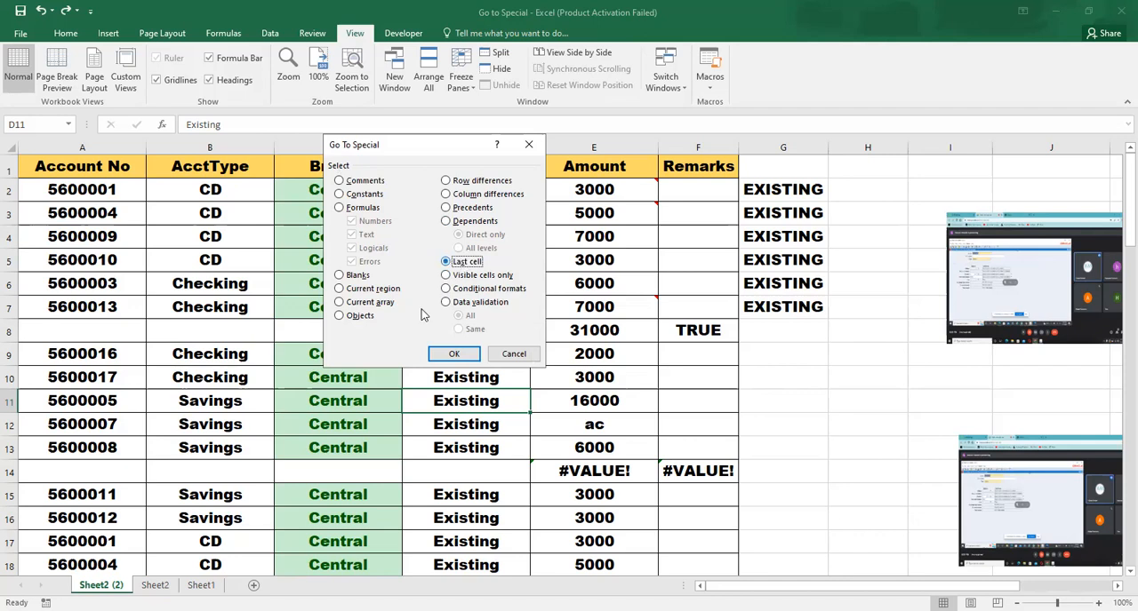
{"action": "left_click", "coordinate": [453, 354]}
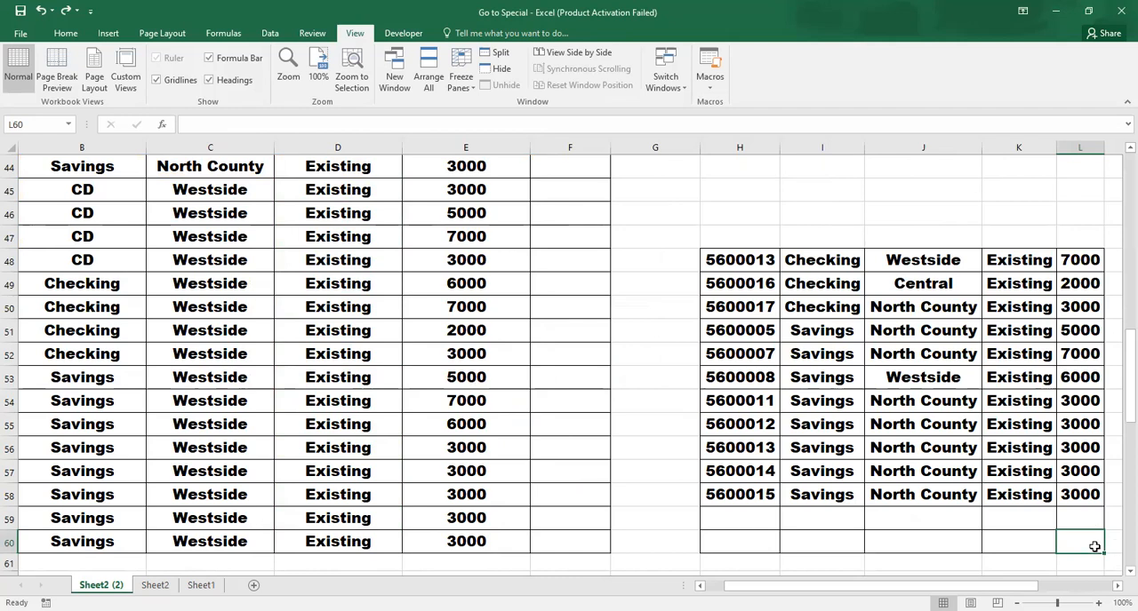
{"action": "left_click", "coordinate": [171, 193]}
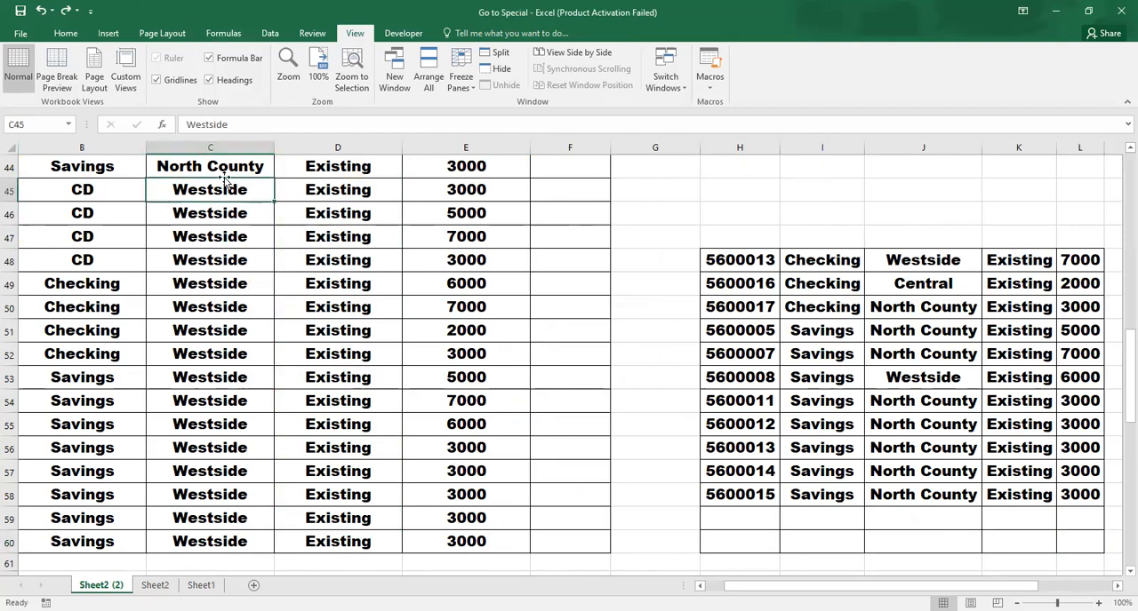
{"action": "key", "text": "ctrl+Up"}
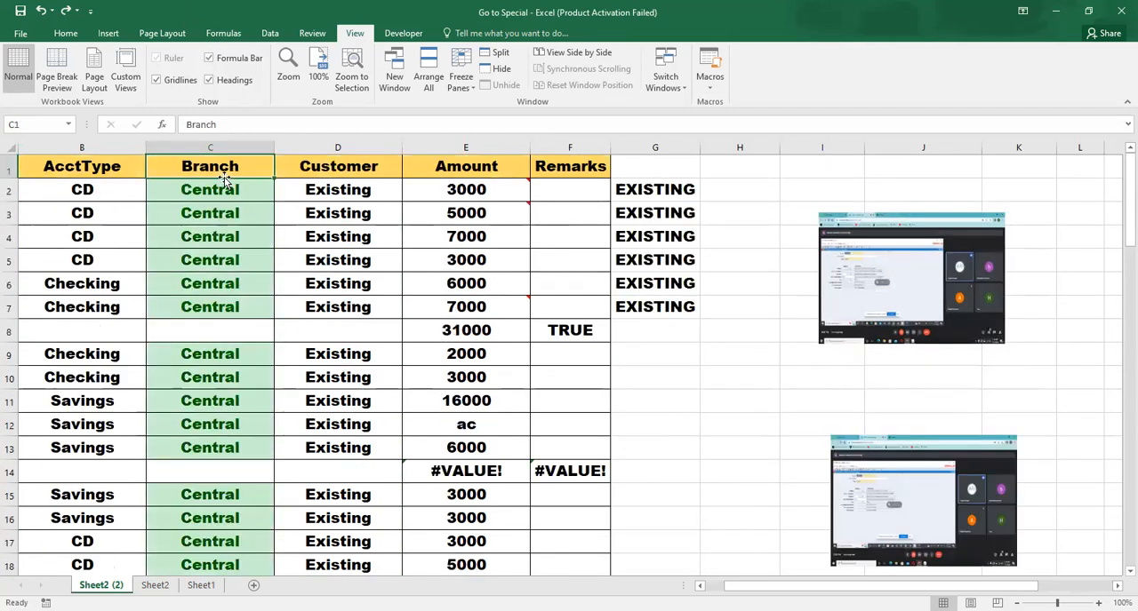
{"action": "key", "text": "ctrl+g"}
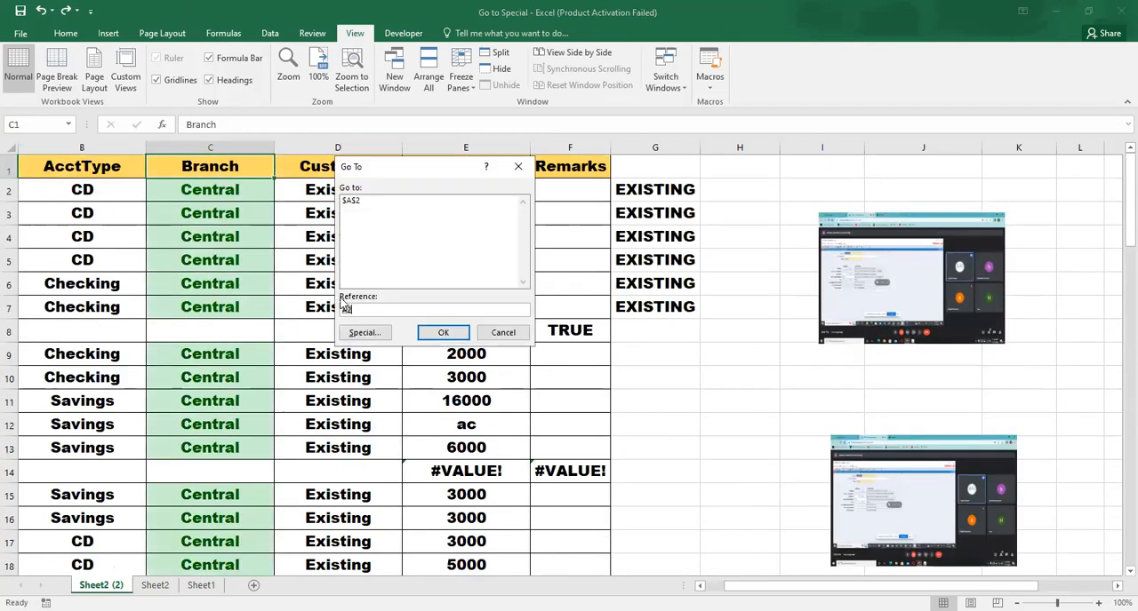
{"action": "left_click", "coordinate": [364, 334]}
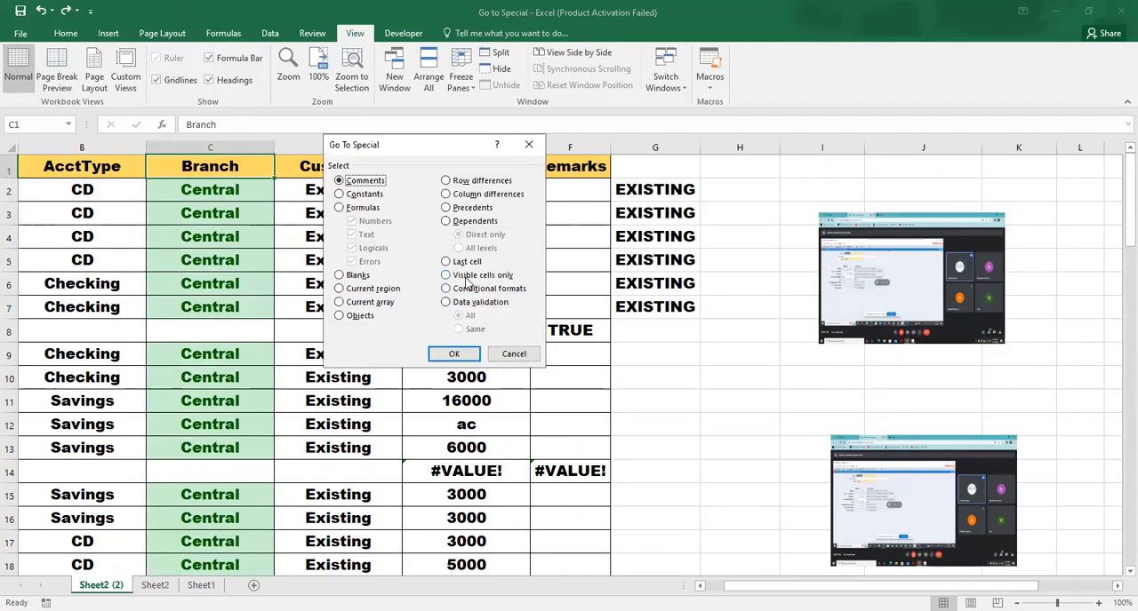
{"action": "left_click", "coordinate": [504, 353]}
Switch to Sheet2 and select the whole data range A1:F56, including the headers
{"action": "left_click", "coordinate": [155, 585]}
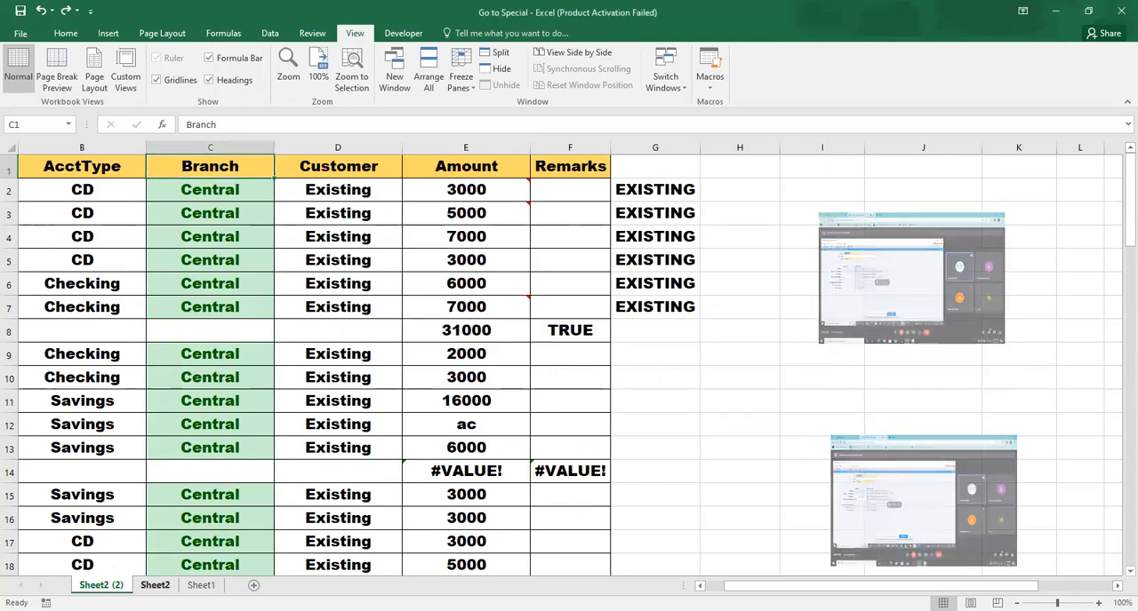
{"action": "left_click", "coordinate": [228, 421]}
{"action": "left_click", "coordinate": [271, 315]}
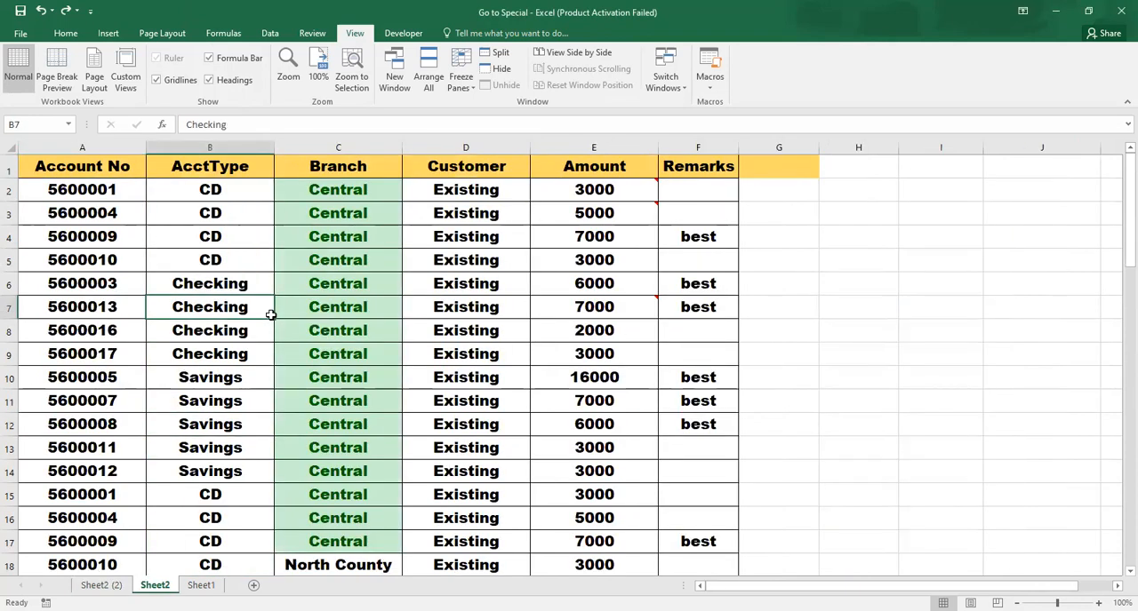
{"action": "key", "text": "Down"}
{"action": "key", "text": "Down"}
{"action": "key", "text": "Down"}
{"action": "key", "text": "Down"}
{"action": "key", "text": "Down"}
{"action": "key", "text": "Down"}
{"action": "key", "text": "Down"}
{"action": "key", "text": "Down"}
{"action": "key", "text": "Down"}
{"action": "key", "text": "Down"}
{"action": "key", "text": "Down"}
{"action": "key", "text": "Down"}
{"action": "key", "text": "Down"}
{"action": "key", "text": "Down"}
{"action": "key", "text": "Down"}
{"action": "key", "text": "Down"}
{"action": "key", "text": "Down"}
{"action": "key", "text": "Down"}
{"action": "key", "text": "Down"}
{"action": "key", "text": "Down"}
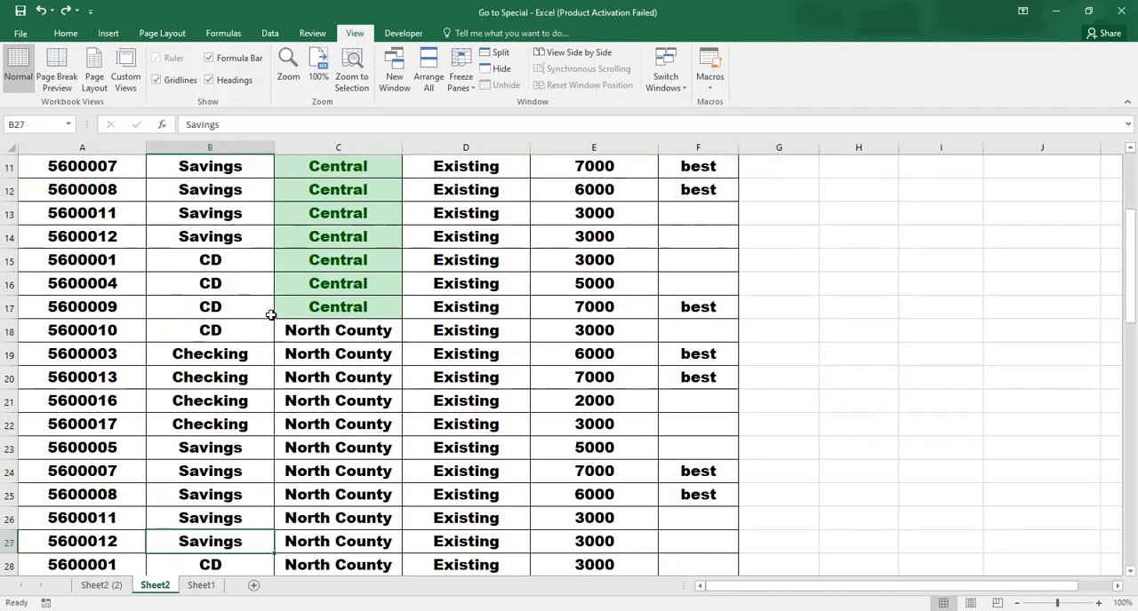
{"action": "key", "text": "Left"}
{"action": "key", "text": "Up"}
{"action": "key", "text": "Up"}
{"action": "key", "text": "Up"}
{"action": "key", "text": "Up"}
{"action": "key", "text": "Up"}
{"action": "key", "text": "Up"}
{"action": "key", "text": "Up"}
{"action": "key", "text": "Up"}
{"action": "key", "text": "Up"}
{"action": "key", "text": "Up"}
{"action": "key", "text": "Up"}
{"action": "key", "text": "Up"}
{"action": "key", "text": "Up"}
{"action": "key", "text": "Up"}
{"action": "key", "text": "Up"}
{"action": "key", "text": "Up"}
{"action": "key", "text": "Up"}
{"action": "key", "text": "Up"}
{"action": "key", "text": "Up"}
{"action": "key", "text": "Up"}
{"action": "key", "text": "Up"}
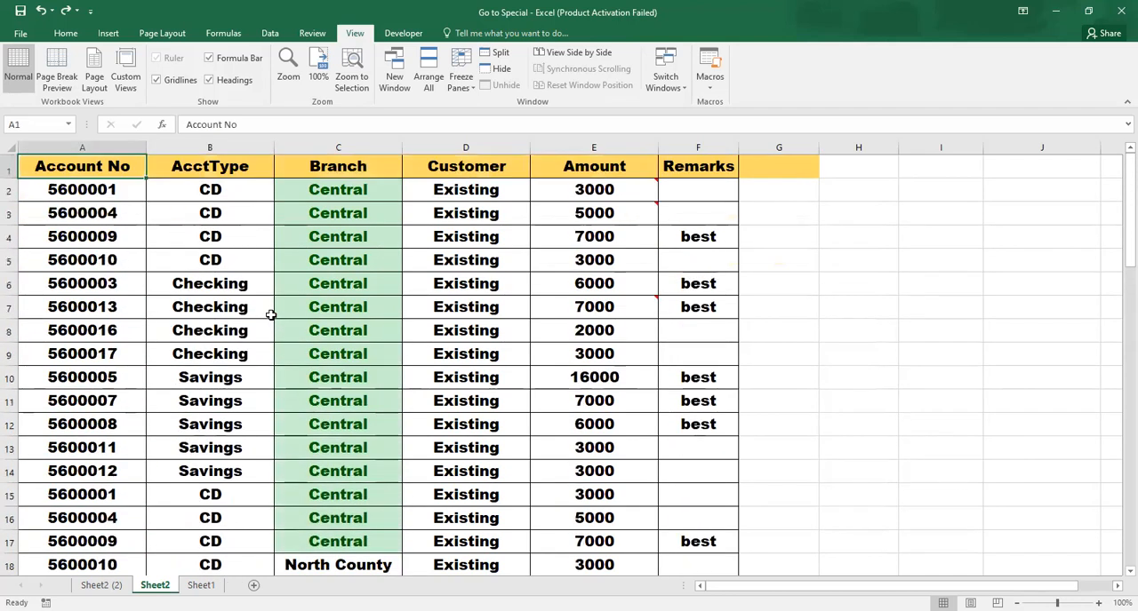
{"action": "key", "text": "ctrl+shift+Right"}
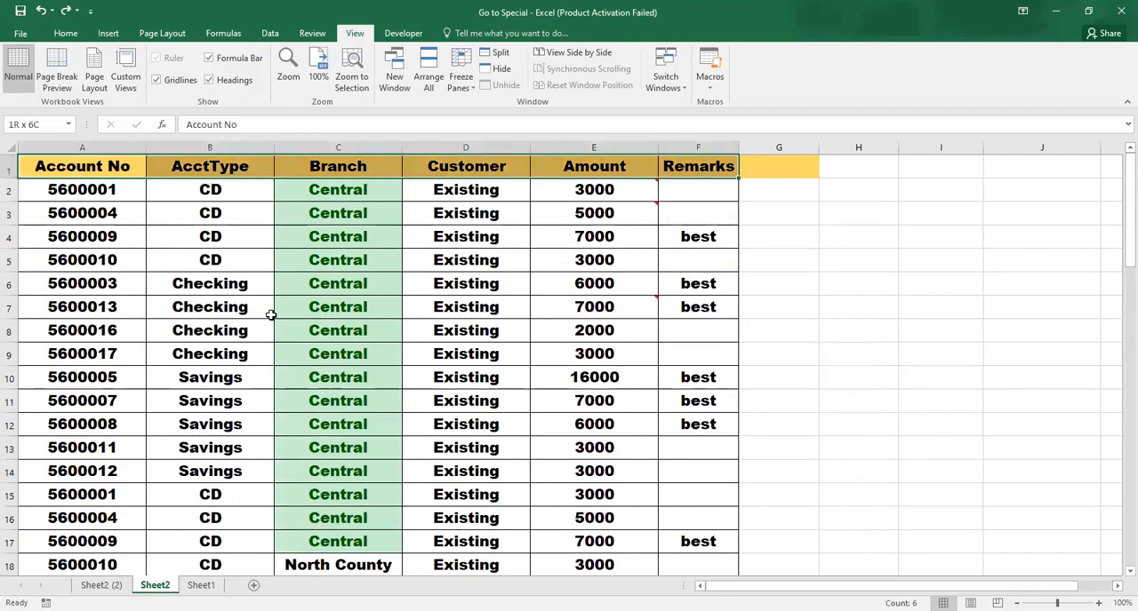
{"action": "key", "text": "ctrl+shift+Down"}
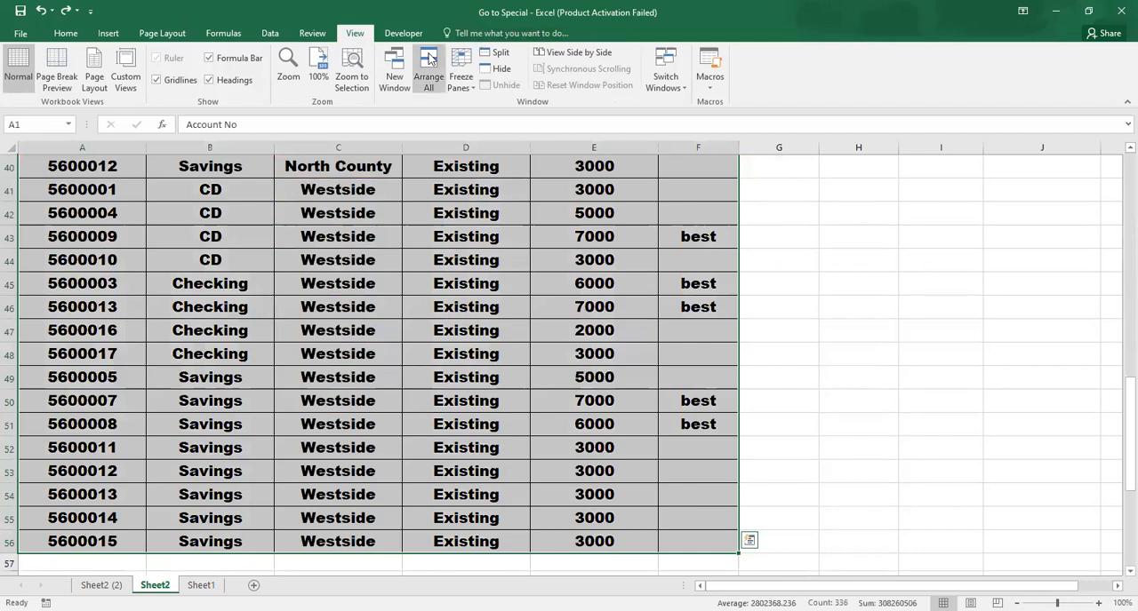
Add Sum subtotals to the Amount column only, at each change in Branch
{"action": "left_click", "coordinate": [267, 35]}
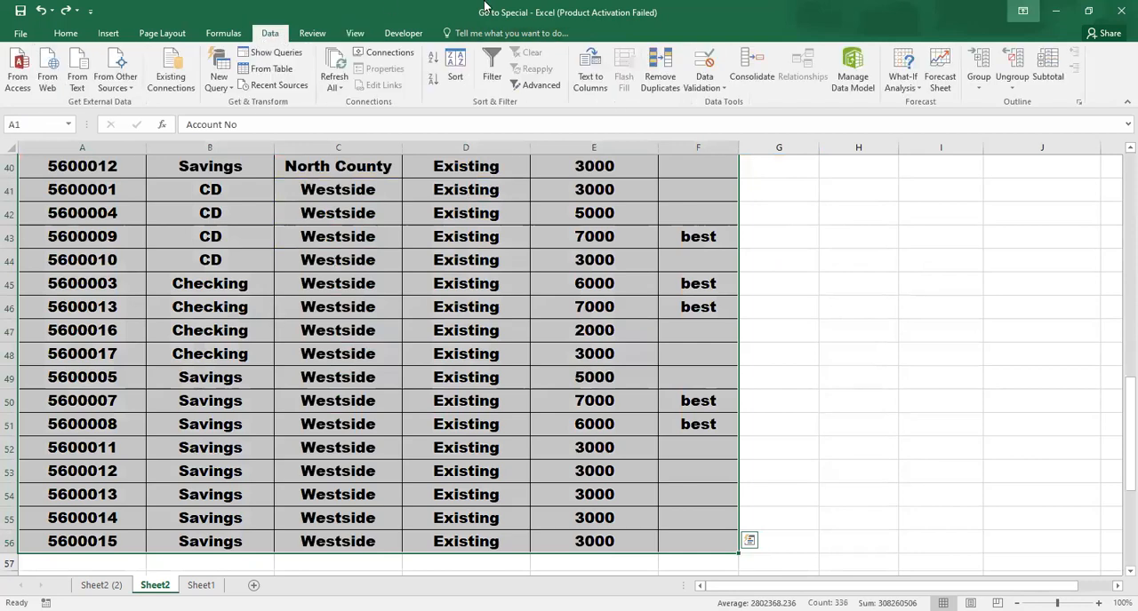
{"action": "left_click", "coordinate": [1050, 71]}
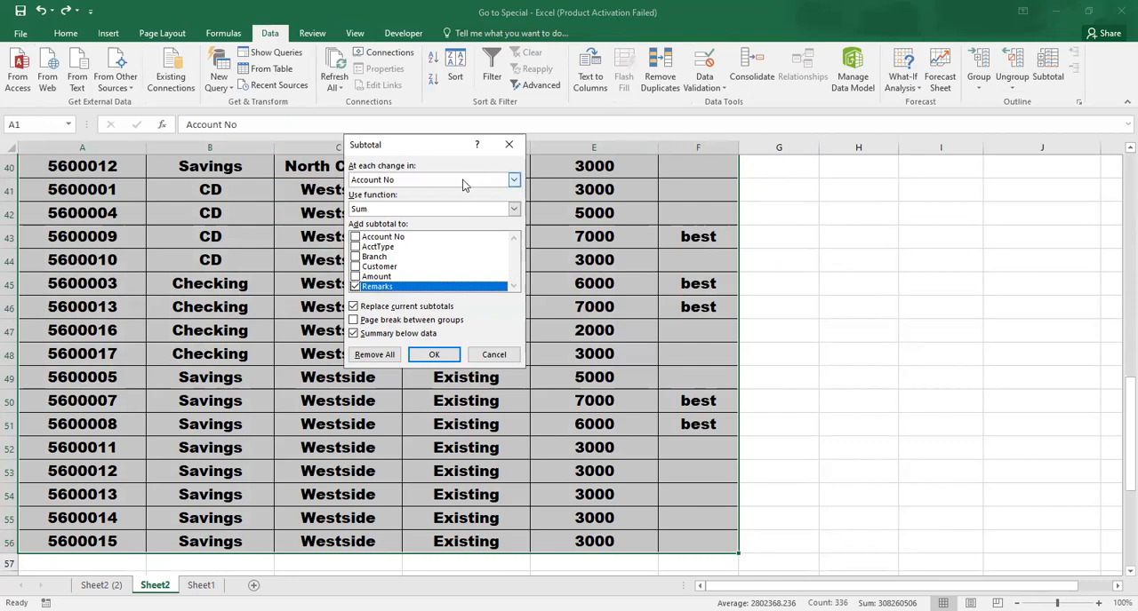
{"action": "left_click", "coordinate": [460, 182]}
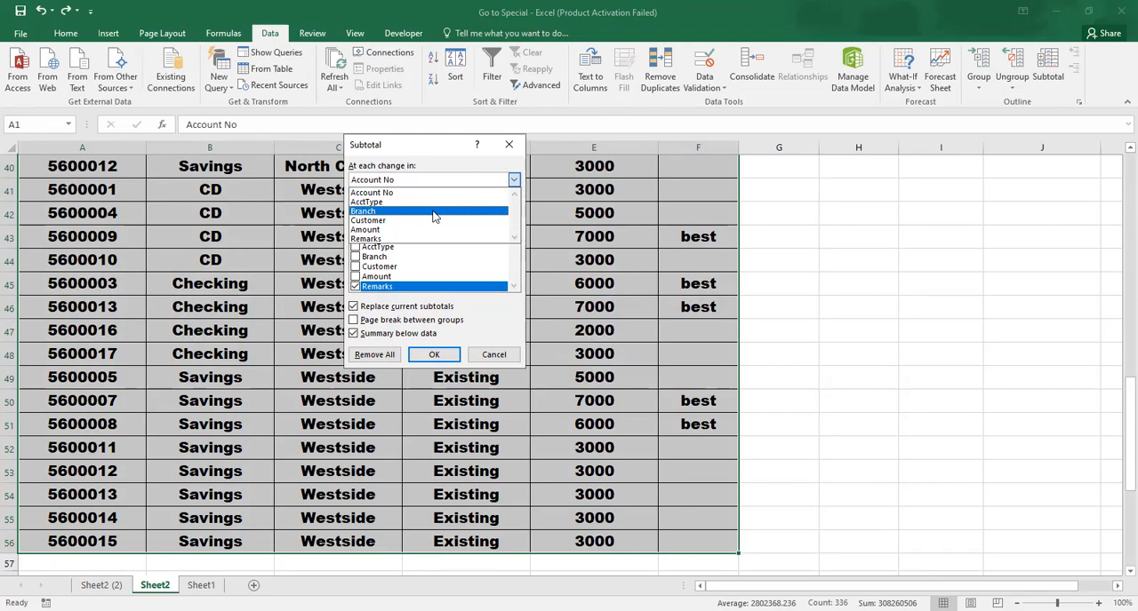
{"action": "left_click", "coordinate": [435, 214]}
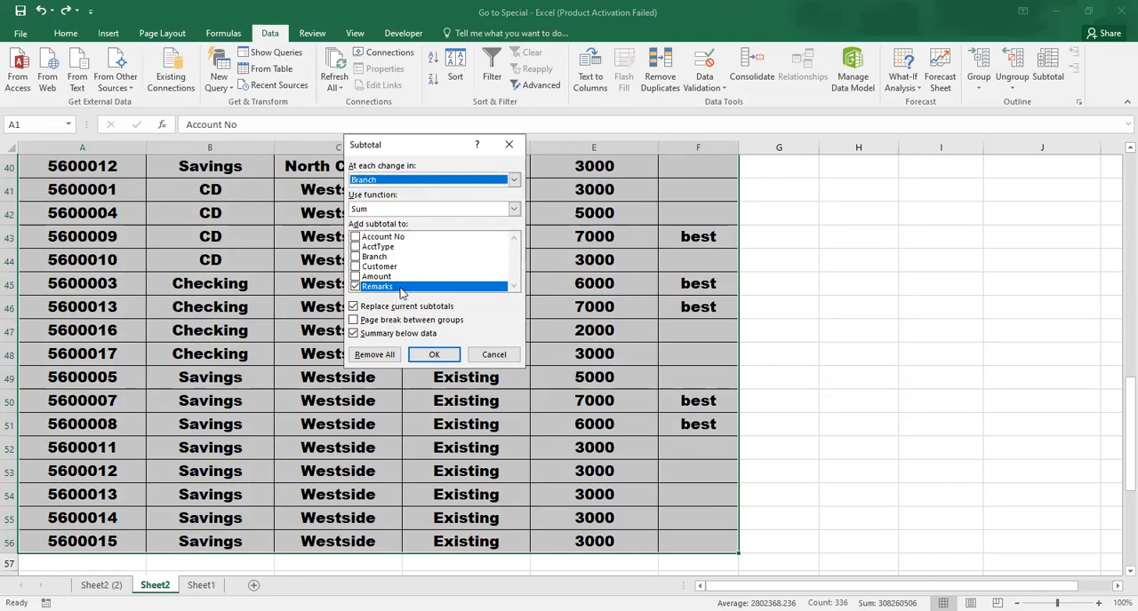
{"action": "left_click", "coordinate": [406, 277]}
{"action": "left_click", "coordinate": [357, 277]}
{"action": "left_click", "coordinate": [357, 286]}
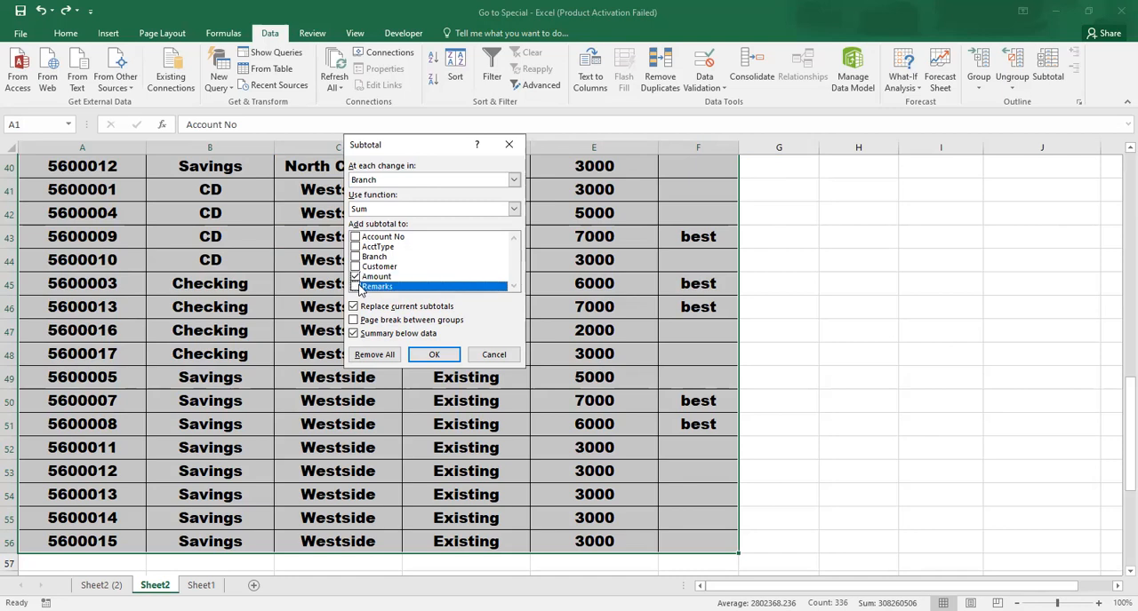
{"action": "left_click", "coordinate": [430, 354]}
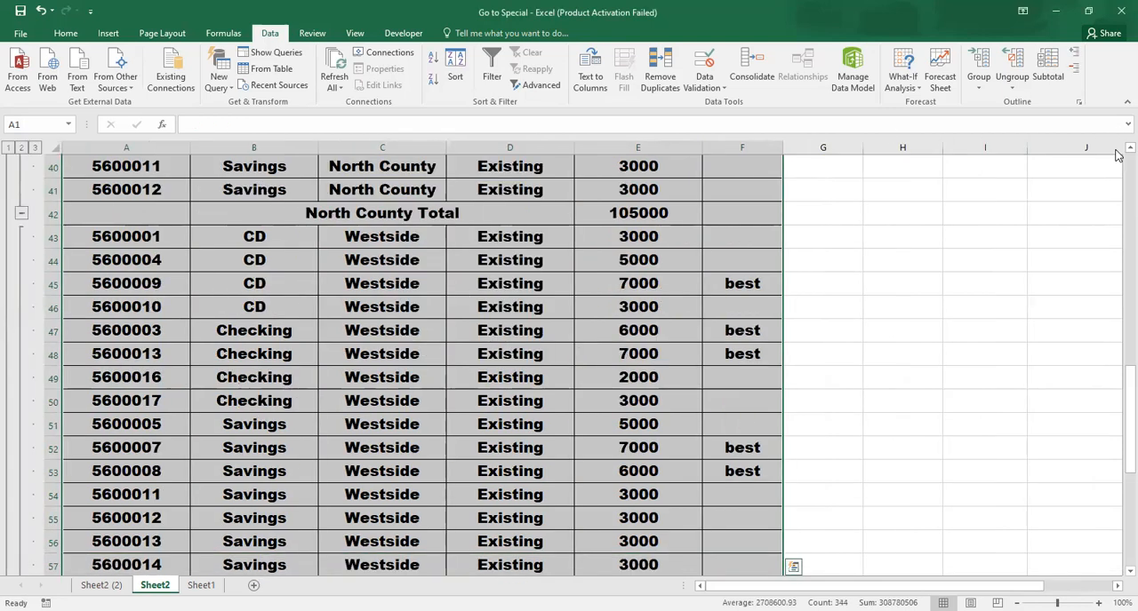
Examine the subtotal rows for the Central, North County and Westside branches and the Grand Total row
{"action": "scroll", "coordinate": [1117, 187], "scroll_direction": "up", "scroll_amount": 11}
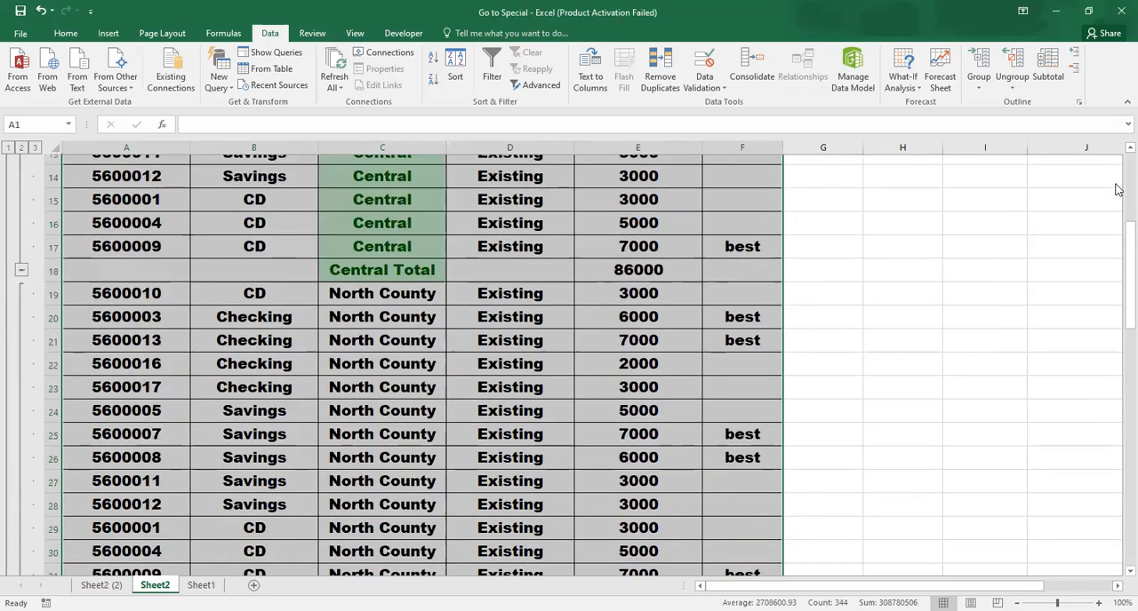
{"action": "scroll", "coordinate": [1113, 194], "scroll_direction": "up", "scroll_amount": 2}
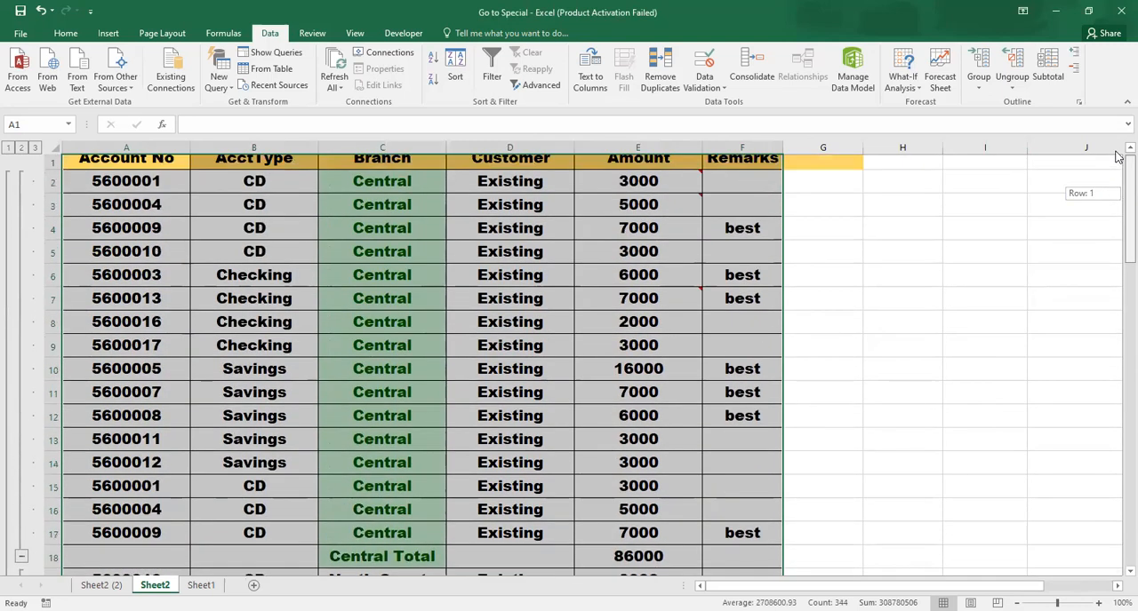
{"action": "left_click", "coordinate": [415, 313]}
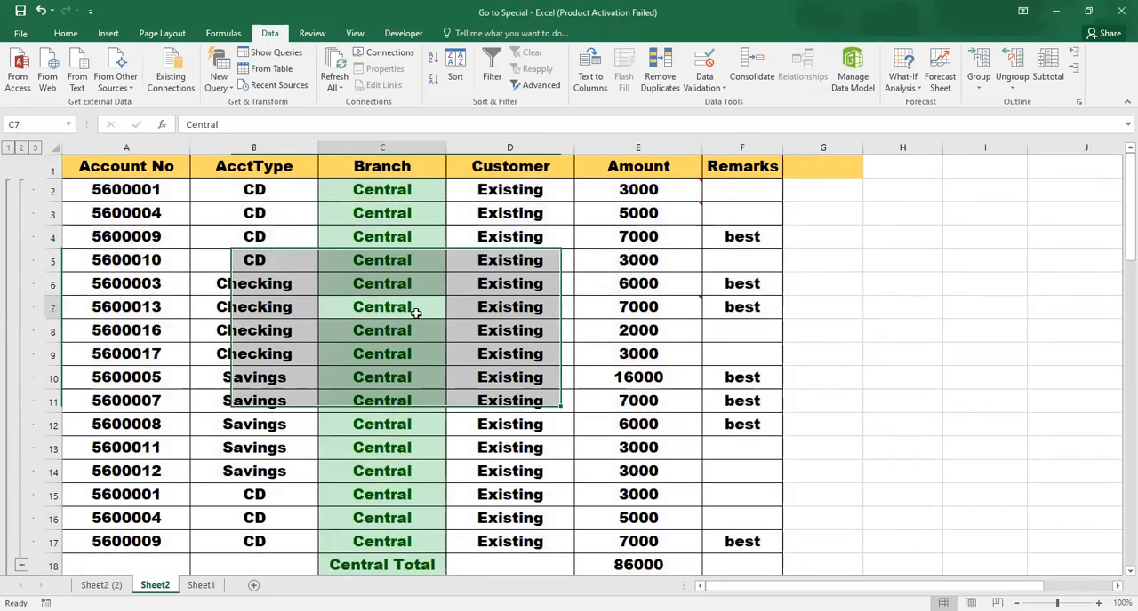
{"action": "key", "text": "Down"}
{"action": "key", "text": "Down"}
{"action": "key", "text": "Down"}
{"action": "key", "text": "Down"}
{"action": "key", "text": "Down"}
{"action": "key", "text": "Down"}
{"action": "key", "text": "Down"}
{"action": "key", "text": "Down"}
{"action": "key", "text": "Down"}
{"action": "key", "text": "Down"}
{"action": "key", "text": "Down"}
{"action": "key", "text": "Down"}
{"action": "key", "text": "Down"}
{"action": "key", "text": "Down"}
{"action": "key", "text": "Down"}
{"action": "key", "text": "Down"}
{"action": "key", "text": "Down"}
{"action": "key", "text": "Down"}
{"action": "key", "text": "Down"}
{"action": "key", "text": "Down"}
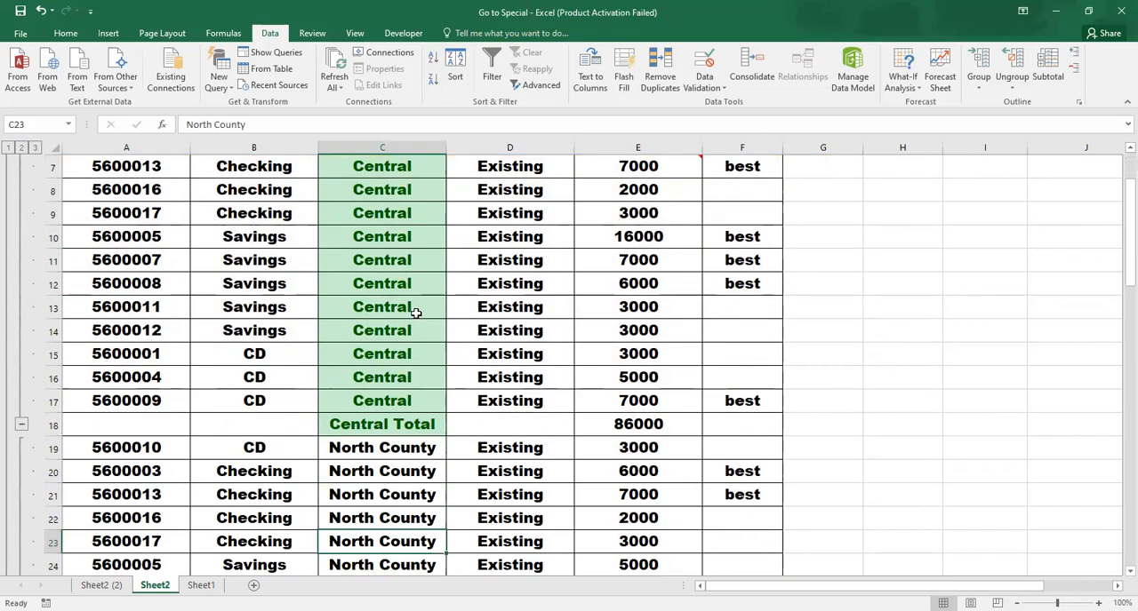
{"action": "key", "text": "Down"}
{"action": "key", "text": "Down"}
{"action": "key", "text": "Down"}
{"action": "key", "text": "Down"}
{"action": "key", "text": "Down"}
{"action": "key", "text": "Down"}
{"action": "key", "text": "Down"}
{"action": "key", "text": "Down"}
{"action": "key", "text": "Down"}
{"action": "key", "text": "Down"}
{"action": "key", "text": "Down"}
{"action": "key", "text": "Down"}
{"action": "key", "text": "Down"}
{"action": "key", "text": "Down"}
{"action": "key", "text": "Down"}
{"action": "key", "text": "Up"}
{"action": "key", "text": "Up"}
{"action": "key", "text": "Up"}
{"action": "key", "text": "Down"}
{"action": "key", "text": "Down"}
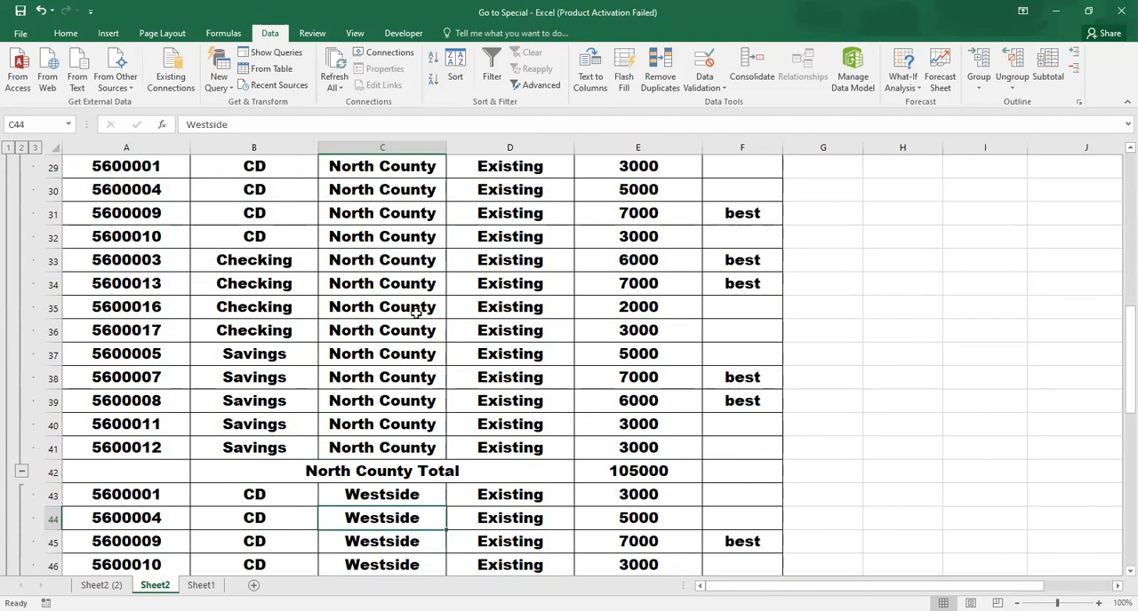
{"action": "key", "text": "Down"}
{"action": "key", "text": "Down"}
{"action": "key", "text": "Down"}
{"action": "key", "text": "Down"}
{"action": "key", "text": "Down"}
{"action": "key", "text": "Down"}
{"action": "key", "text": "Down"}
{"action": "key", "text": "Down"}
{"action": "key", "text": "Down"}
{"action": "key", "text": "Down"}
{"action": "key", "text": "Down"}
{"action": "key", "text": "Down"}
{"action": "key", "text": "Down"}
{"action": "key", "text": "Down"}
{"action": "key", "text": "Down"}
{"action": "key", "text": "Down"}
{"action": "key", "text": "Down"}
{"action": "key", "text": "Up"}
{"action": "key", "text": "Up"}
{"action": "key", "text": "Right"}
{"action": "key", "text": "Right"}
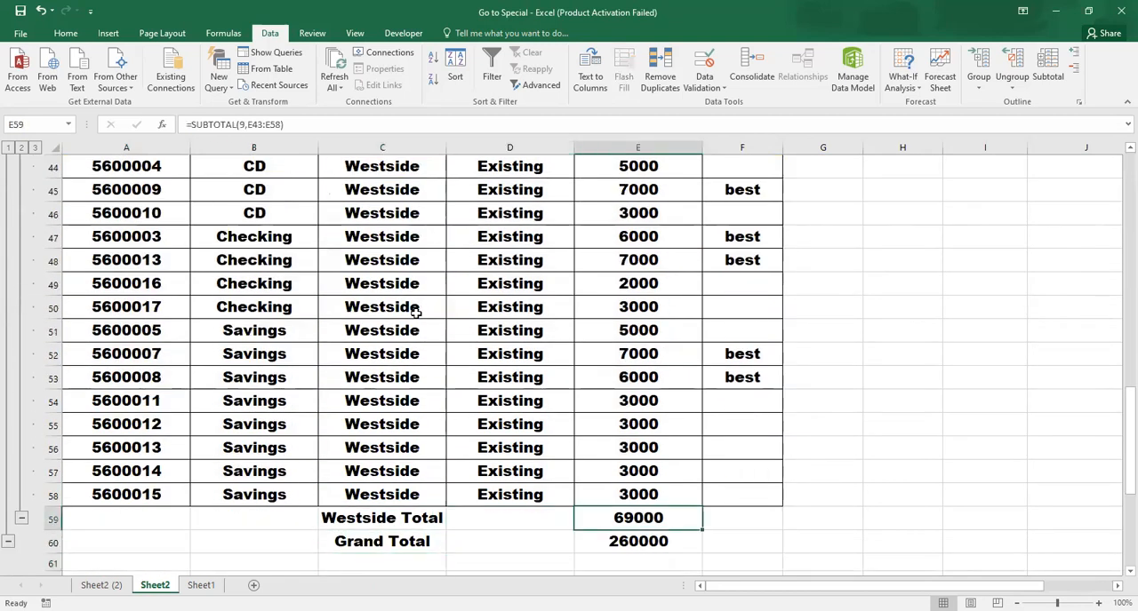
Try the outline's grand-total, subtotal and full-detail levels, and finish on level 2 with only branch totals and the grand total
{"action": "left_click", "coordinate": [9, 545]}
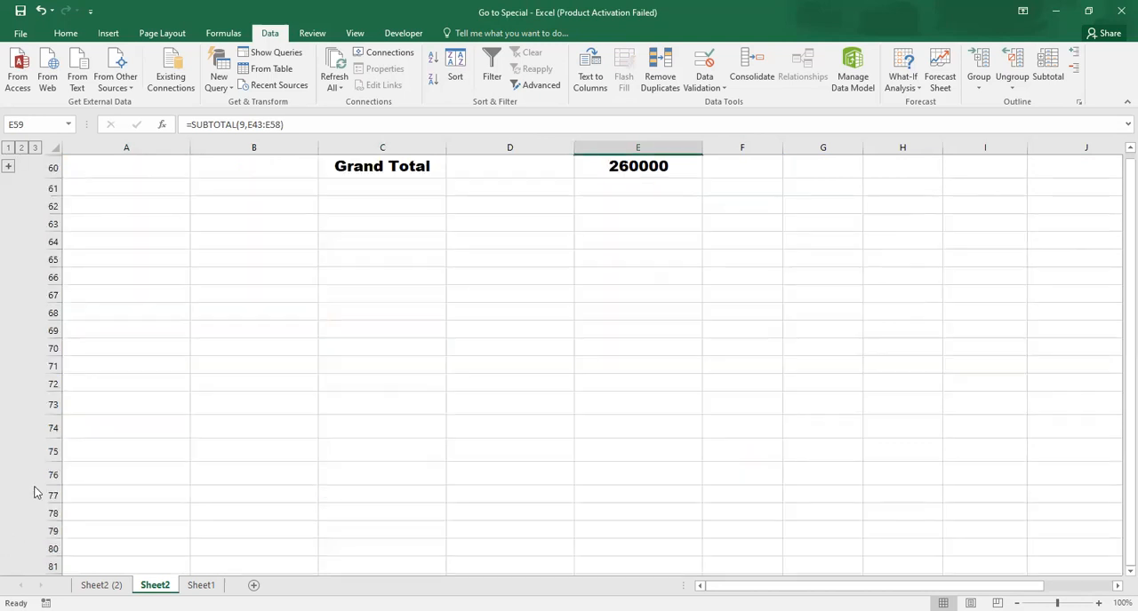
{"action": "left_click", "coordinate": [1128, 148]}
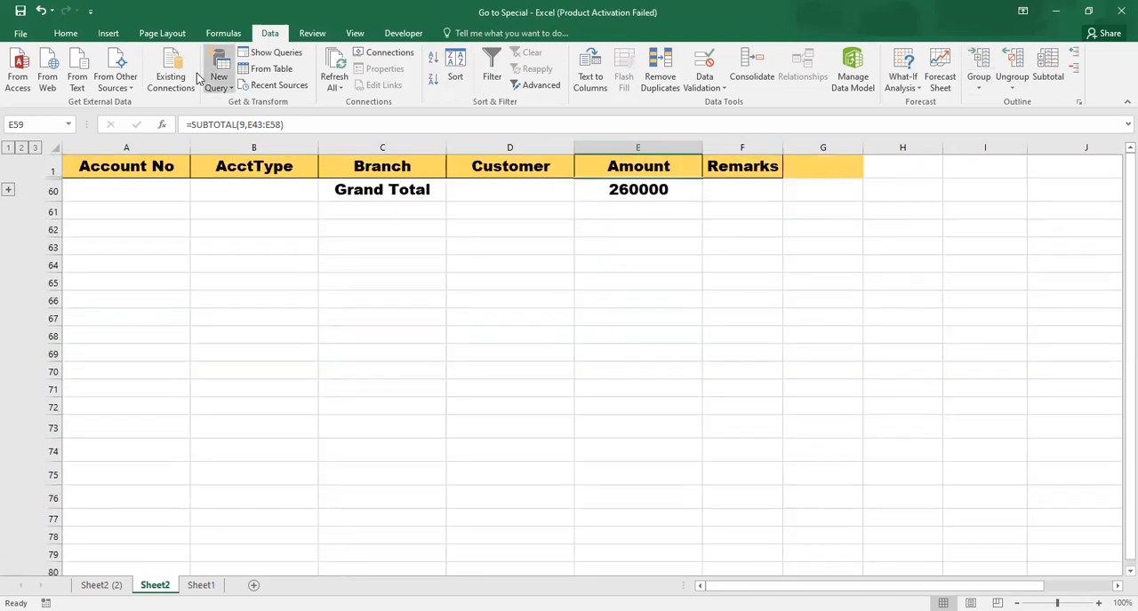
{"action": "left_click", "coordinate": [21, 148]}
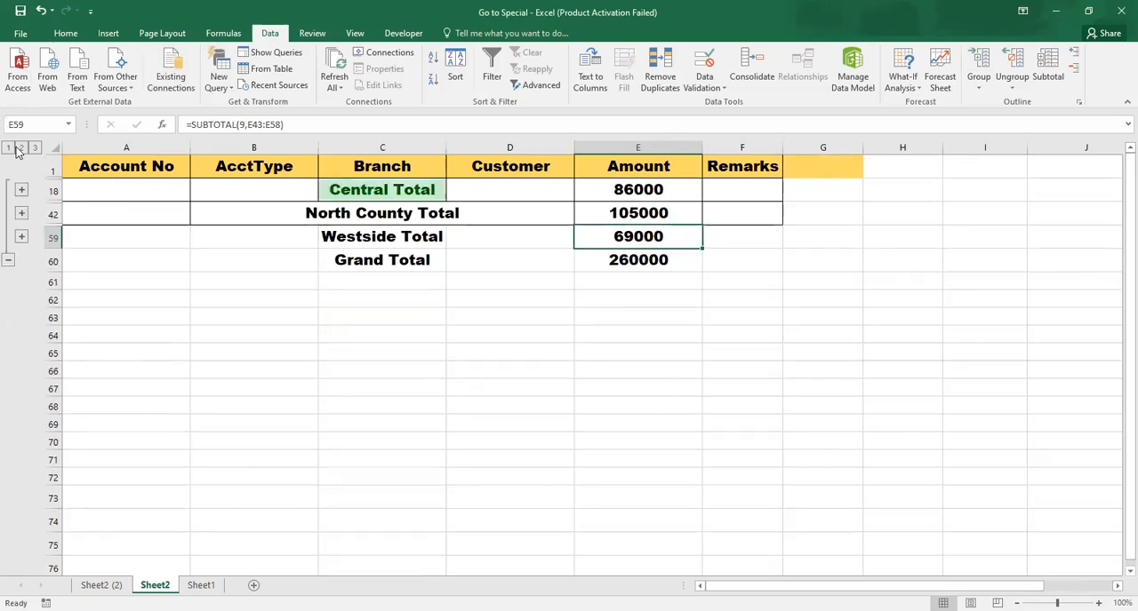
{"action": "left_click", "coordinate": [35, 149]}
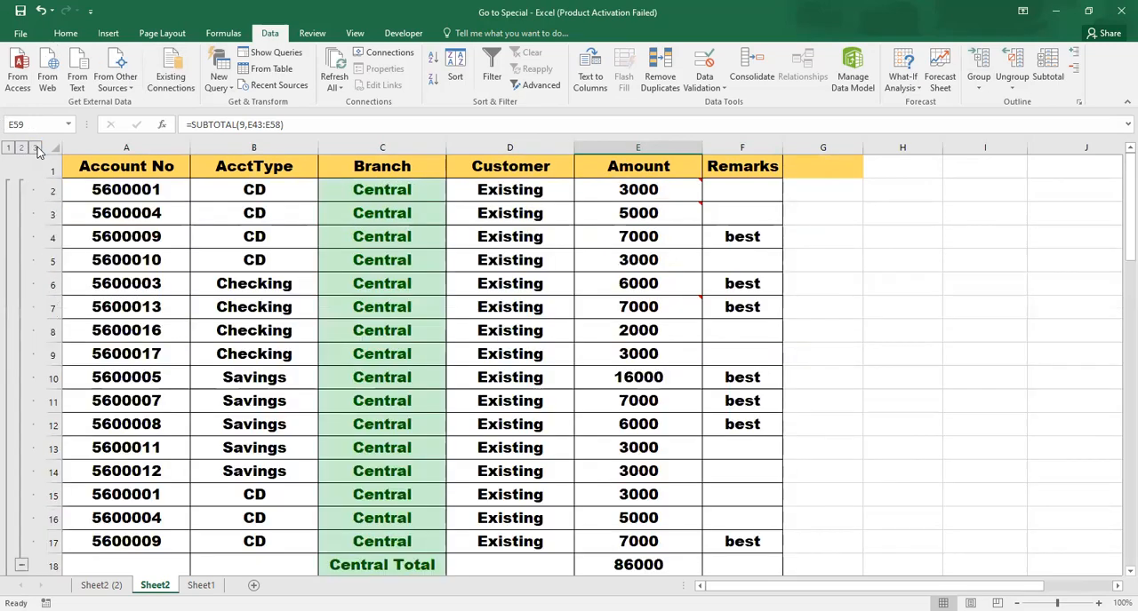
{"action": "left_click", "coordinate": [21, 148]}
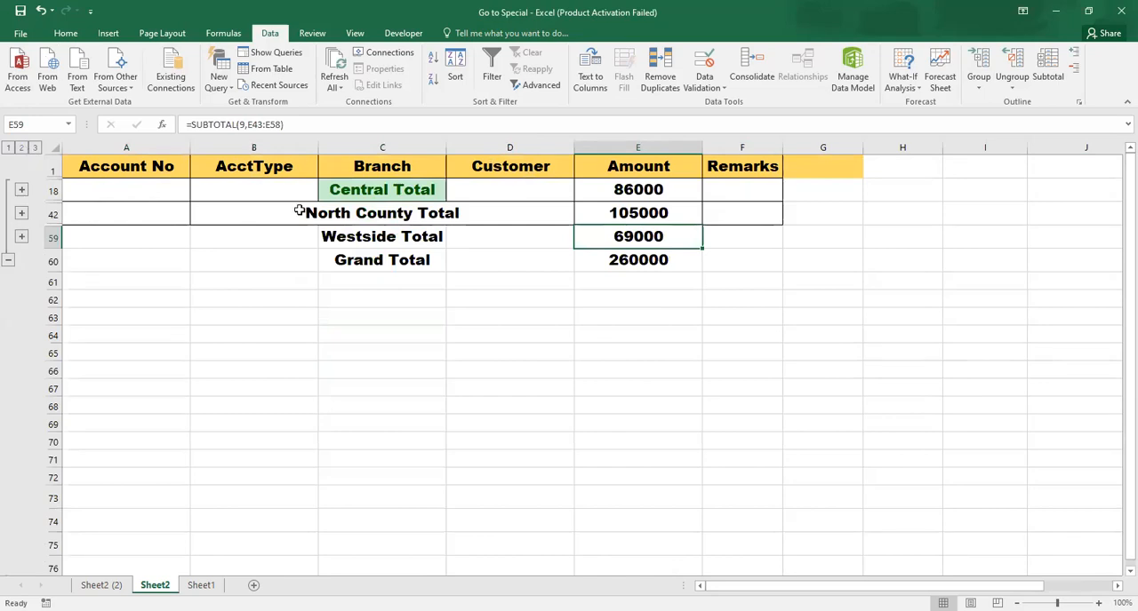
Copy the collapsed totals range C18:E60 directly, paste it at I59, and check the pasted columns
{"action": "left_click", "coordinate": [407, 240]}
{"action": "left_click_drag", "start_coordinate": [338, 190], "coordinate": [622, 264]}
{"action": "key", "text": "ctrl+c"}
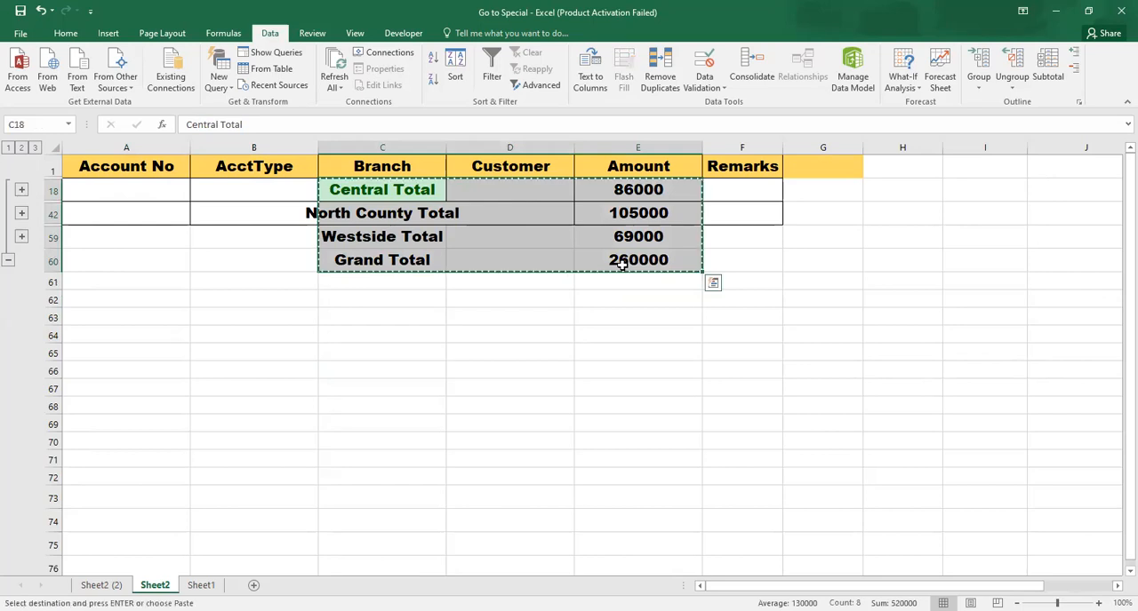
{"action": "left_click", "coordinate": [1023, 229]}
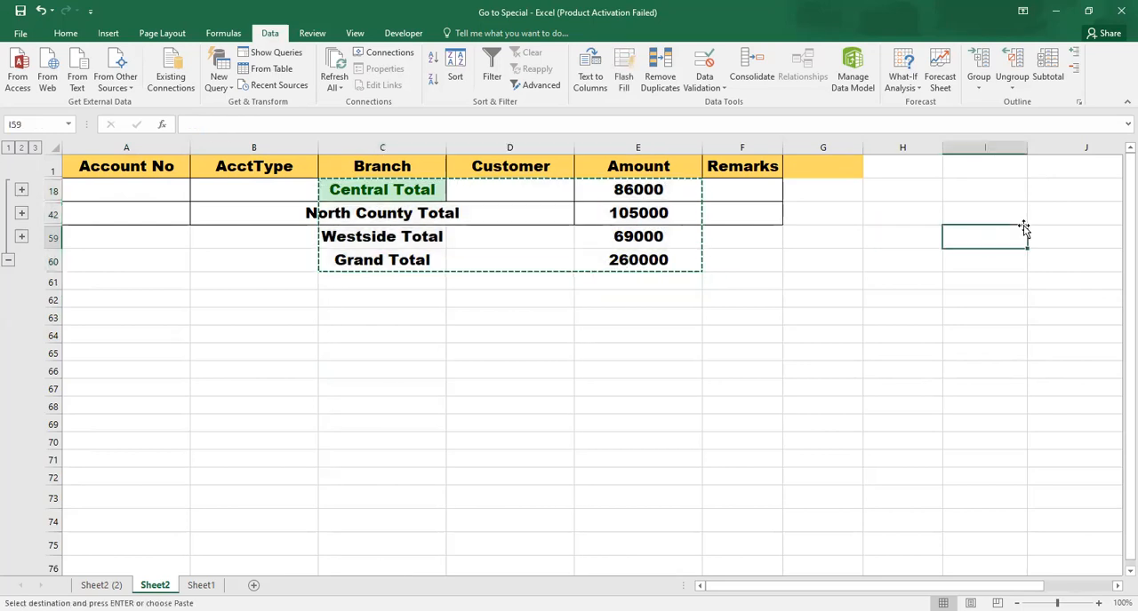
{"action": "key", "text": "Return"}
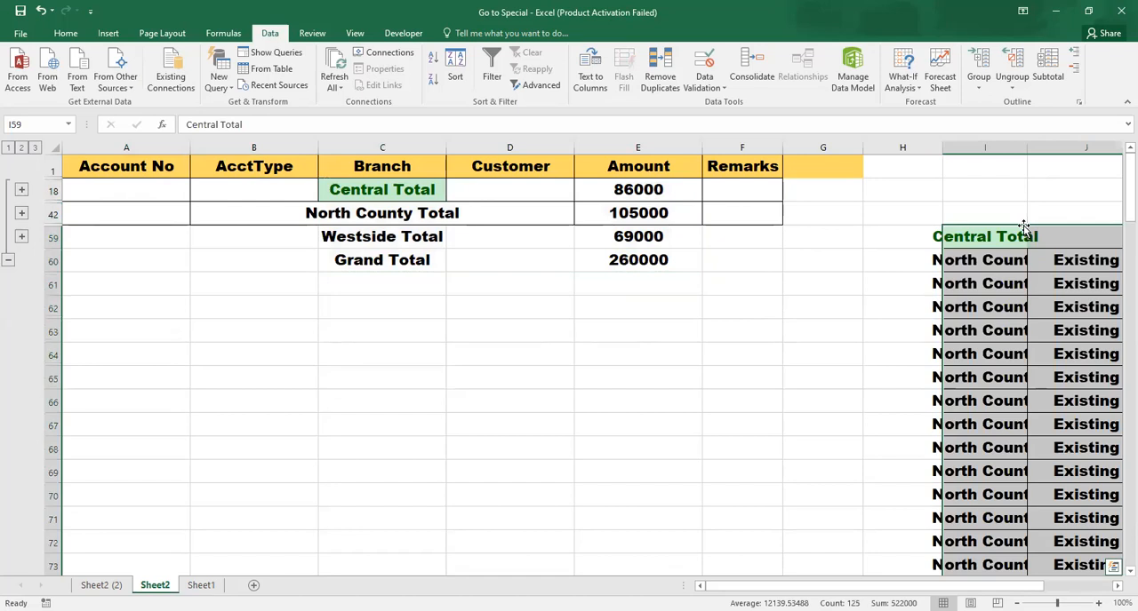
{"action": "key", "text": "Right"}
{"action": "key", "text": "Right"}
{"action": "key", "text": "Right"}
{"action": "key", "text": "Left"}
{"action": "key", "text": "Left"}
{"action": "key", "text": "Left"}
{"action": "key", "text": "Left"}
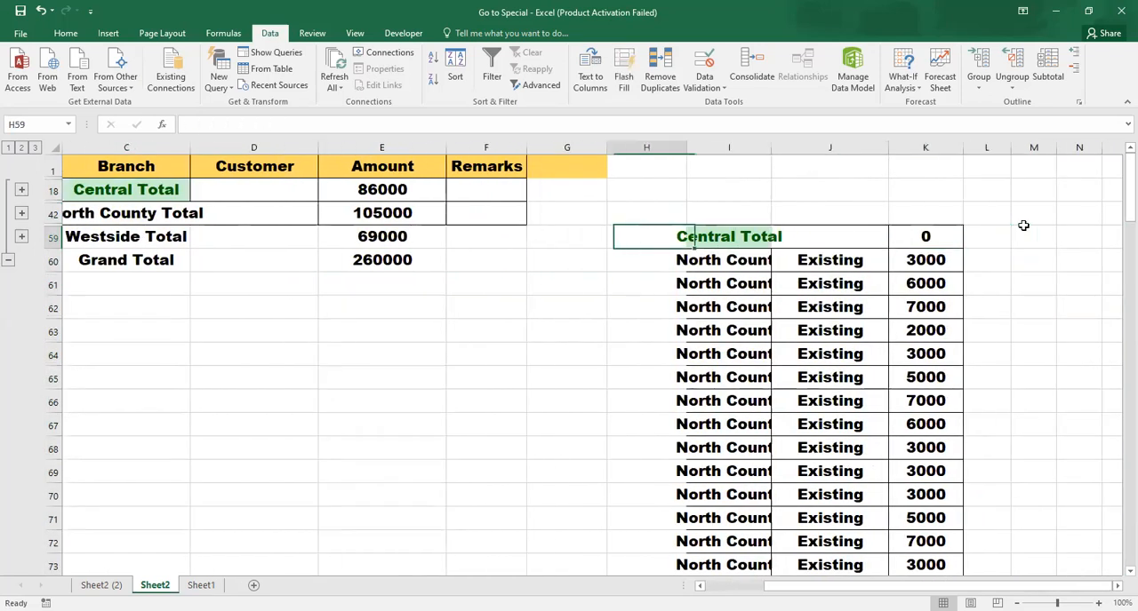
Clear the contents and formatting of the pasted block starting at I59 in columns I to K
{"action": "key", "text": "Right"}
{"action": "key", "text": "Left"}
{"action": "key", "text": "Right"}
{"action": "key", "text": "Right"}
{"action": "key", "text": "Left"}
{"action": "key", "text": "Left"}
{"action": "key", "text": "Right"}
{"action": "key", "text": "shift+Right"}
{"action": "key", "text": "shift+Right"}
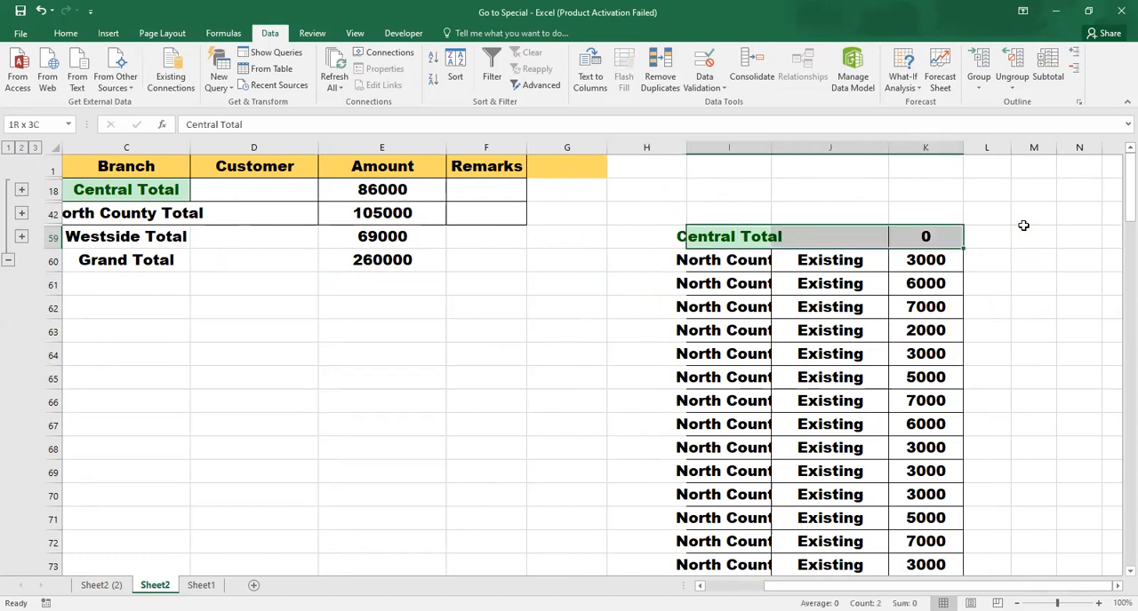
{"action": "key", "text": "ctrl+shift+Down"}
{"action": "key", "text": "Delete"}
{"action": "key", "text": "ctrl+BackSpace"}
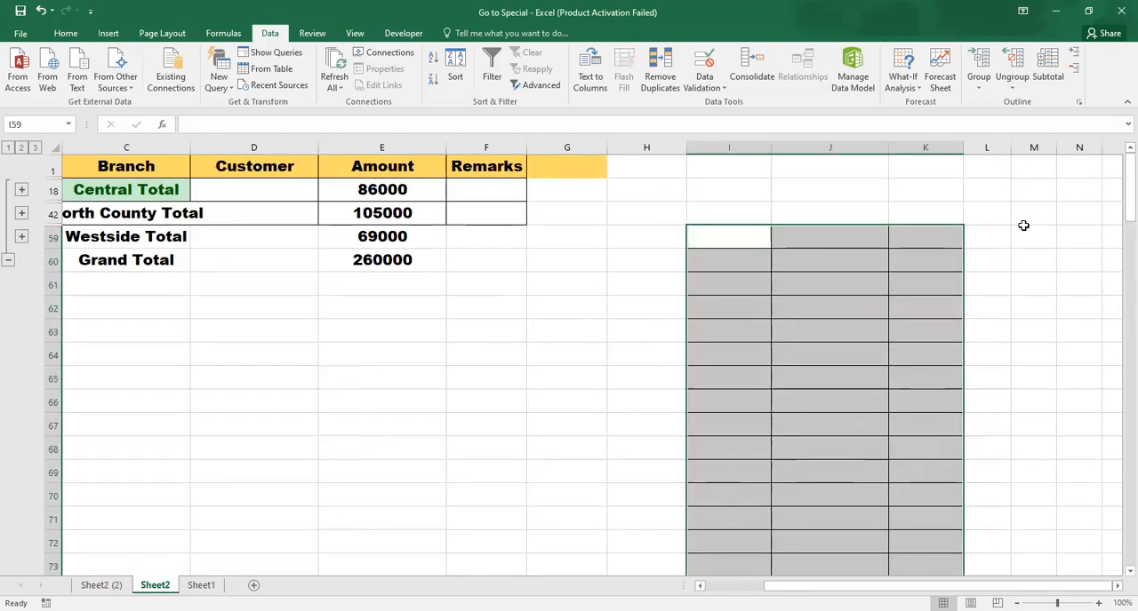
{"action": "key", "text": "alt+h"}
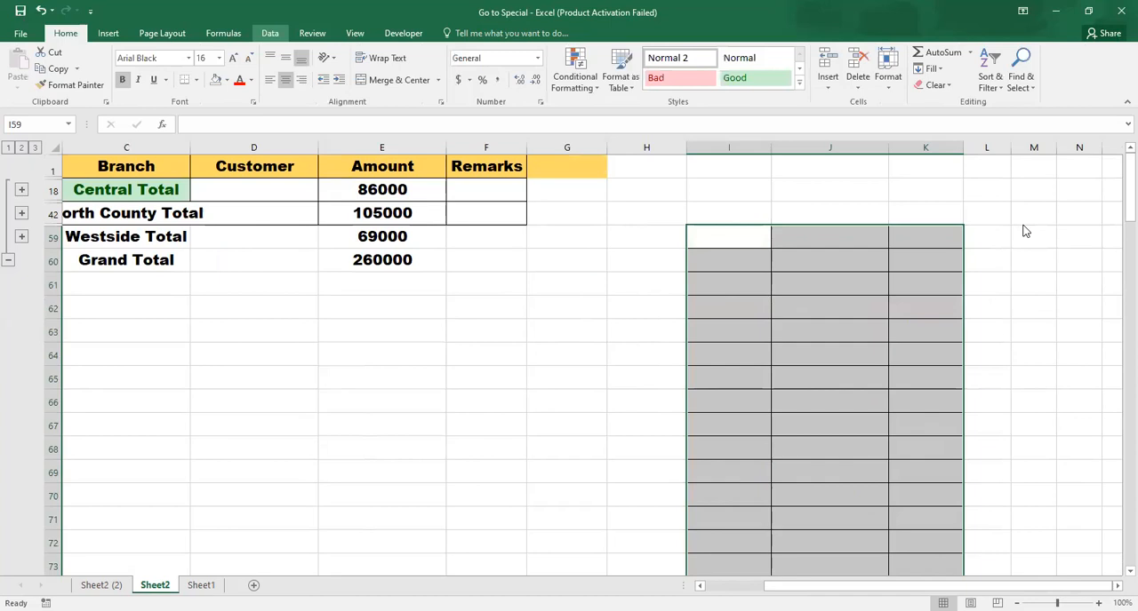
{"action": "left_click", "coordinate": [528, 275]}
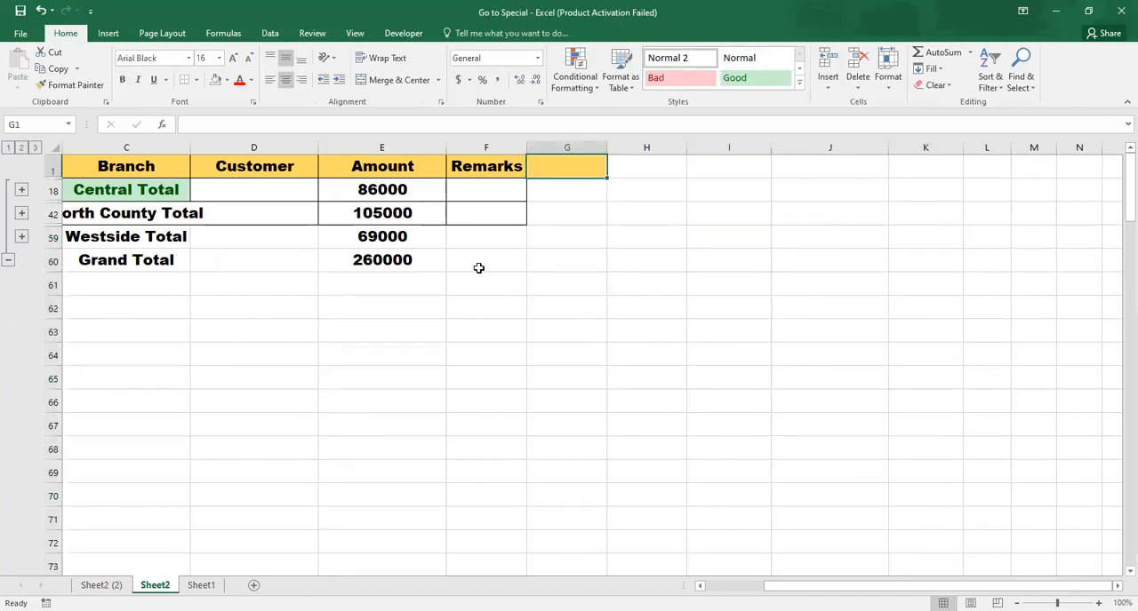
Try Go To Special with Visible cells only while just the Central Total cell C18 is selected
{"action": "left_click", "coordinate": [169, 193]}
{"action": "key", "text": "Left"}
{"action": "key", "text": "Left"}
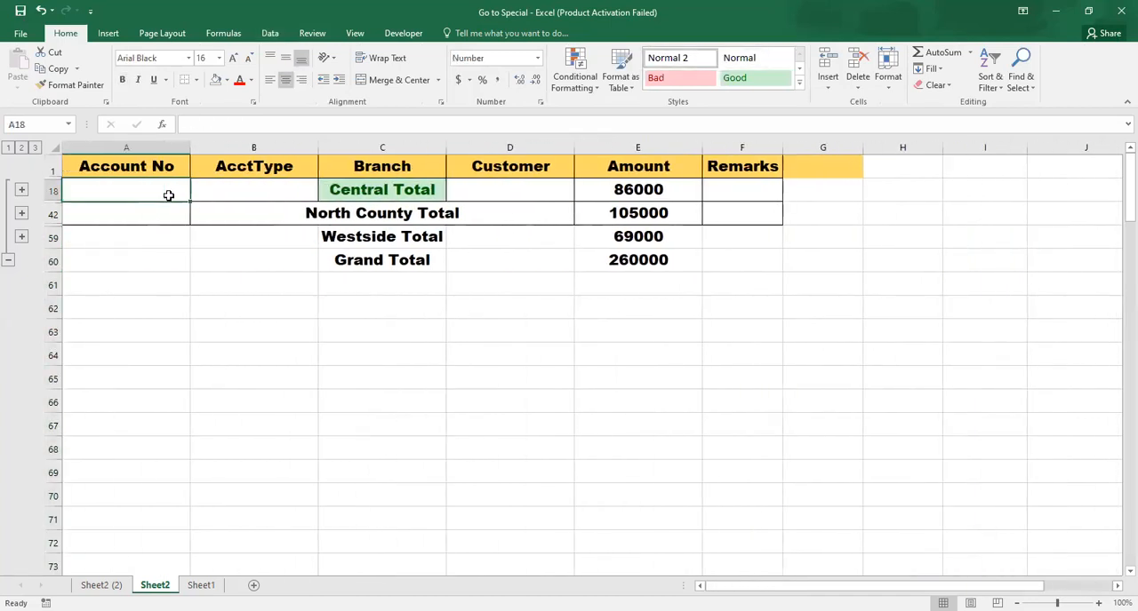
{"action": "key", "text": "Up"}
{"action": "key", "text": "Right"}
{"action": "key", "text": "Right"}
{"action": "key", "text": "Down"}
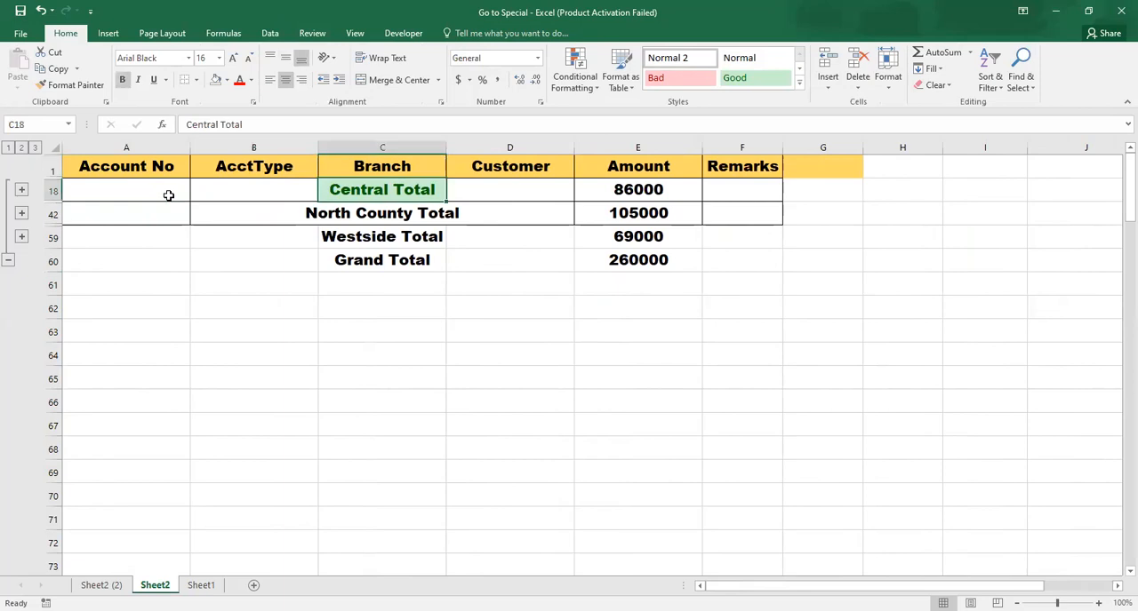
{"action": "key", "text": "shift+Right"}
{"action": "key", "text": "shift+Right"}
{"action": "key", "text": "Down"}
{"action": "key", "text": "Up"}
{"action": "key", "text": "shift+Right"}
{"action": "key", "text": "shift+Left"}
{"action": "key", "text": "F5"}
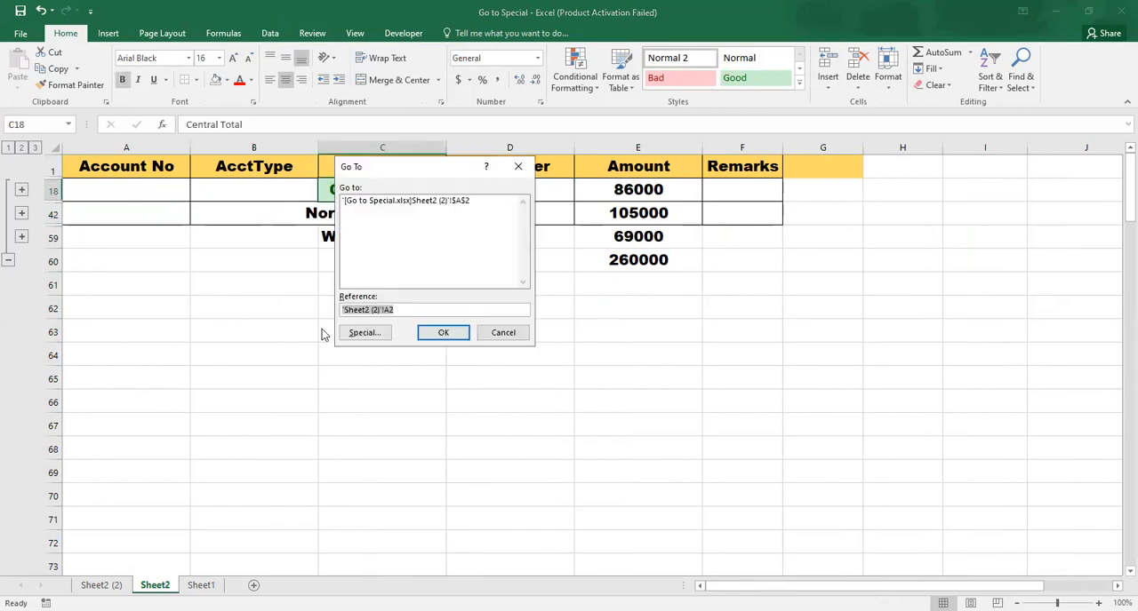
{"action": "left_click", "coordinate": [367, 334]}
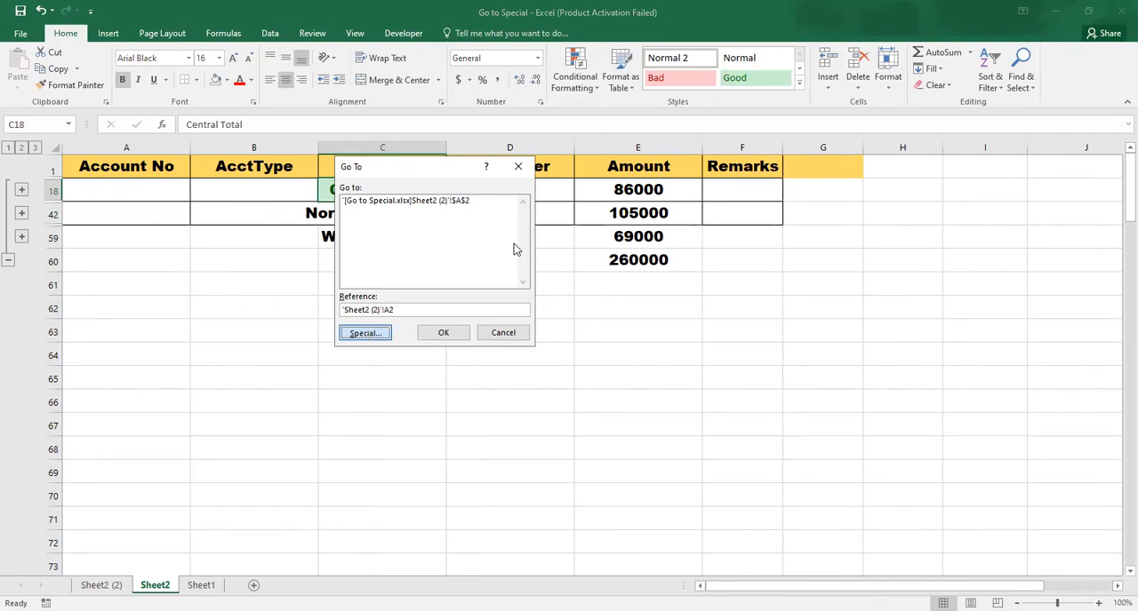
{"action": "left_click", "coordinate": [462, 276]}
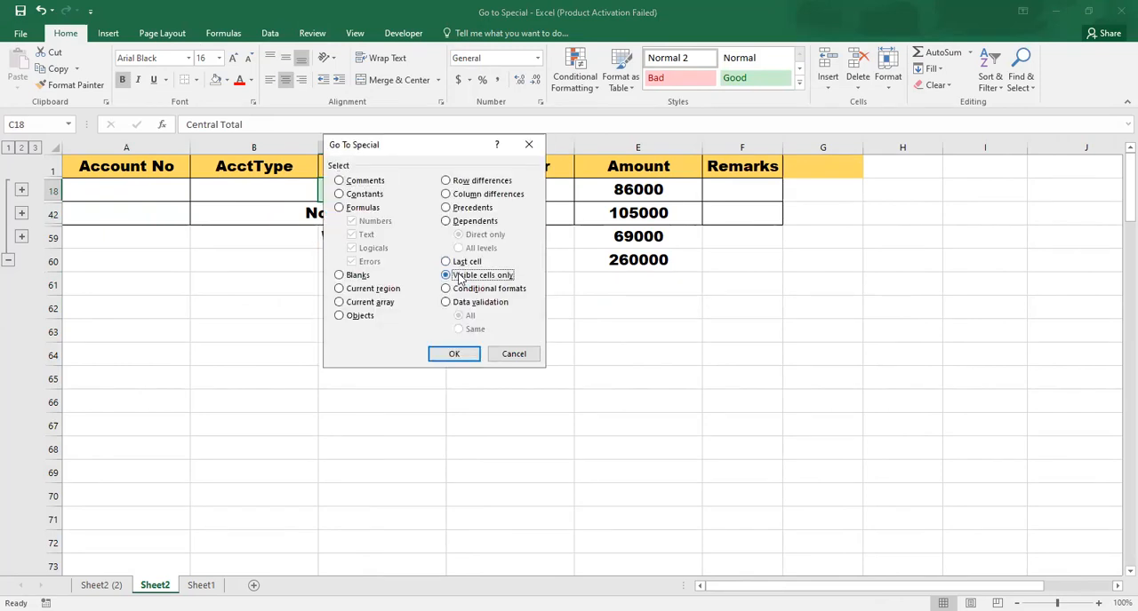
{"action": "left_click", "coordinate": [455, 354]}
Limit the selection of C18:E60 to Visible cells only with Go To Special, and copy it to I59
{"action": "left_click_drag", "start_coordinate": [388, 184], "coordinate": [625, 257]}
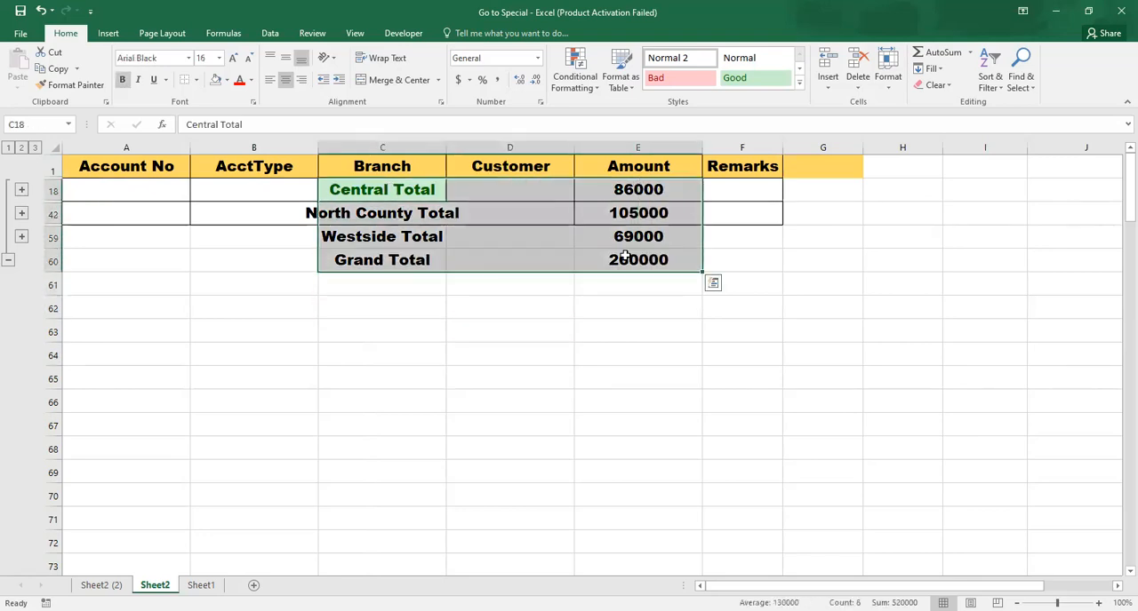
{"action": "key", "text": "F5"}
{"action": "left_click", "coordinate": [365, 333]}
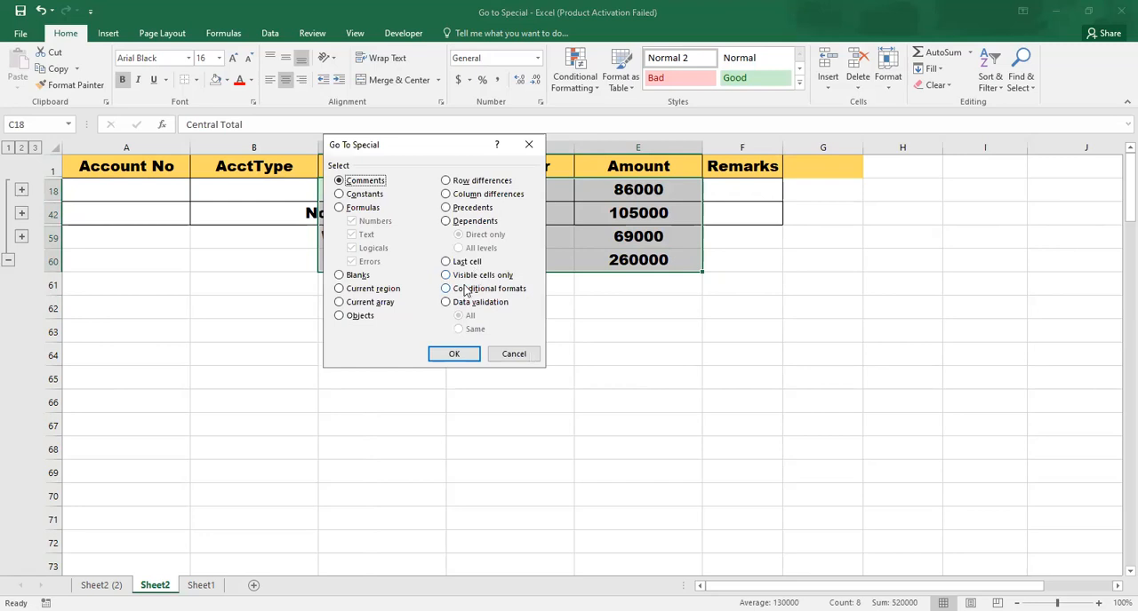
{"action": "left_click", "coordinate": [471, 275]}
{"action": "left_click", "coordinate": [446, 356]}
{"action": "key", "text": "ctrl+c"}
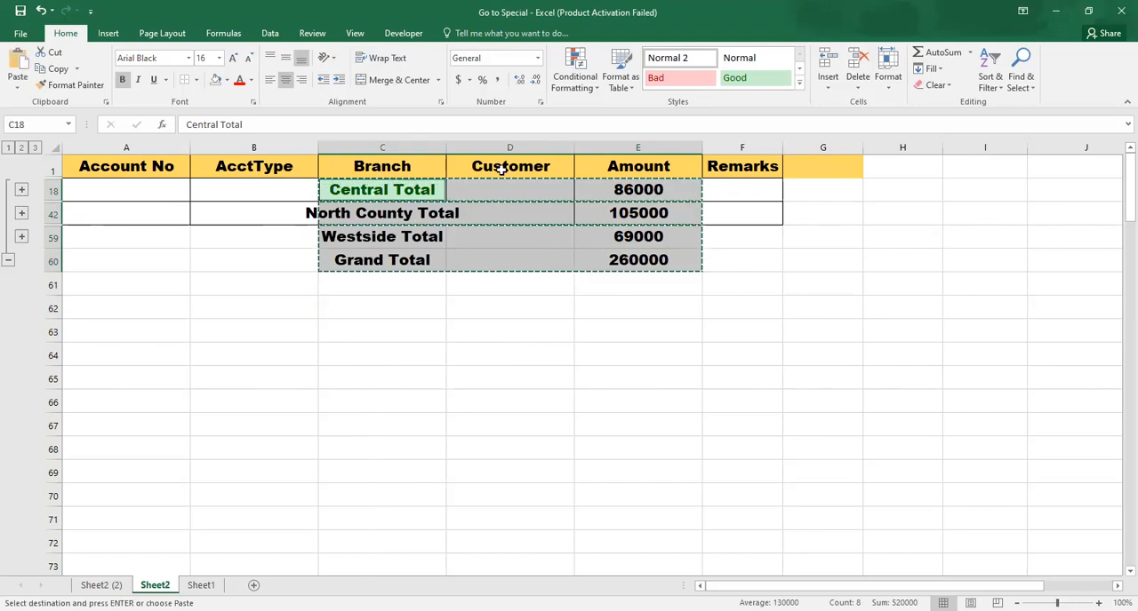
{"action": "left_click", "coordinate": [988, 230]}
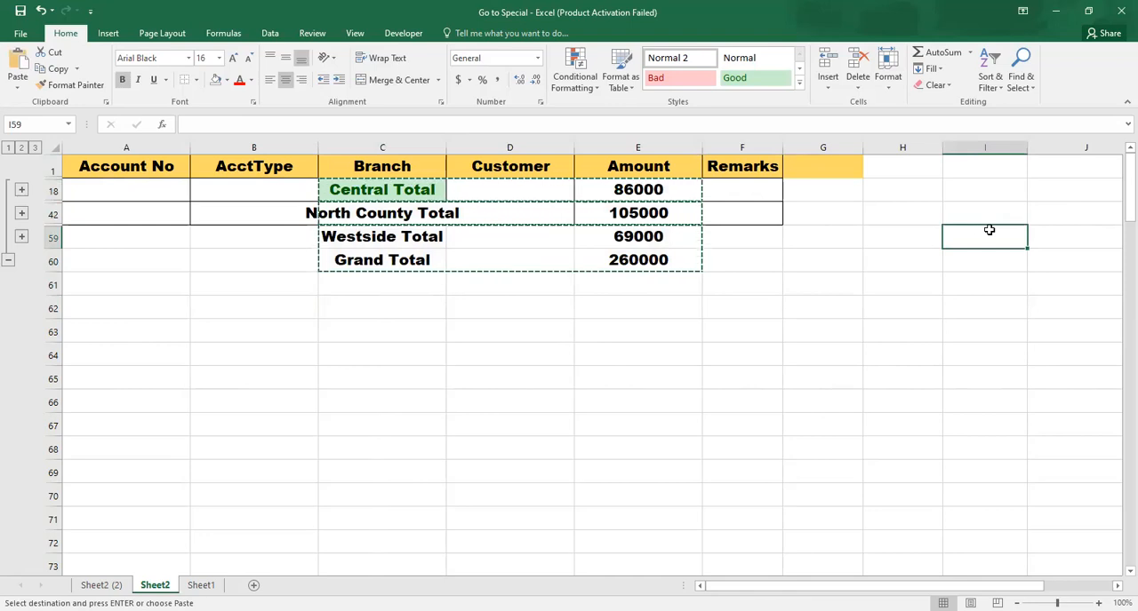
{"action": "key", "text": "Return"}
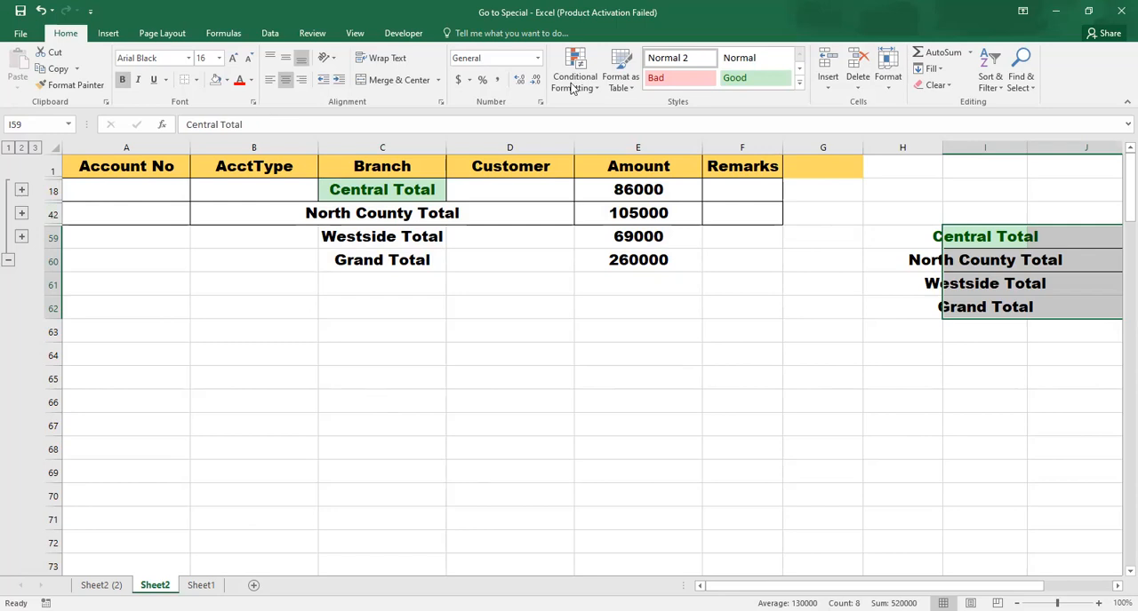
Try to remove the subtotals while the pasted block at I59 is still selected
{"action": "left_click", "coordinate": [270, 34]}
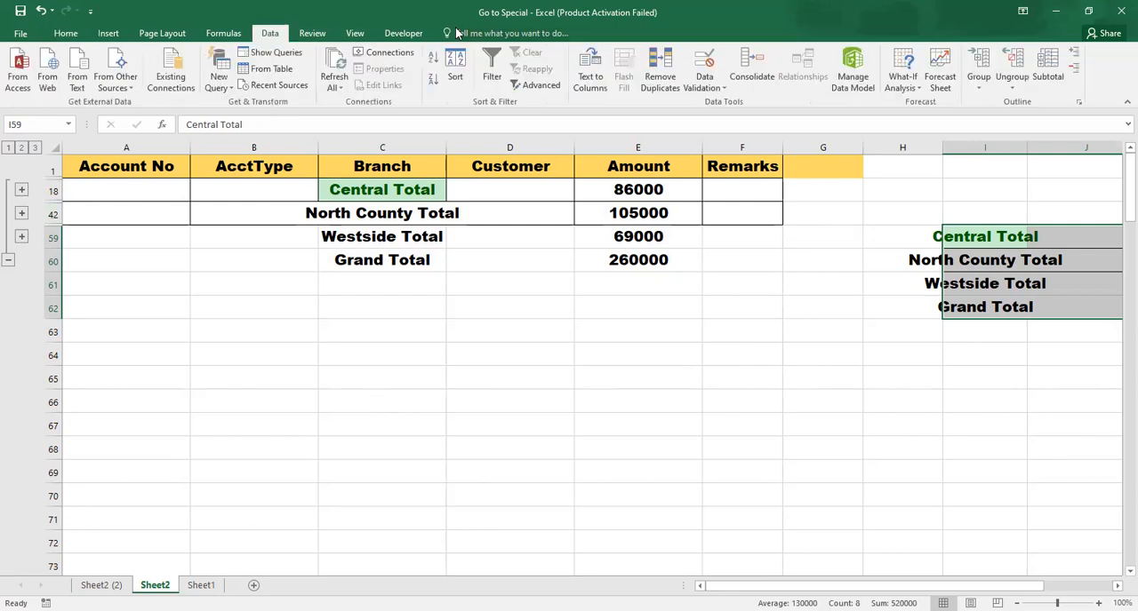
{"action": "left_click", "coordinate": [1048, 71]}
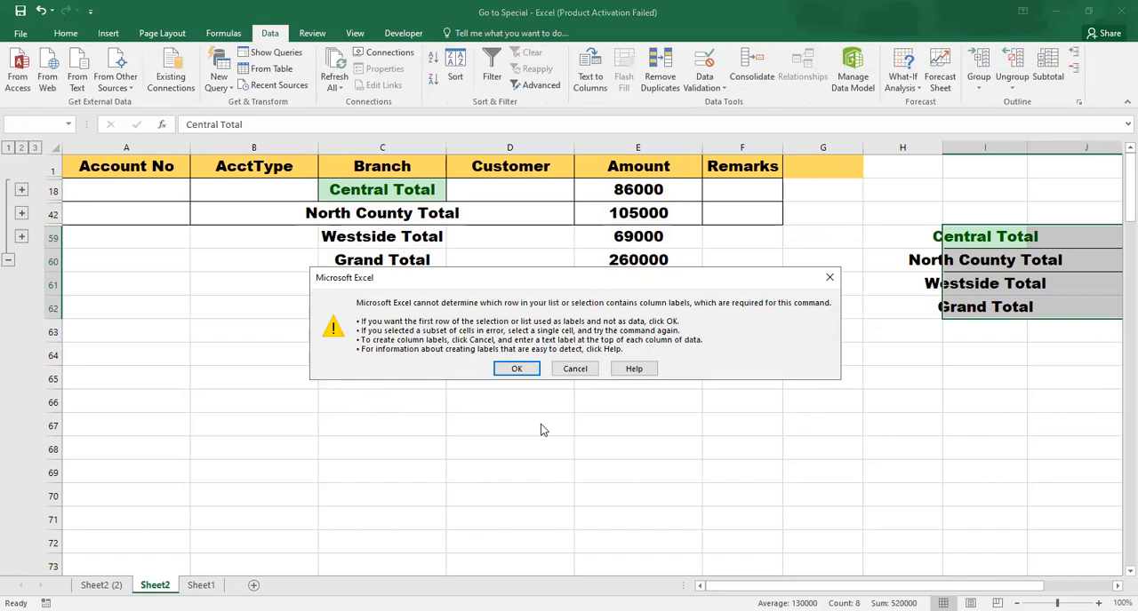
{"action": "left_click", "coordinate": [517, 369]}
{"action": "left_click", "coordinate": [368, 361]}
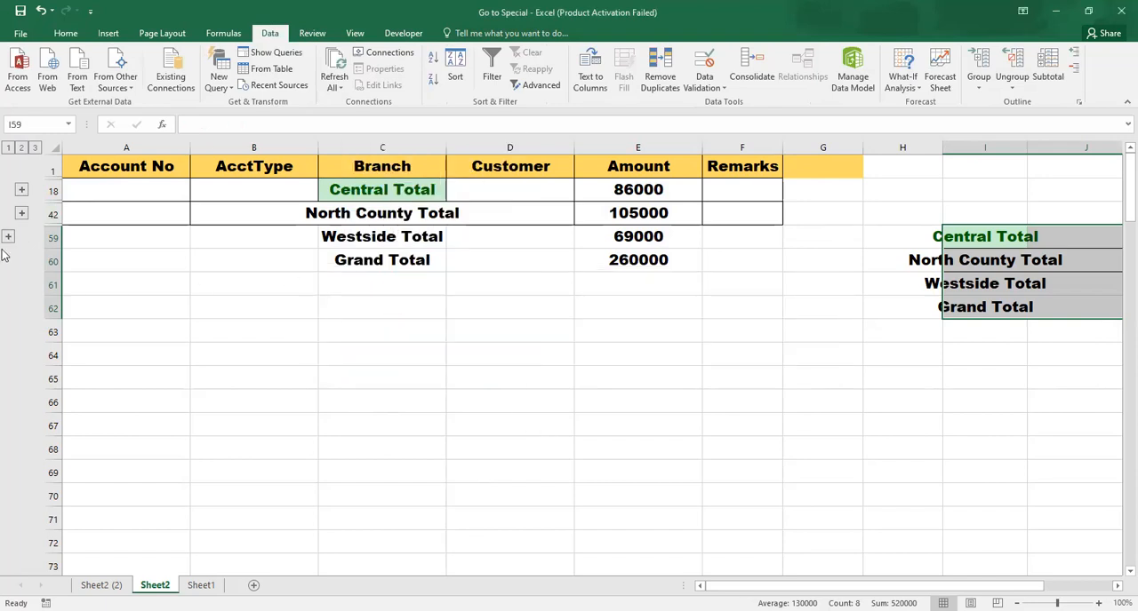
Select the entire sheet and remove all its subtotals, accepting the first row as column labels
{"action": "left_click", "coordinate": [48, 147]}
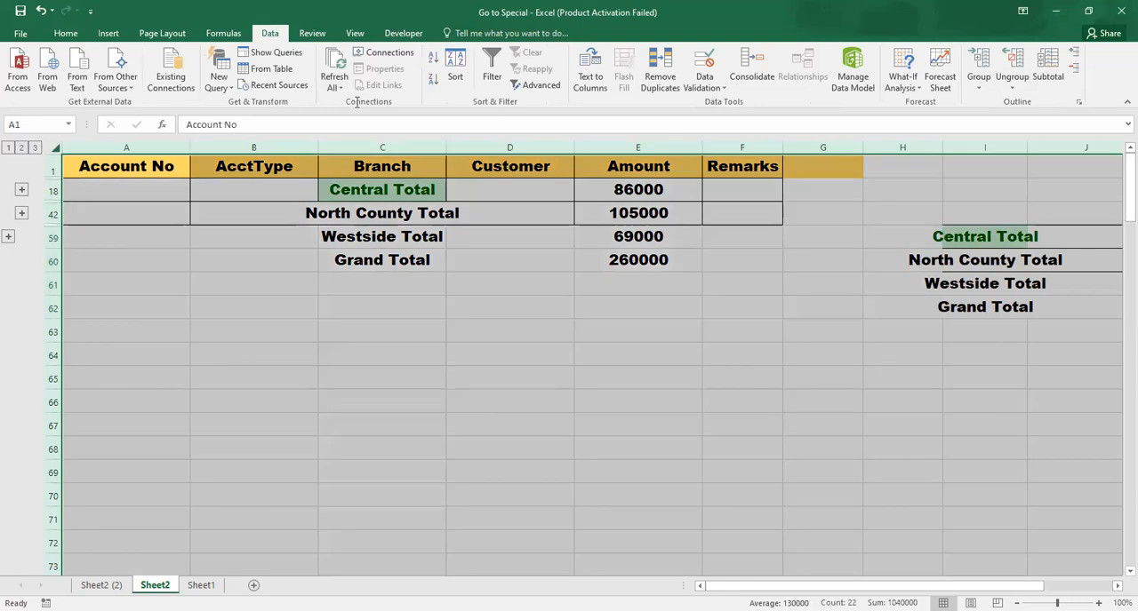
{"action": "left_click", "coordinate": [1043, 77]}
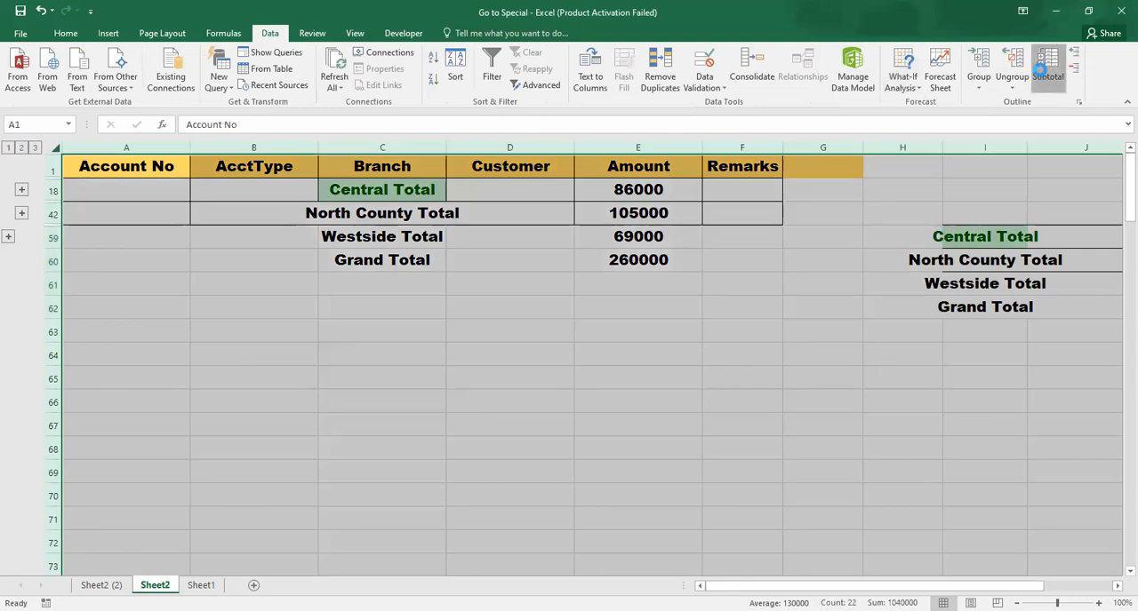
{"action": "left_click", "coordinate": [513, 369]}
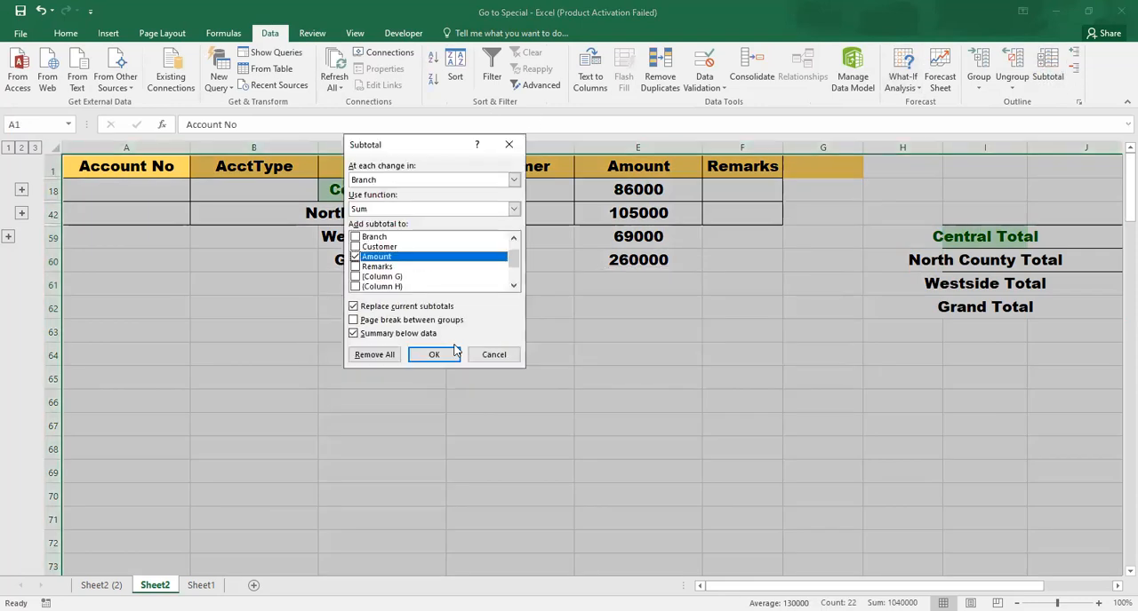
{"action": "left_click", "coordinate": [378, 355]}
{"action": "left_click", "coordinate": [464, 361]}
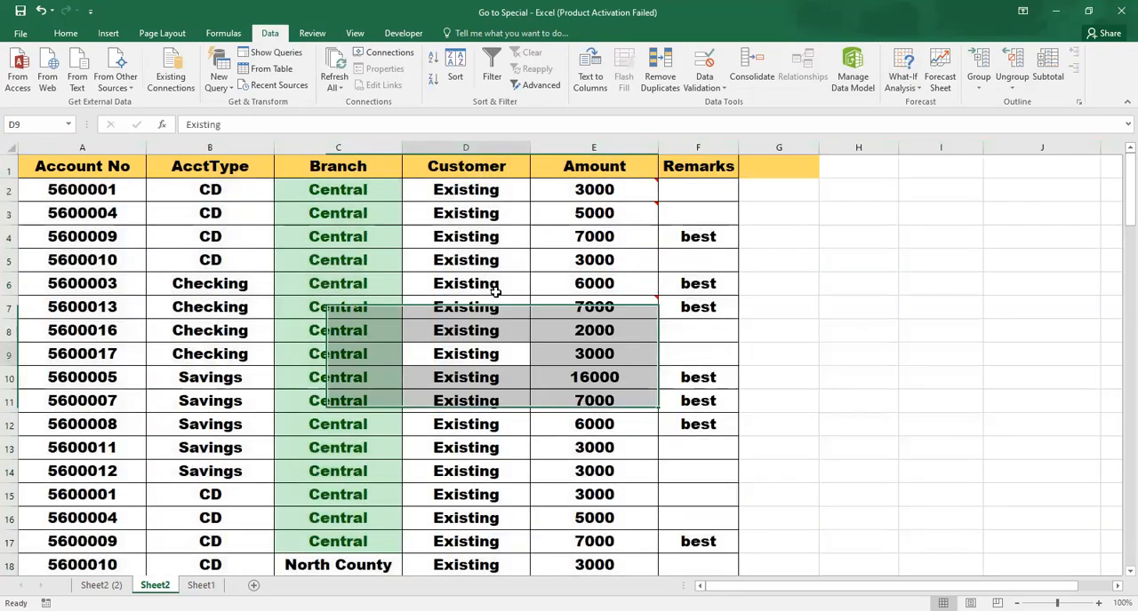
{"action": "left_click", "coordinate": [562, 258]}
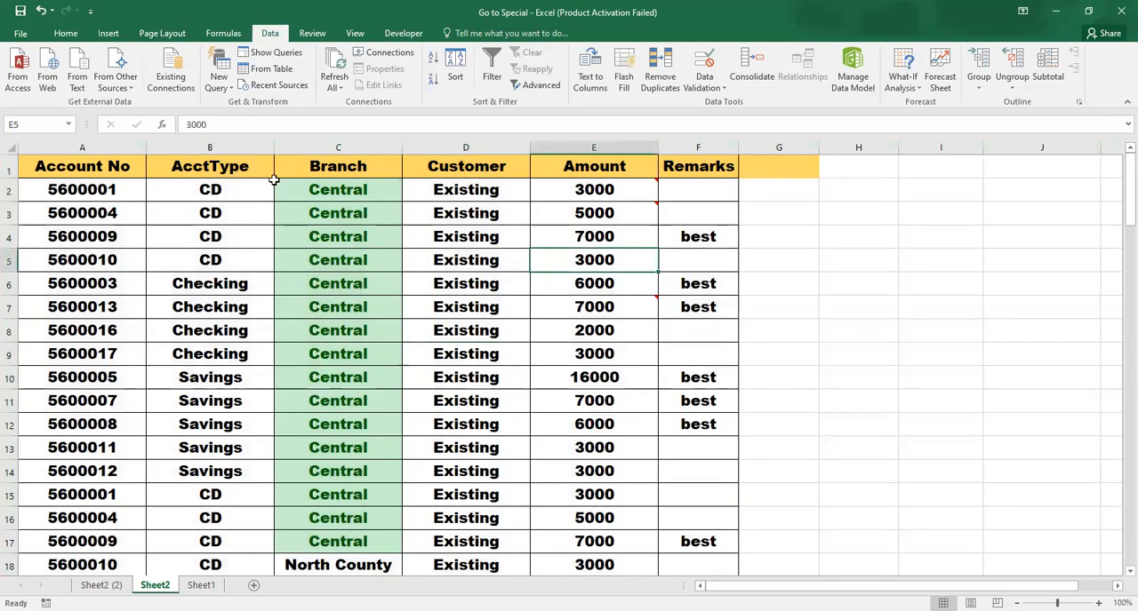
{"action": "key", "text": "ctrl+g"}
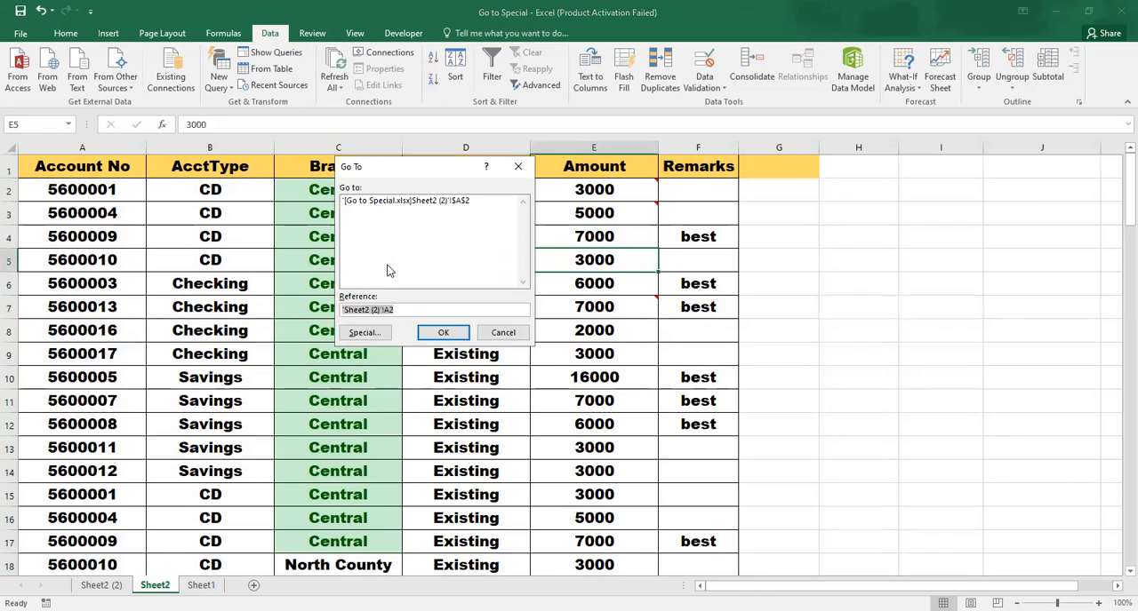
{"action": "left_click", "coordinate": [364, 334]}
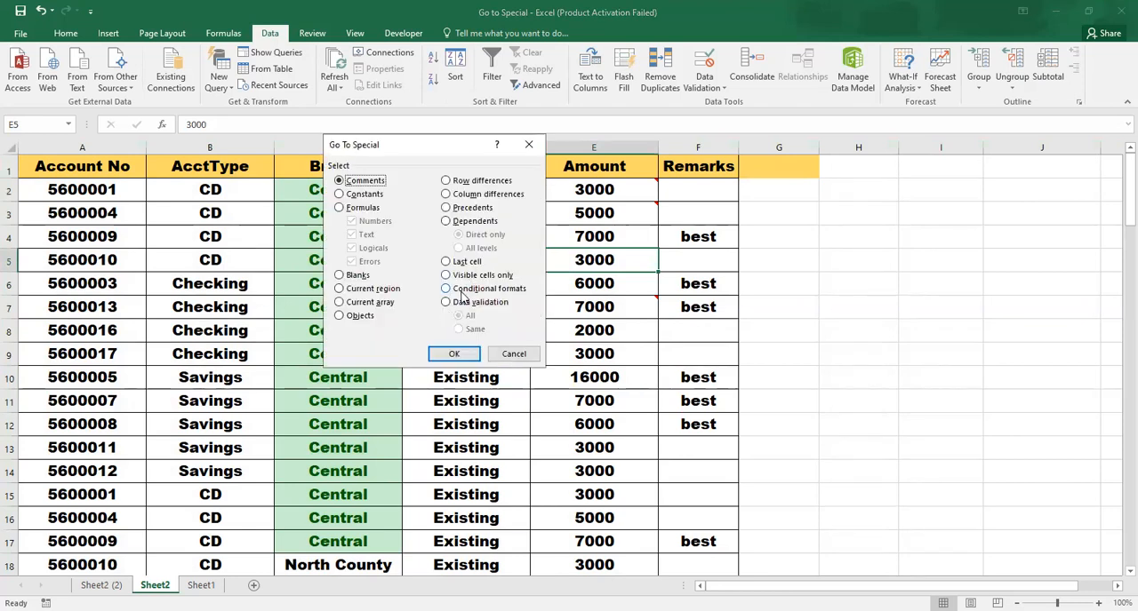
{"action": "left_click", "coordinate": [460, 292]}
{"action": "left_click", "coordinate": [516, 355]}
Examine the conditionally formatted Central cells in the upper rows of the Branch column
{"action": "left_click", "coordinate": [333, 283]}
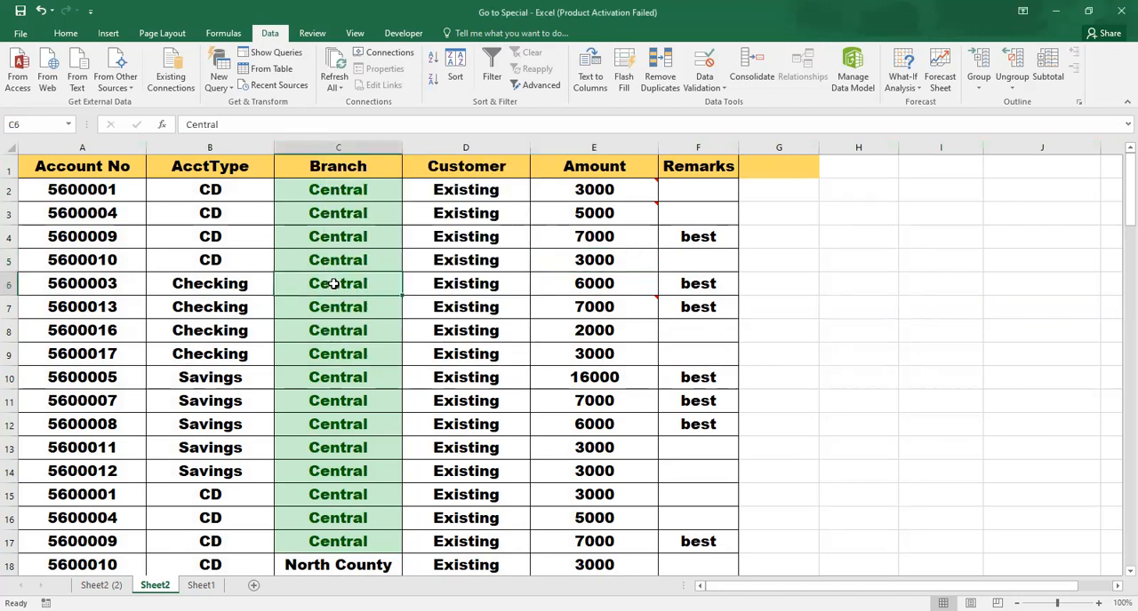
{"action": "key", "text": "Up"}
{"action": "key", "text": "Up"}
{"action": "key", "text": "Up"}
{"action": "key", "text": "Up"}
{"action": "key", "text": "Down"}
{"action": "key", "text": "Down"}
{"action": "key", "text": "Down"}
{"action": "key", "text": "Down"}
{"action": "key", "text": "Down"}
{"action": "key", "text": "Down"}
{"action": "key", "text": "Down"}
{"action": "key", "text": "Down"}
{"action": "key", "text": "Down"}
{"action": "key", "text": "Down"}
{"action": "key", "text": "Down"}
{"action": "key", "text": "Down"}
{"action": "key", "text": "Down"}
{"action": "key", "text": "Down"}
{"action": "key", "text": "Down"}
{"action": "key", "text": "Up"}
{"action": "key", "text": "Up"}
{"action": "key", "text": "Up"}
{"action": "key", "text": "Up"}
{"action": "key", "text": "Up"}
{"action": "key", "text": "Up"}
{"action": "key", "text": "Up"}
{"action": "key", "text": "Up"}
{"action": "key", "text": "Up"}
{"action": "key", "text": "Up"}
{"action": "key", "text": "Up"}
{"action": "key", "text": "Up"}
{"action": "key", "text": "Up"}
{"action": "key", "text": "Up"}
{"action": "key", "text": "Down"}
{"action": "key", "text": "Down"}
{"action": "key", "text": "Down"}
{"action": "key", "text": "Down"}
{"action": "key", "text": "Down"}
{"action": "key", "text": "Down"}
{"action": "key", "text": "shift+Return"}
{"action": "key", "text": "shift+Return"}
{"action": "key", "text": "shift+Return"}
{"action": "key", "text": "shift+Return"}
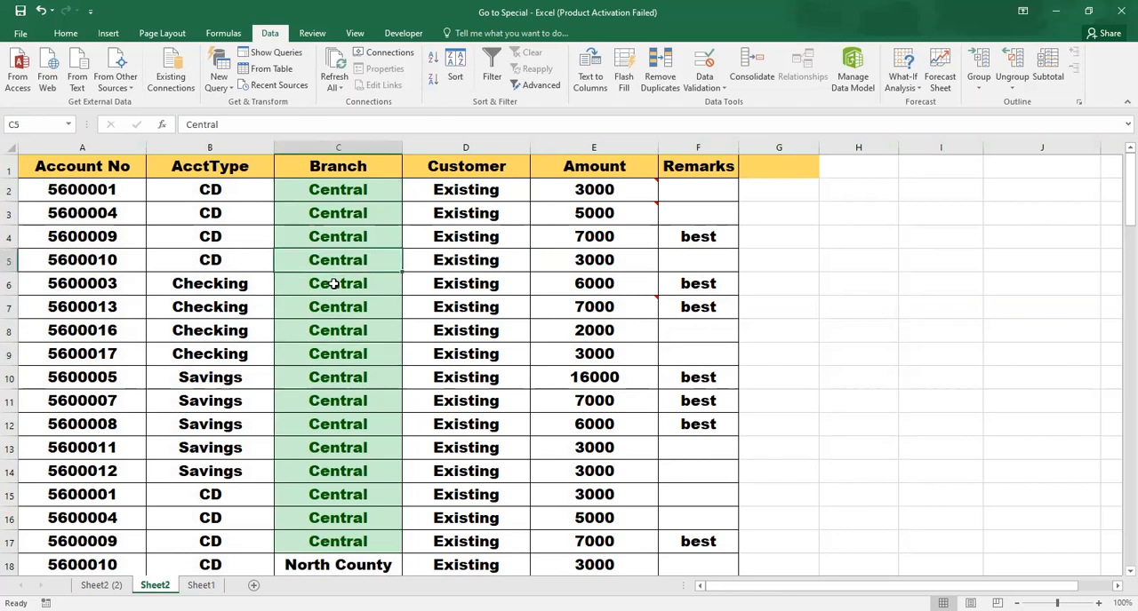
{"action": "key", "text": "Up"}
{"action": "key", "text": "Up"}
{"action": "key", "text": "Down"}
{"action": "key", "text": "Down"}
{"action": "key", "text": "Down"}
{"action": "key", "text": "Down"}
{"action": "key", "text": "Down"}
{"action": "key", "text": "Down"}
{"action": "key", "text": "Down"}
{"action": "key", "text": "Down"}
{"action": "key", "text": "Up"}
{"action": "key", "text": "Down"}
{"action": "key", "text": "Up"}
{"action": "key", "text": "Up"}
{"action": "key", "text": "Up"}
{"action": "key", "text": "Up"}
{"action": "key", "text": "Up"}
{"action": "key", "text": "Up"}
{"action": "key", "text": "Up"}
{"action": "key", "text": "Up"}
{"action": "key", "text": "Up"}
{"action": "key", "text": "Down"}
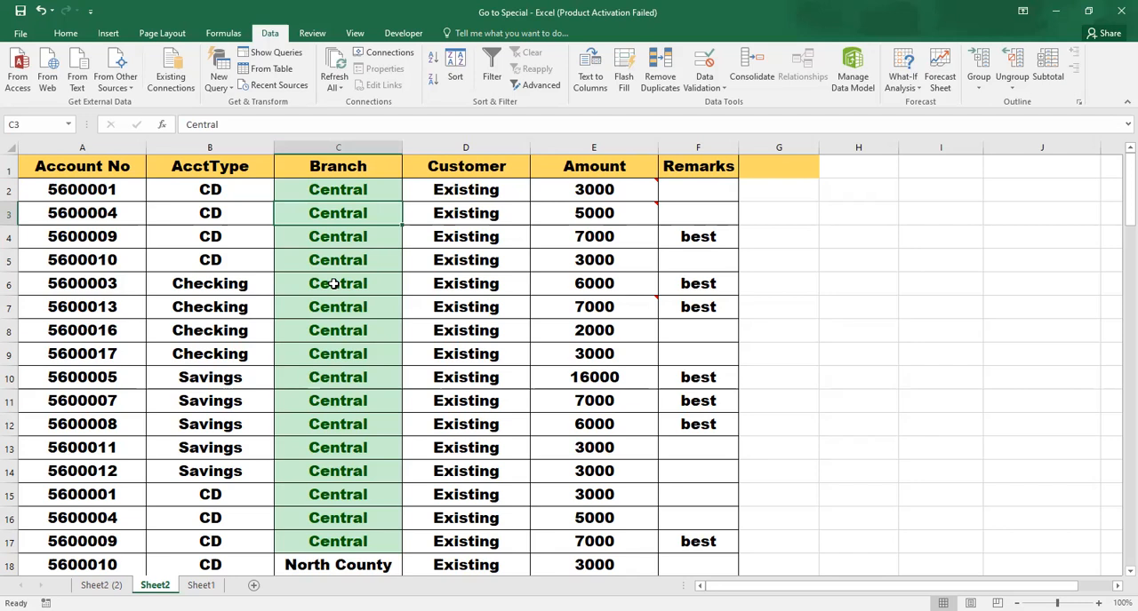
From cell B3, select all conditionally formatted cells with Go To Special's Conditional formats option, and then clear the selection
{"action": "key", "text": "Left"}
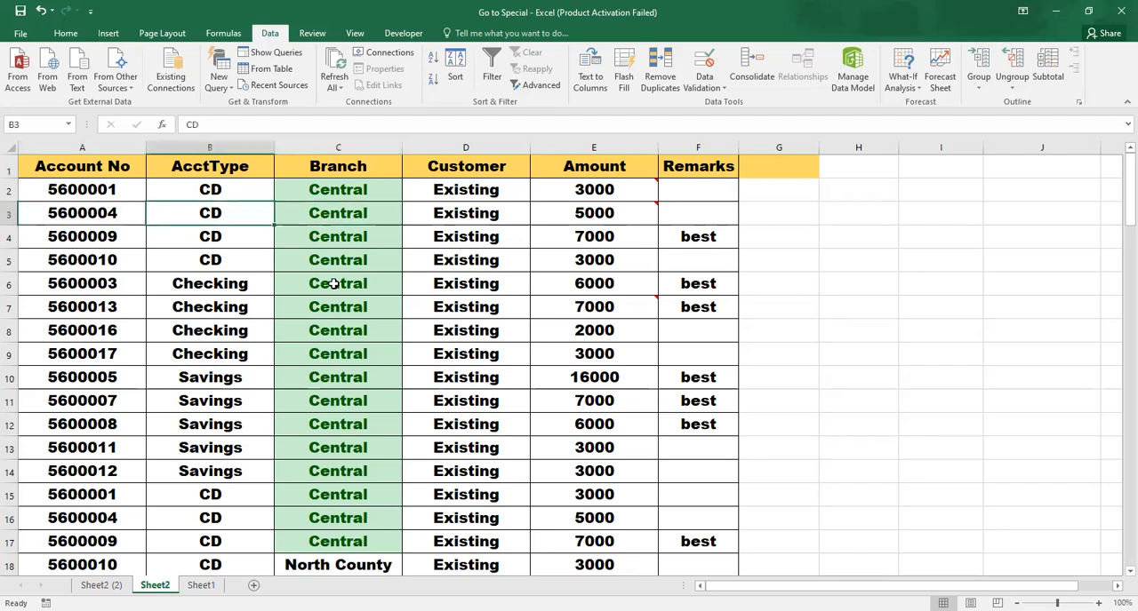
{"action": "key", "text": "F5"}
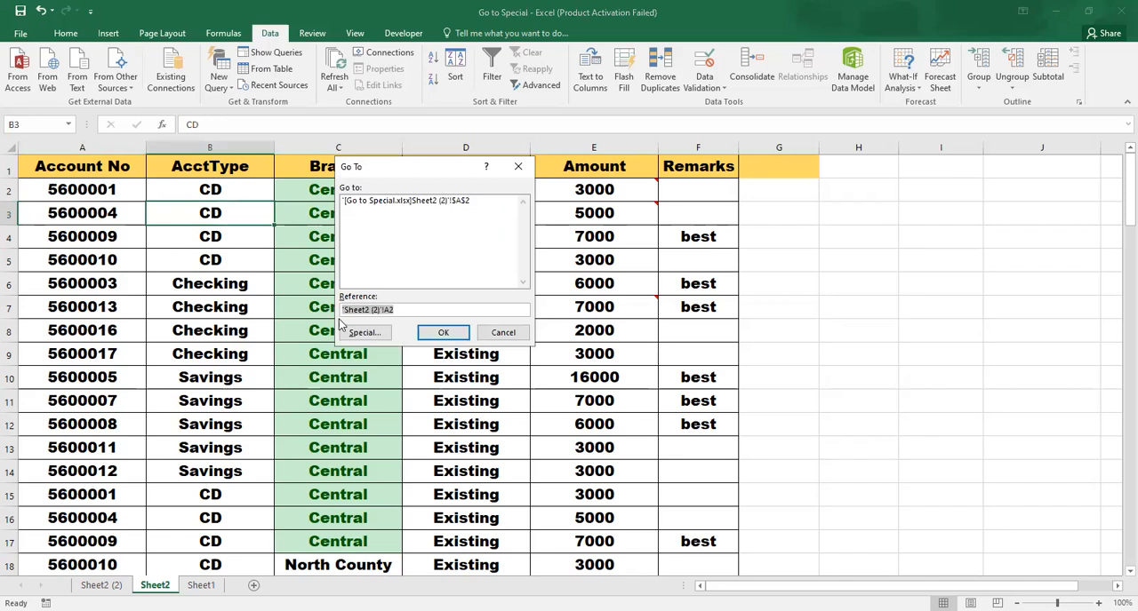
{"action": "left_click", "coordinate": [377, 345]}
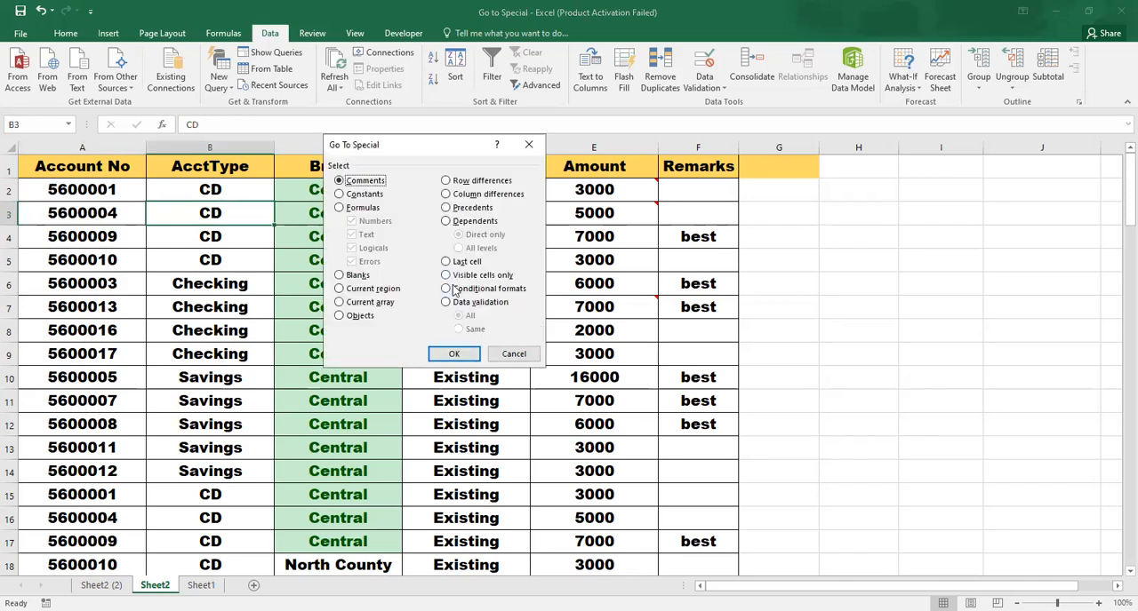
{"action": "left_click", "coordinate": [454, 290]}
{"action": "left_click", "coordinate": [445, 358]}
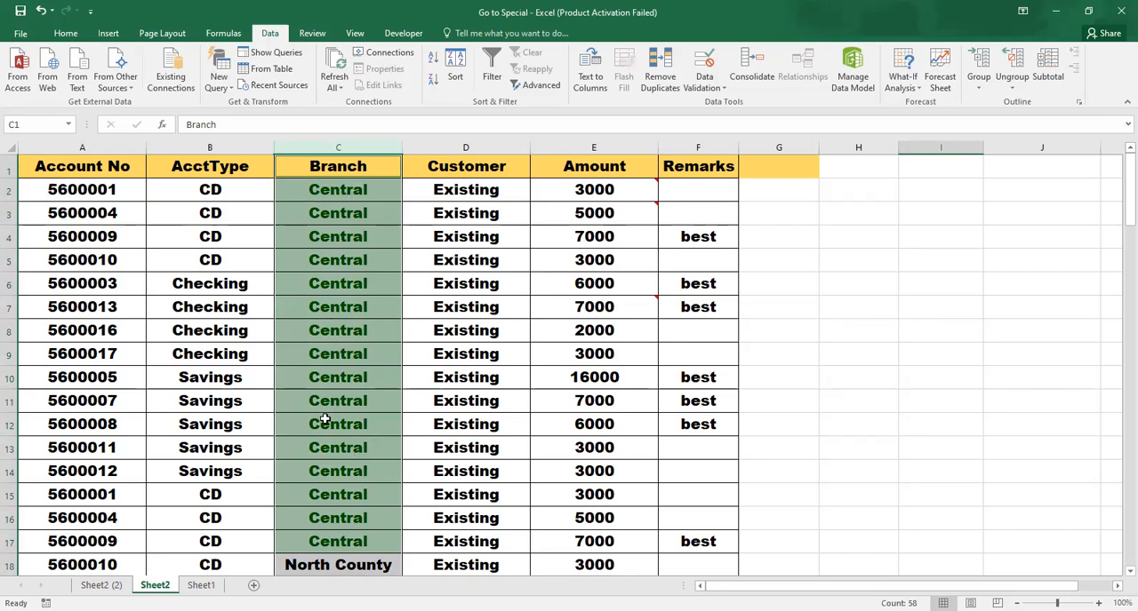
{"action": "left_click", "coordinate": [372, 244]}
{"action": "left_click", "coordinate": [492, 240]}
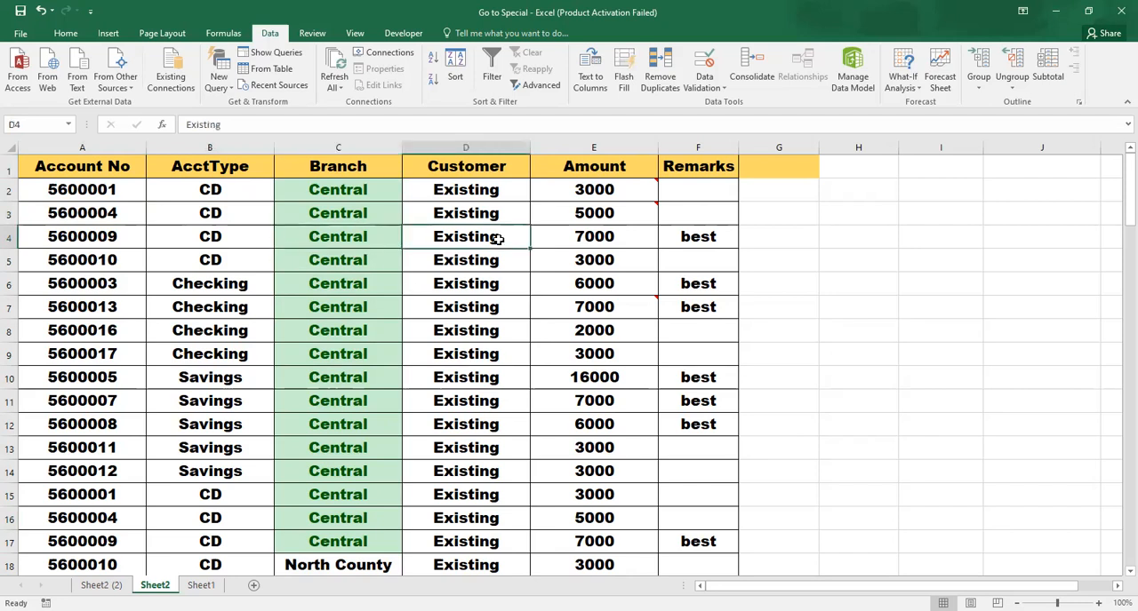
Examine the branch options in the data validation list of cell C2, closing it without choosing another value
{"action": "left_click", "coordinate": [361, 190]}
{"action": "left_click", "coordinate": [408, 194]}
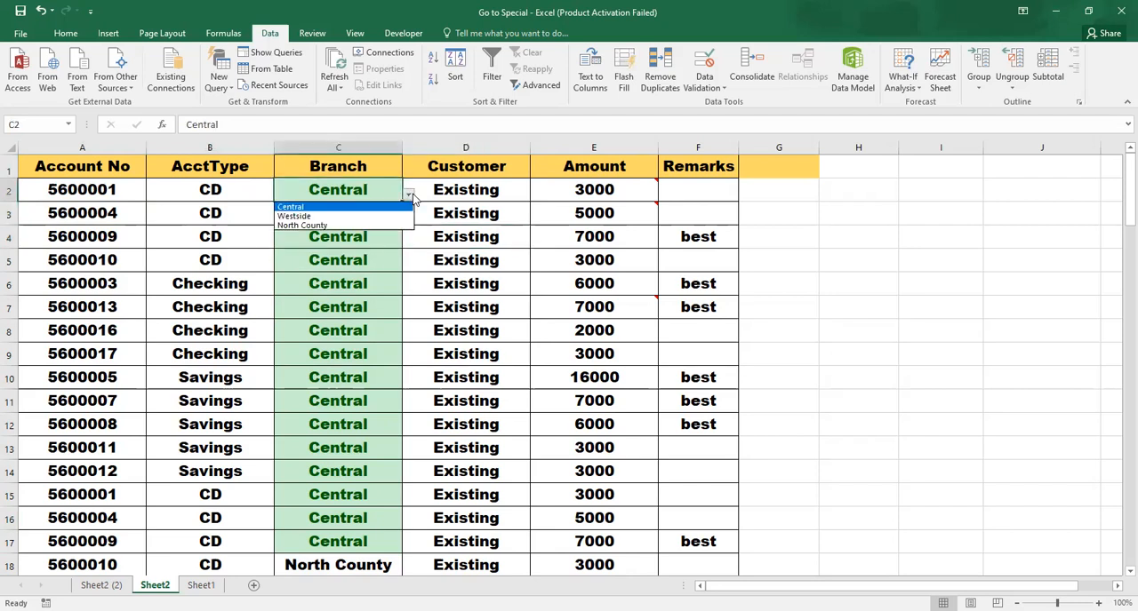
{"action": "key", "text": "Escape"}
{"action": "left_click", "coordinate": [408, 195]}
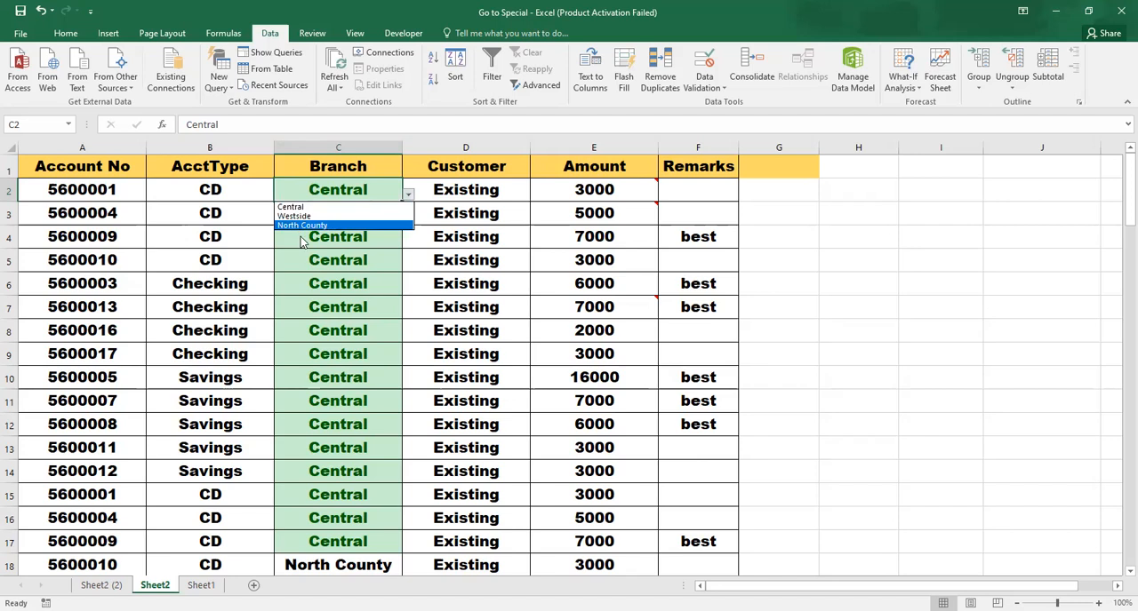
{"action": "left_click", "coordinate": [385, 425]}
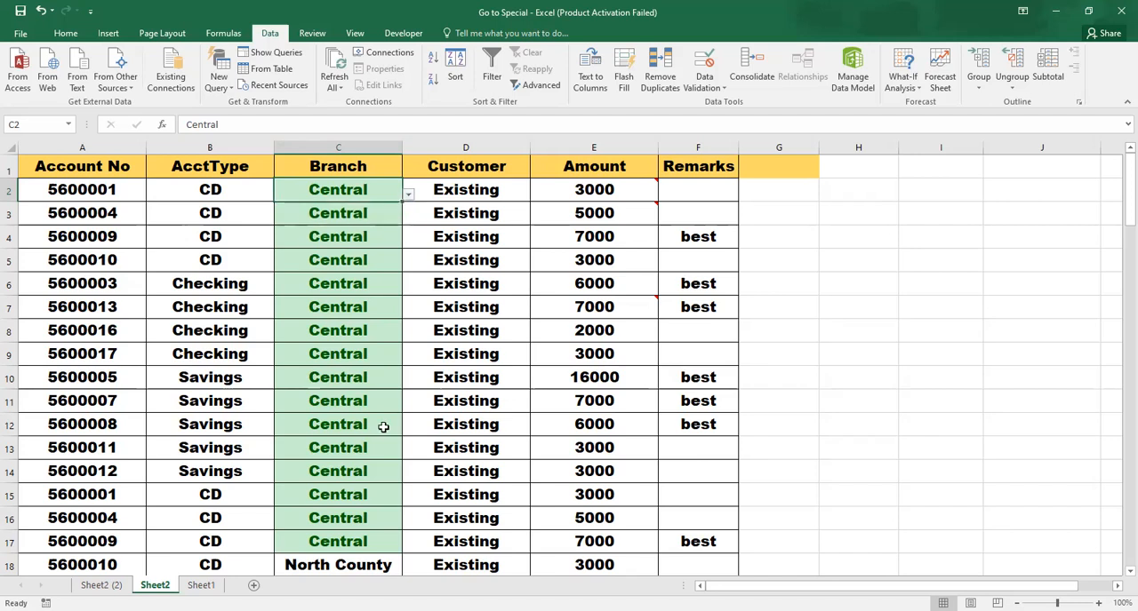
Compare cell C2, including its data validation list of branches, with the Branch cells below it, without choosing another value
{"action": "left_click", "coordinate": [408, 195]}
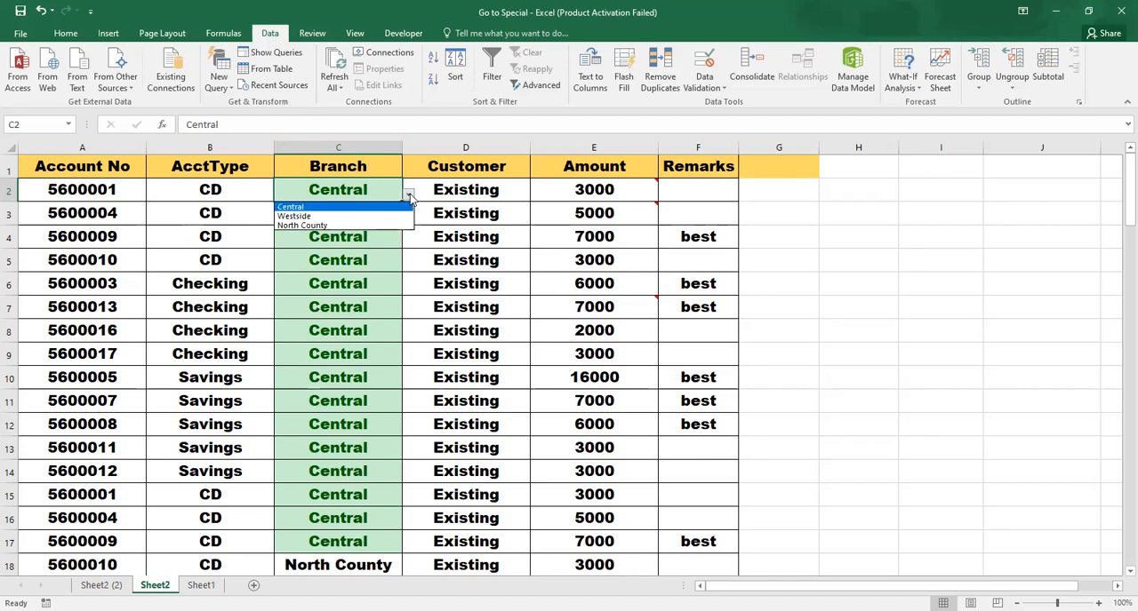
{"action": "left_click", "coordinate": [409, 196]}
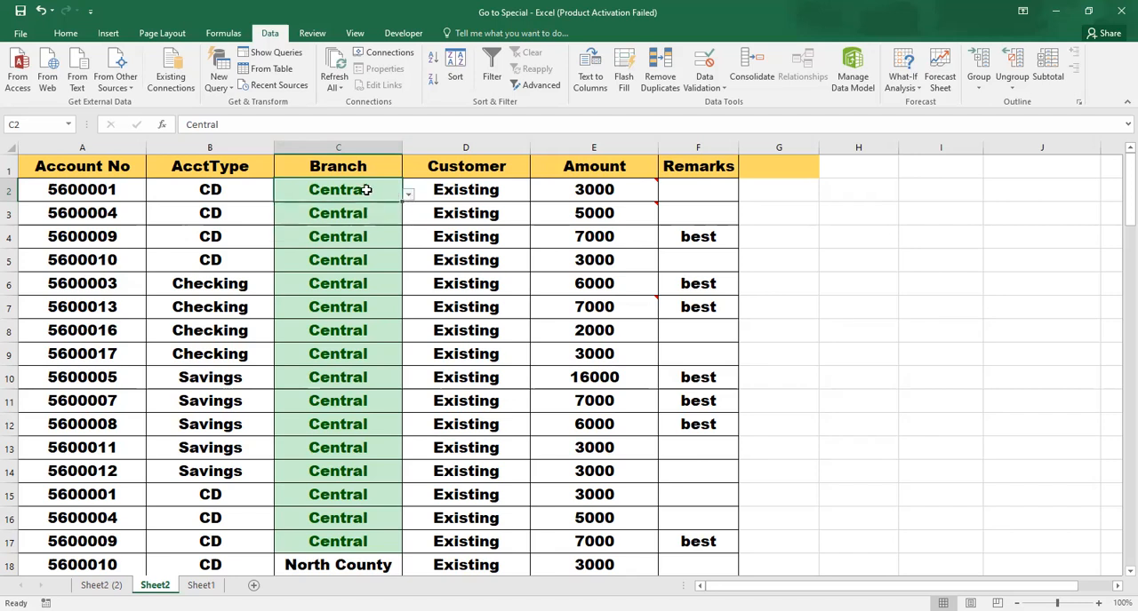
{"action": "key", "text": "Down"}
{"action": "key", "text": "Down"}
{"action": "key", "text": "Down"}
{"action": "key", "text": "Down"}
{"action": "key", "text": "Down"}
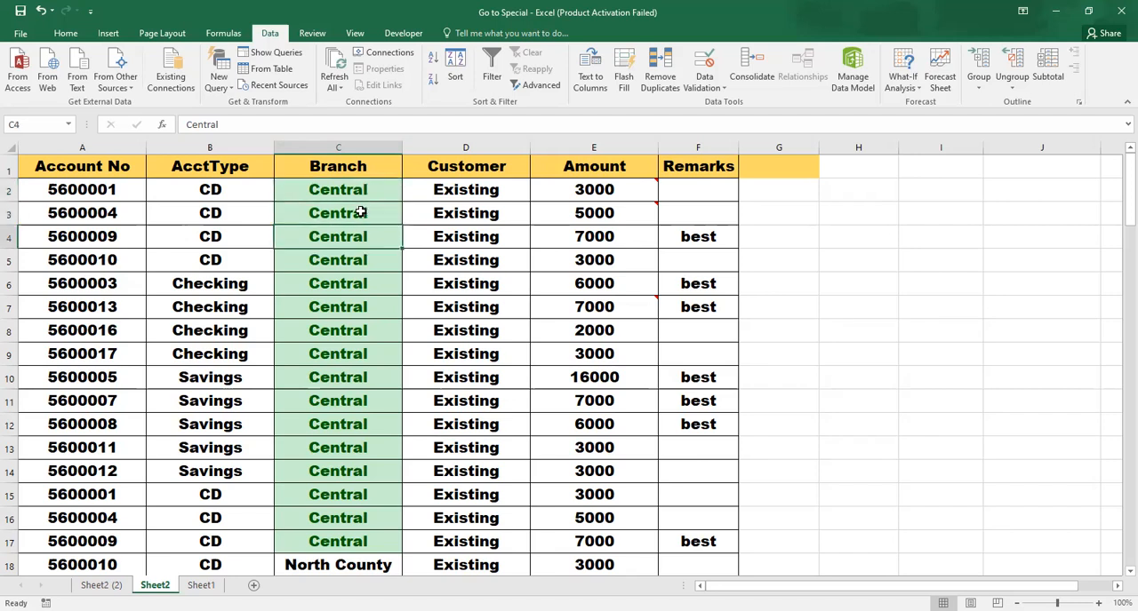
{"action": "key", "text": "Up"}
{"action": "key", "text": "Up"}
{"action": "key", "text": "Up"}
{"action": "key", "text": "Up"}
{"action": "key", "text": "Up"}
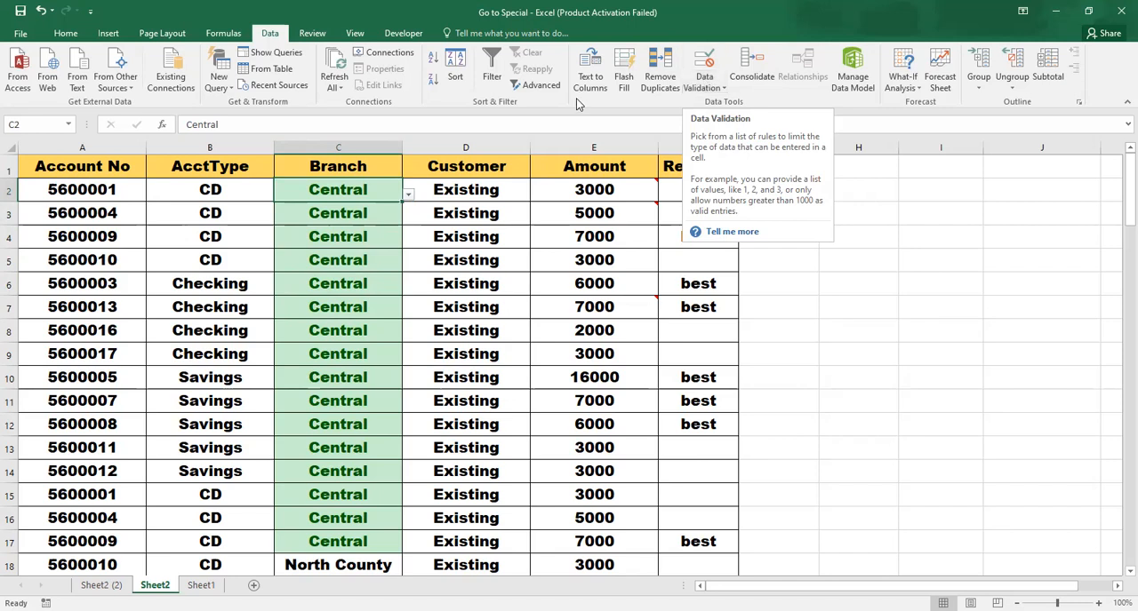
{"action": "left_click", "coordinate": [408, 195]}
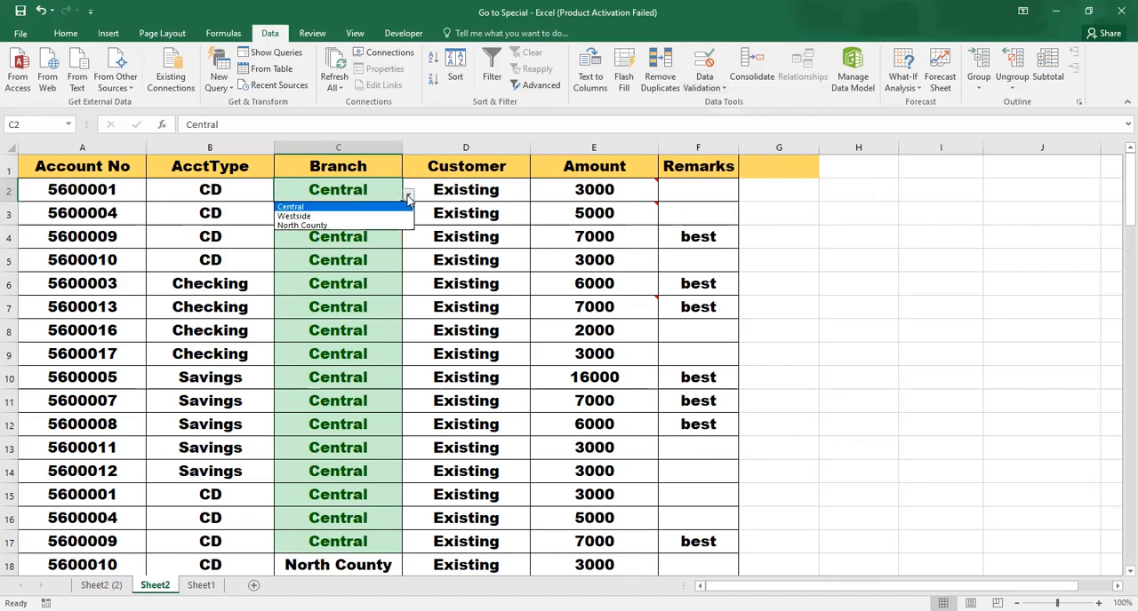
{"action": "left_click", "coordinate": [391, 290]}
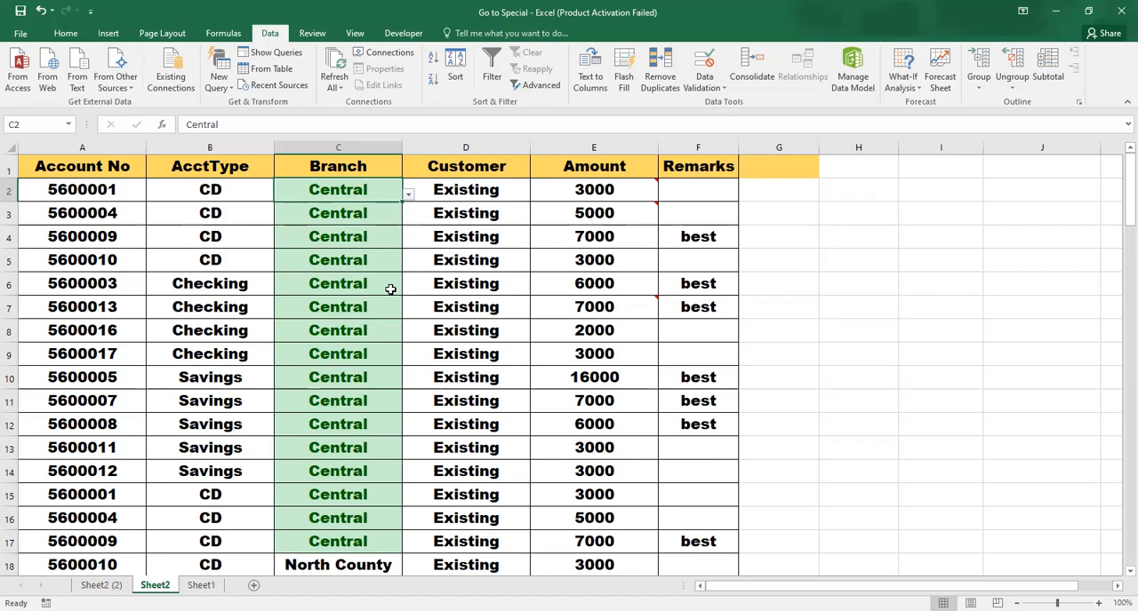
{"action": "left_click", "coordinate": [377, 302]}
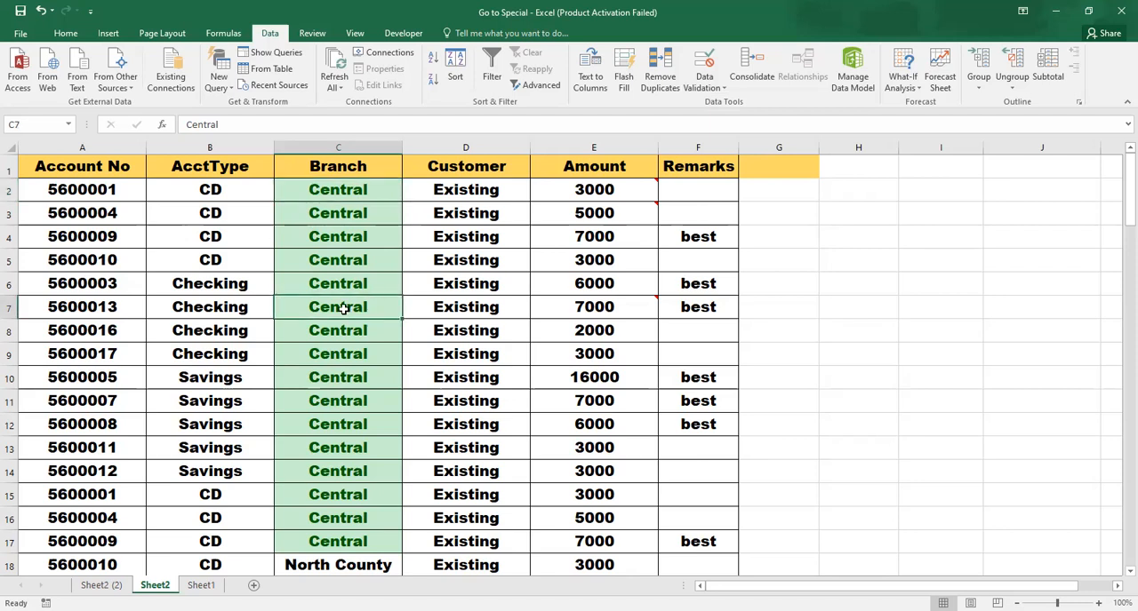
From cell A8, select the cells that contain data validation with Go To Special's Data validation option
{"action": "left_click", "coordinate": [119, 340]}
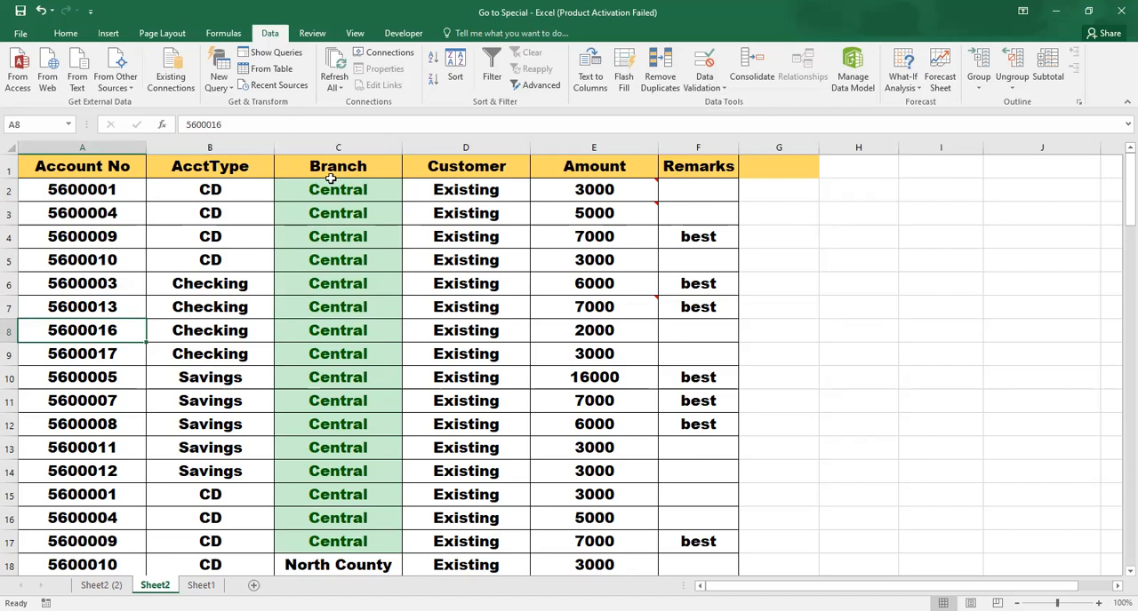
{"action": "key", "text": "ctrl+g"}
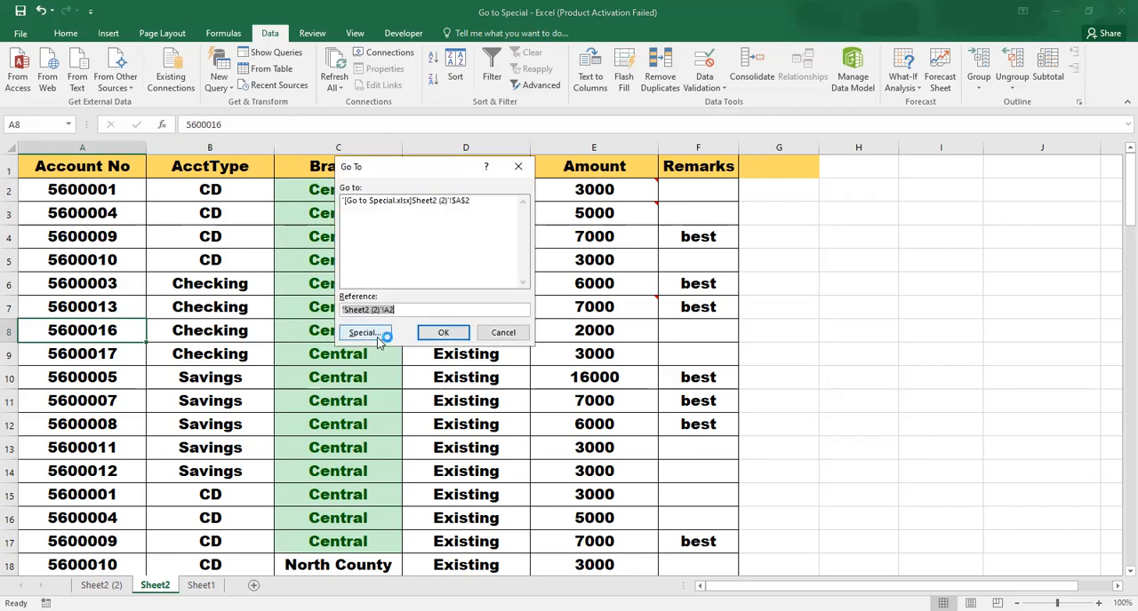
{"action": "left_click", "coordinate": [373, 336]}
{"action": "left_click", "coordinate": [464, 303]}
{"action": "left_click", "coordinate": [454, 355]}
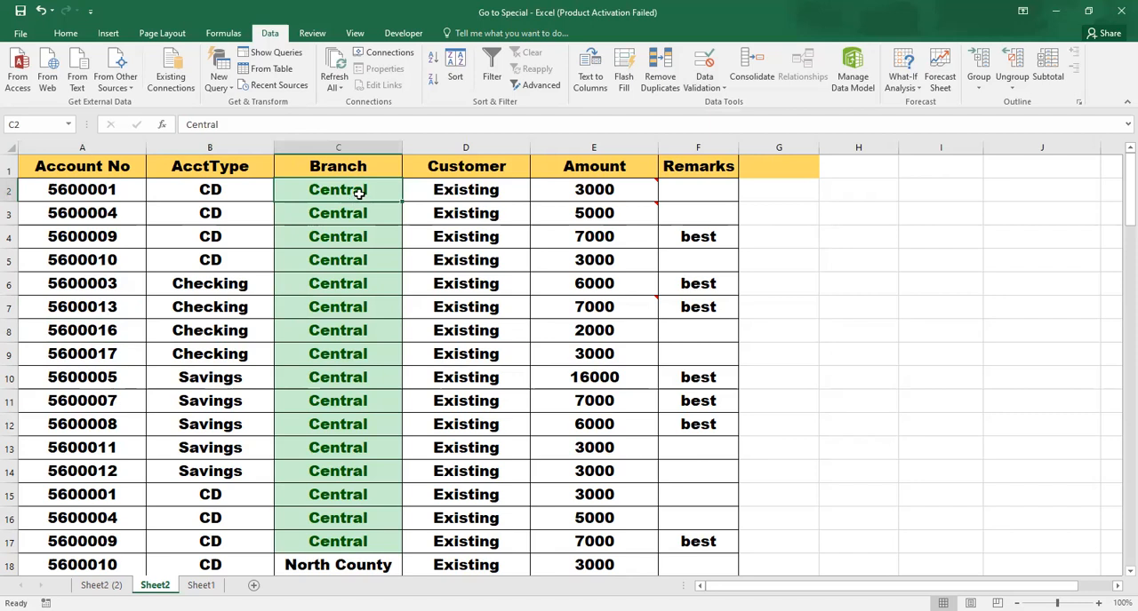
Check the data validation list in the found cell C2, keeping its branch value
{"action": "left_click", "coordinate": [410, 196]}
{"action": "left_click", "coordinate": [410, 195]}
{"action": "left_click", "coordinate": [410, 195]}
{"action": "left_click", "coordinate": [410, 196]}
From cell D3, select all commented cells on the sheet with Go To Special's Comments option
{"action": "left_click", "coordinate": [423, 211]}
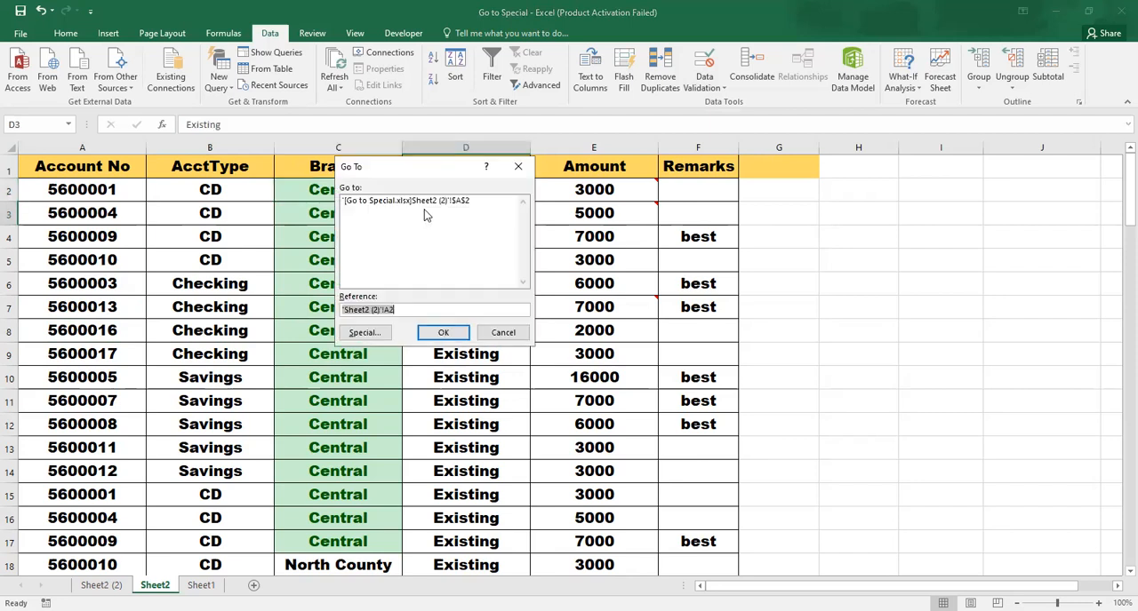
{"action": "left_click", "coordinate": [340, 337]}
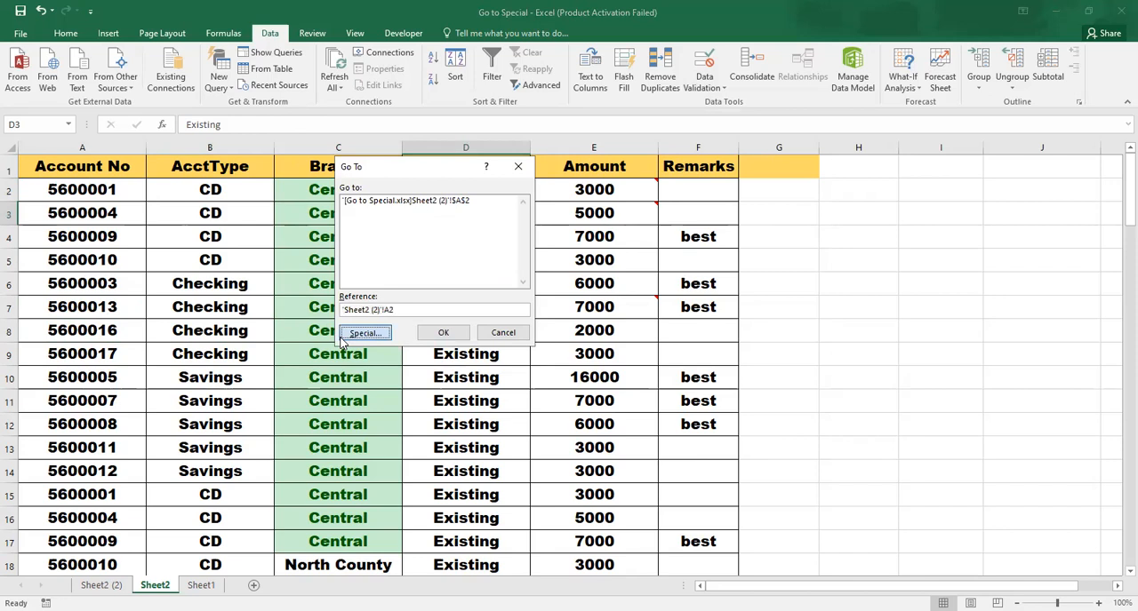
{"action": "left_click", "coordinate": [342, 338]}
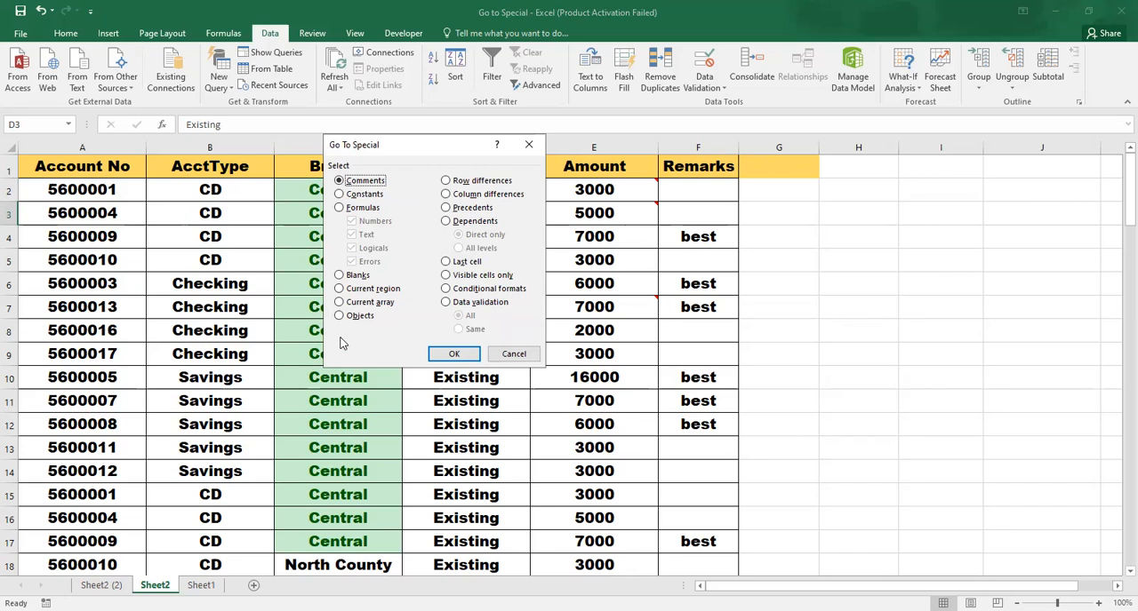
{"action": "left_click", "coordinate": [449, 357]}
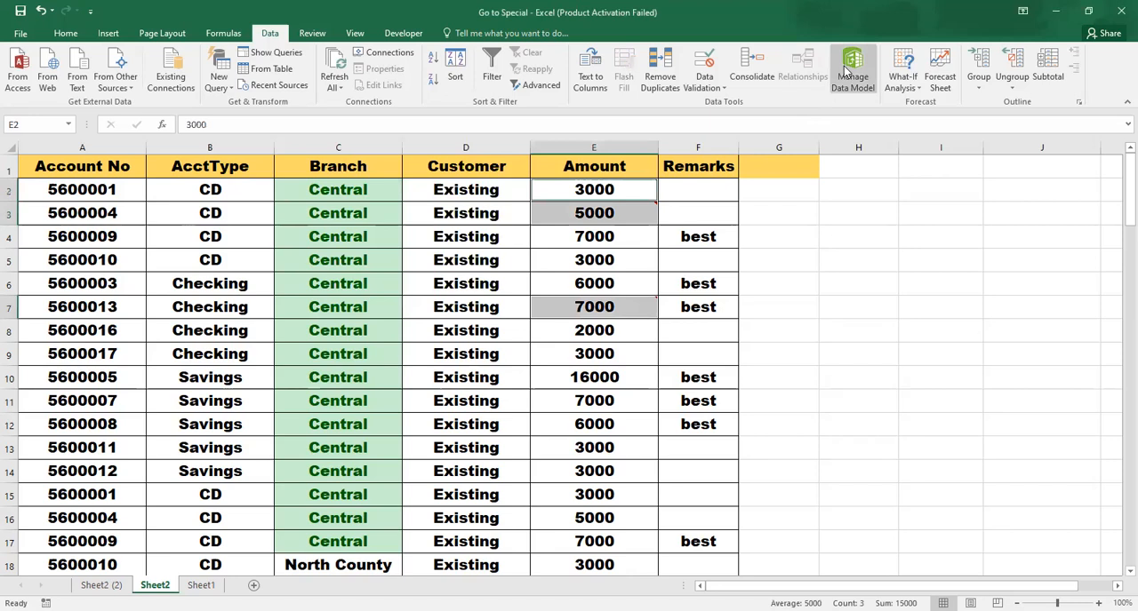
{"action": "left_click", "coordinate": [847, 71]}
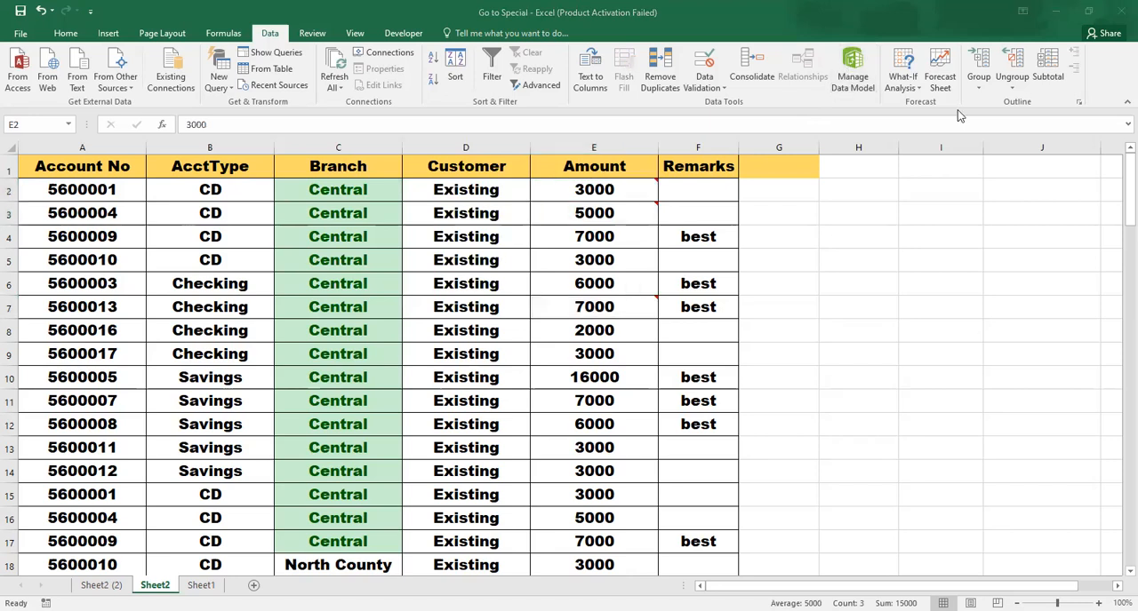